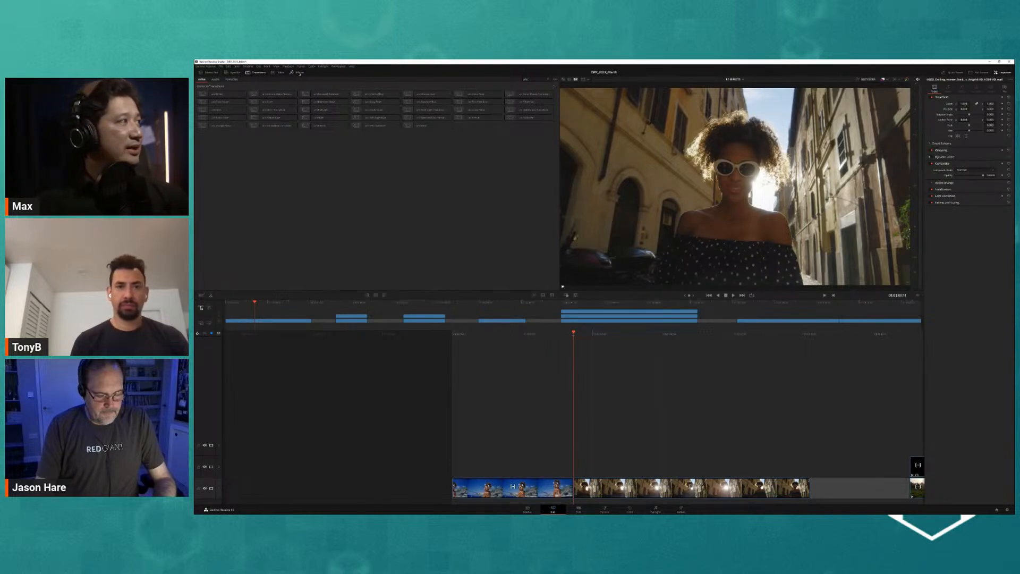
- Display the video effects on the Cut page and examine the Universe effect categories
click(299, 73)
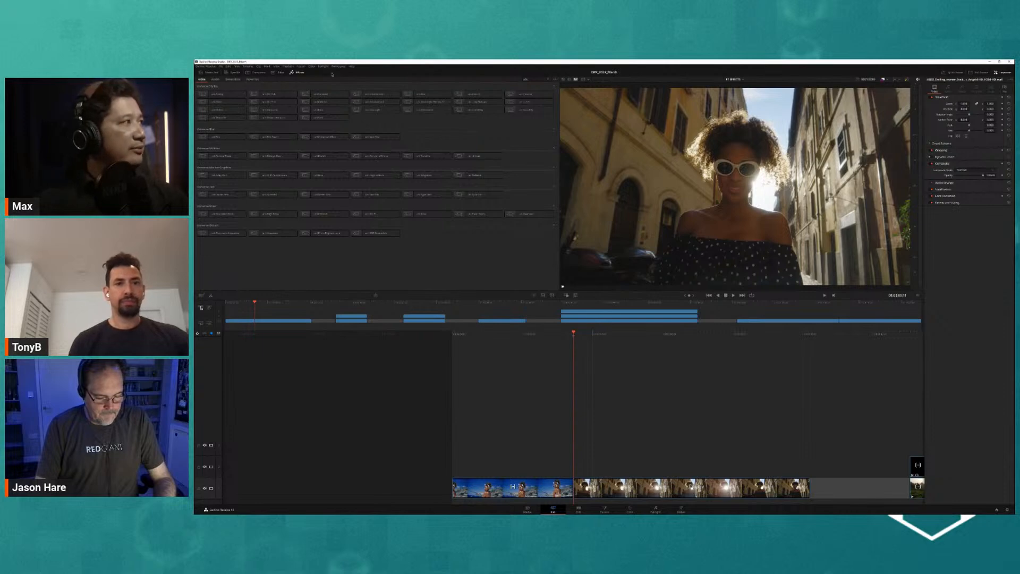
click(531, 80)
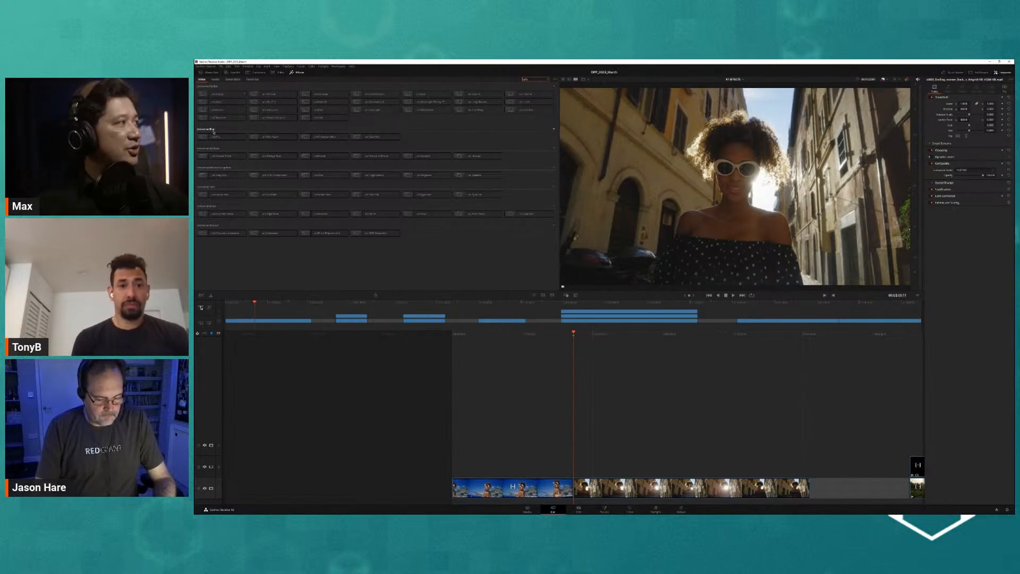
mouse_move(225, 174)
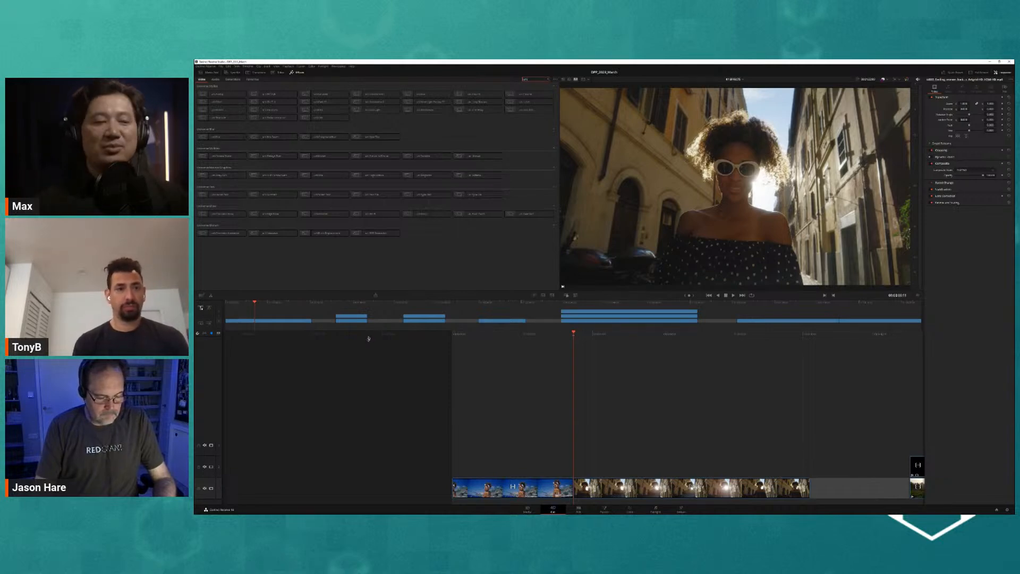
- Switch to the Edit page and show both the effects library and the media pool
click(578, 508)
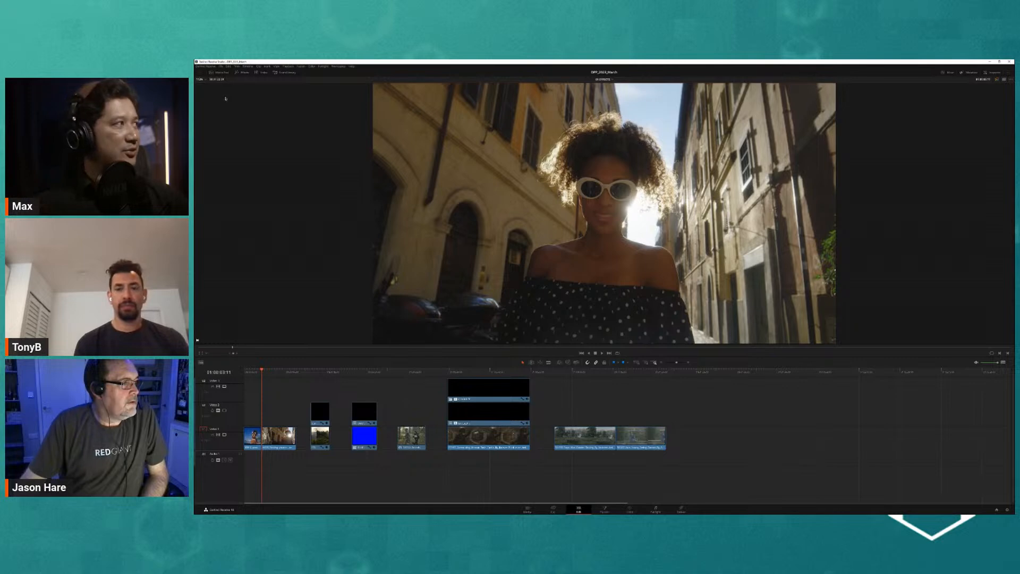
click(241, 72)
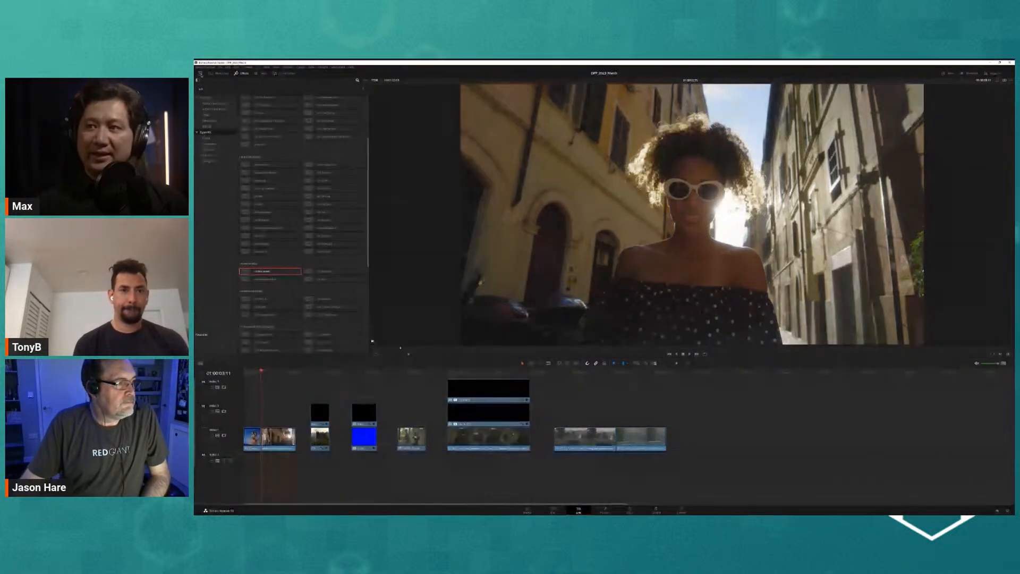
click(200, 74)
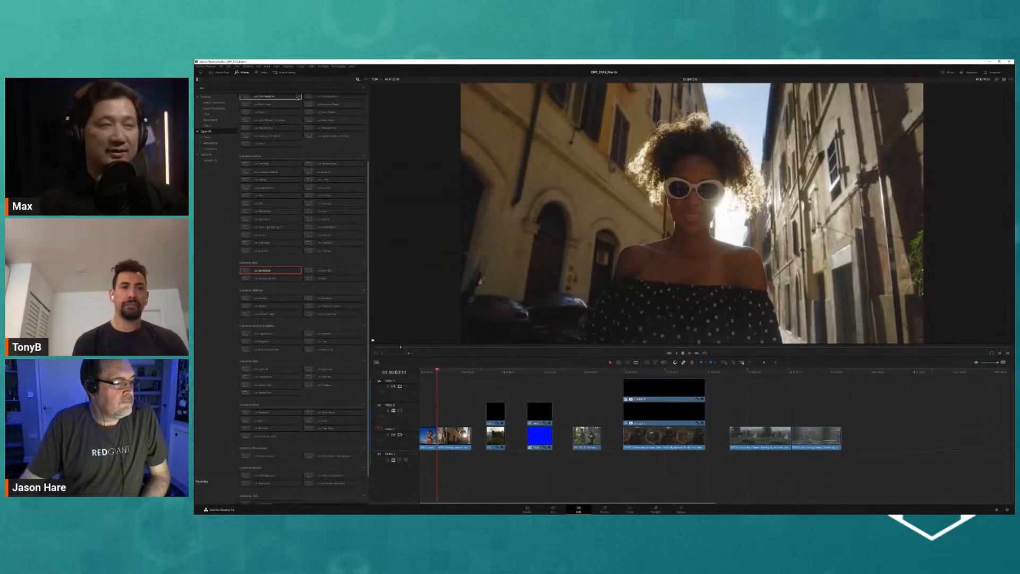
click(218, 73)
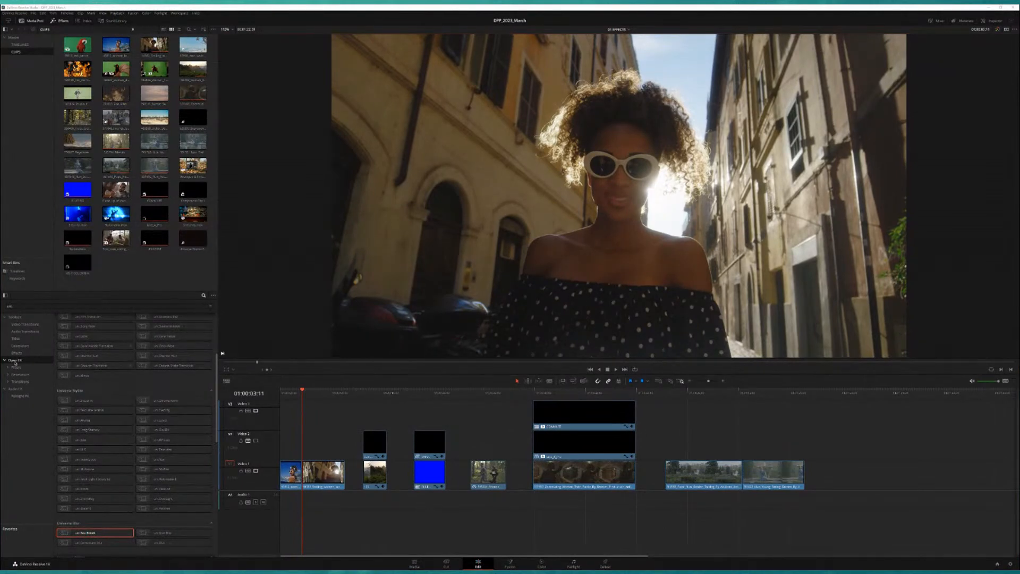
- Filter the OpenFX effects with "uni" and bring up the start of the Universe list
click(17, 306)
text(uni)
scroll(96, 390, up, 4)
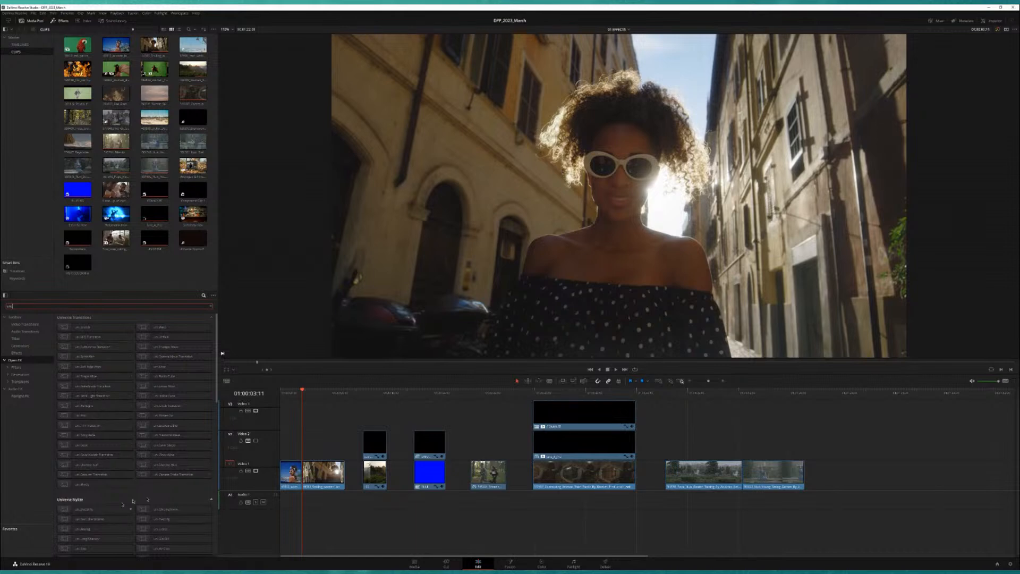
- Park the playhead at 01:00:02:00 and examine the Sketchify effect's parameters and presets on the first boat clip
click(292, 393)
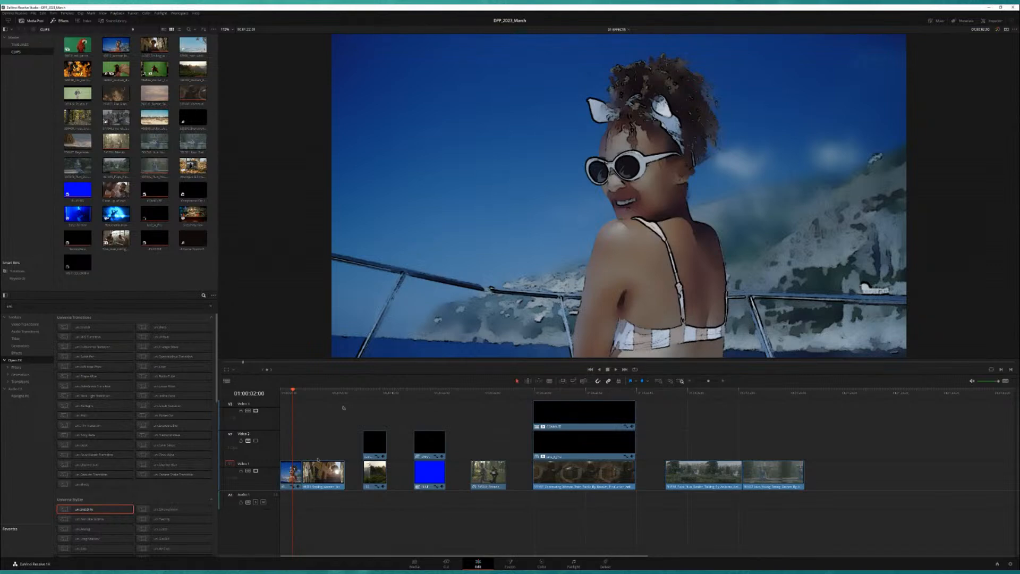
click(992, 22)
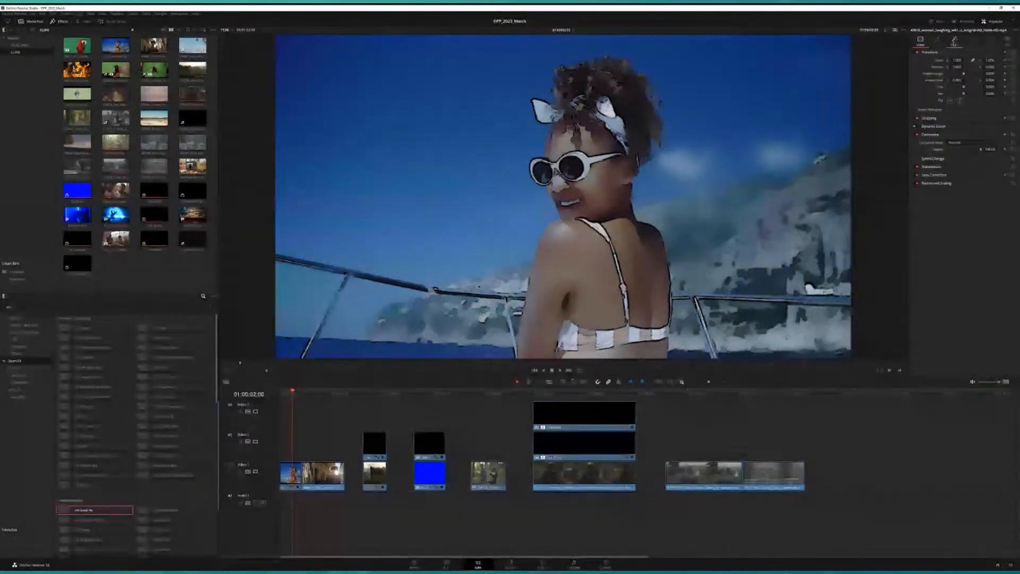
click(953, 41)
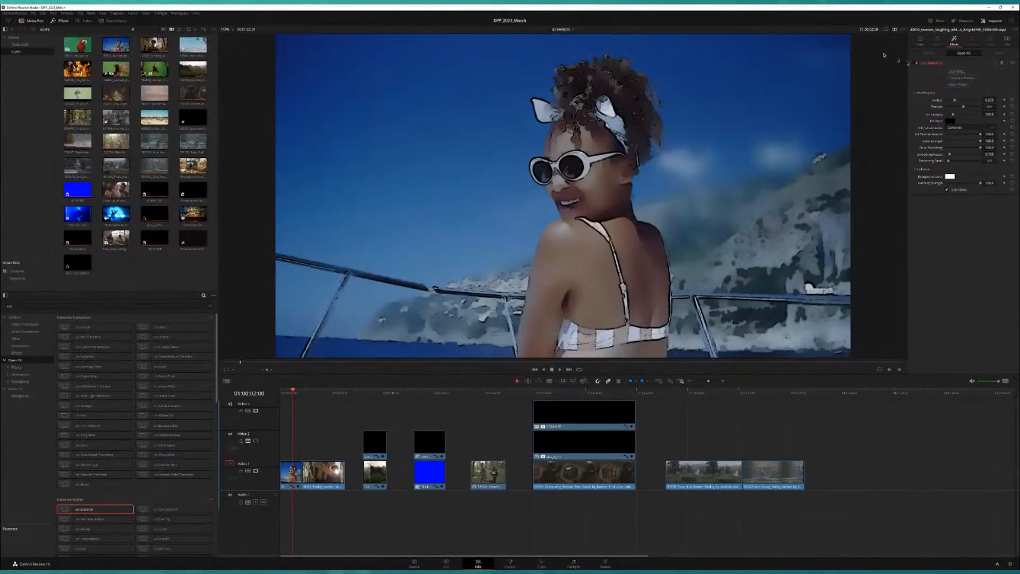
click(967, 78)
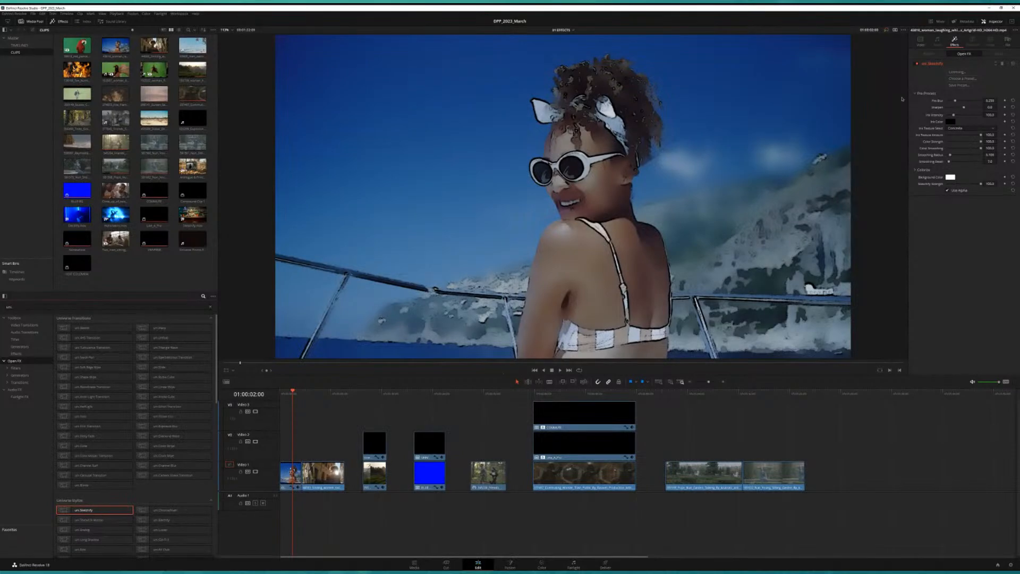
- Remove the Sketchify effect from the first boat clip and select that clip in the timeline
click(1003, 64)
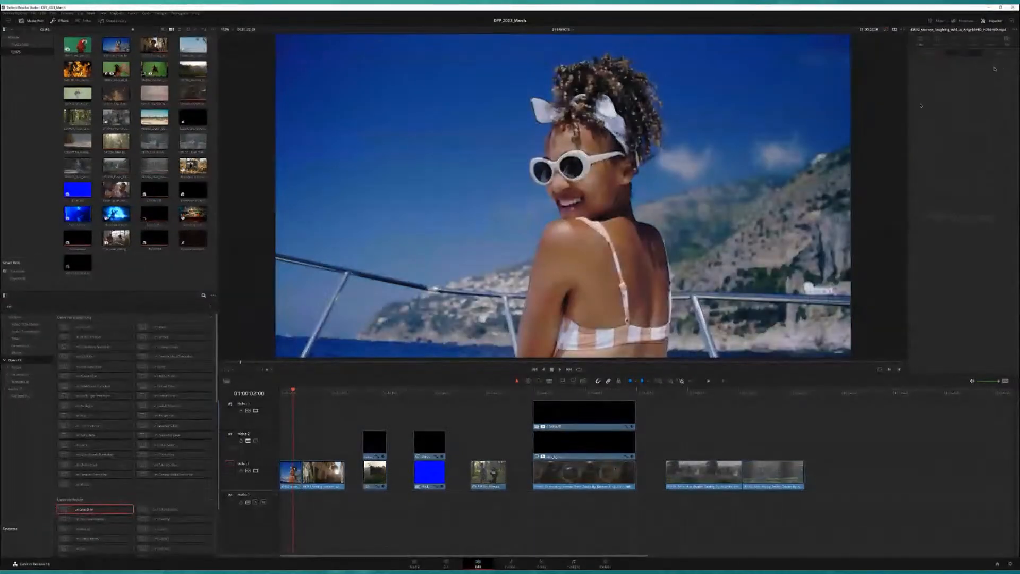
click(165, 499)
click(292, 472)
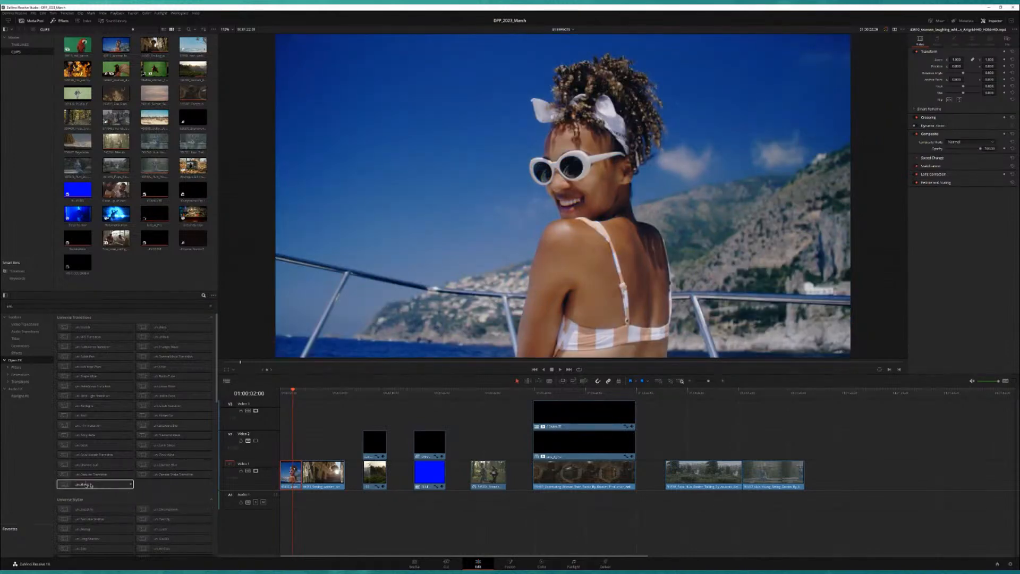
- Park the playhead at 01:00:15:01 and move the "Somewhere" title clip earlier on Video 2, off the tea-field clip
scroll(105, 501, down, 4)
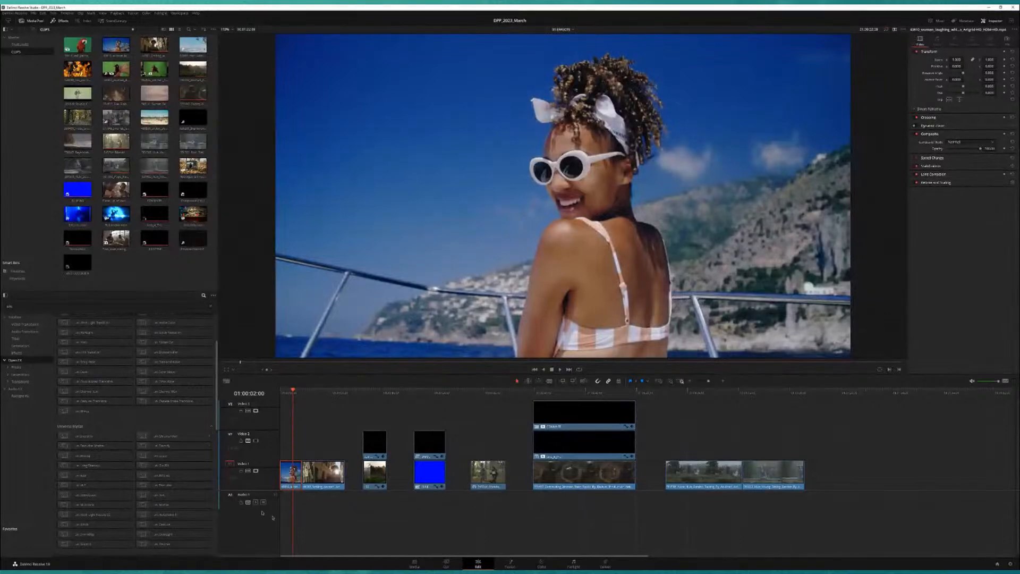
click(375, 396)
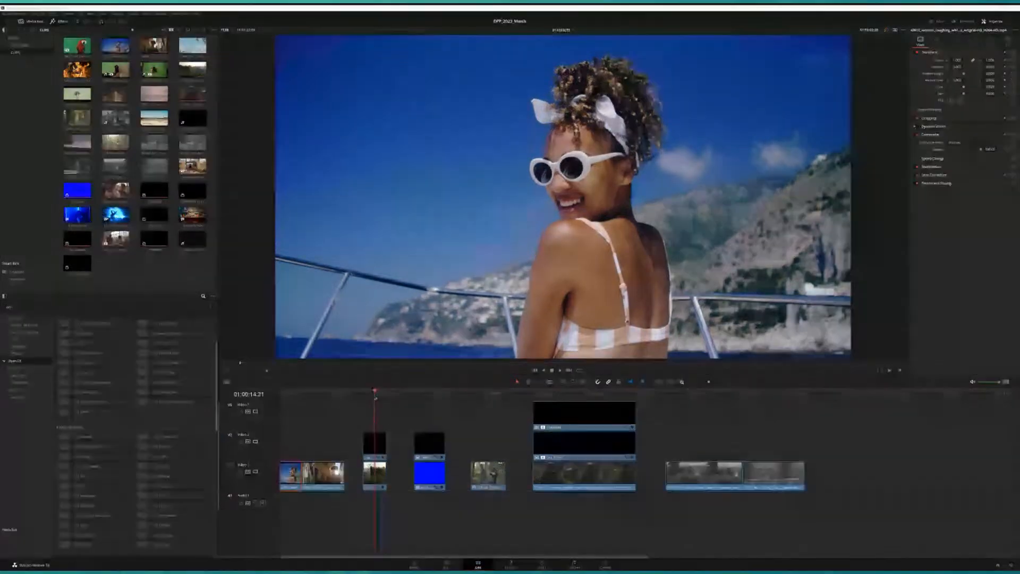
mouse_move(369, 390)
mouse_down()
mouse_move(387, 392)
mouse_move(364, 392)
mouse_move(376, 392)
mouse_up()
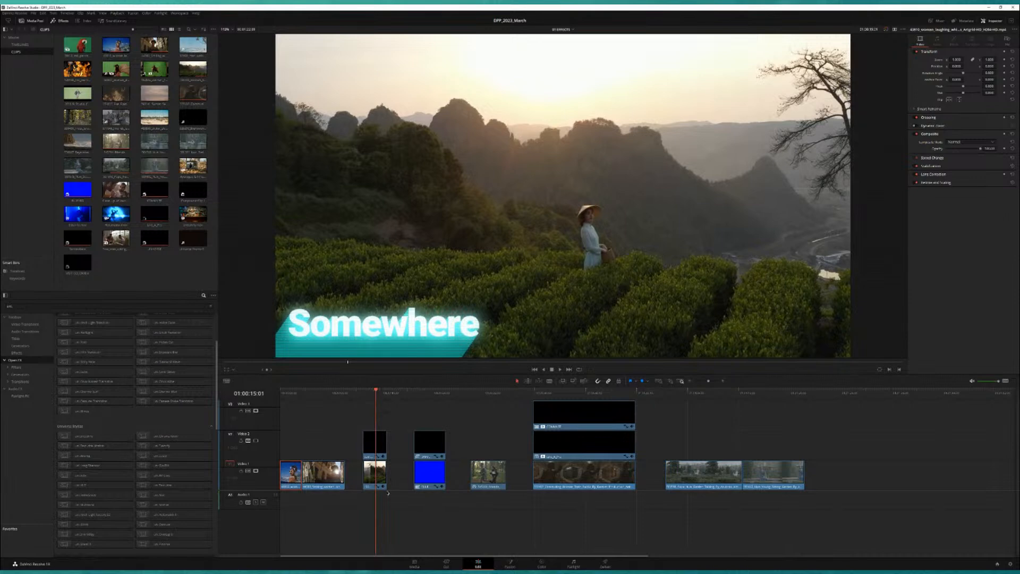
drag(370, 445, 329, 446)
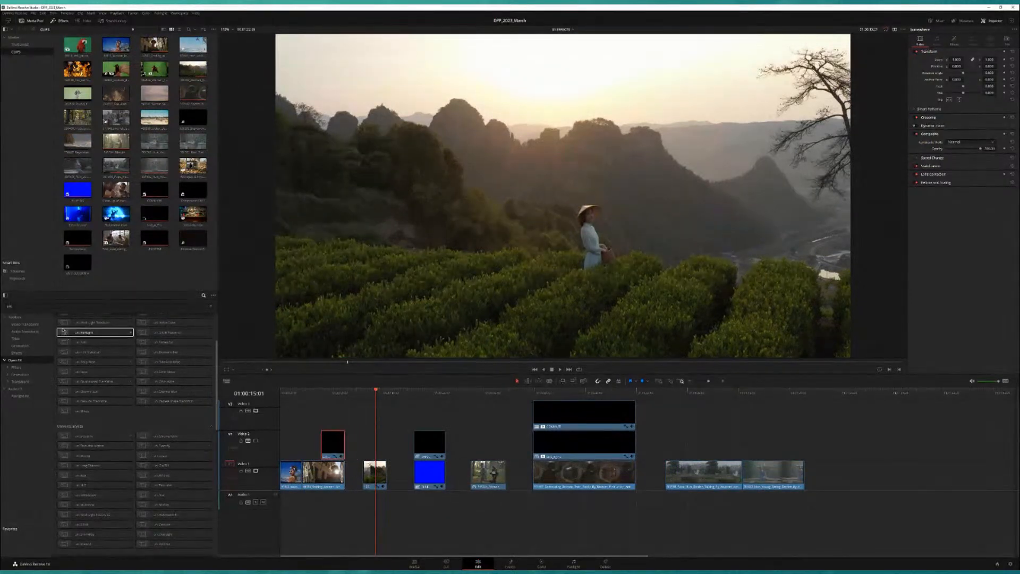
- Find the basic Text title with "text", place it on Video 2 above the tea-field clip and trim it to that clip's length
click(16, 306)
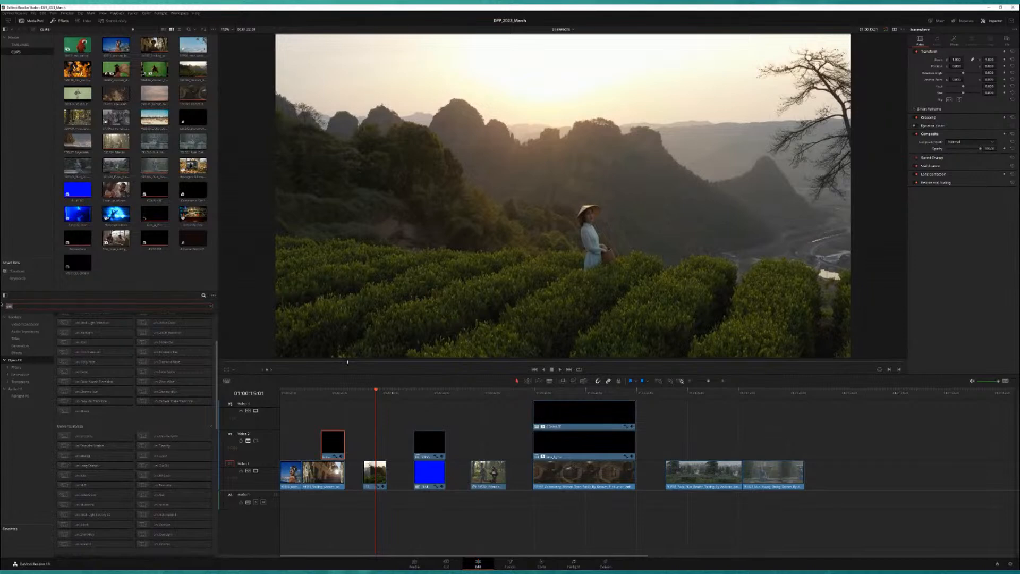
text(text)
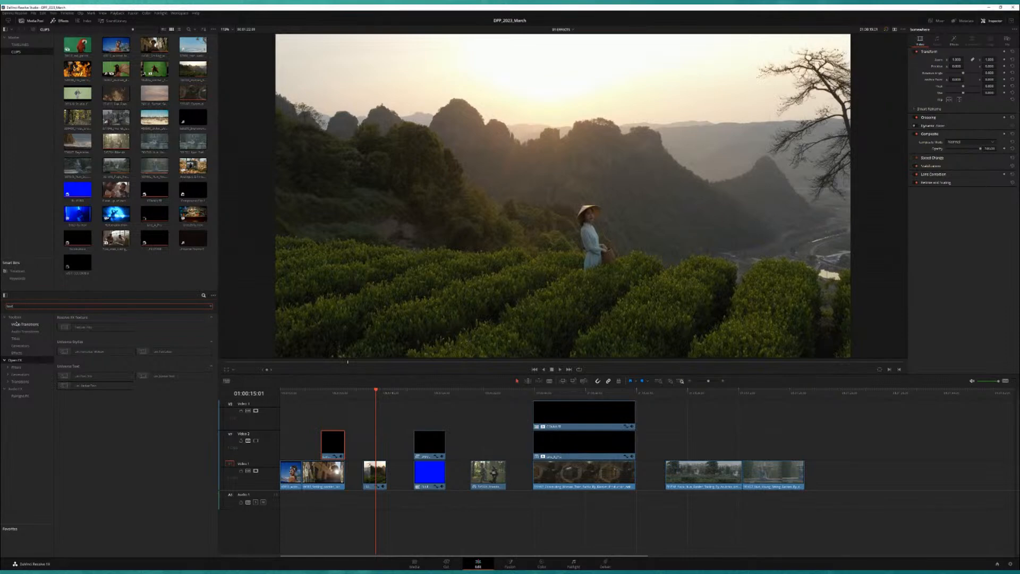
click(16, 317)
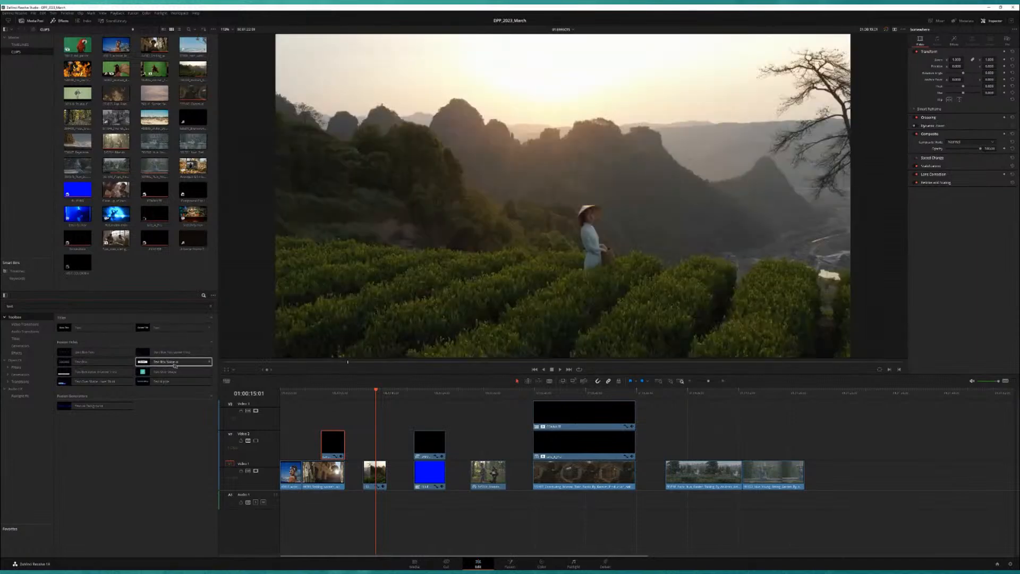
click(72, 330)
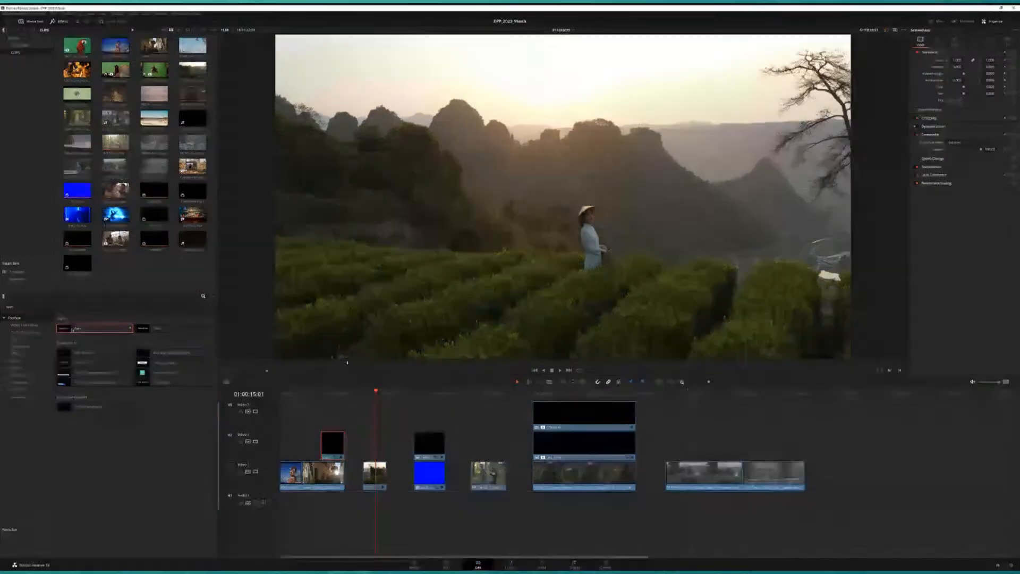
double_click(73, 329)
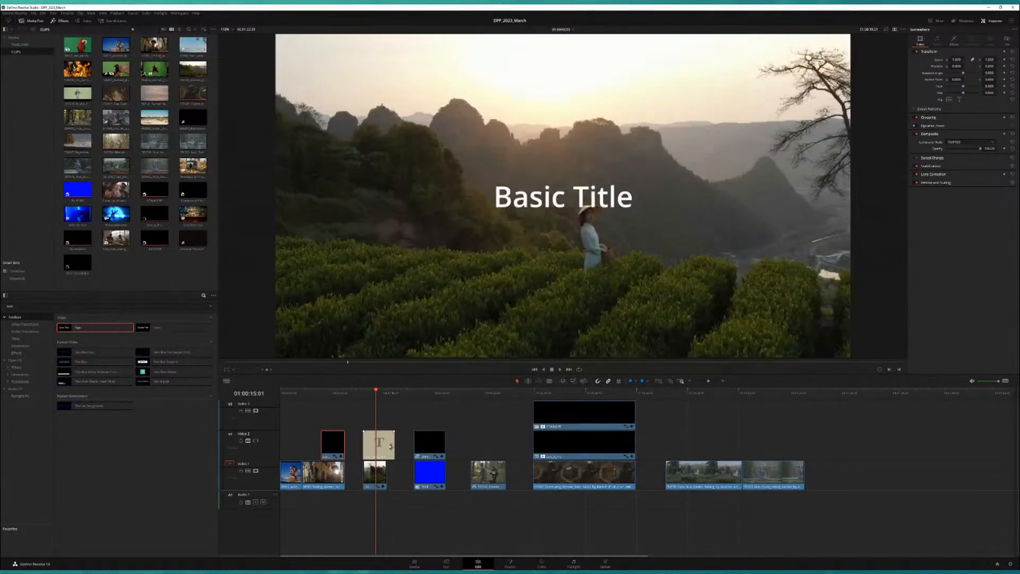
drag(391, 446, 387, 446)
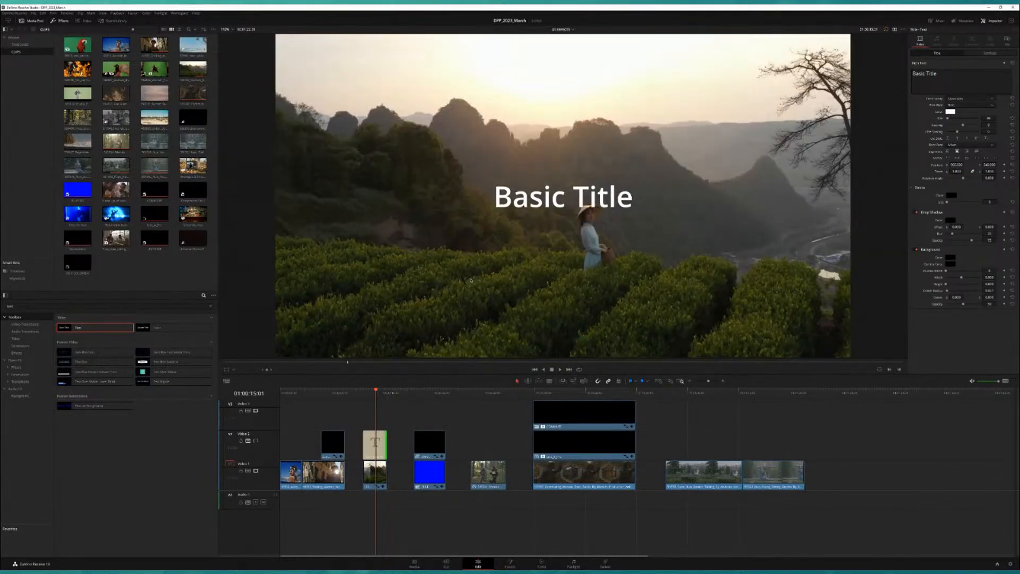
- Replace the title's wording with "MY TEXT", give it a bold slab-serif font and enlarge it
click(373, 395)
click(376, 446)
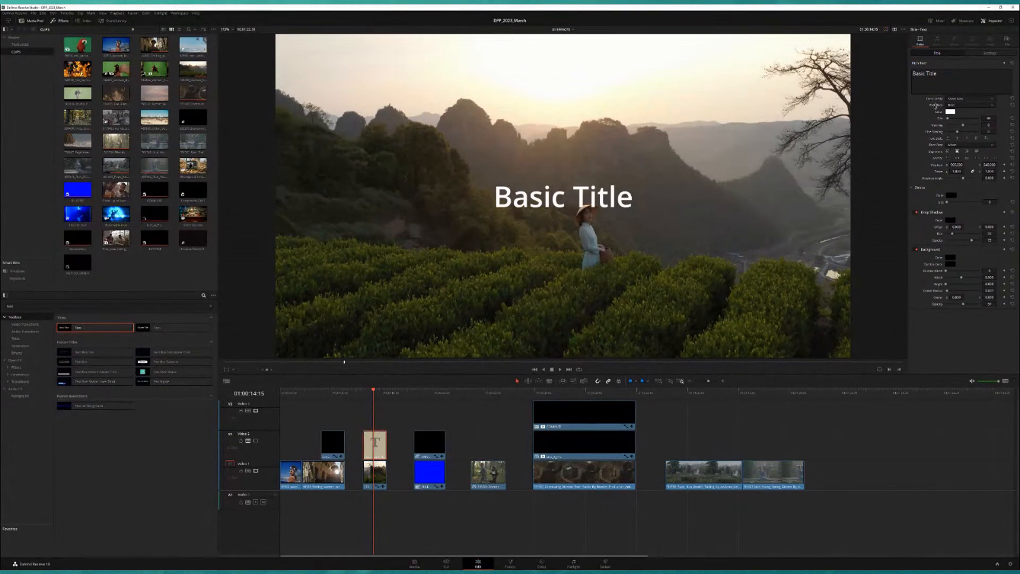
click(949, 69)
key(ctrl+a)
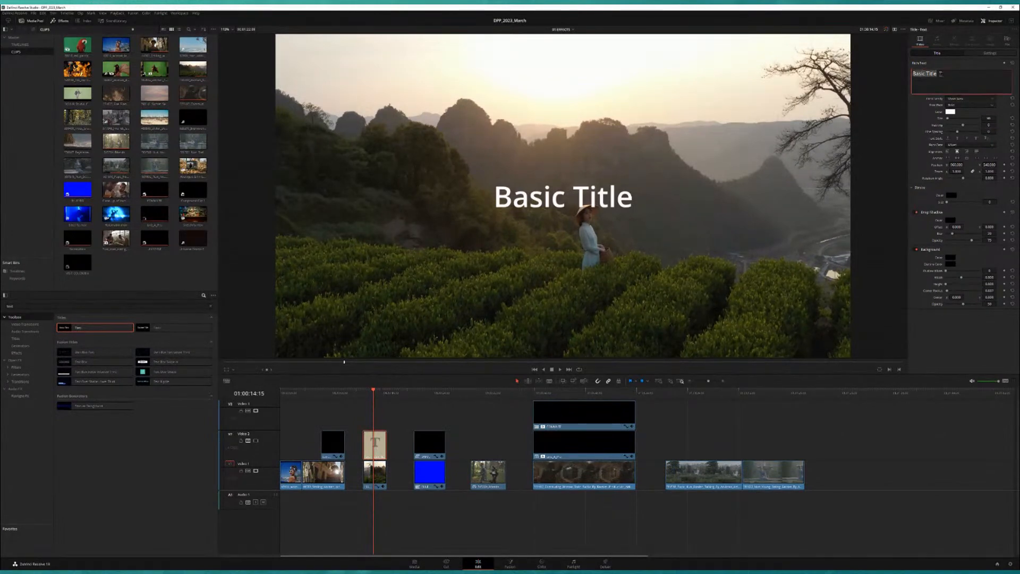
text(MY TEXT)
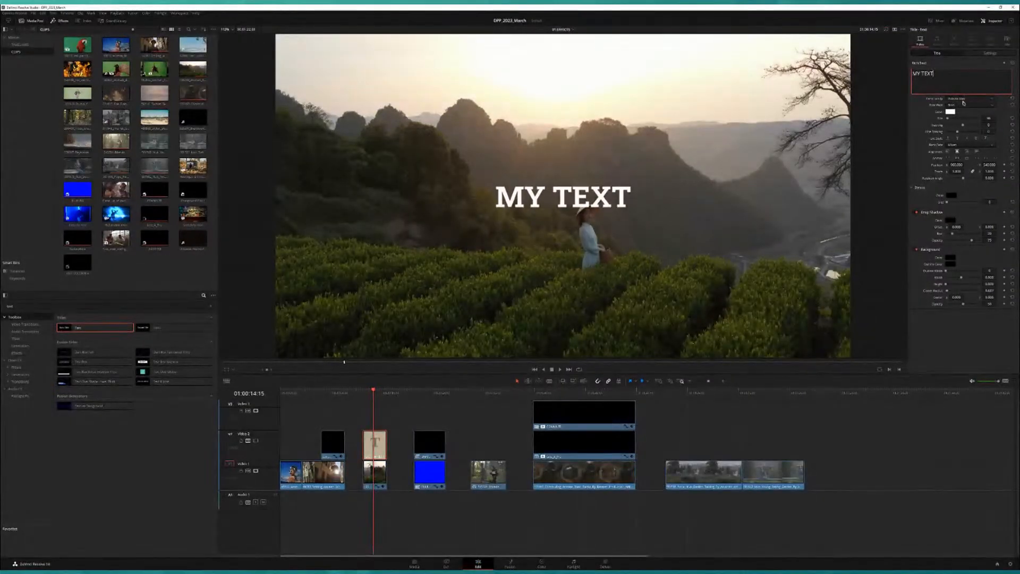
drag(989, 118, 997, 118)
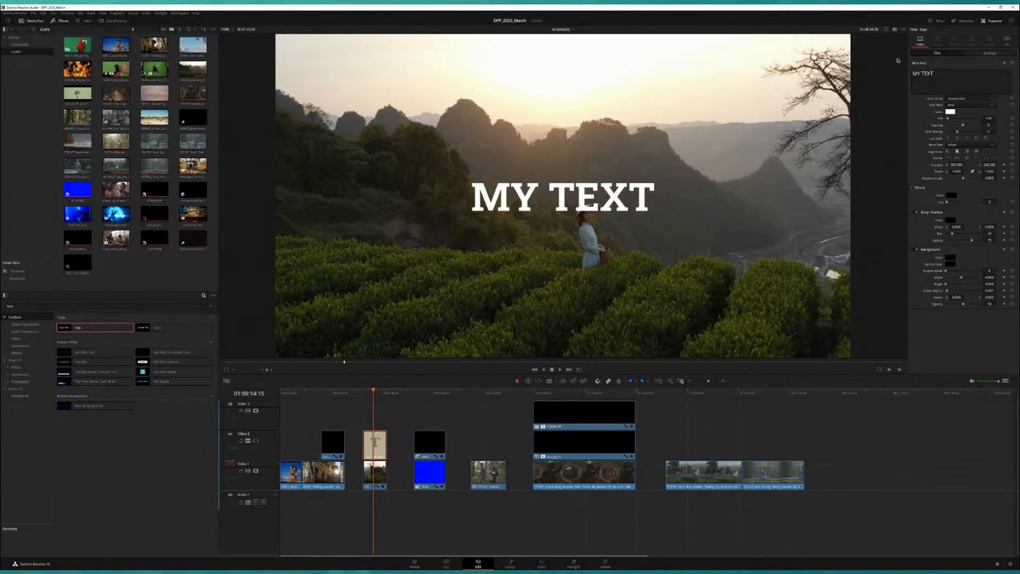
- Reposition the "MY TEXT" title to the lower-left of the video frame and convert it into a compound clip
click(990, 53)
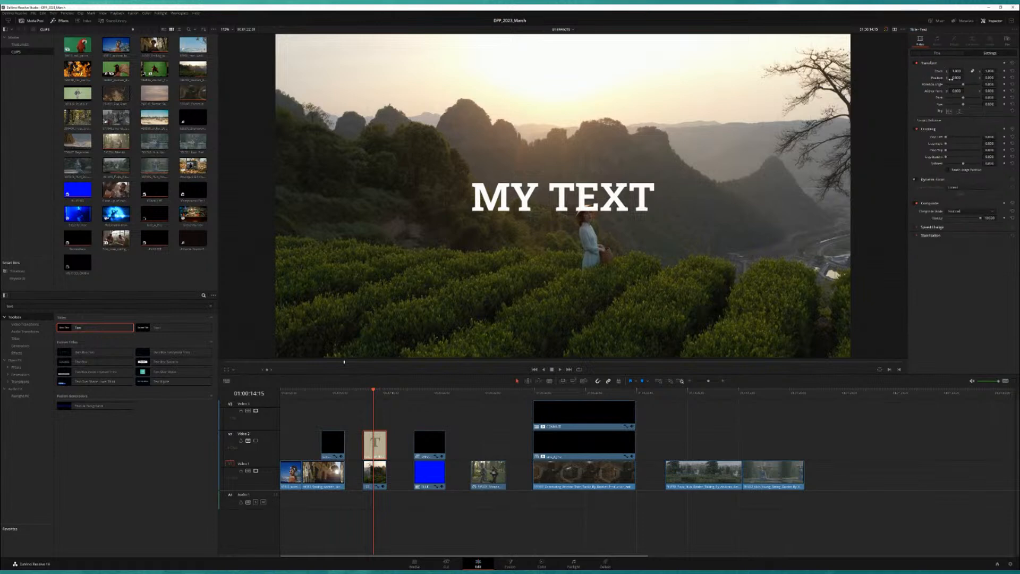
drag(965, 77, 1000, 78)
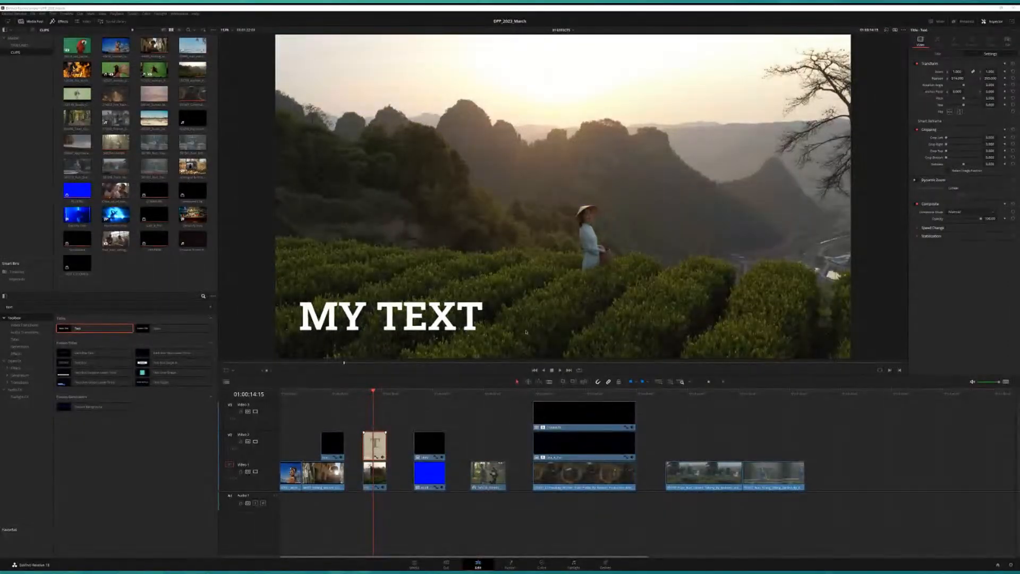
key(Return)
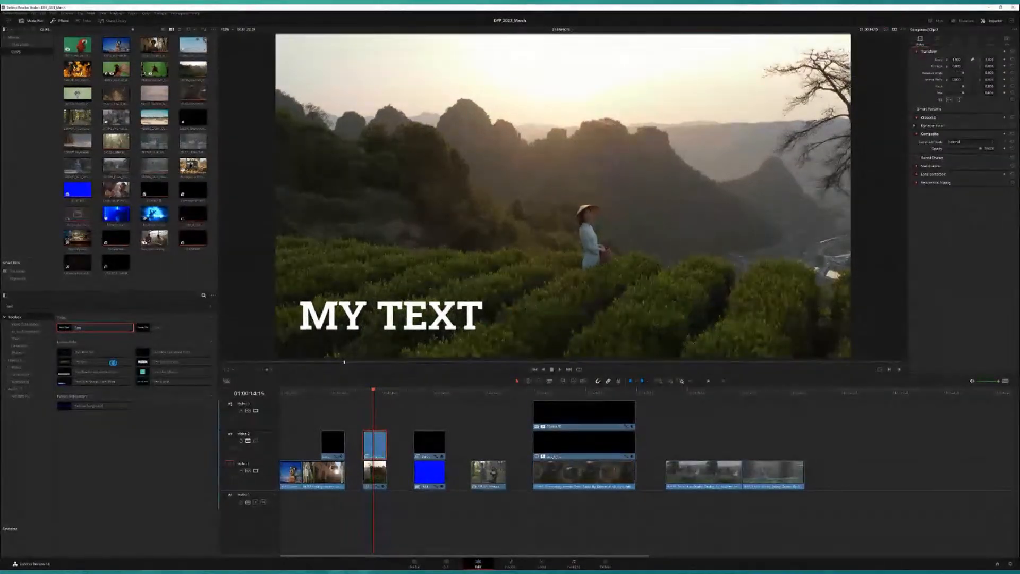
- Find the Universe Long Shadow effect among the OpenFX effects with "long" and apply it to the "MY TEXT" compound clip
drag(45, 306, 2, 309)
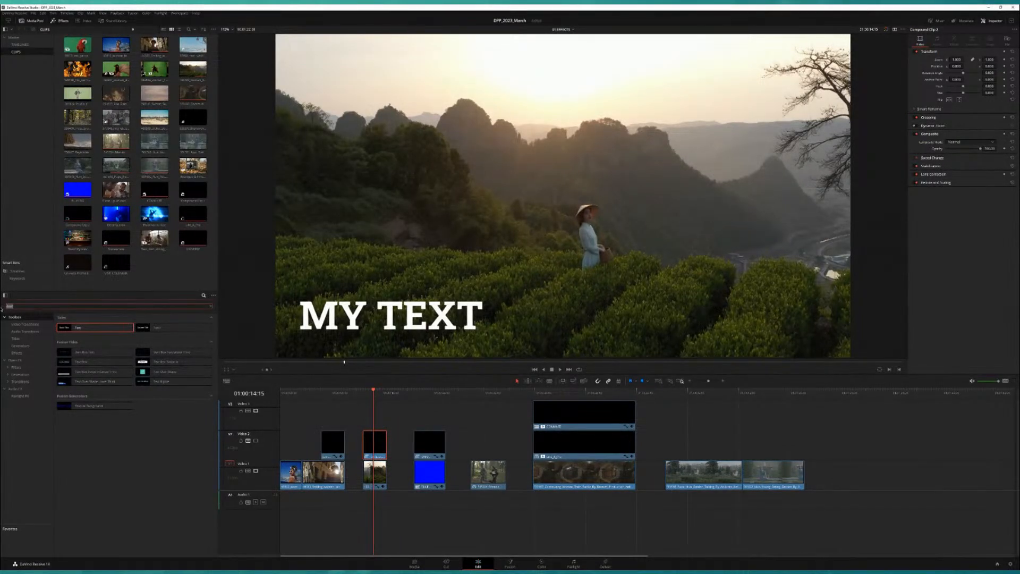
click(210, 307)
click(15, 360)
click(30, 307)
text(shak)
click(95, 327)
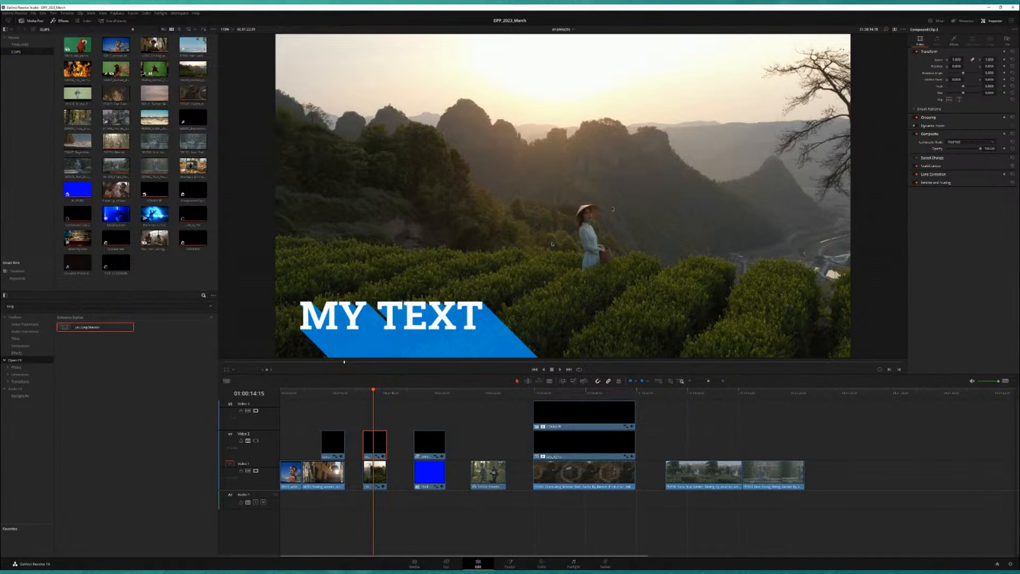
- Change the Long Shadow effect's angle so the shadow falls toward the lower-left of the video frame
click(955, 41)
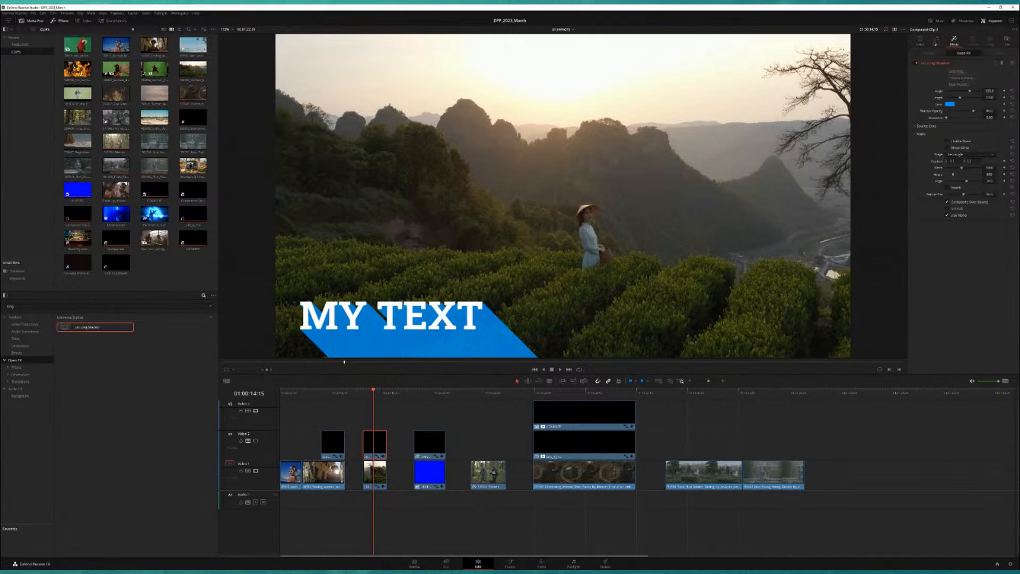
click(989, 91)
key(Return)
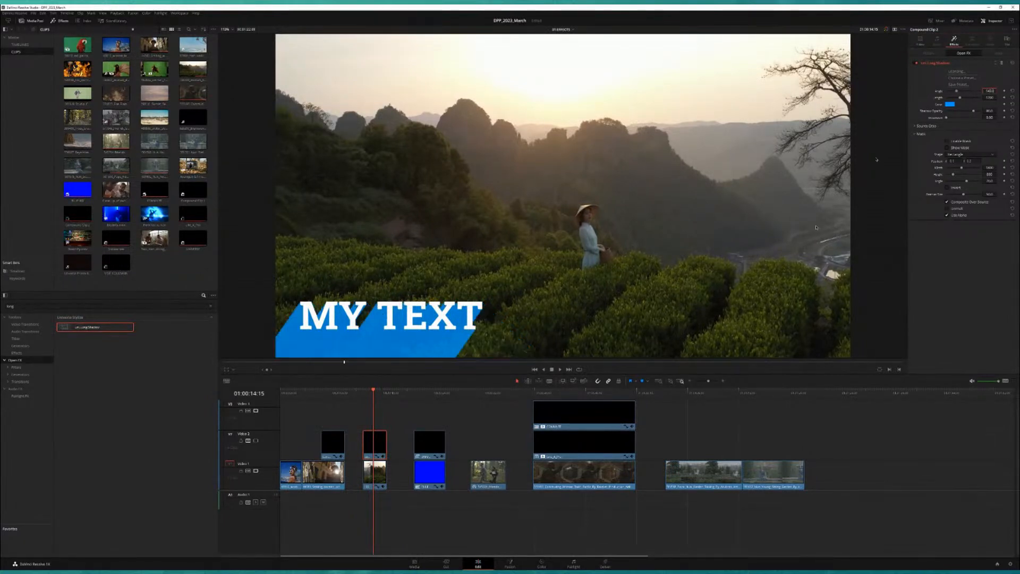
- Keyframe the Long Shadow length at 0 on the first frame of the "MY TEXT" compound clip
click(364, 391)
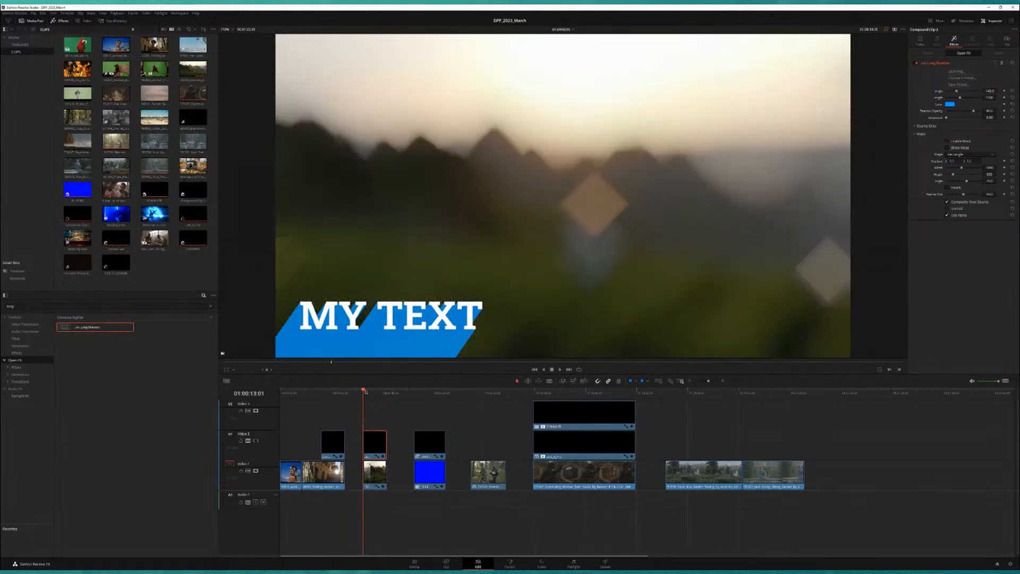
click(374, 478)
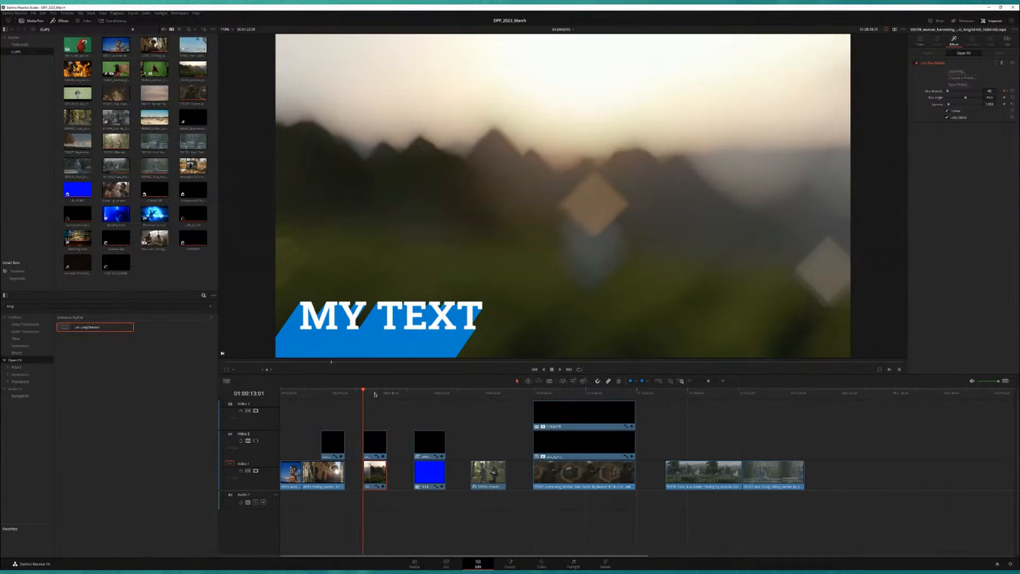
click(375, 450)
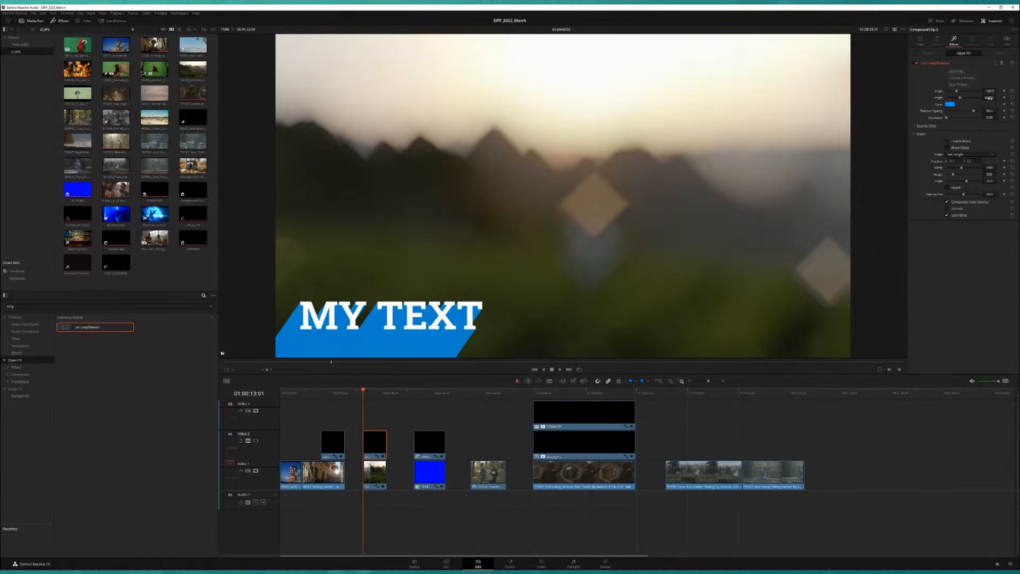
click(989, 97)
text(0)
key(Return)
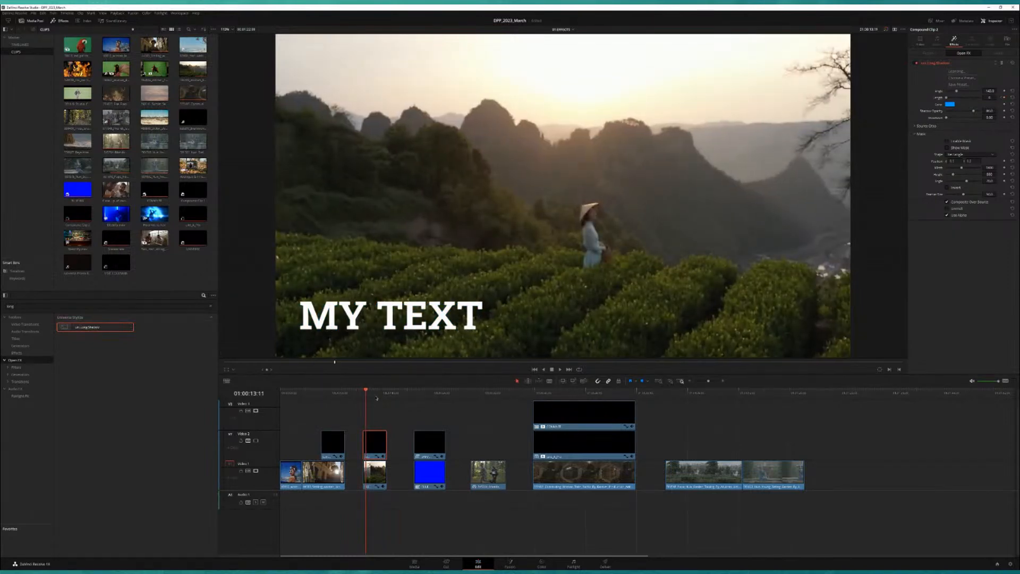
- At 01:00:13:12, raise the Long Shadow length until the shadow runs past the lower edge of the video frame
click(991, 97)
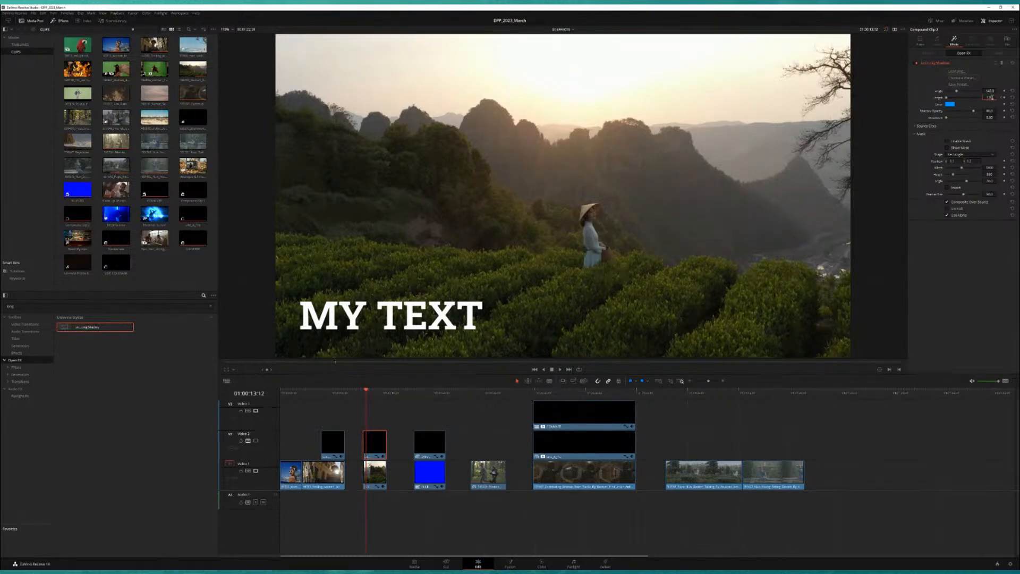
key(Return)
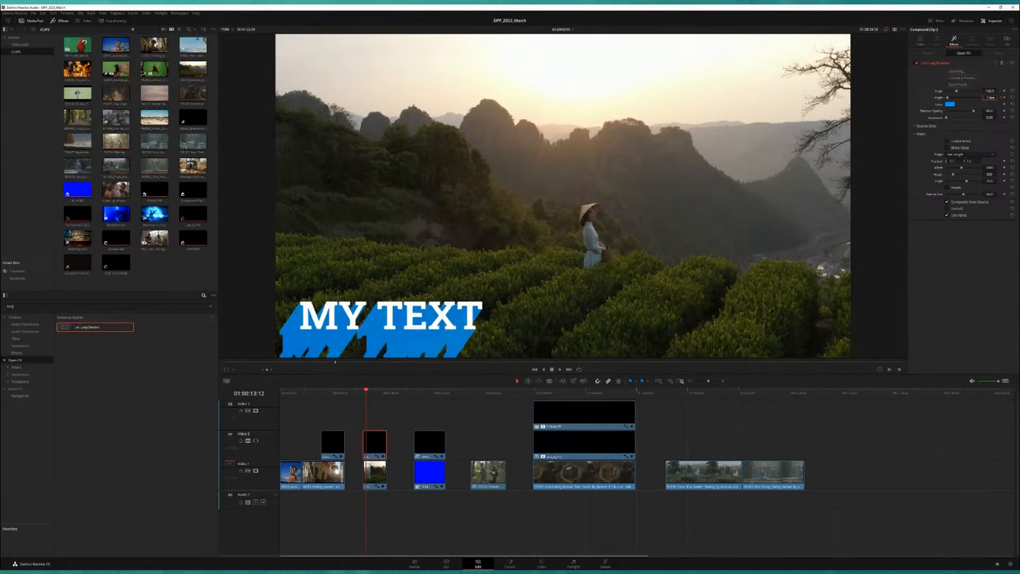
drag(991, 98, 992, 97)
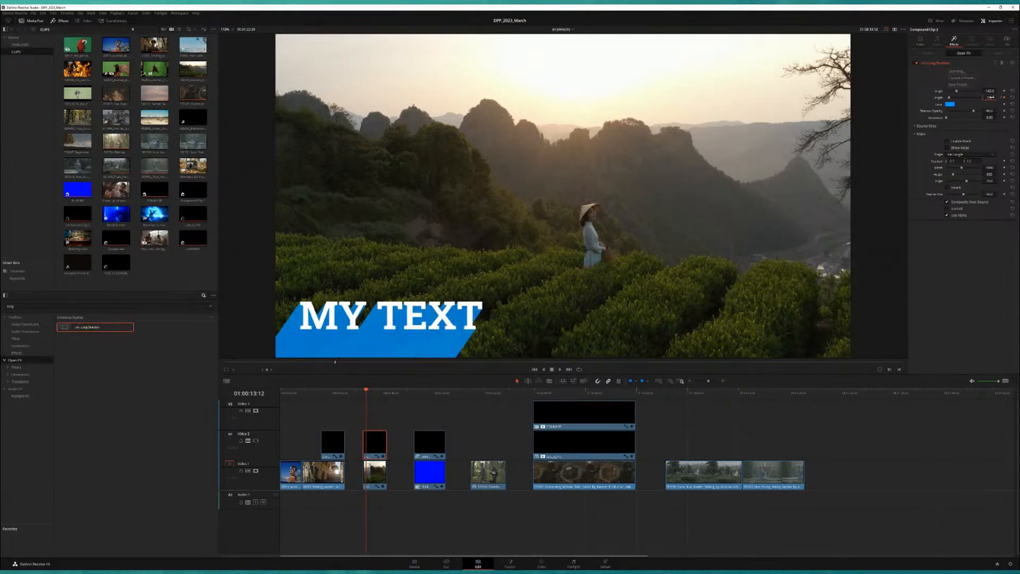
- Play back the "MY TEXT" shadow animation and compare it with the earlier "Somewhere" lower-third title
click(364, 393)
key(space)
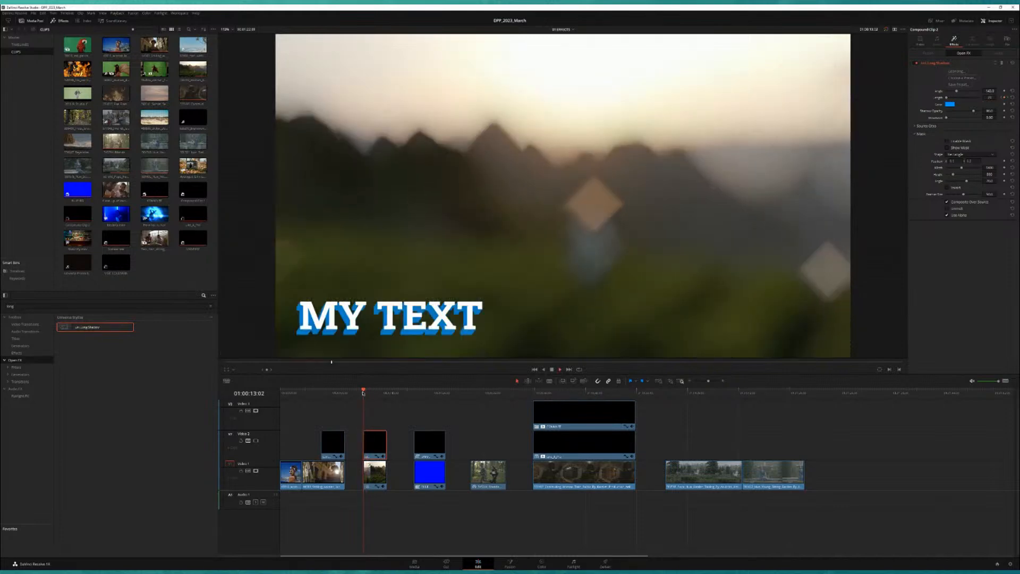
key(space)
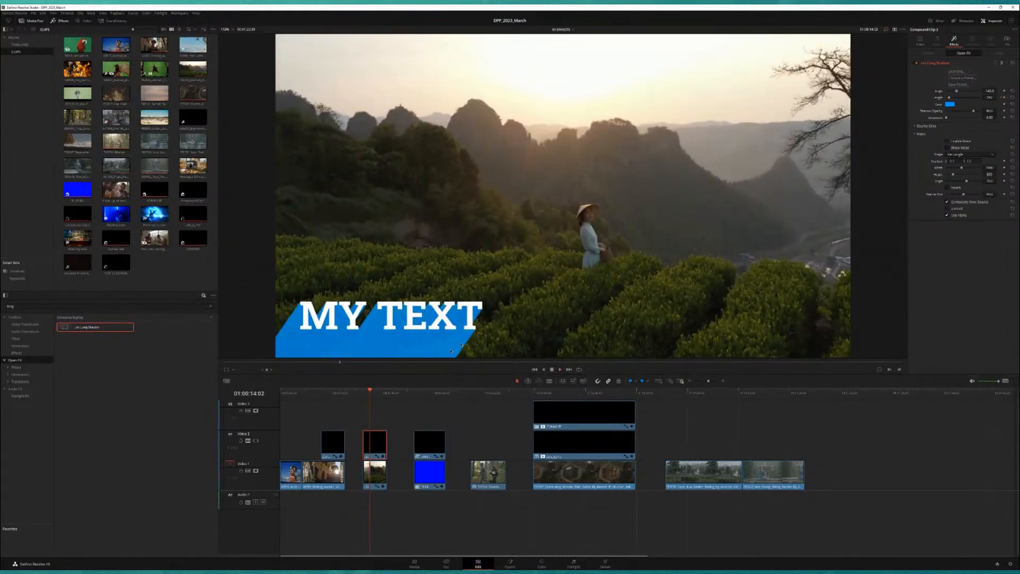
click(363, 393)
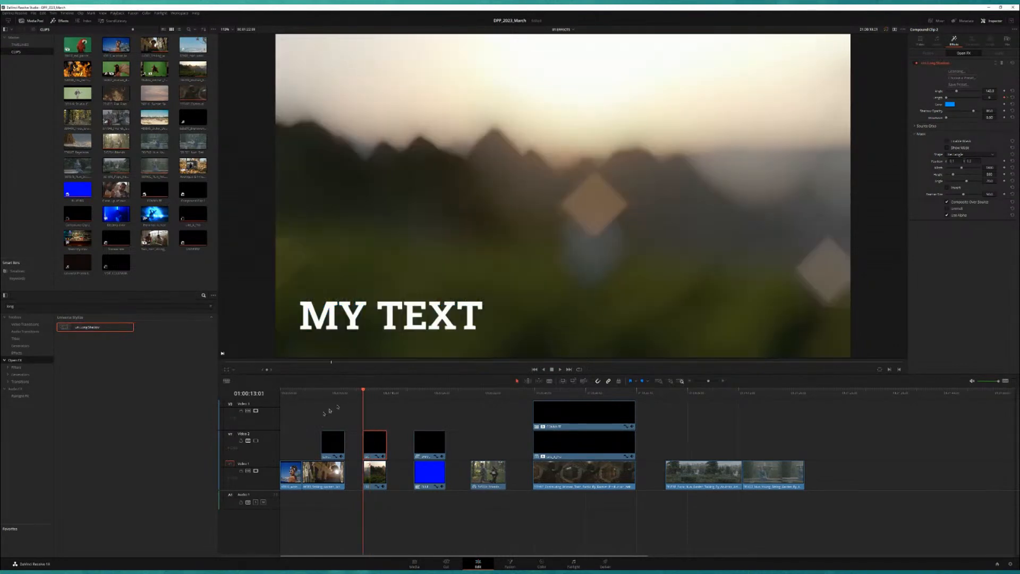
click(330, 393)
drag(331, 395, 333, 394)
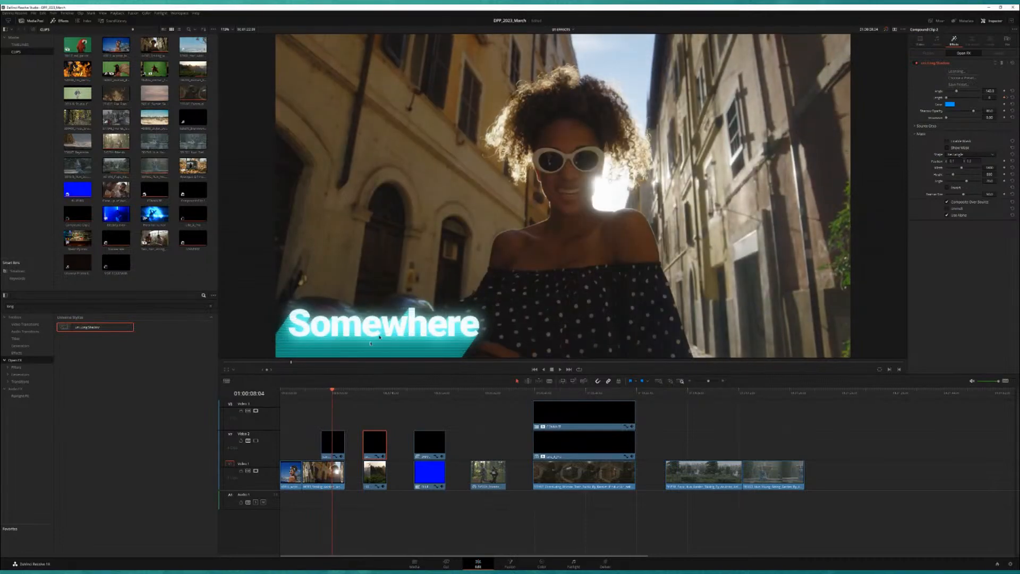
click(364, 393)
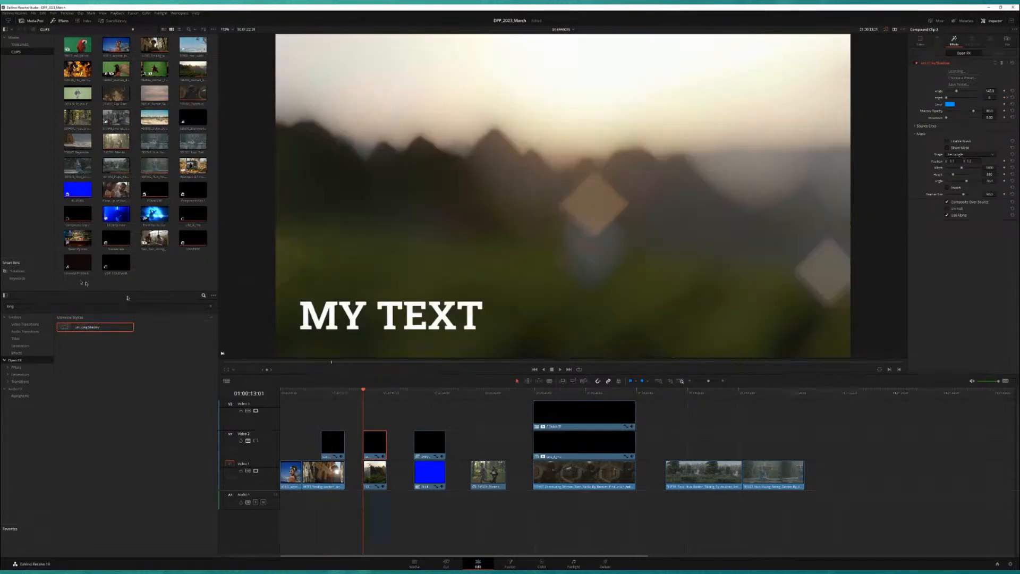
- Find the Universe Holomatrix II effect with "hol", apply it to the "MY TEXT" compound clip and give it a teal hologram preset
click(367, 393)
click(34, 307)
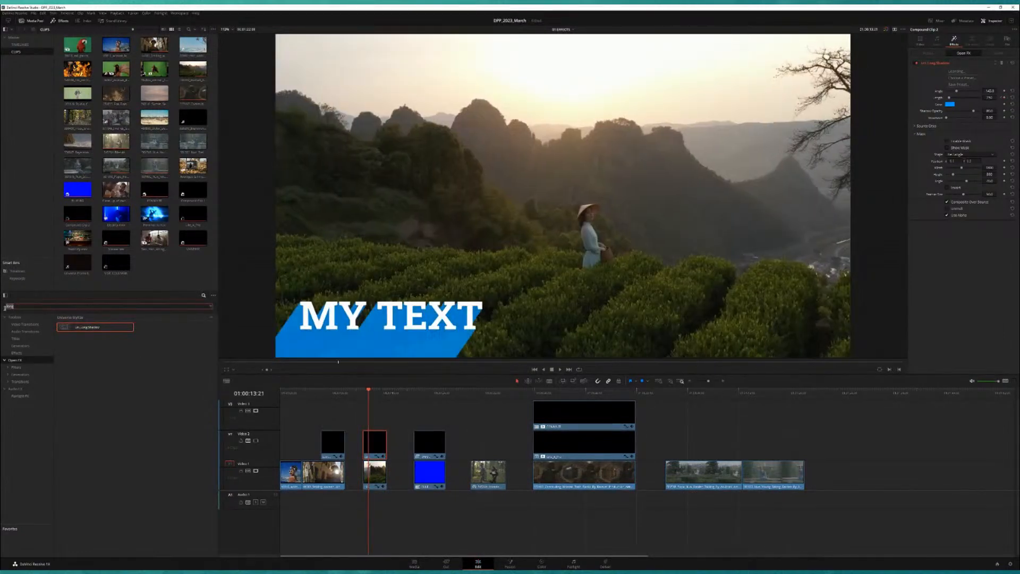
key(BackSpace)
key(BackSpace)
key(BackSpace)
key(BackSpace)
text(hol)
click(80, 327)
drag(79, 327, 374, 445)
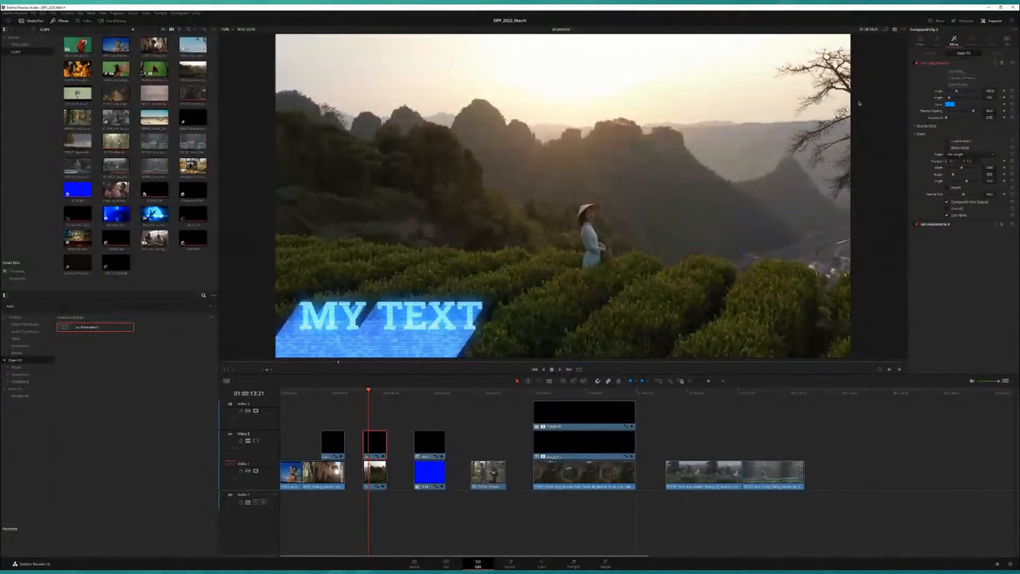
click(958, 224)
click(966, 88)
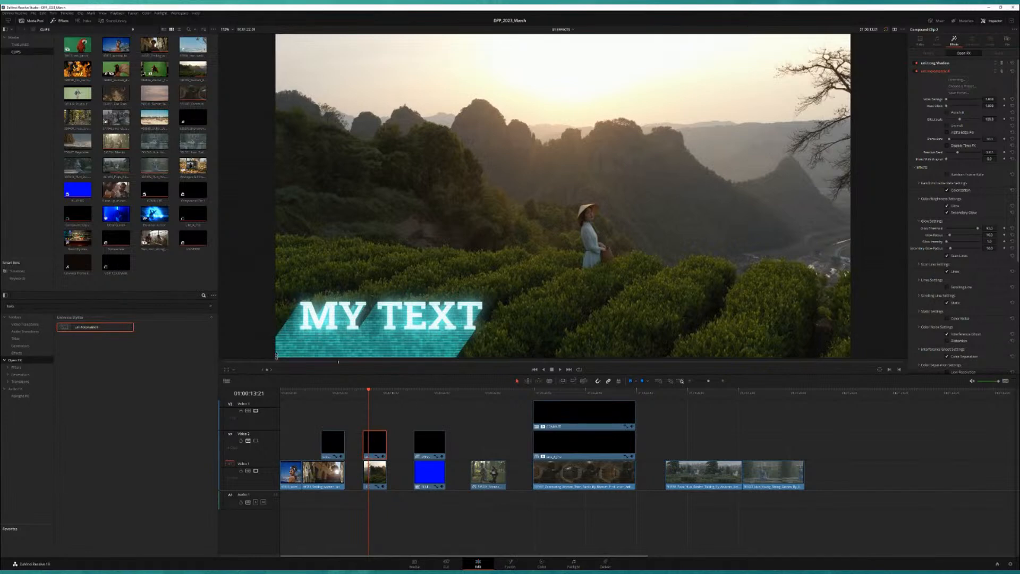
- Replace the "MY TEXT" title above the tea-field clip with the existing "Somewhere" title clip
drag(363, 393, 370, 443)
key(Delete)
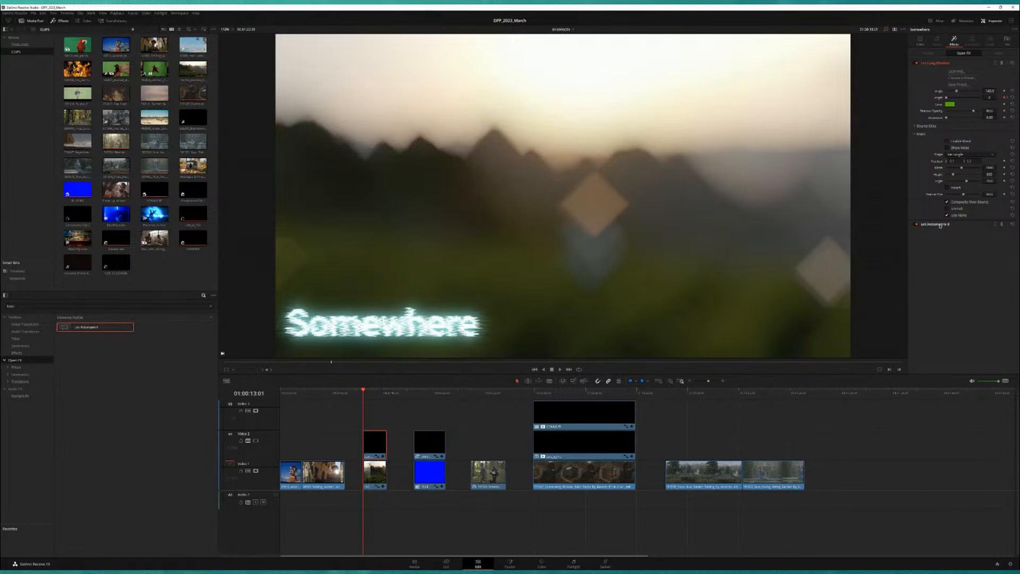
- Examine the blur effect on the tea-field clip and how it animates from the clip's first frame
click(378, 478)
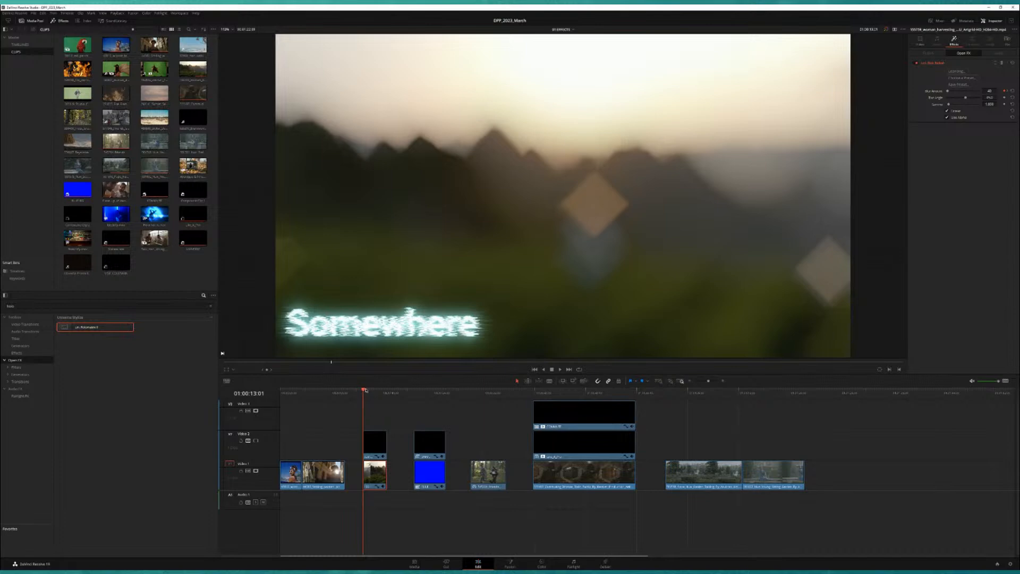
drag(366, 391, 368, 390)
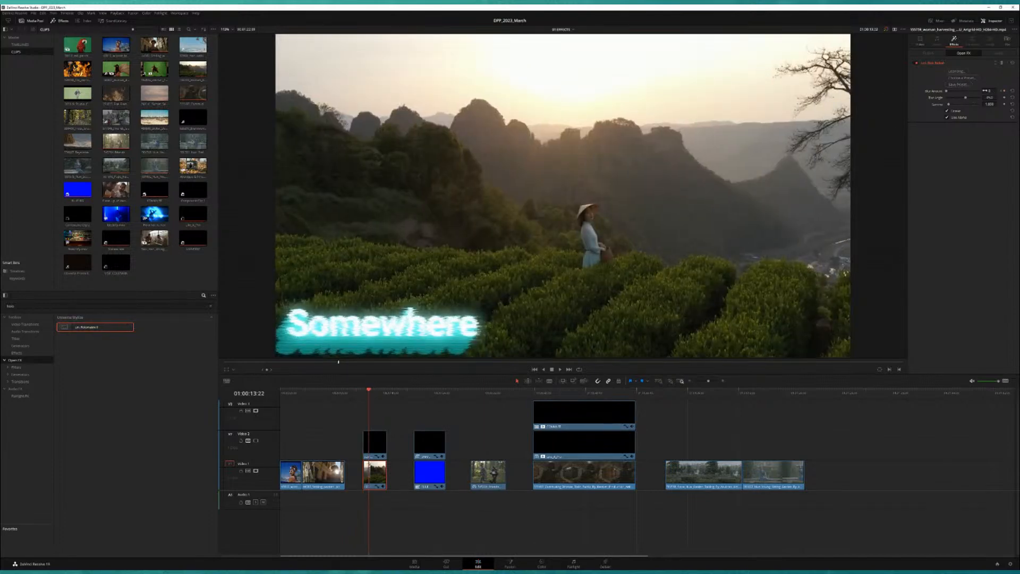
click(364, 392)
- Preview the finished "UNIVERSE" title over the blue background and inspect the effects stacked on it
click(415, 391)
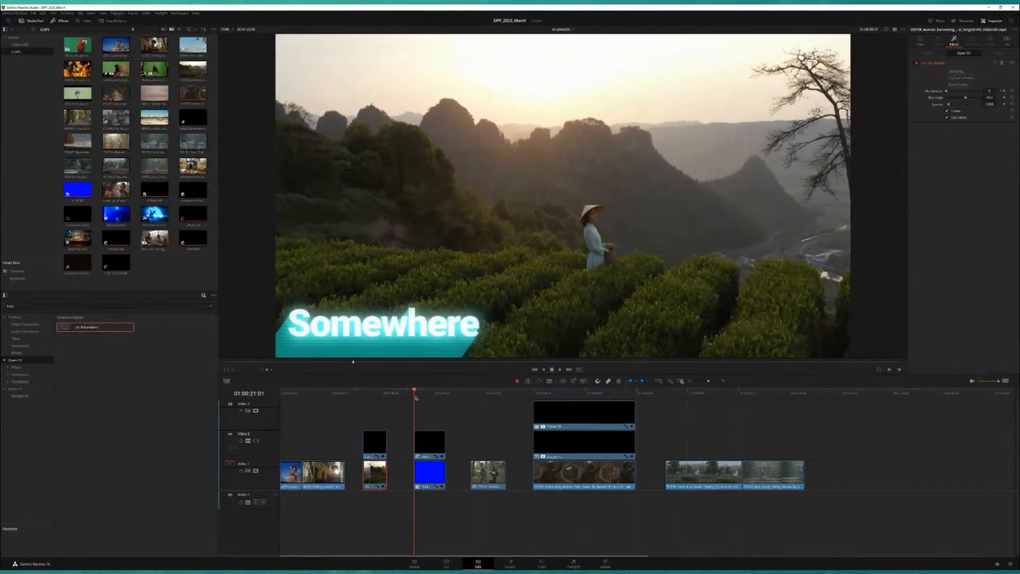
key(space)
drag(419, 391, 422, 392)
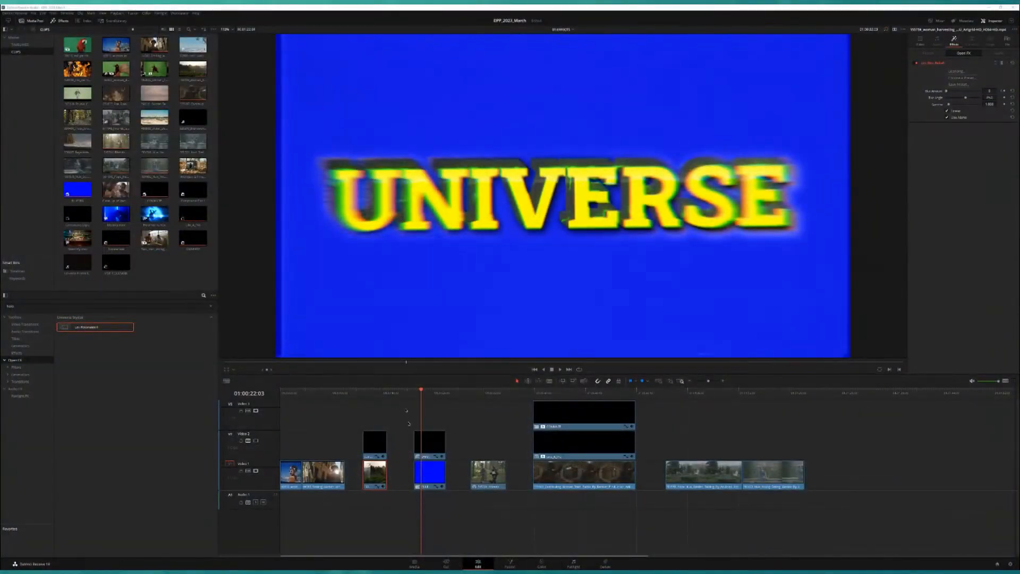
click(427, 449)
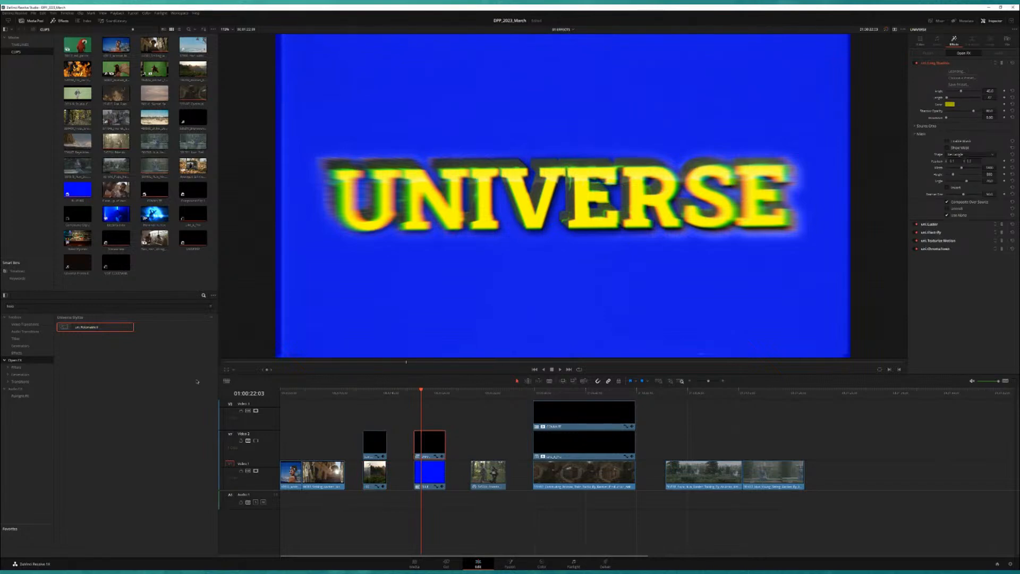
- Clear the effects search and add a Solid Color generator to Video 1 after the last clip
click(210, 307)
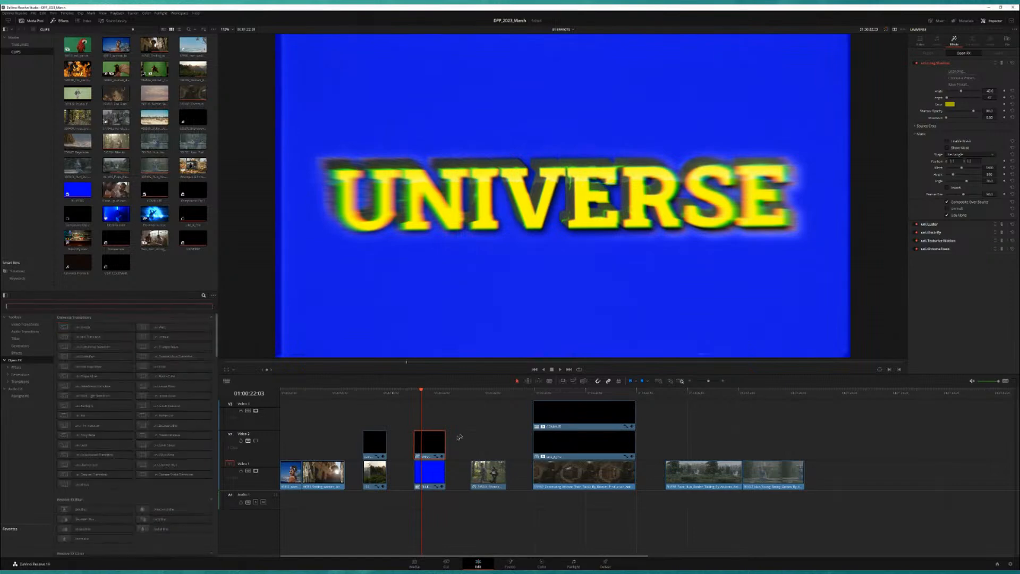
click(15, 318)
click(49, 305)
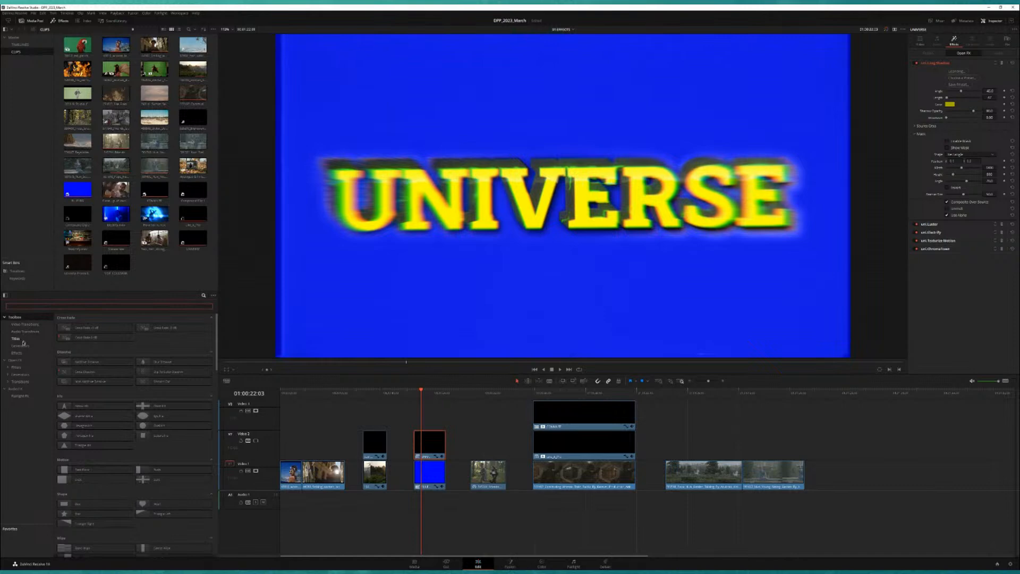
click(20, 345)
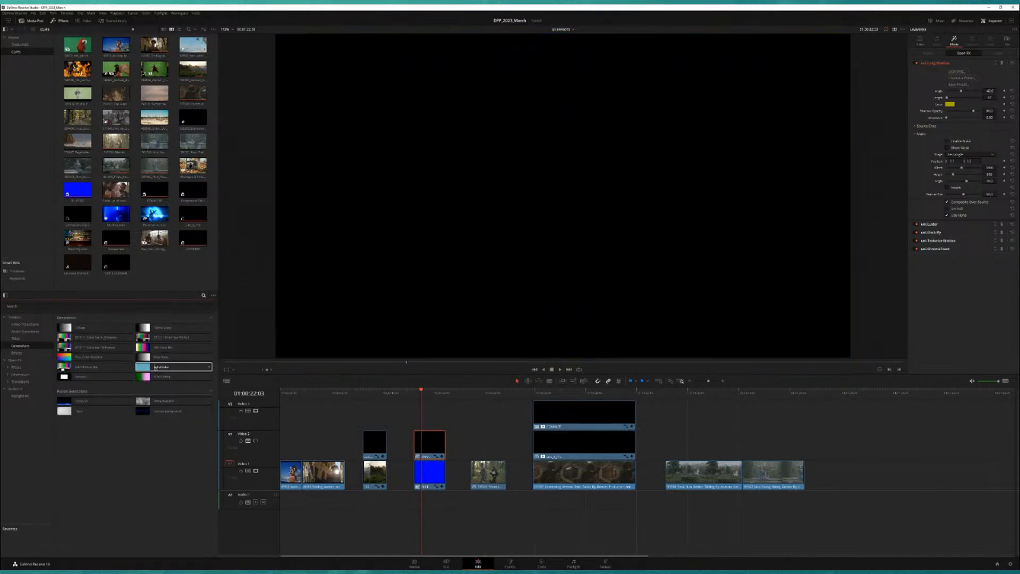
click(155, 368)
drag(155, 368, 856, 475)
- Make the Solid Color generator blue and convert it into a compound clip
click(861, 393)
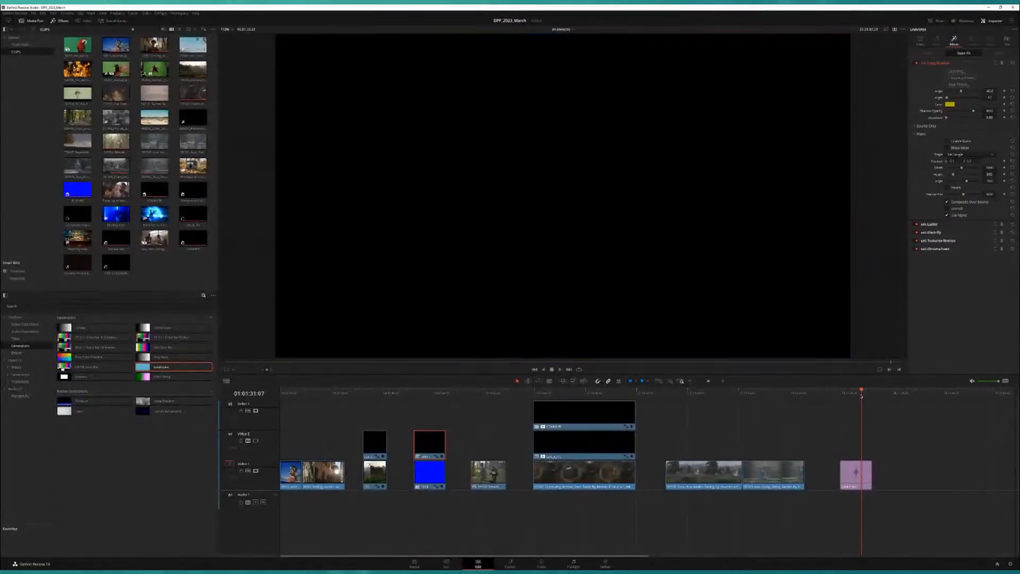
click(856, 472)
click(937, 53)
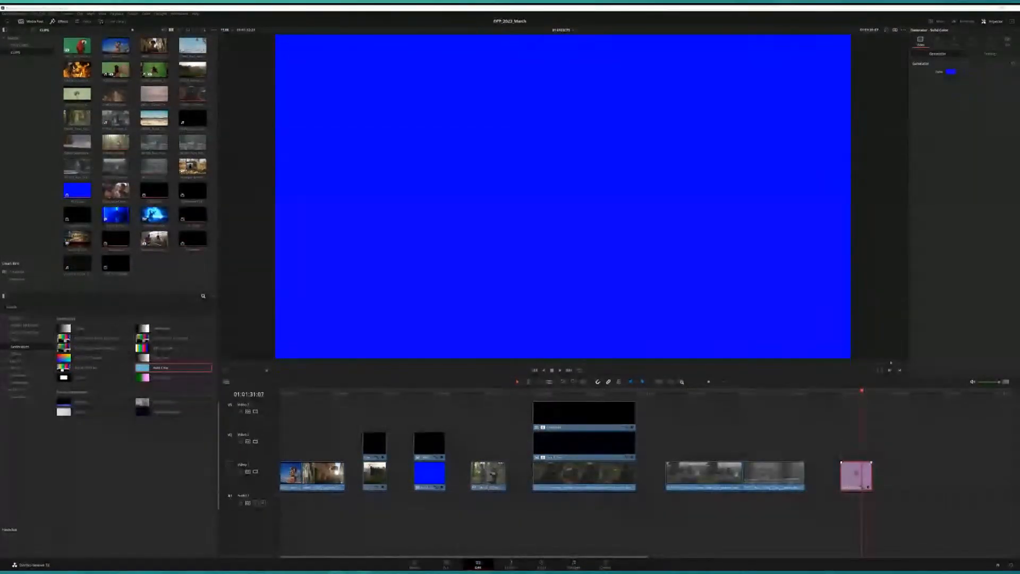
drag(839, 393, 848, 393)
- Find the Text title with "text" and place it on Video 2 directly above the blue compound clip
click(22, 317)
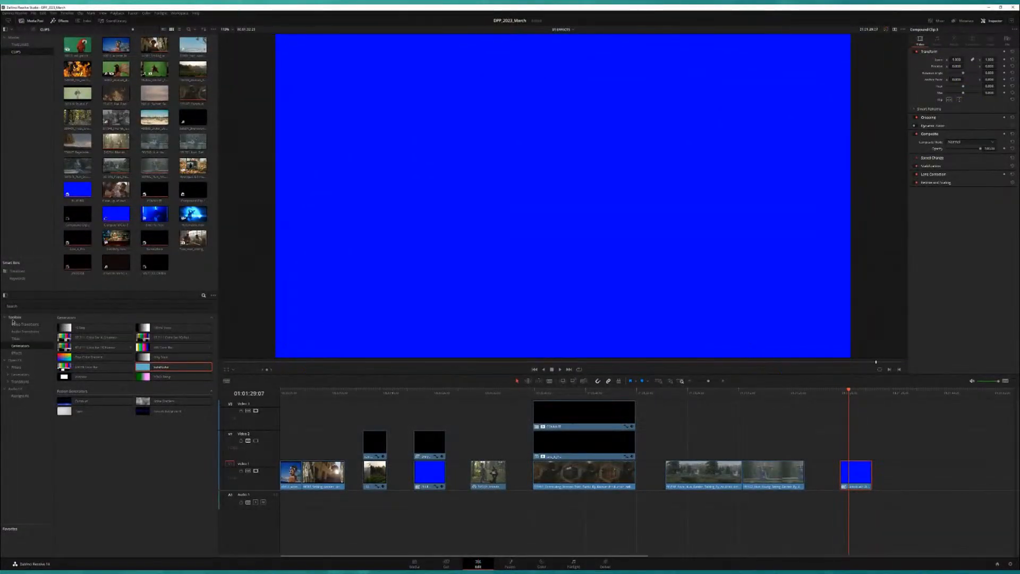
click(21, 307)
text(text)
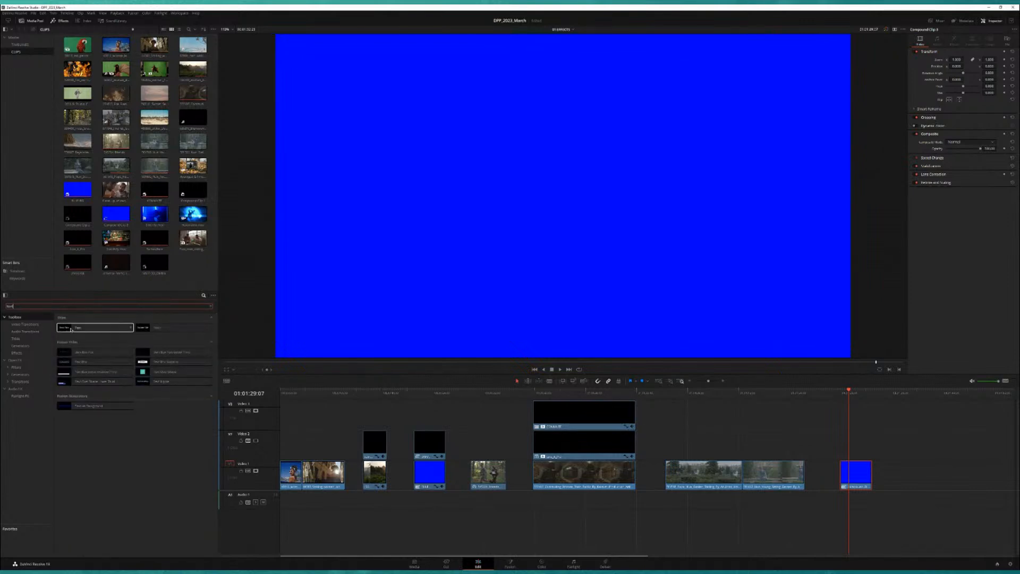
drag(71, 330, 841, 454)
click(841, 452)
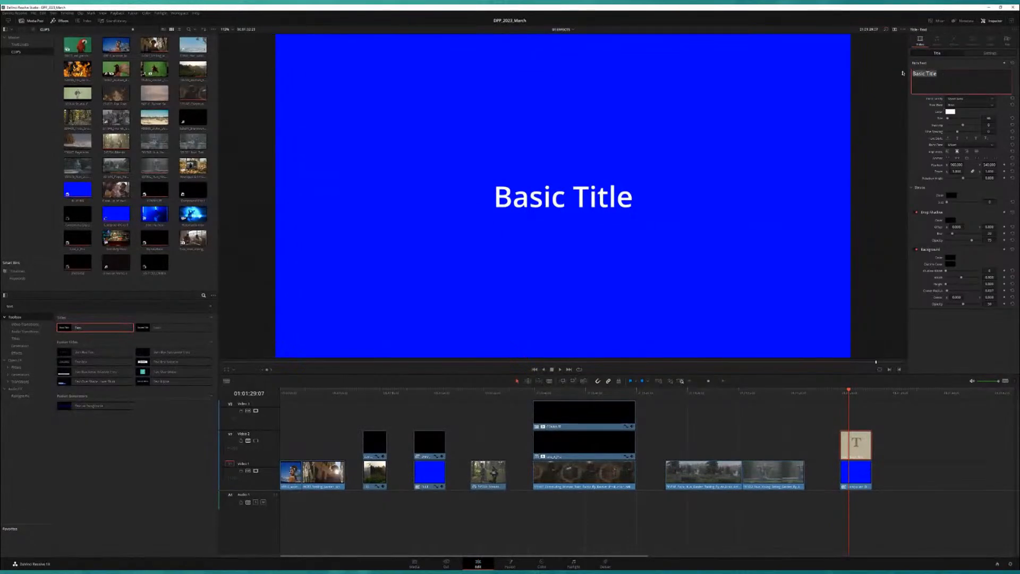
- Change the title's wording to "UNIVERSE" in a large, widely tracked bold slab-serif font and color it yellow
text(UNIVERSE)
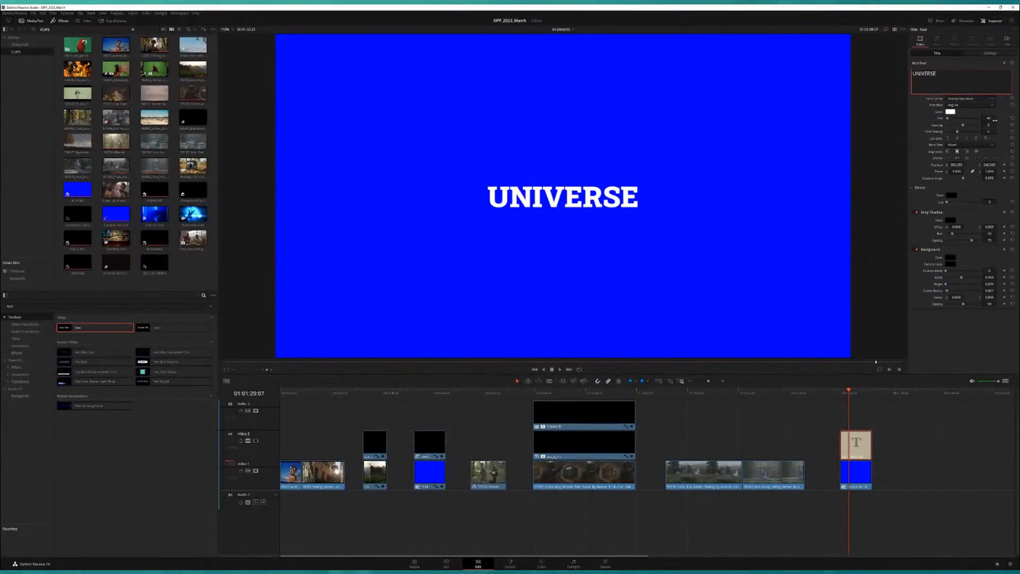
drag(995, 120, 990, 126)
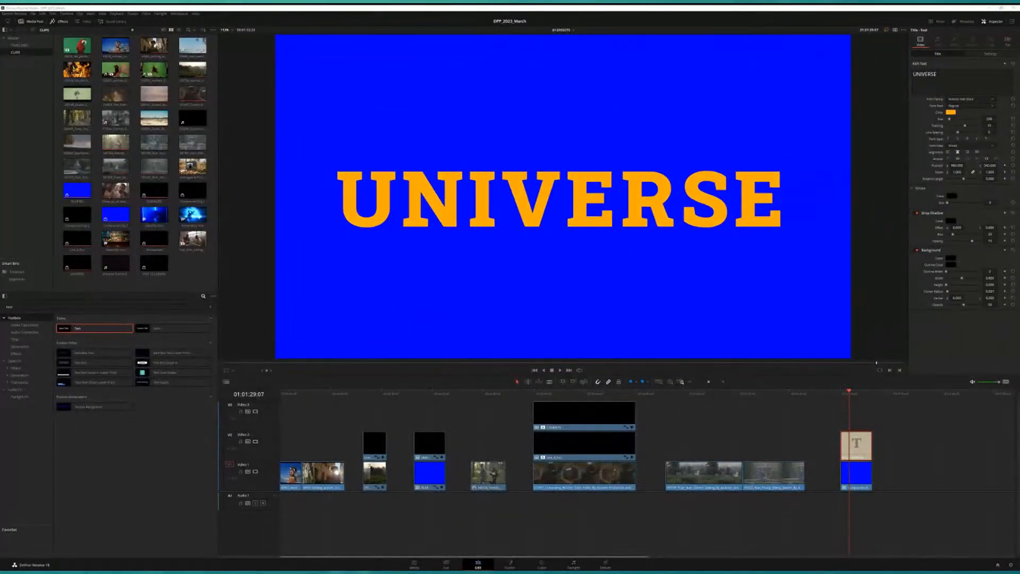
click(531, 354)
click(555, 344)
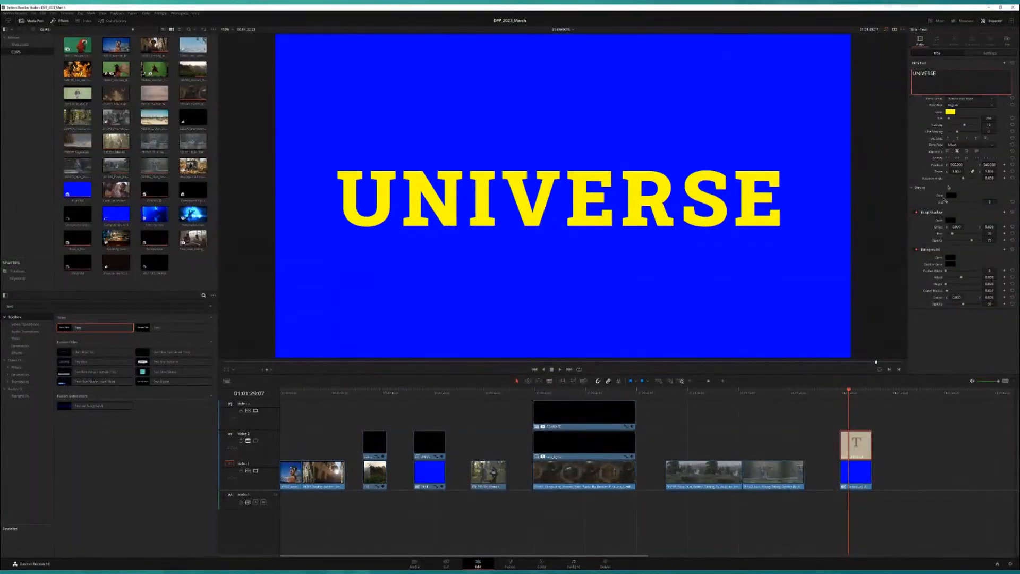
- Convert the yellow "UNIVERSE" title into a compound clip
drag(888, 418, 861, 437)
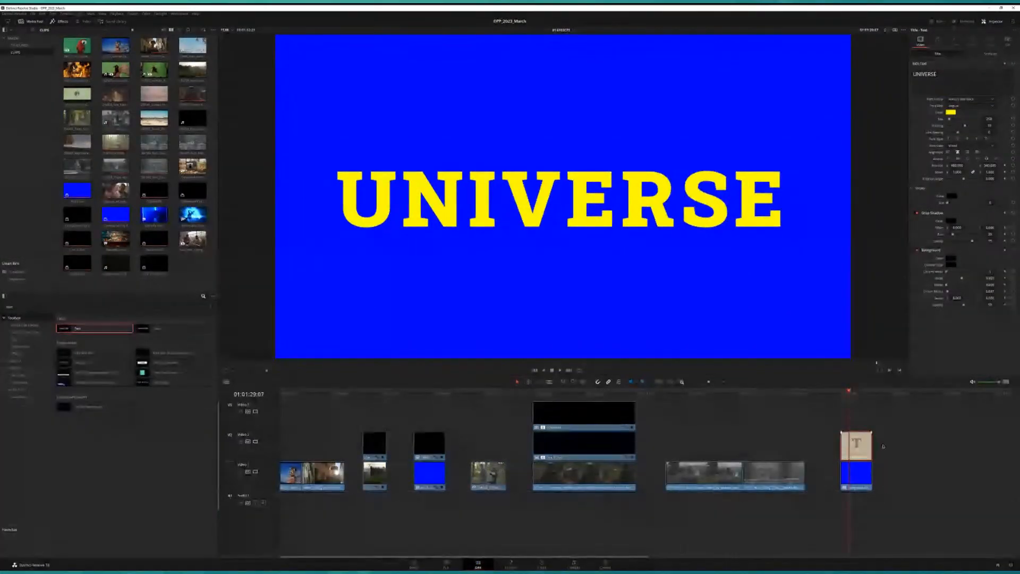
click(542, 299)
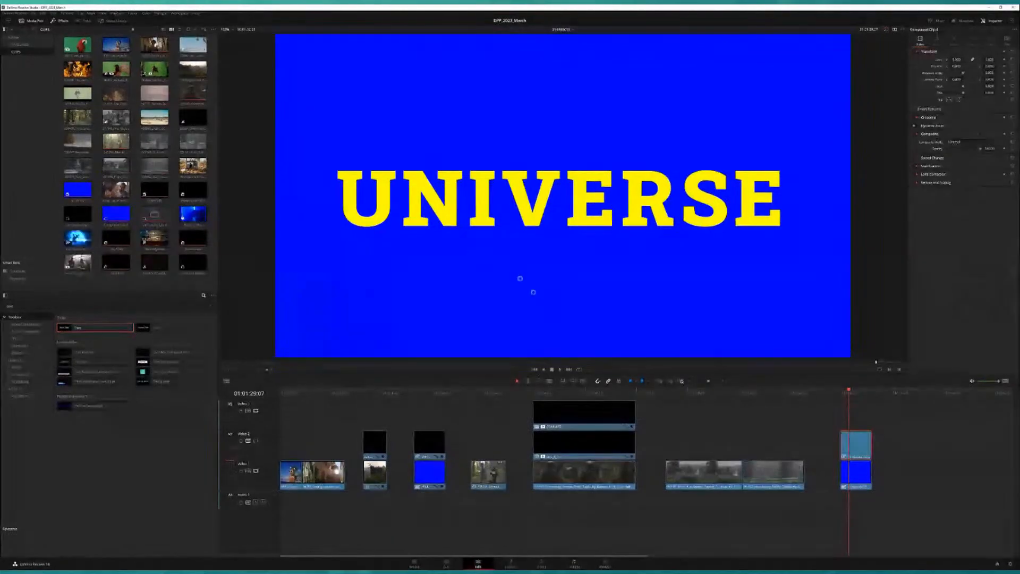
drag(853, 394, 852, 394)
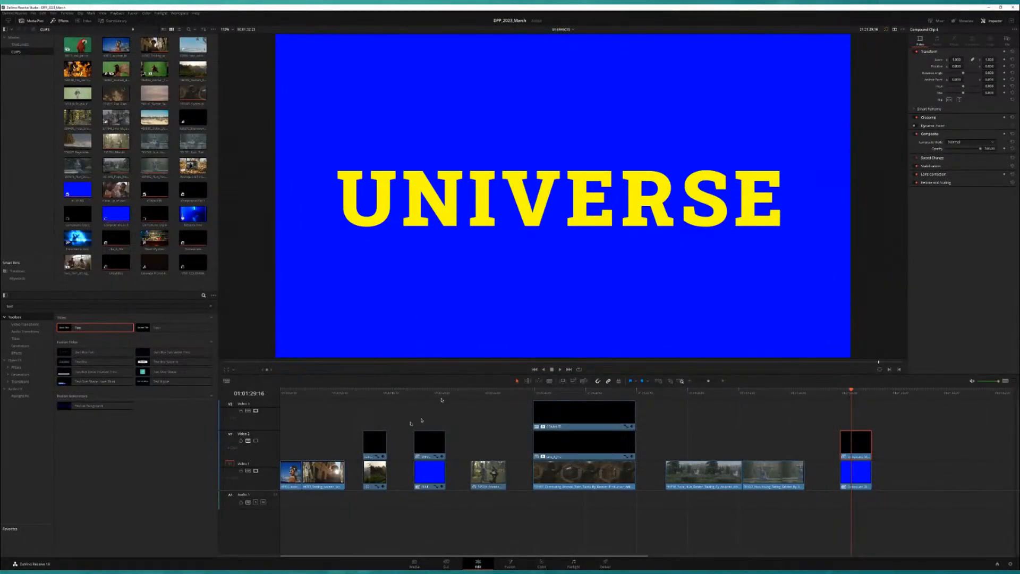
- Find uni.Luster among the OpenFX effects and apply it to the yellow "UNIVERSE" compound clip on Video 2
click(210, 308)
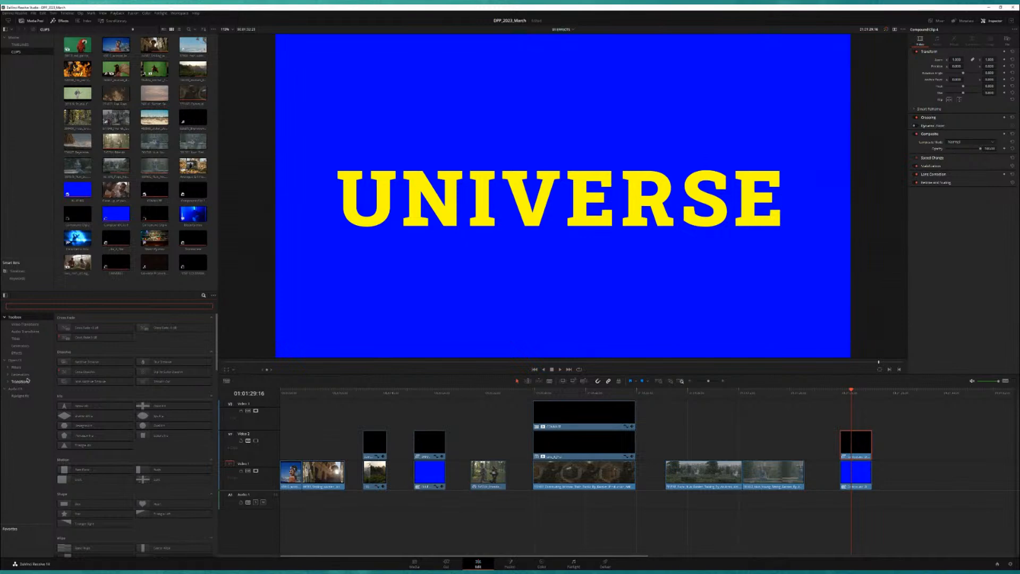
click(15, 360)
click(69, 307)
text(unive)
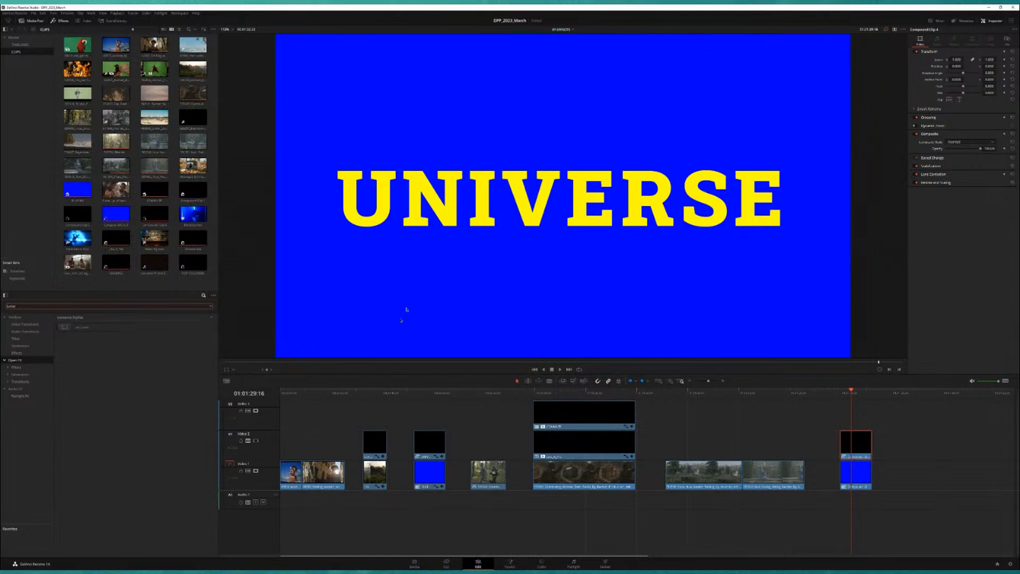
click(94, 327)
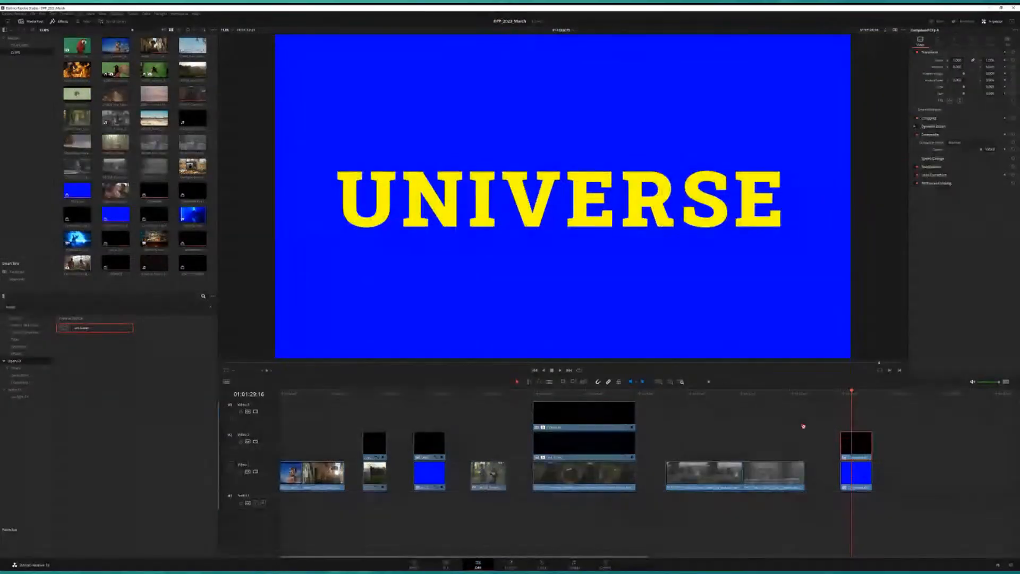
drag(804, 426, 855, 444)
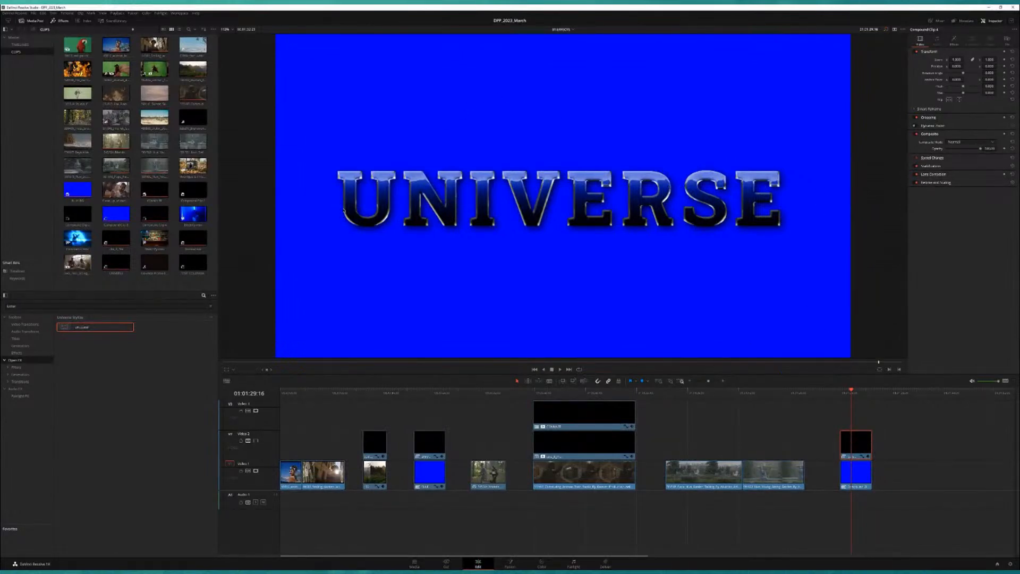
- Set the uni.Luster source to Original, open its bevel settings, and compare the title with the effect off and on
click(953, 39)
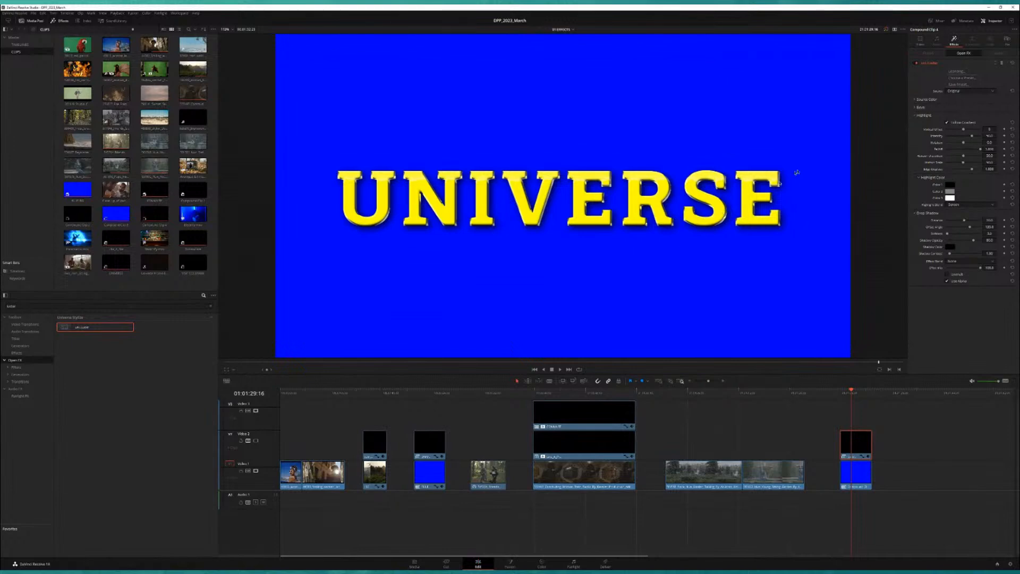
click(917, 108)
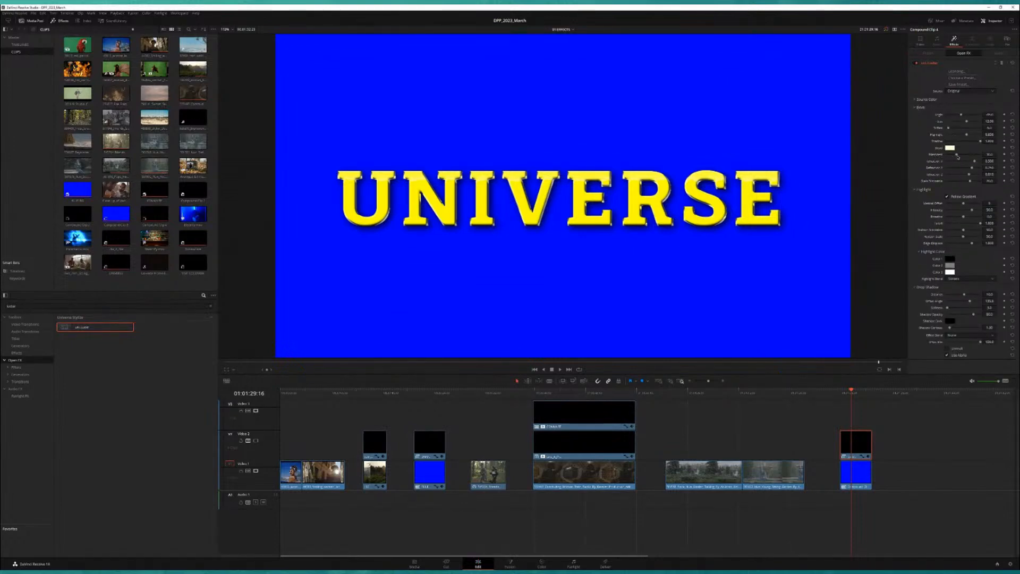
key(Return)
click(916, 64)
click(916, 64)
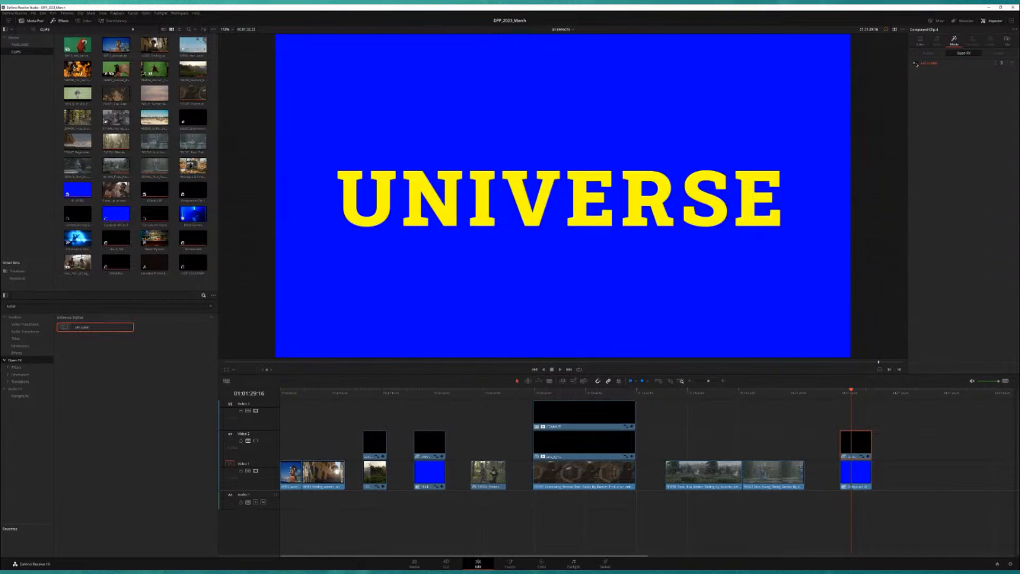
click(916, 63)
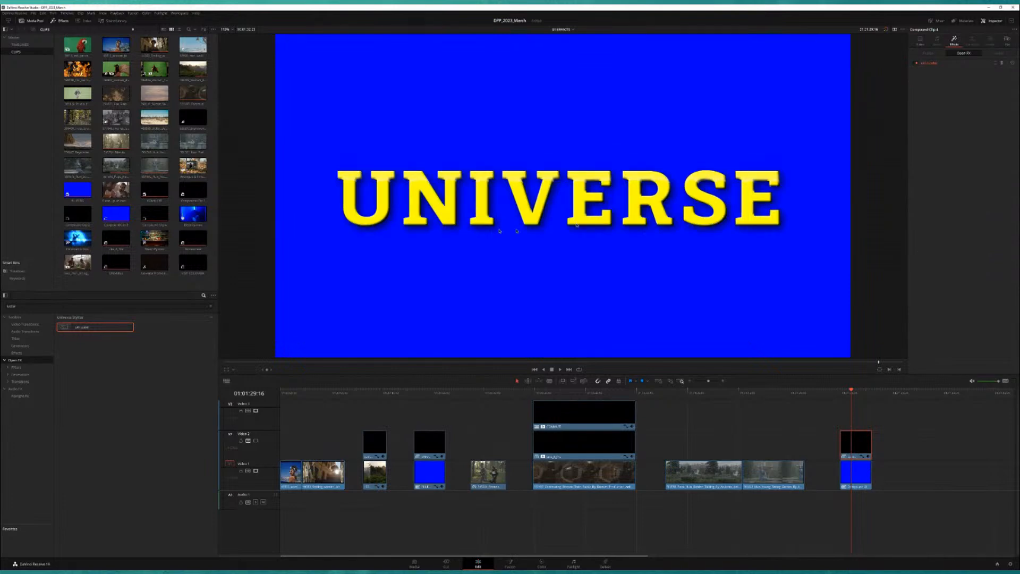
- Preview the Luster title and examine the uni.Texturize Motion settings on the finished "UNIVERSE" example earlier in the timeline
drag(845, 393, 856, 393)
click(428, 393)
click(430, 447)
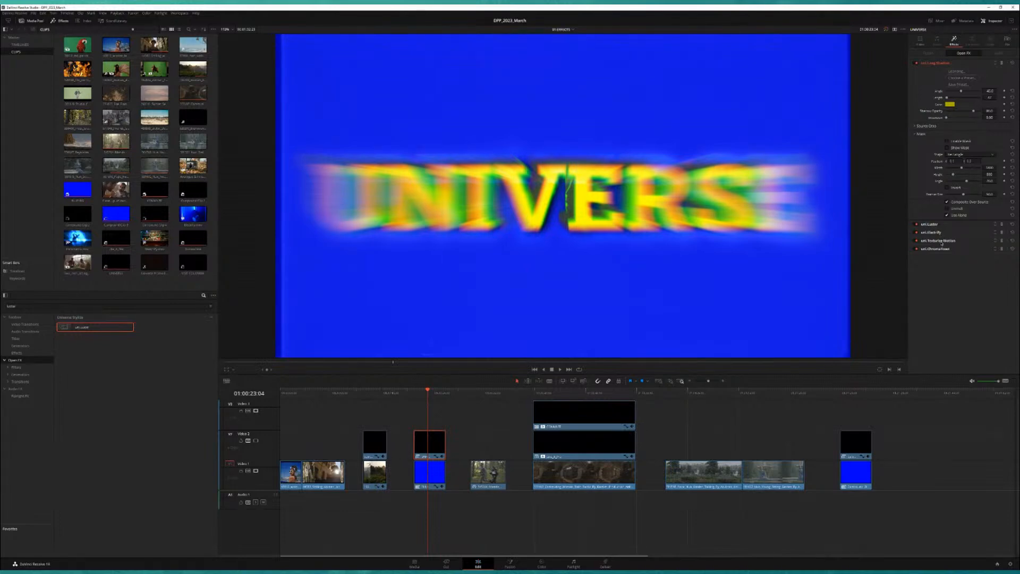
click(942, 242)
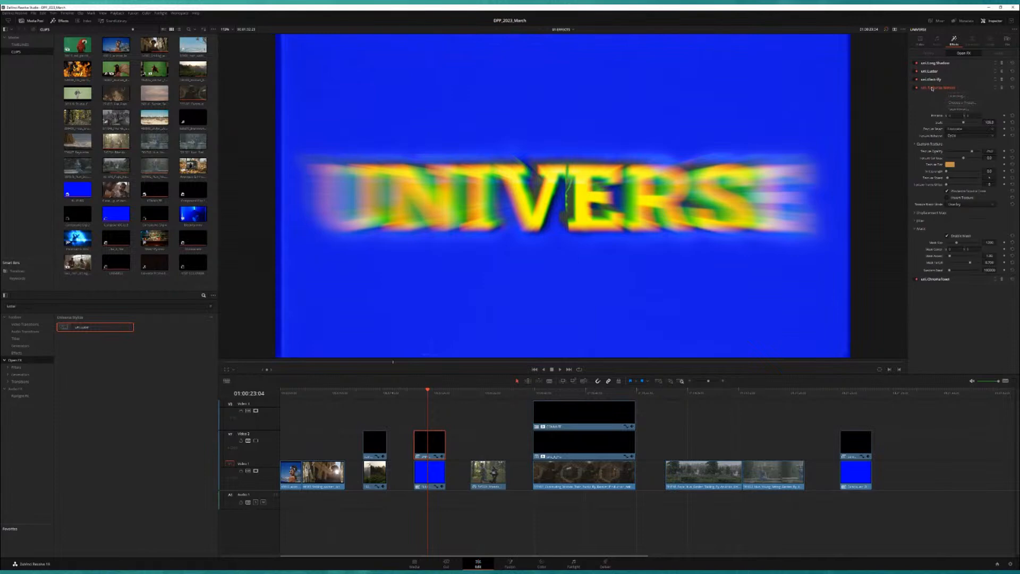
- Find uni.Texturize Motion, add it to the new "UNIVERSE" compound clip, and preview the motion across the clip
click(852, 393)
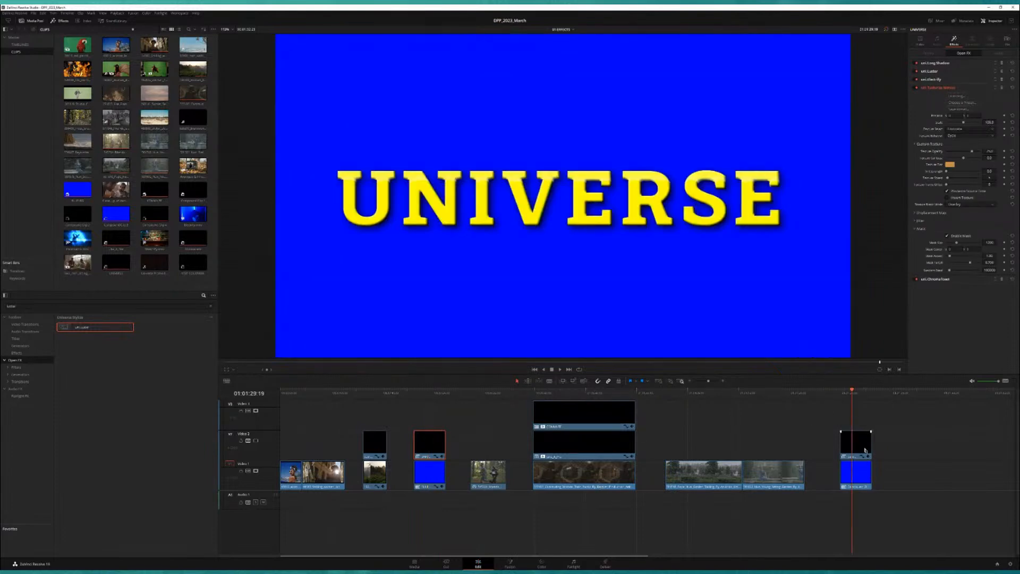
drag(34, 307, 1, 307)
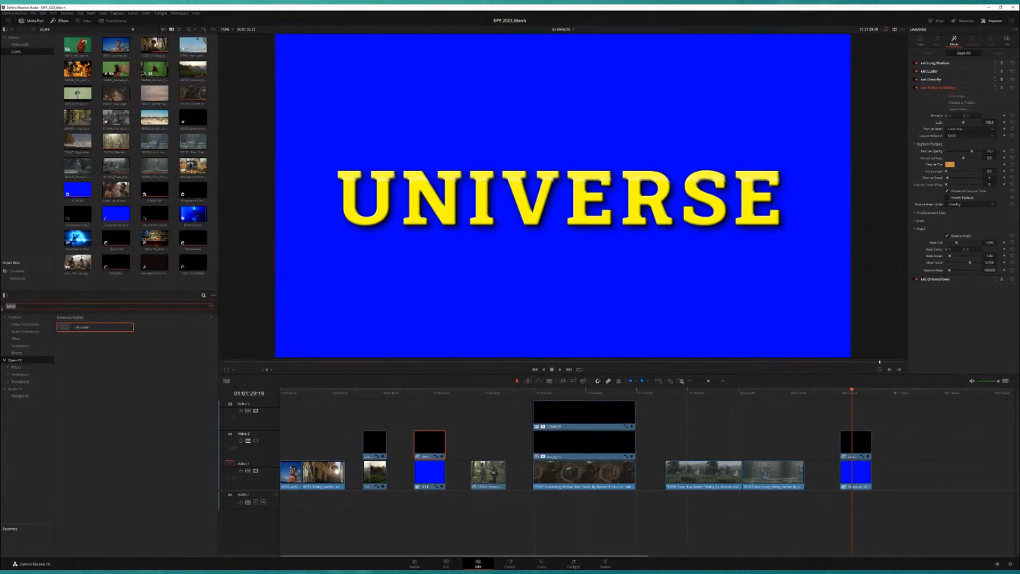
key(BackSpace)
text(texture)
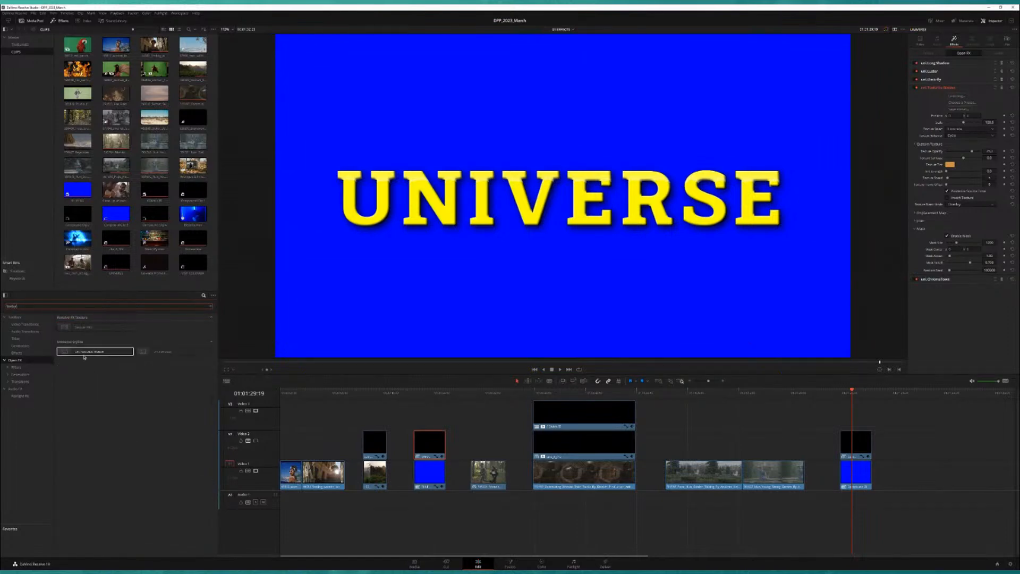
drag(88, 352, 853, 445)
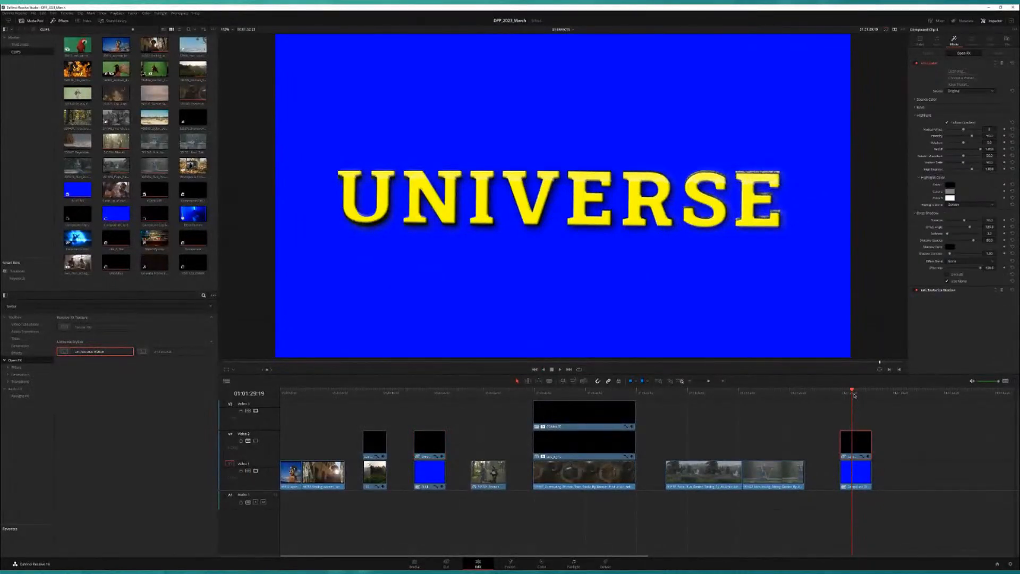
click(865, 475)
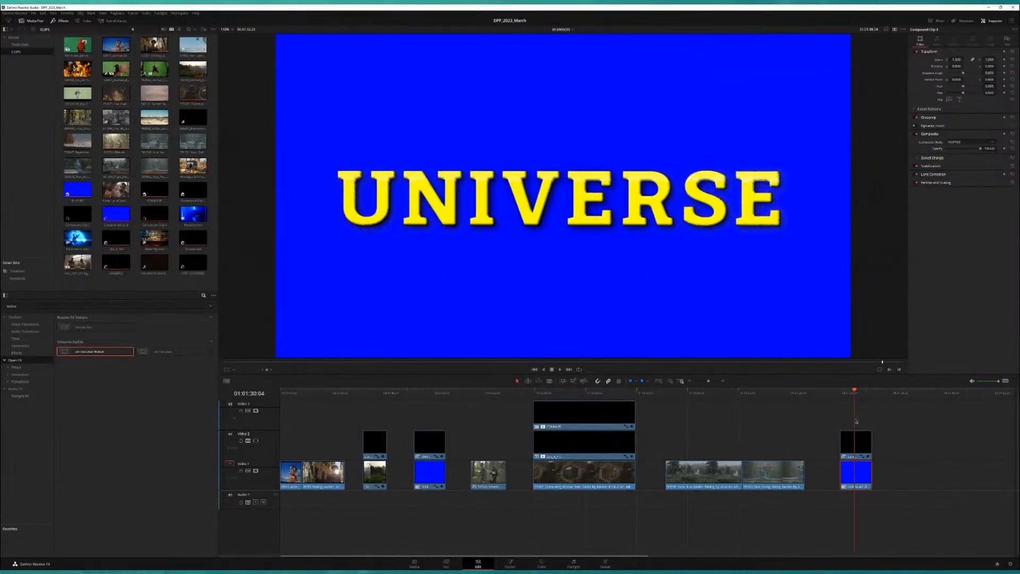
click(858, 441)
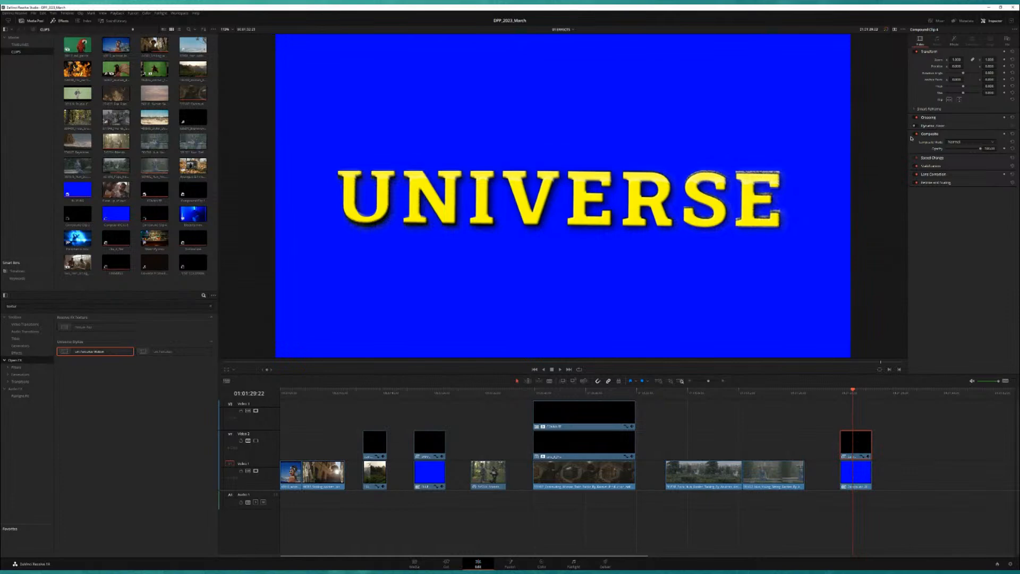
mouse_move(845, 394)
mouse_down()
mouse_move(872, 391)
mouse_move(841, 390)
mouse_move(856, 391)
mouse_up()
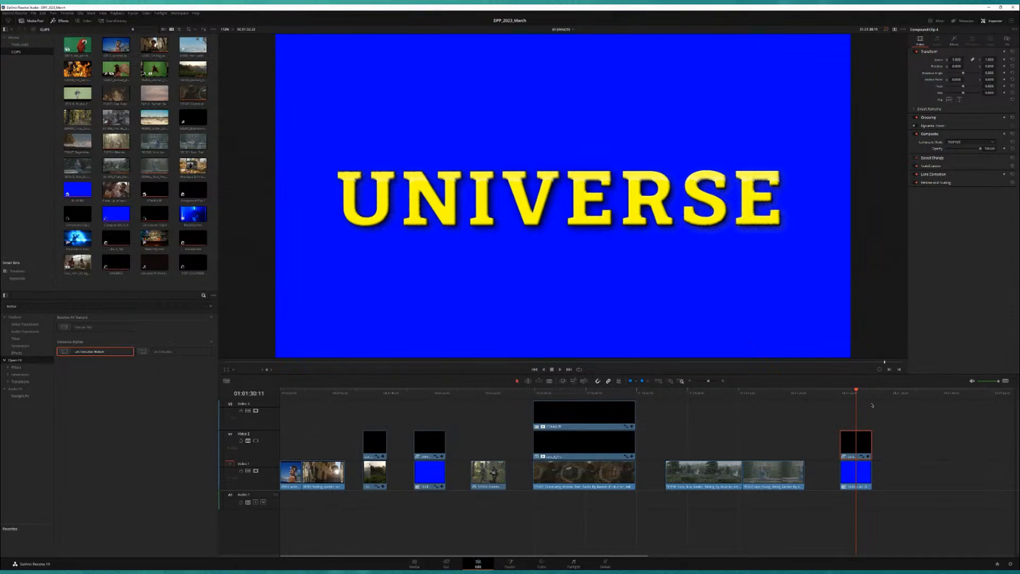
- Find uni.Long Shadow with "long" and add it to the new "UNIVERSE" compound clip on Video 2
double_click(3, 305)
text(long)
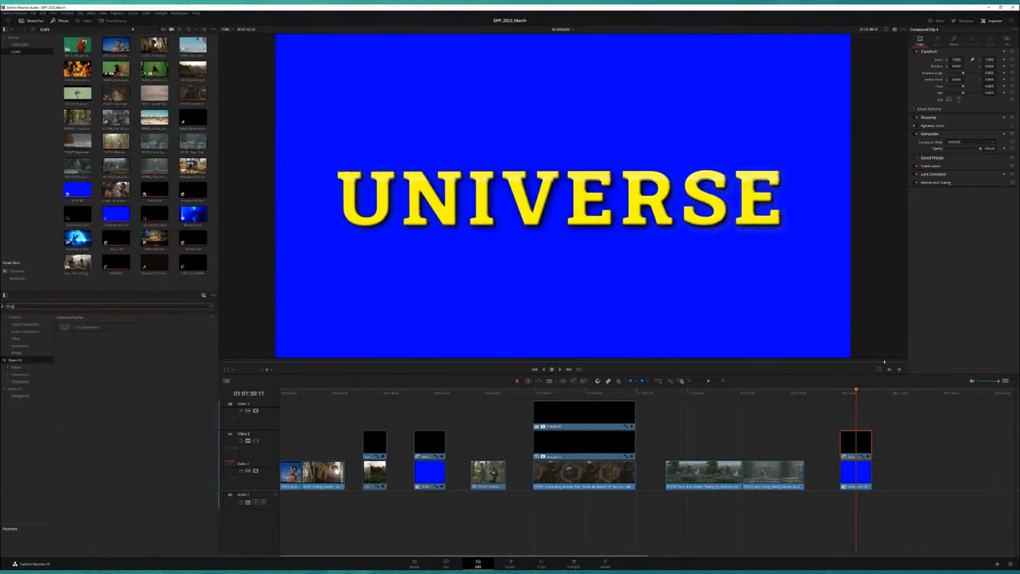
click(94, 327)
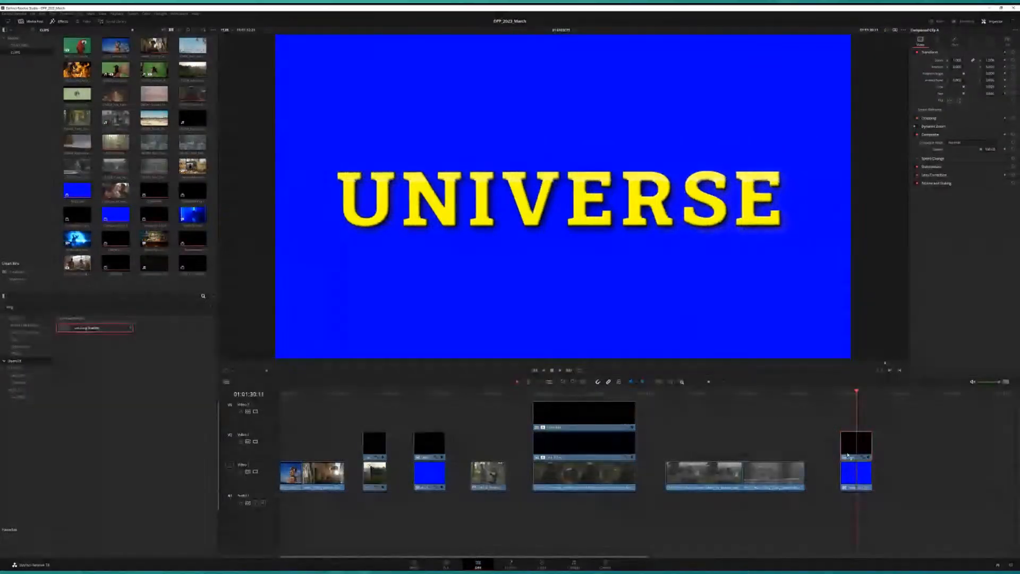
drag(854, 449, 852, 449)
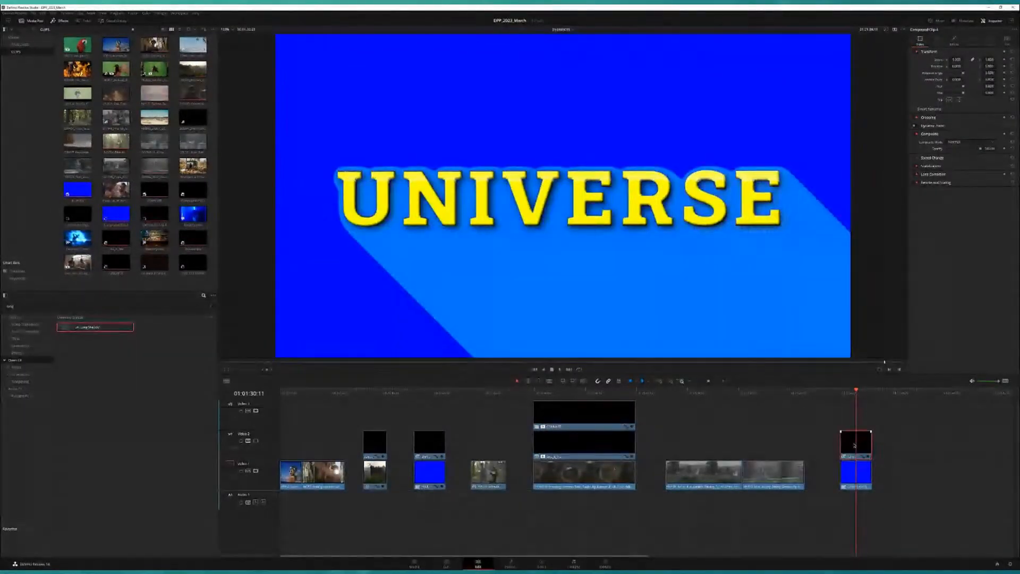
- Move uni.Long Shadow ahead of uni.Texturize Motion in the effect stack, comparing the texture on the shadow in both orders
click(955, 41)
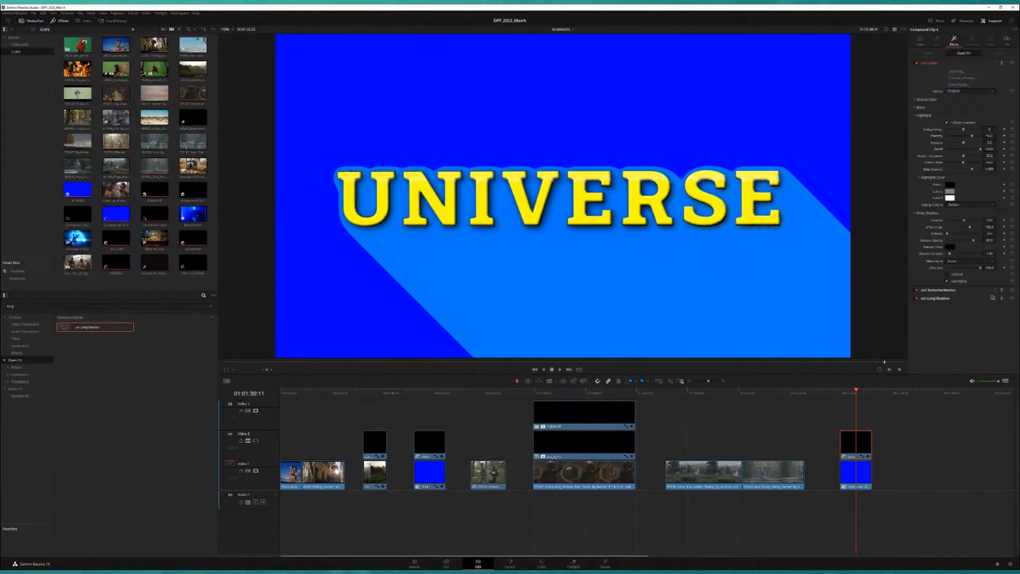
click(996, 298)
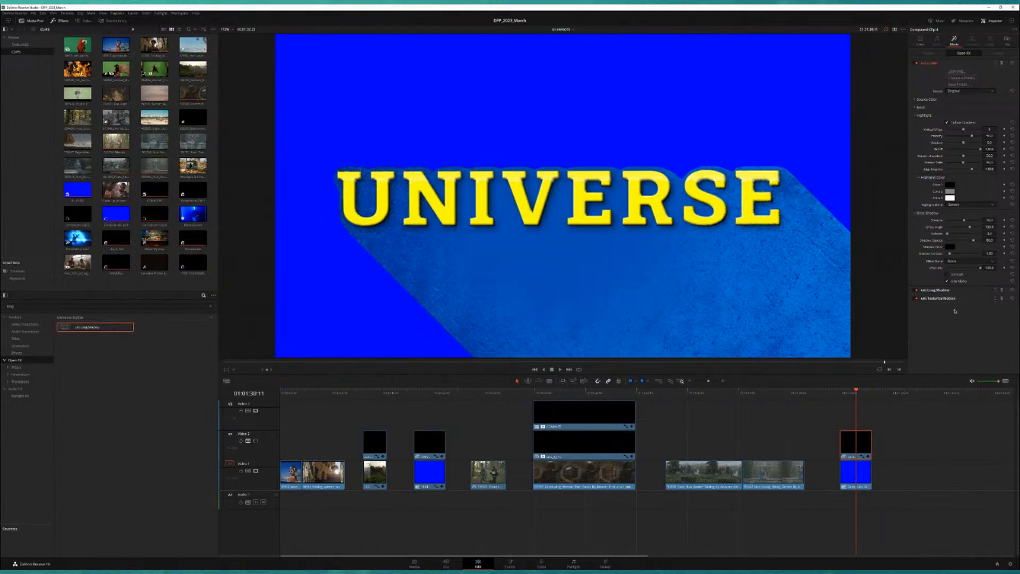
click(965, 290)
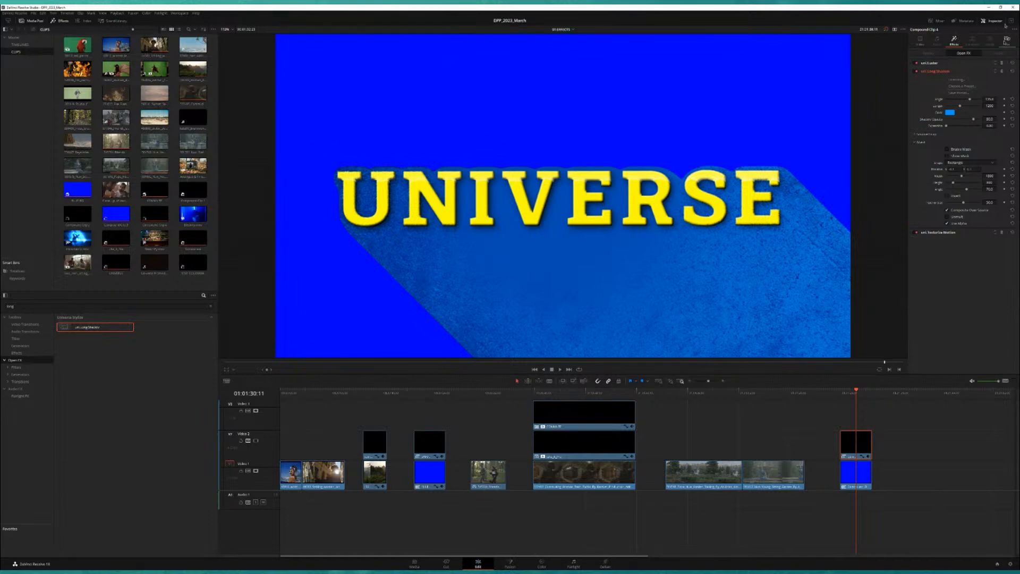
click(994, 73)
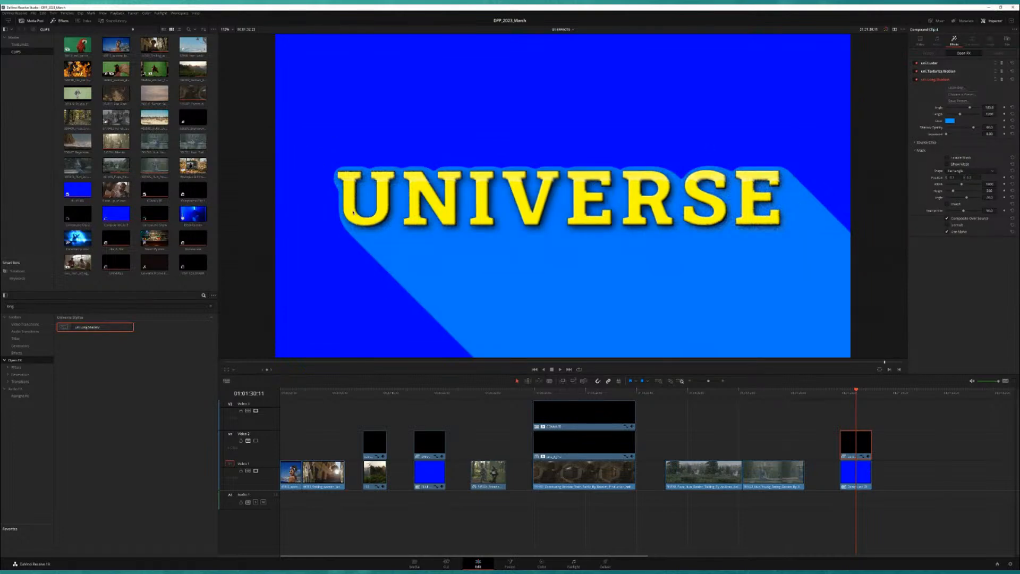
click(996, 78)
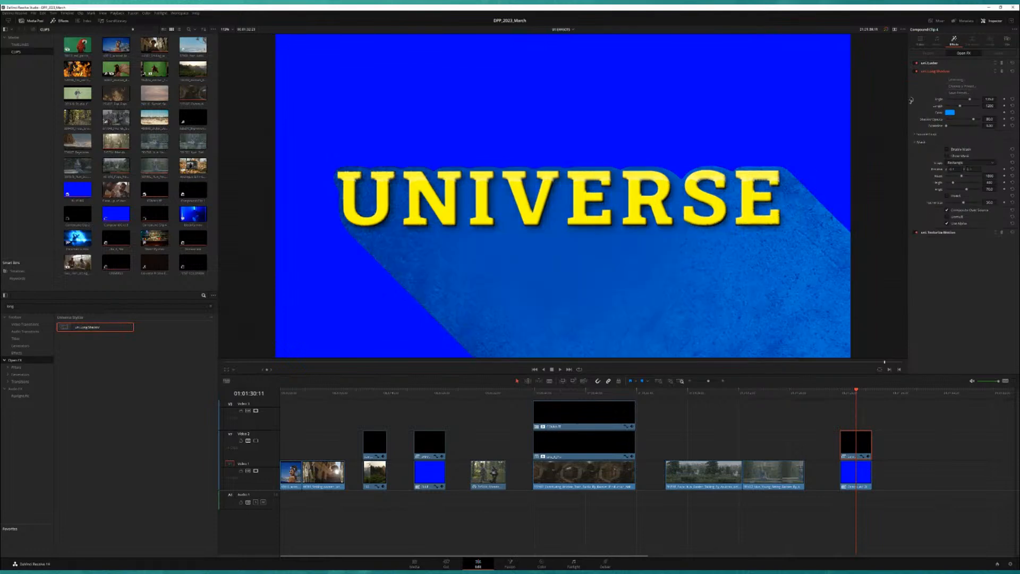
- Adjust the long shadow's angle so it falls up and to the left, and shorten it to stay close behind the title
mouse_move(970, 100)
mouse_down()
mouse_move(956, 100)
mouse_move(988, 100)
mouse_up()
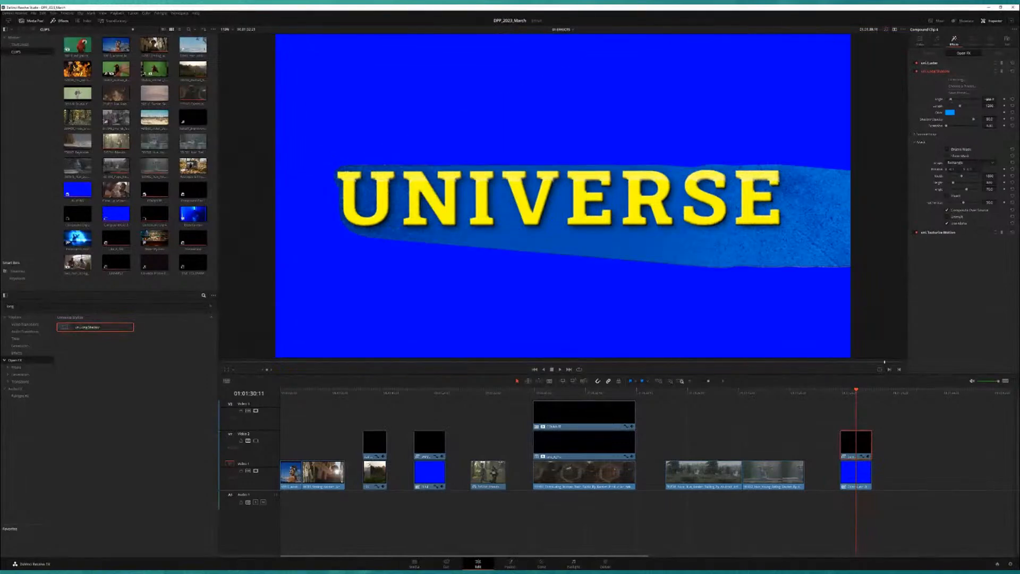
double_click(989, 99)
text(45)
key(Return)
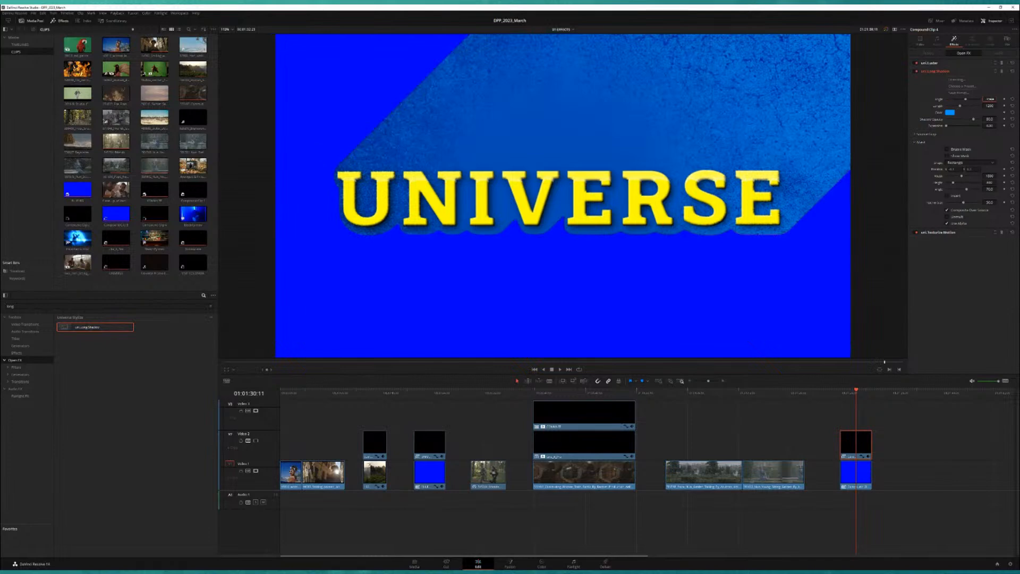
drag(992, 99, 947, 106)
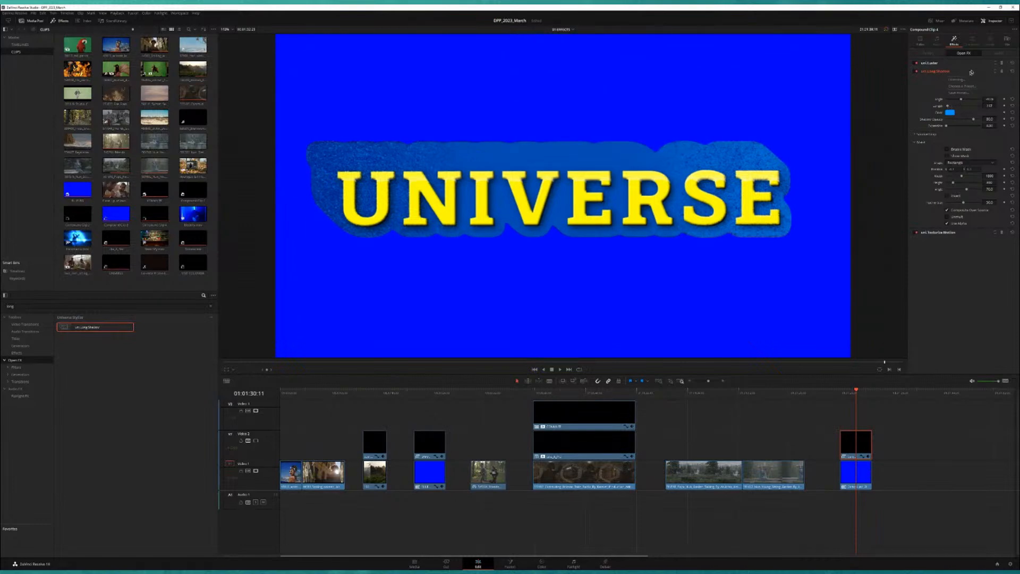
- Move uni.Long Shadow ahead of uni.Luster in the effect stack, preview the clip, and collapse the effects' settings
click(996, 70)
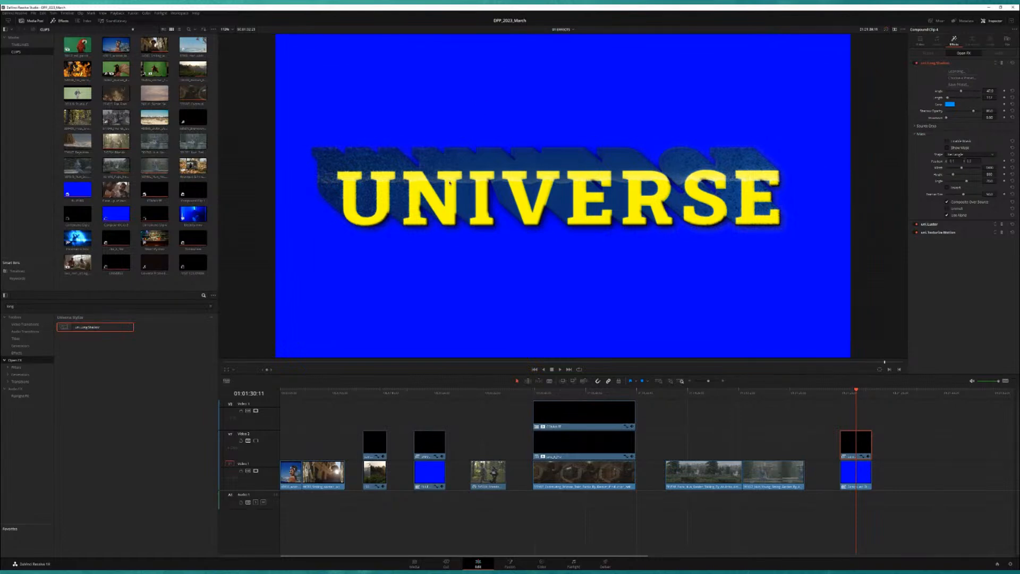
drag(848, 393, 845, 393)
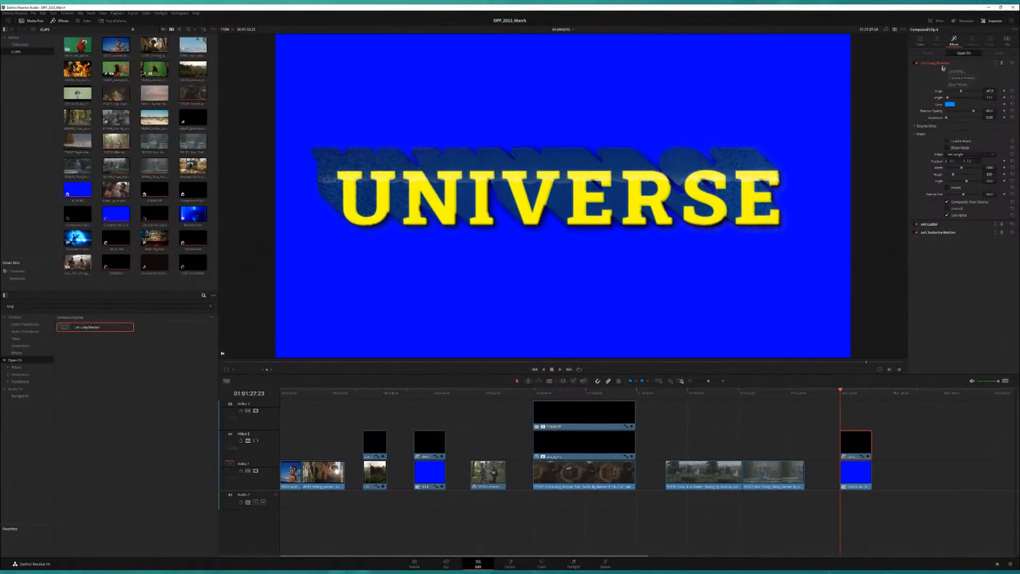
click(939, 225)
click(940, 223)
click(954, 72)
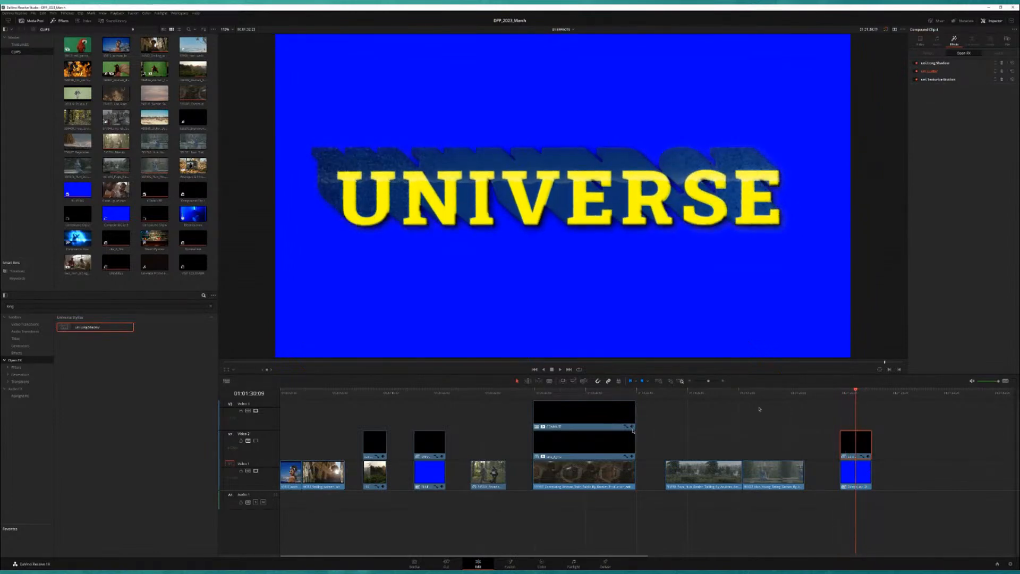
- Compare with the finished "UNIVERSE" example, find uni.Electrify, and add it to the new "UNIVERSE" compound clip
click(424, 392)
drag(423, 393, 853, 392)
click(43, 308)
text(d)
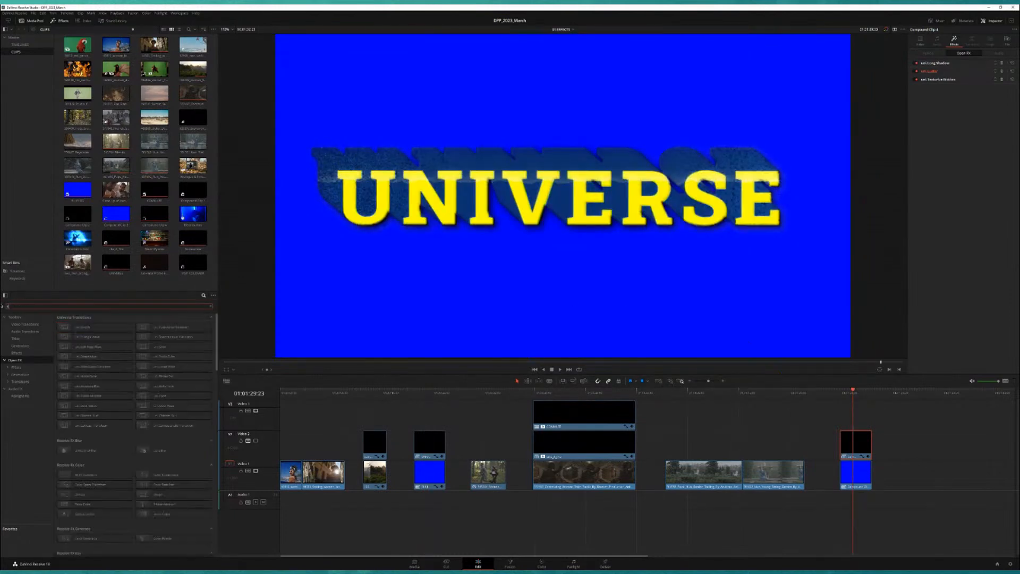
text(it)
drag(86, 327, 856, 441)
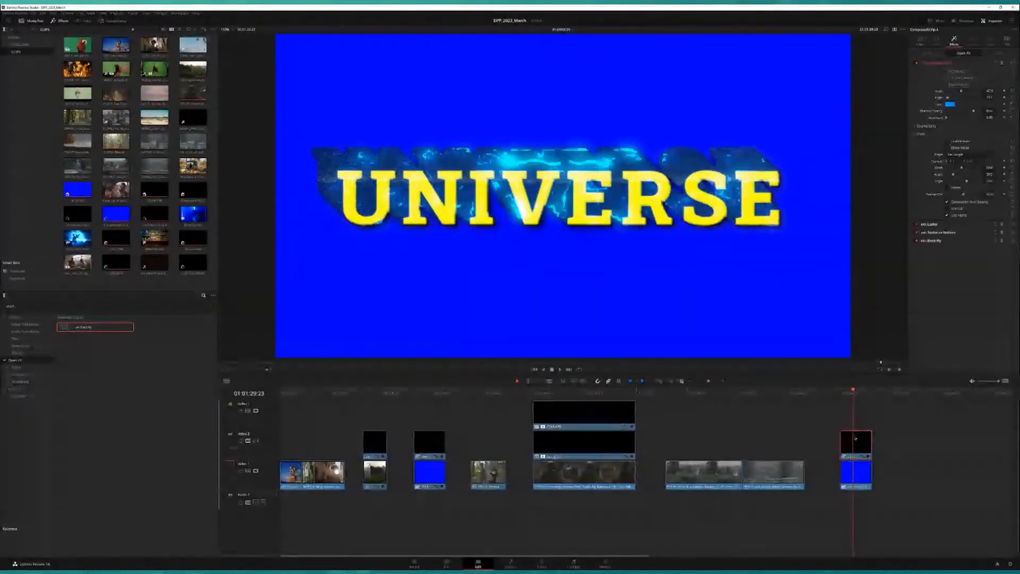
- Preview the electrified title across the clip and change the long shadow's color to green
drag(839, 393, 857, 391)
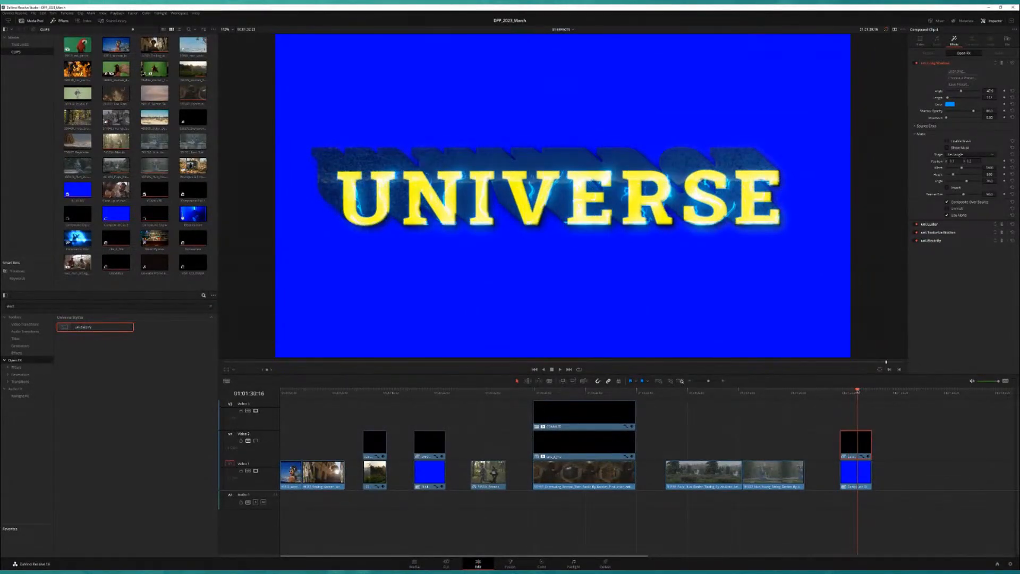
click(953, 106)
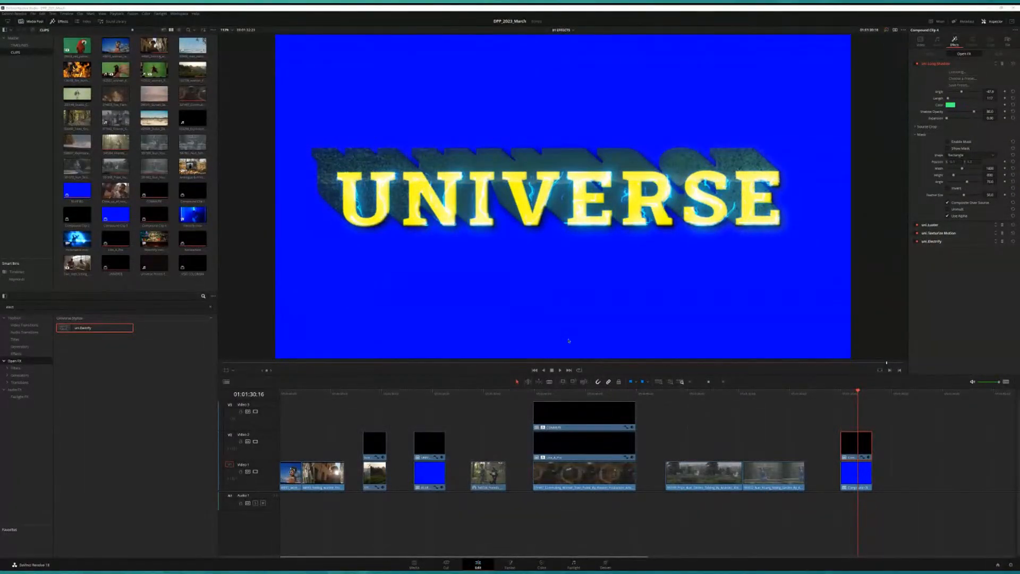
- Try teal and darker green shades for the long shadow's color
click(569, 341)
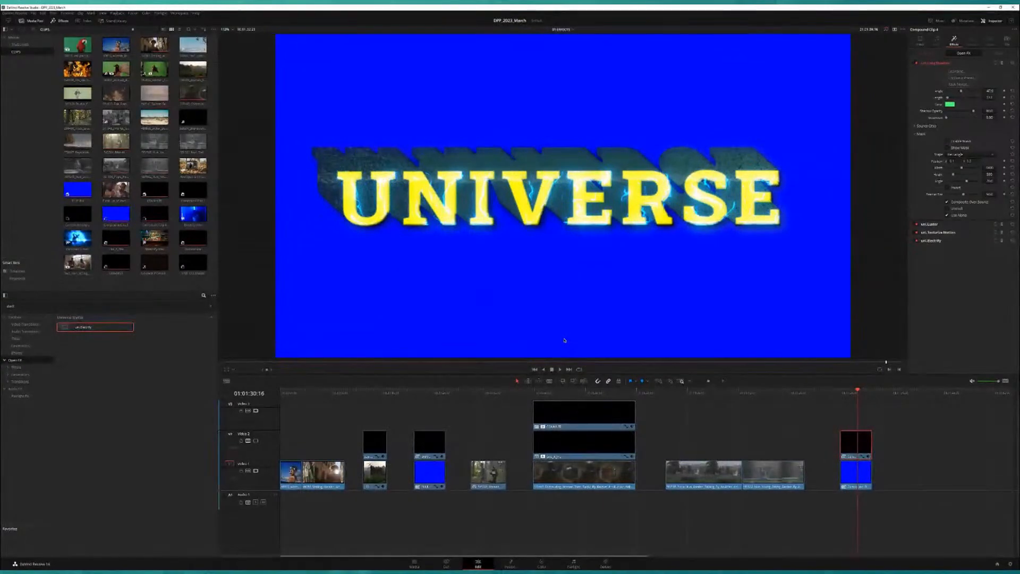
click(951, 104)
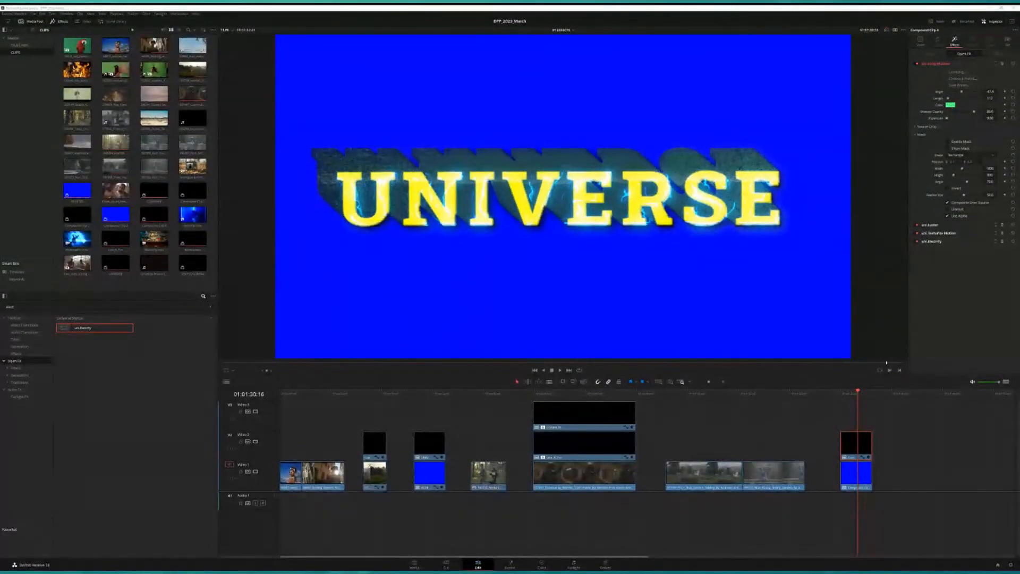
click(568, 341)
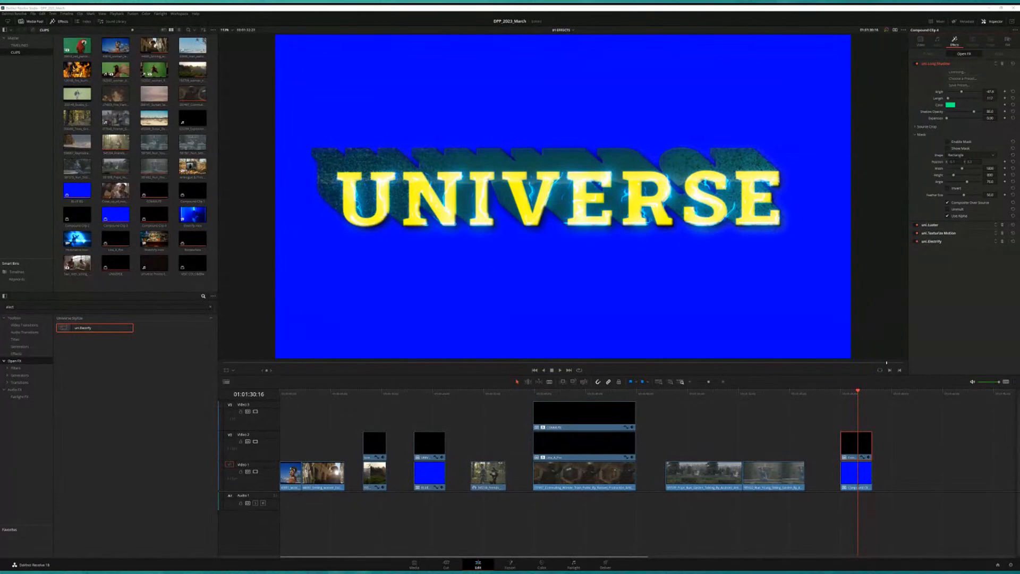
click(592, 329)
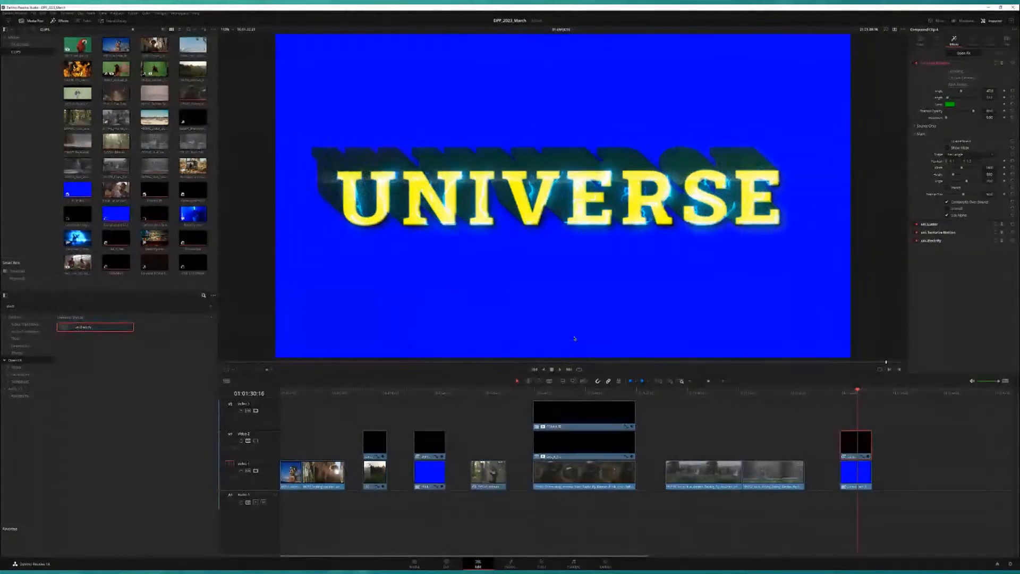
click(590, 356)
- Return to the start of the "UNIVERSE" title clip and reset the long shadow's color to its default
click(848, 395)
click(841, 394)
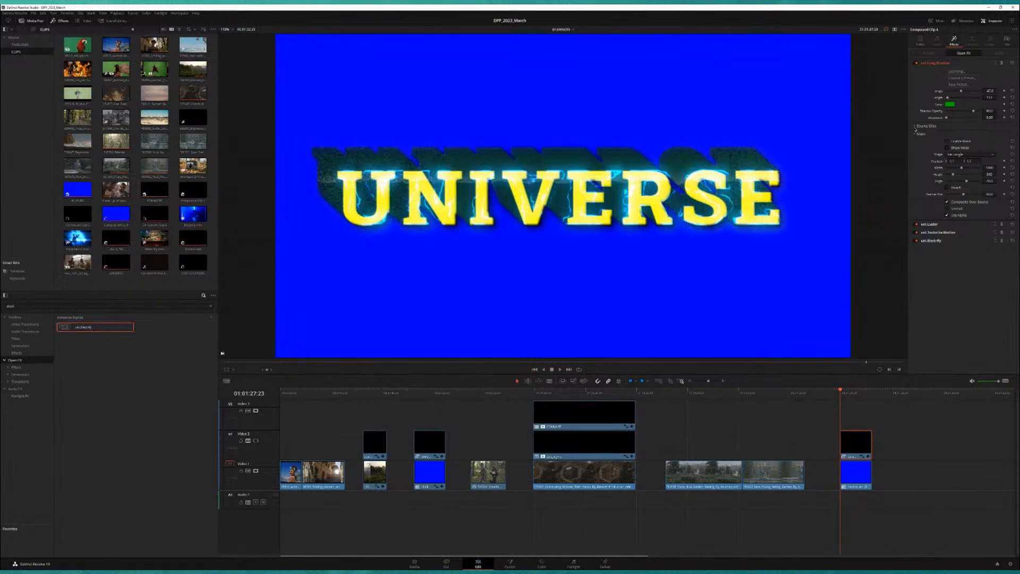
click(1013, 104)
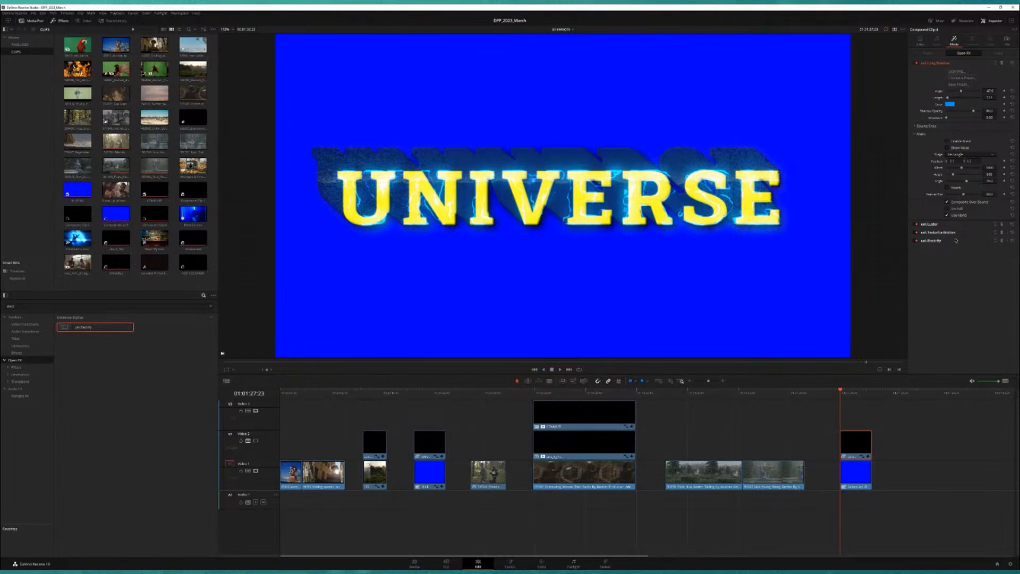
- Set uni.Electrify's first color to green and its second color to yellow, and preview the title
click(955, 241)
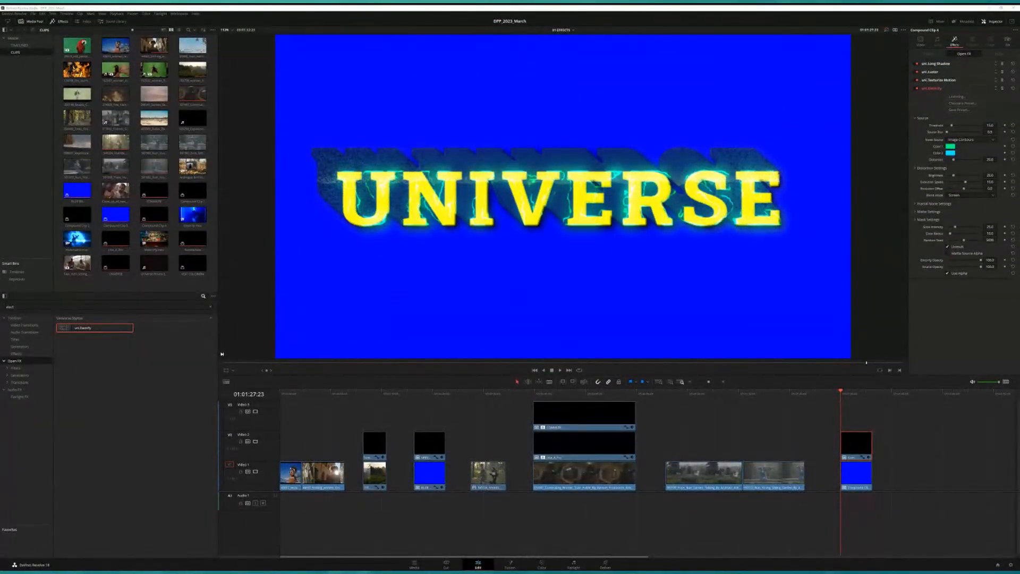
click(553, 340)
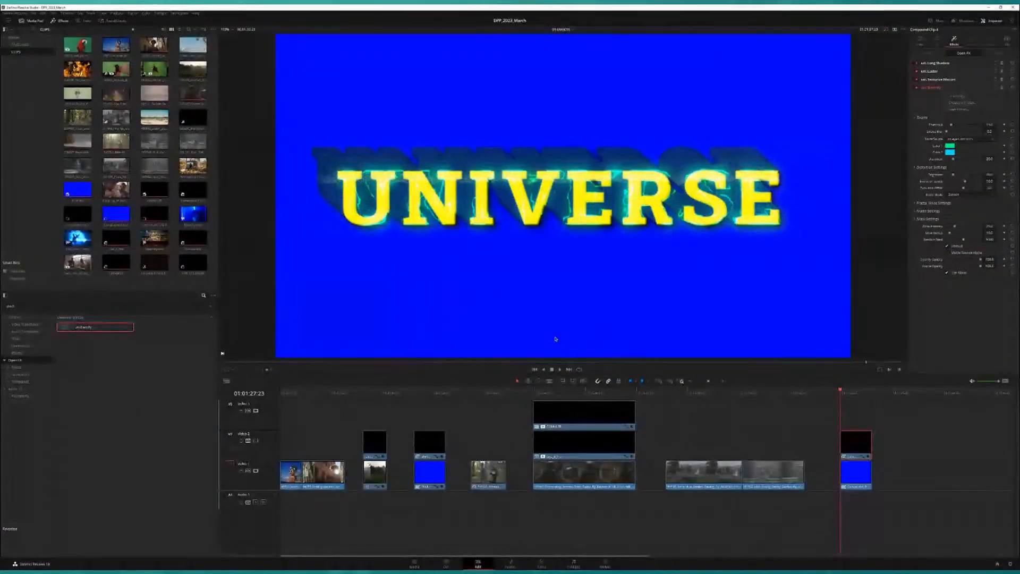
click(951, 153)
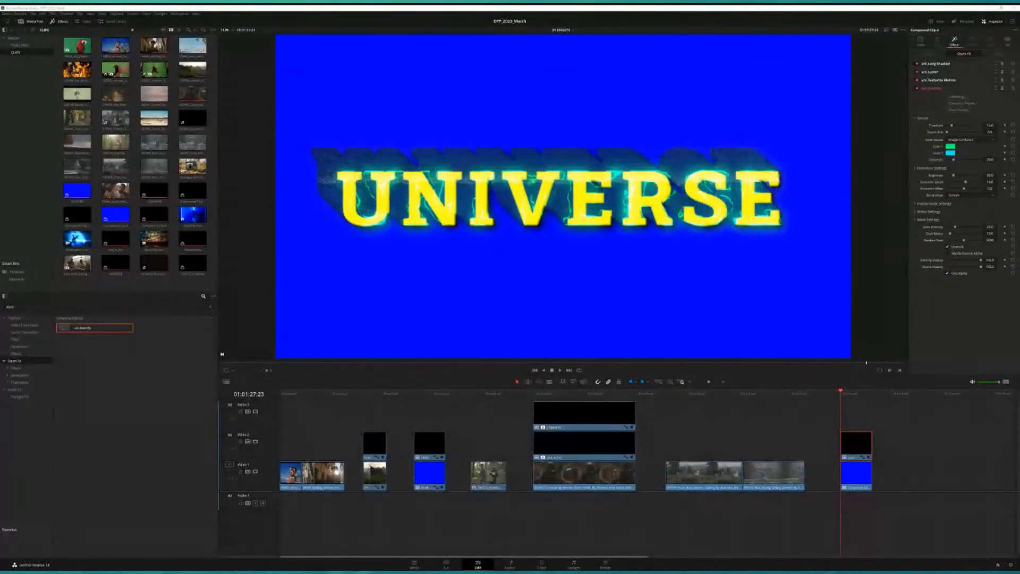
click(566, 337)
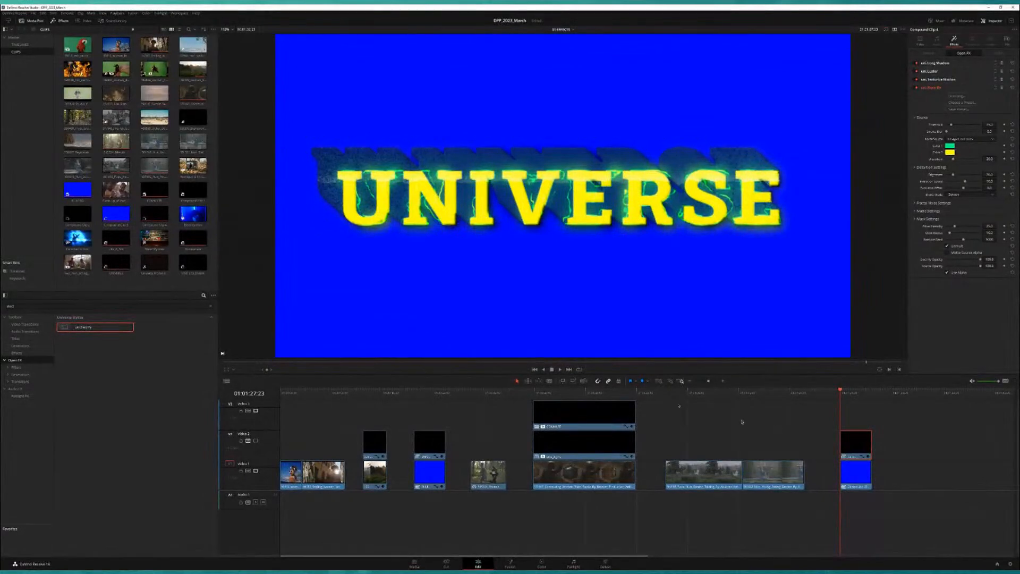
drag(843, 397, 855, 392)
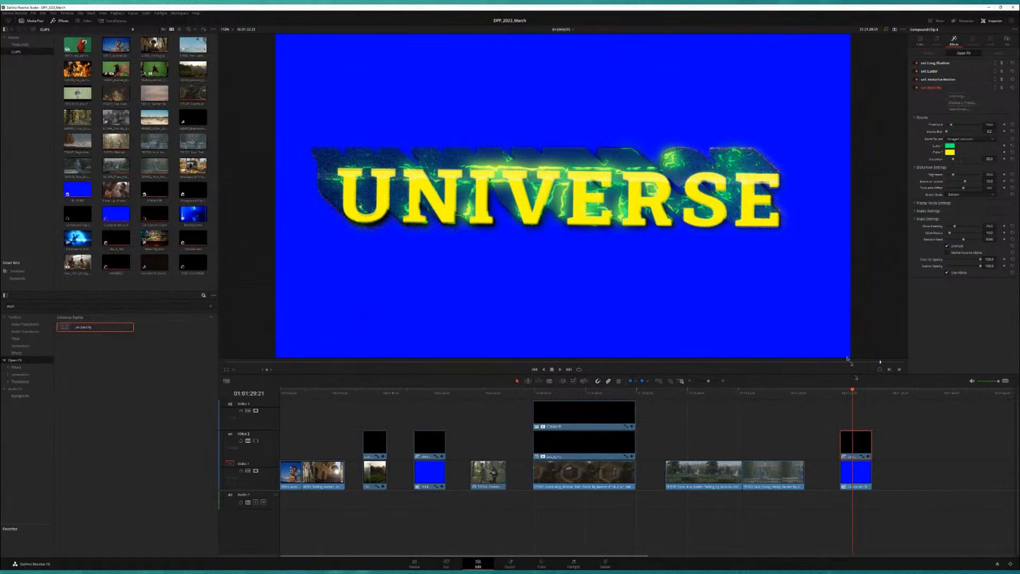
- Search the effects for "chroma", add uni.ChromaTown to the "UNIVERSE" compound clip, and preview it
drag(31, 306, 1, 306)
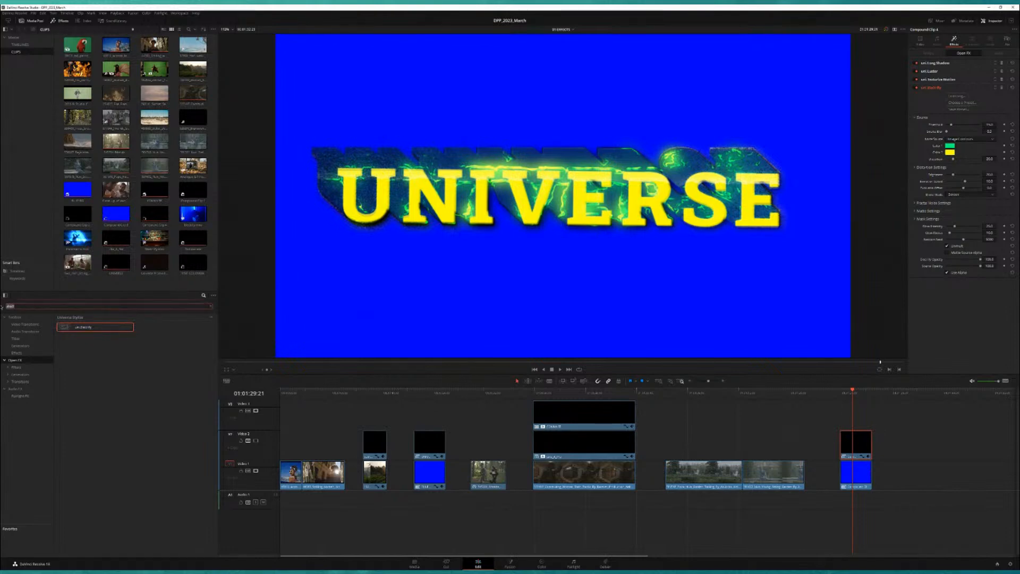
text(chroma)
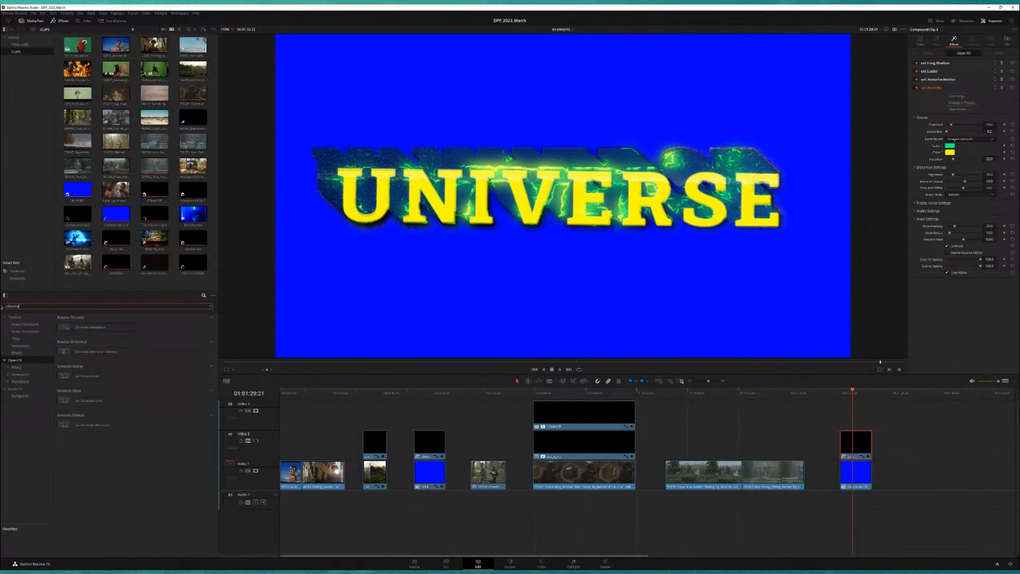
drag(89, 376, 845, 439)
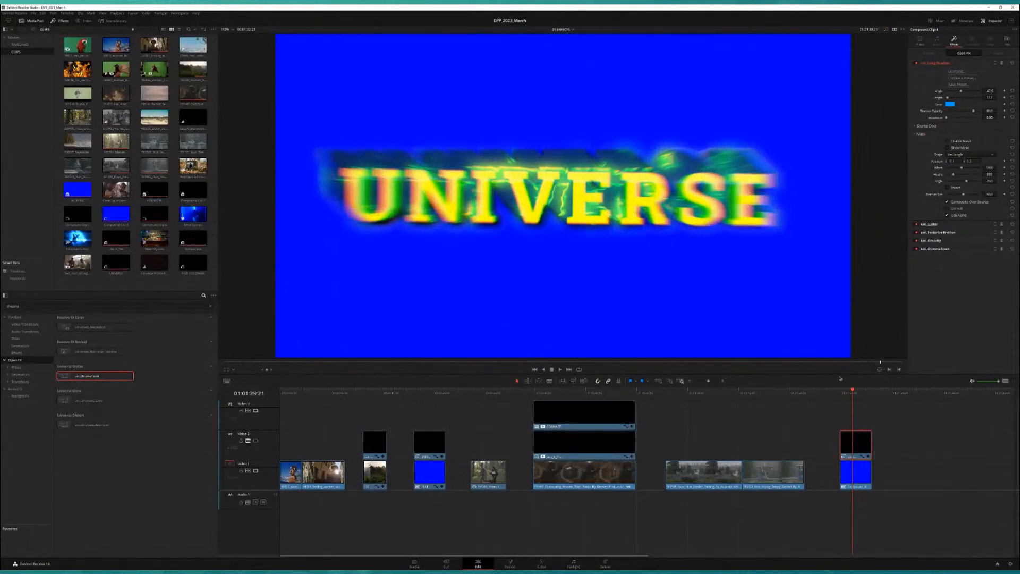
drag(841, 393, 855, 391)
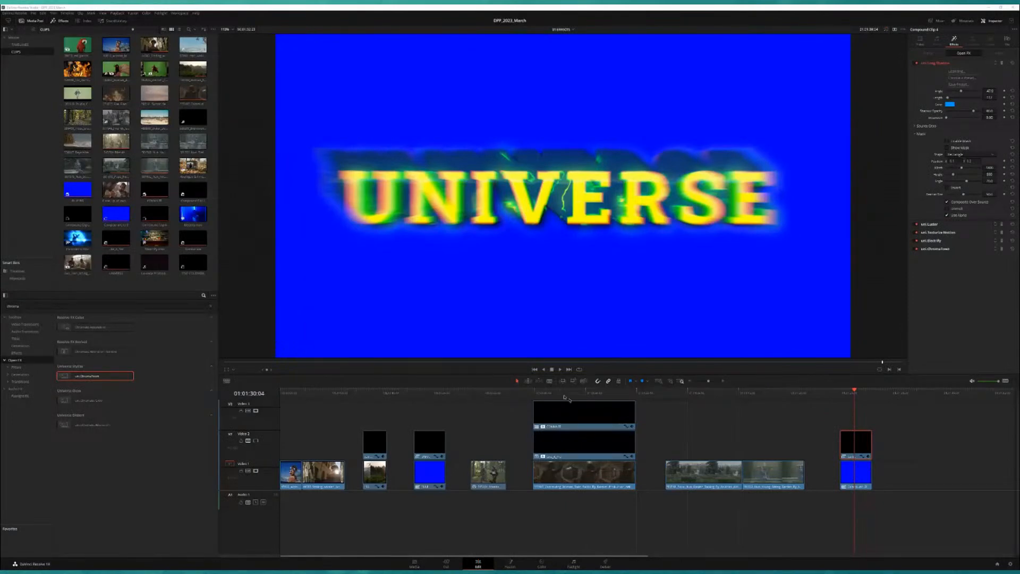
click(840, 393)
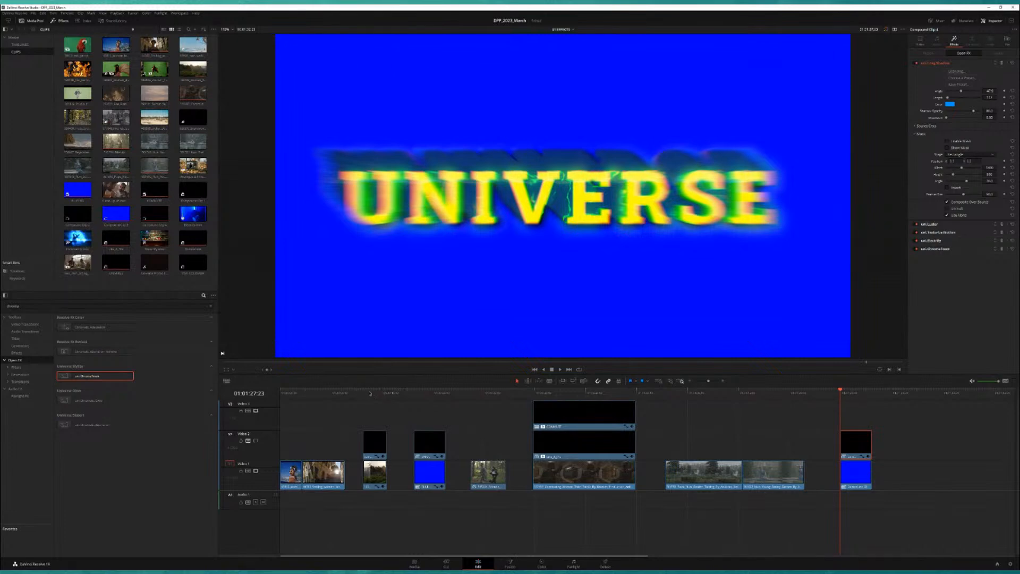
- Compare the "Somewhere" title clip and the other earlier title example with the new "UNIVERSE" title
click(366, 392)
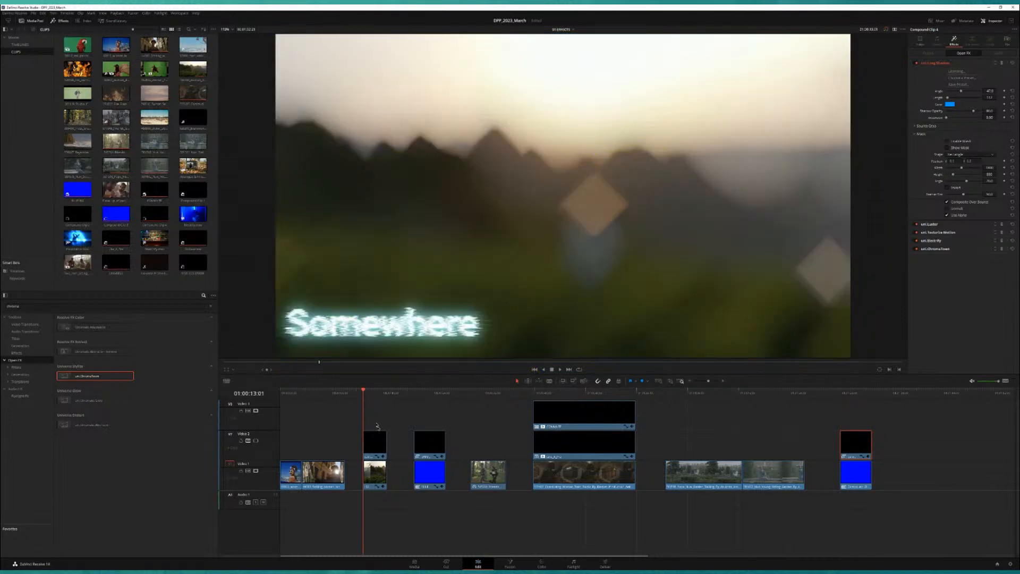
key(space)
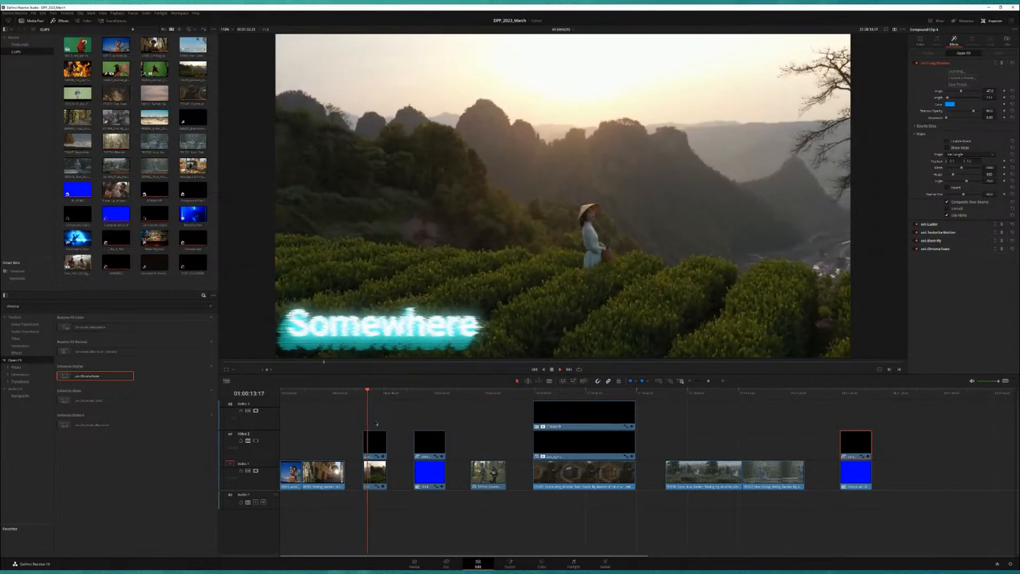
click(850, 393)
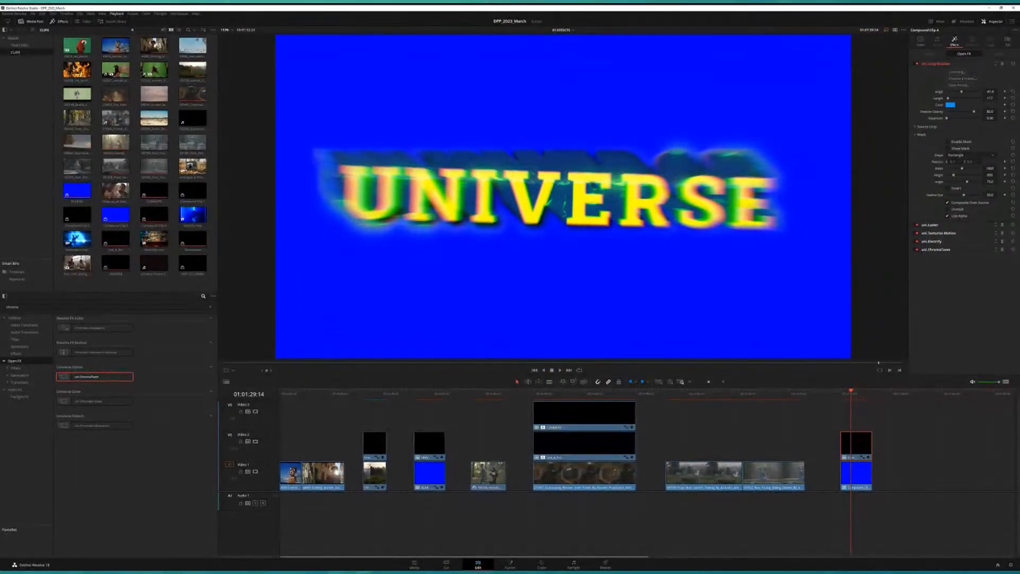
click(853, 393)
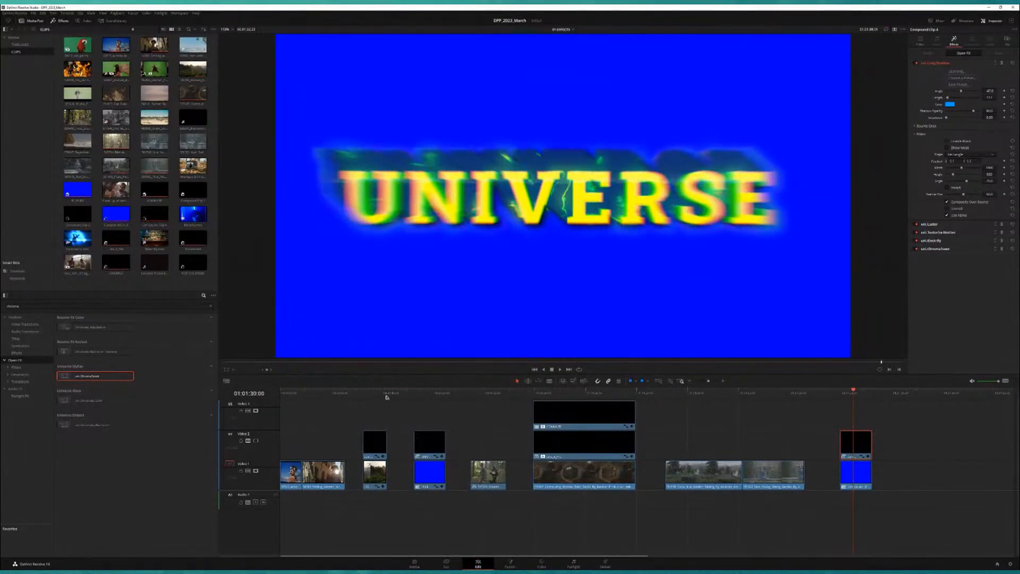
drag(414, 393, 428, 393)
click(852, 394)
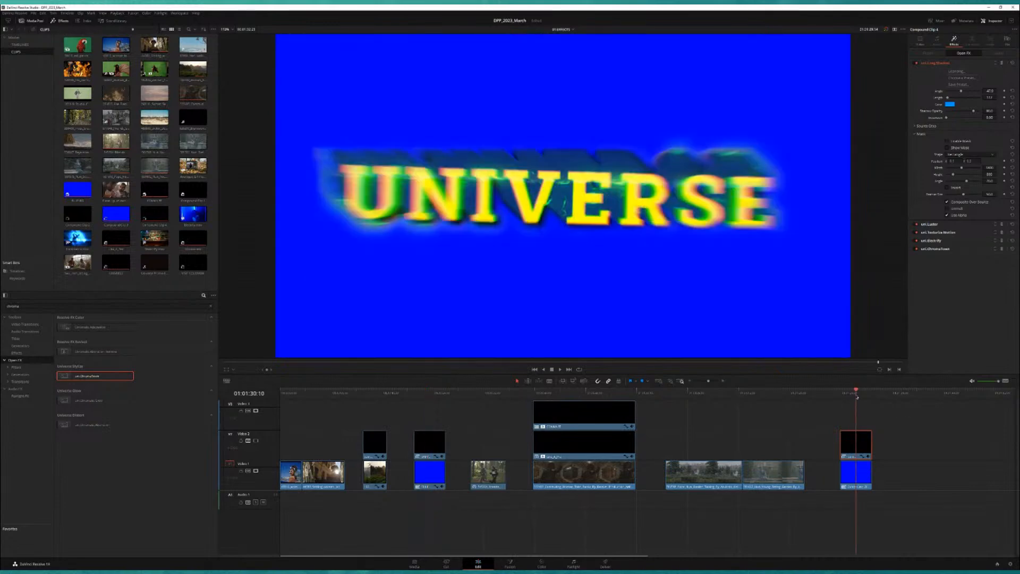
- Search the effects for "vhs" and add uni.VHS to the blue background clip under the "UNIVERSE" title
click(853, 472)
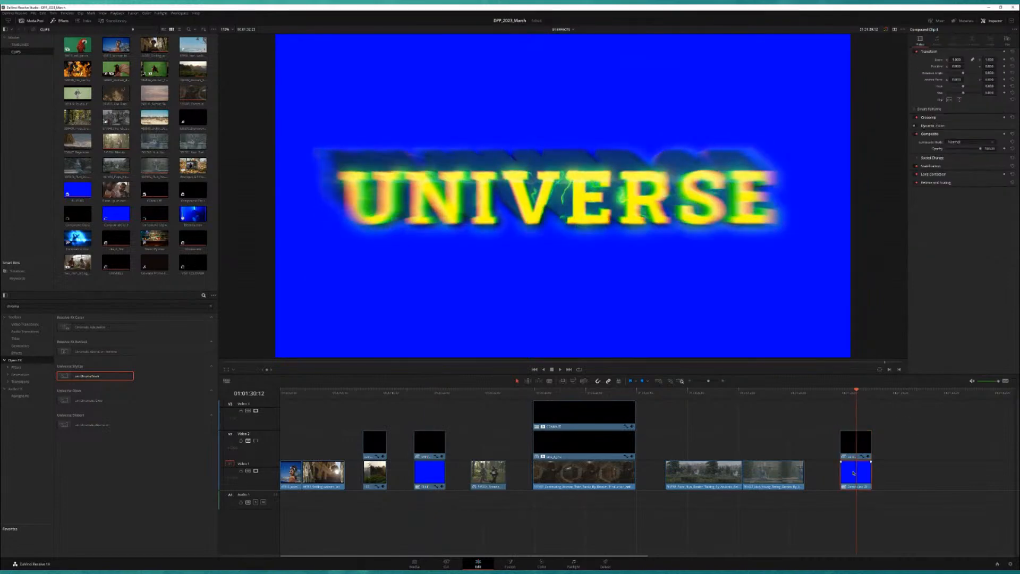
double_click(3, 305)
text(vhs)
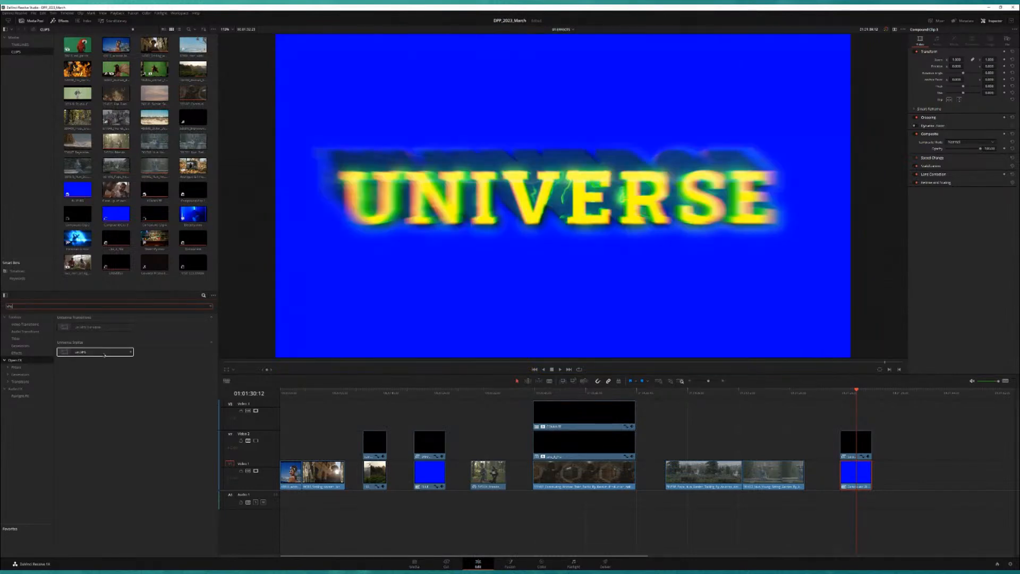
click(105, 353)
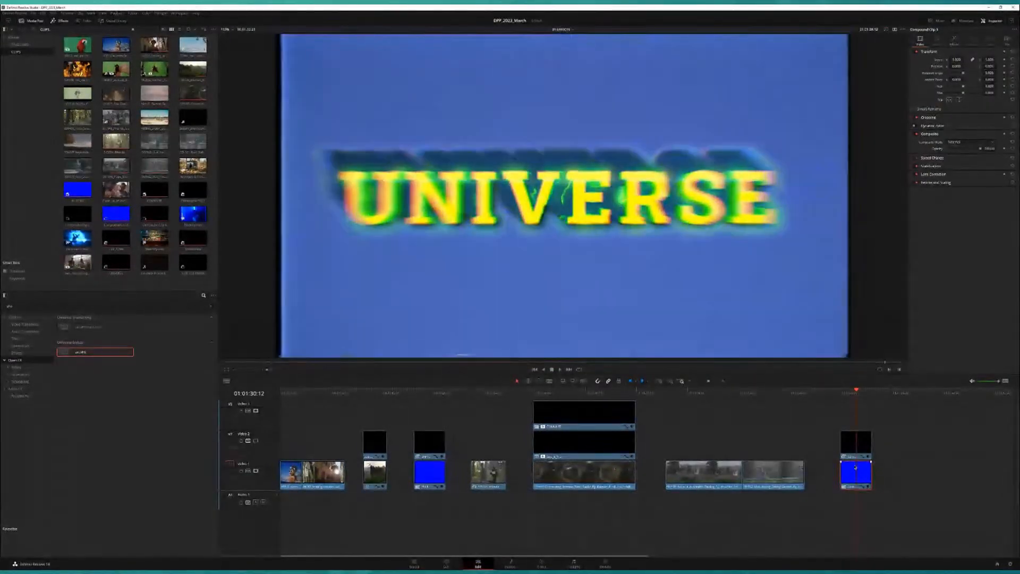
- Blend uni.VHS on the blue background more strongly with the original image, and preview the clip
click(954, 41)
scroll(927, 308, down, 5)
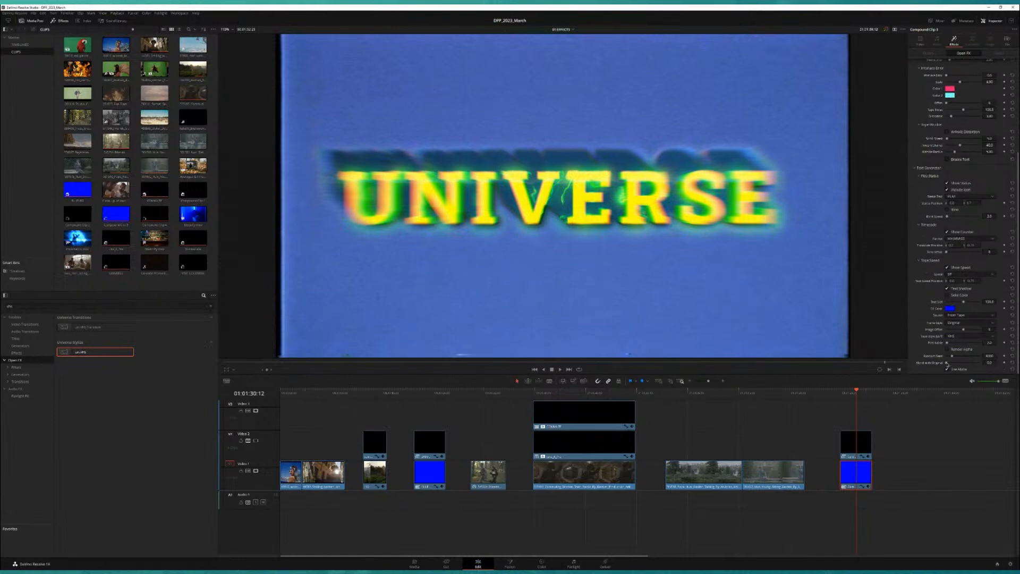
drag(960, 363, 967, 364)
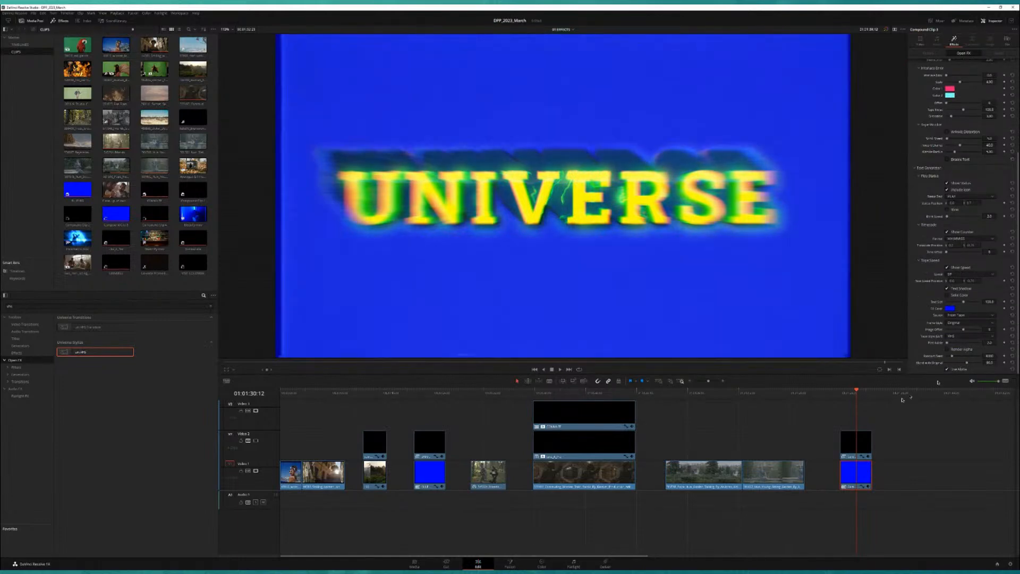
drag(844, 394, 857, 414)
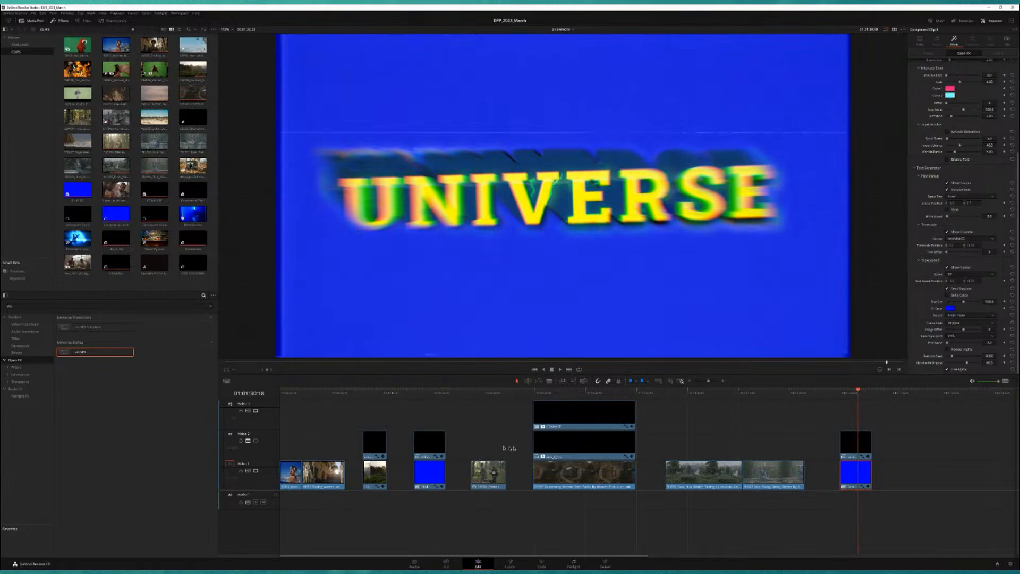
- Review the effect stack on the "UNIVERSE" compound clip and open the uni.Texturize Motion settings
click(855, 443)
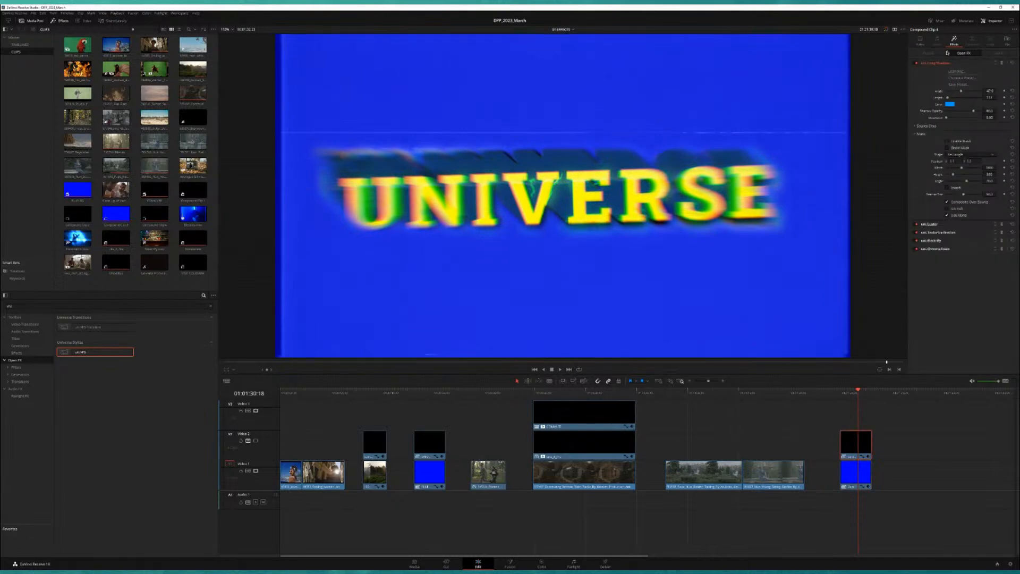
click(951, 232)
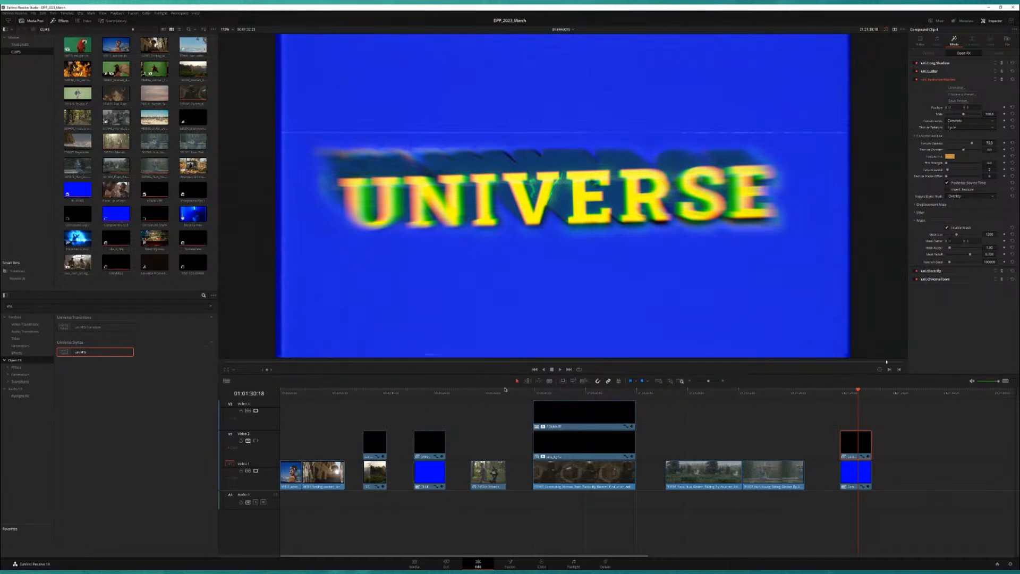
- Select the clip of the two forest joggers, open it in the Color page, and append a serial node after the last node
click(480, 393)
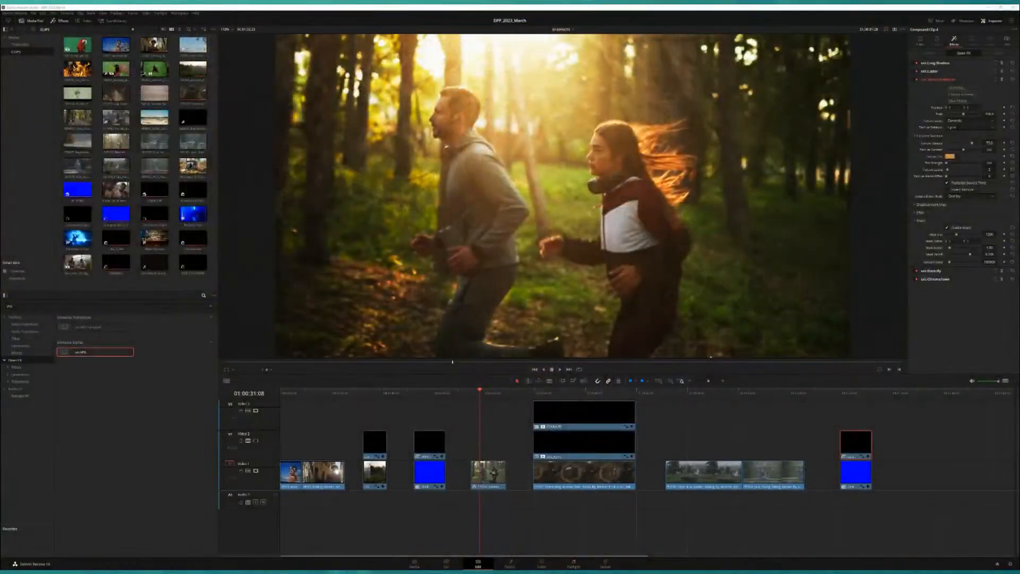
mouse_move(475, 394)
mouse_down()
mouse_move(493, 393)
mouse_move(484, 396)
mouse_up()
click(489, 480)
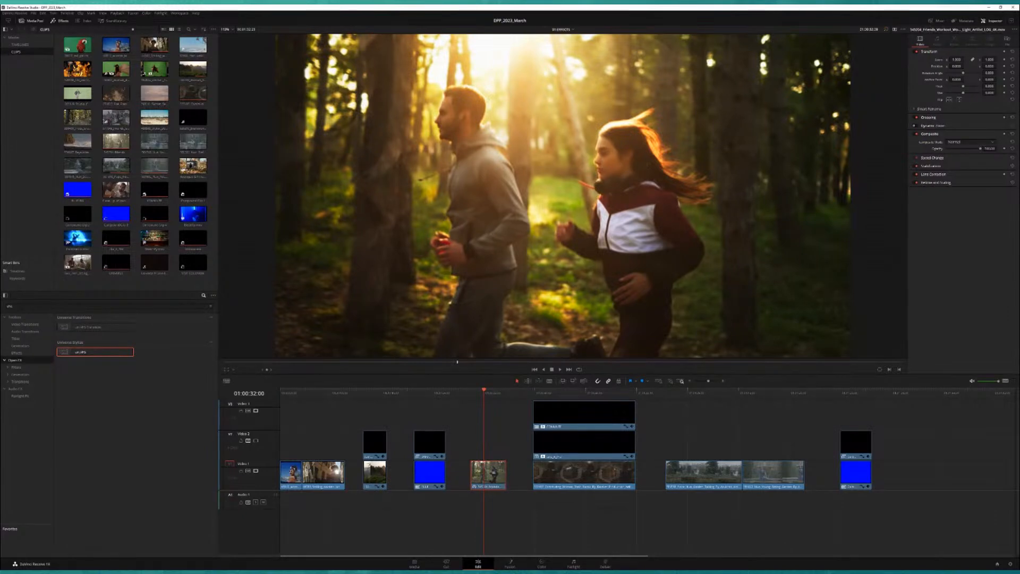
click(542, 567)
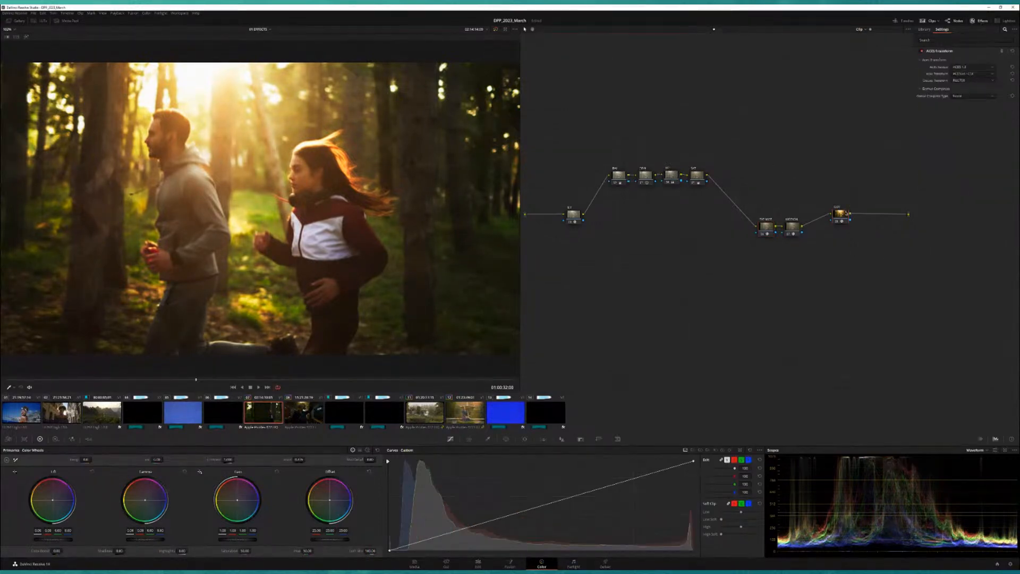
key(alt+s)
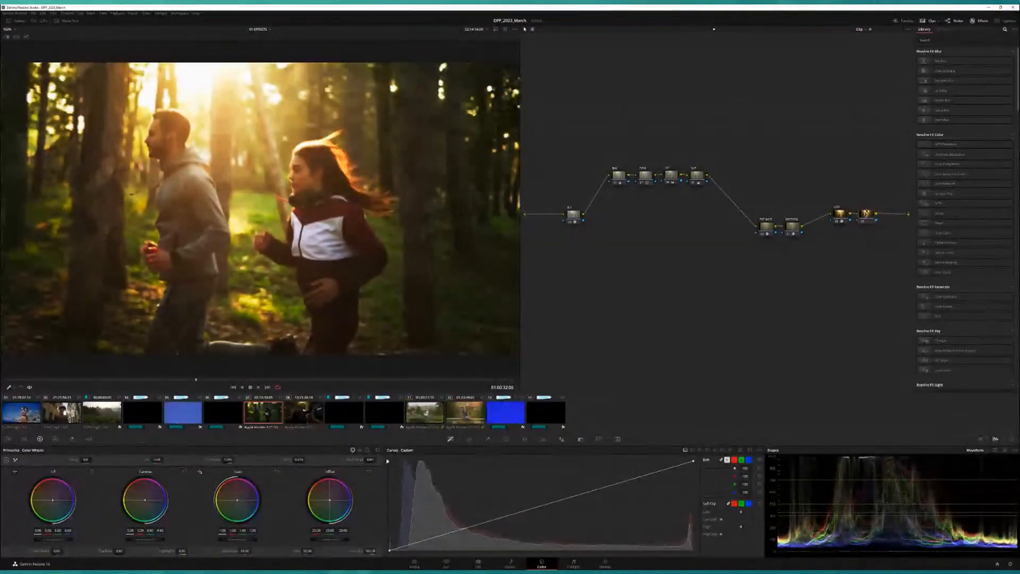
- Search the effects library for "uni", browse the Universe effect categories, and clear the search
click(975, 22)
click(980, 21)
text(uni)
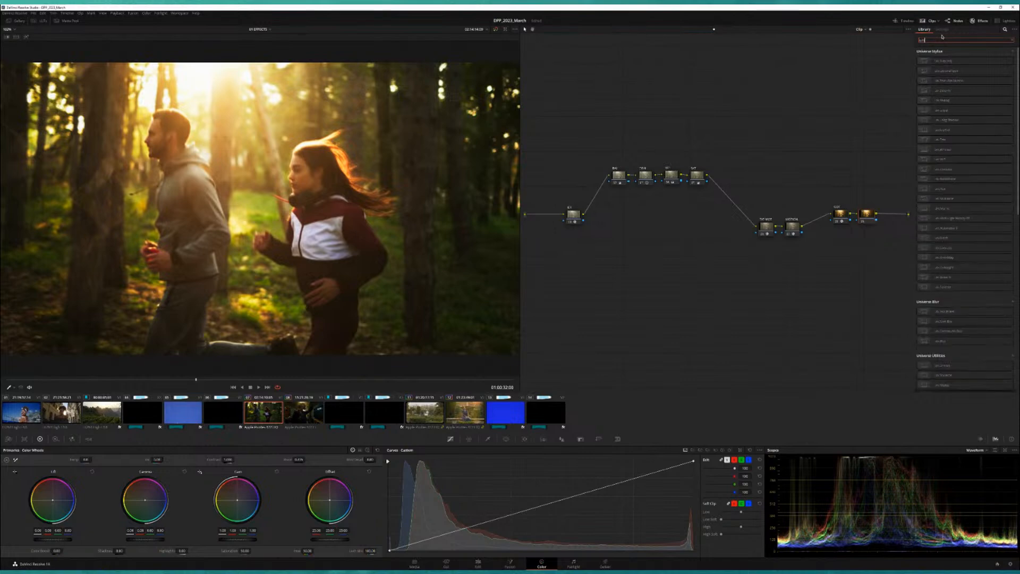
scroll(958, 124, down, 6)
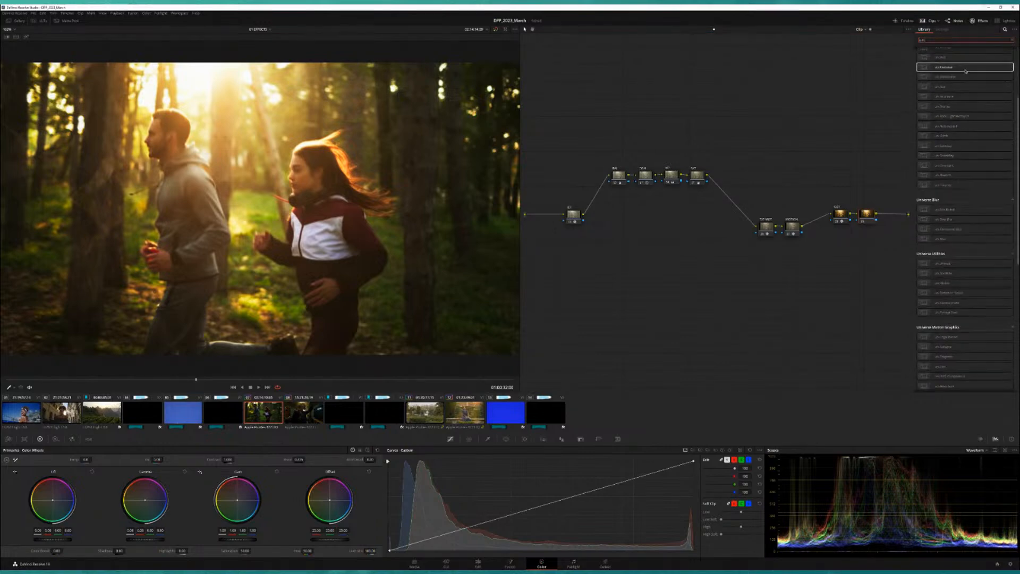
scroll(958, 123, up, 6)
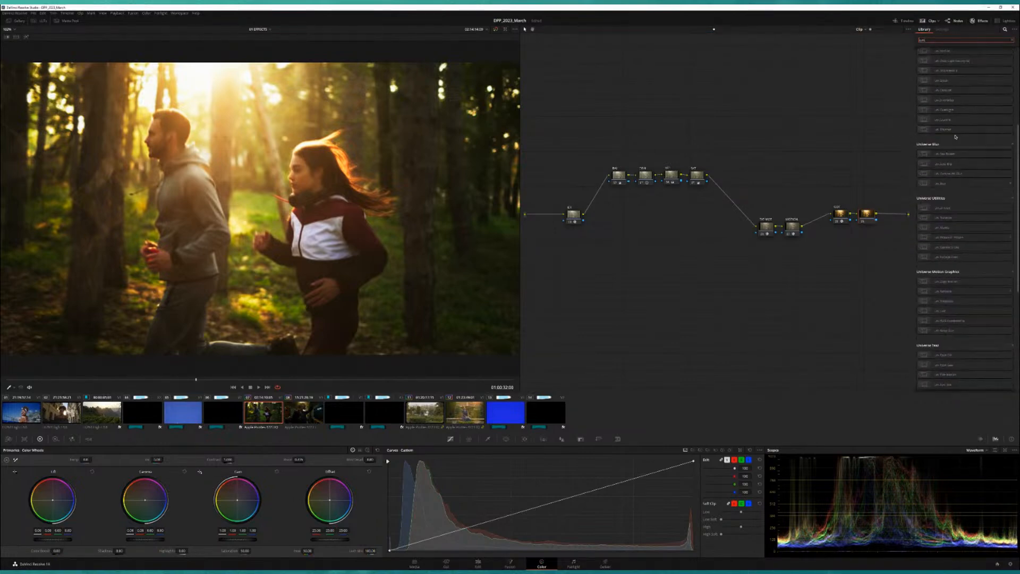
drag(937, 42, 910, 43)
key(BackSpace)
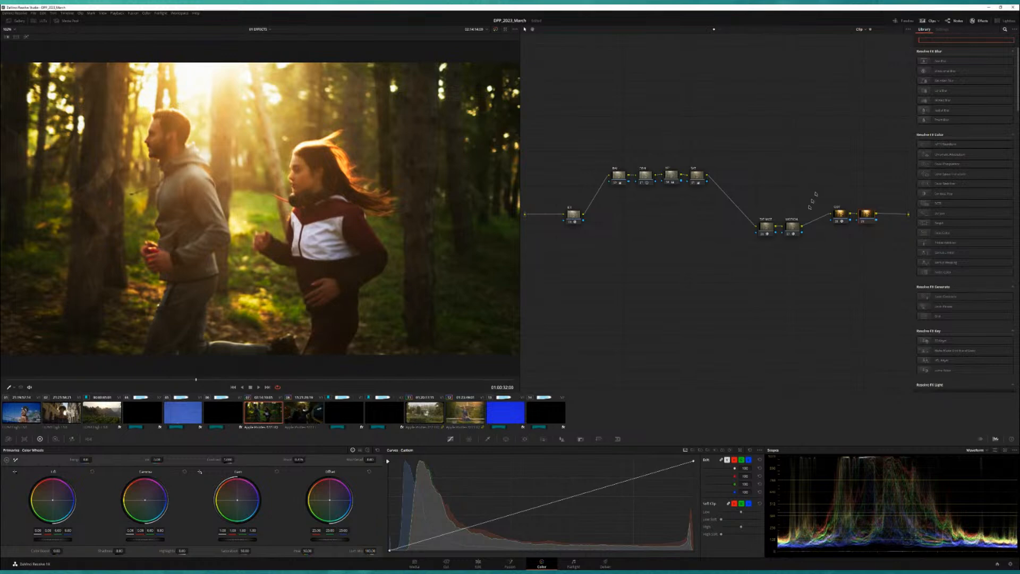
- Delete the last serial node in the joggers clip's node tree and disable all the remaining nodes
click(874, 218)
key(Delete)
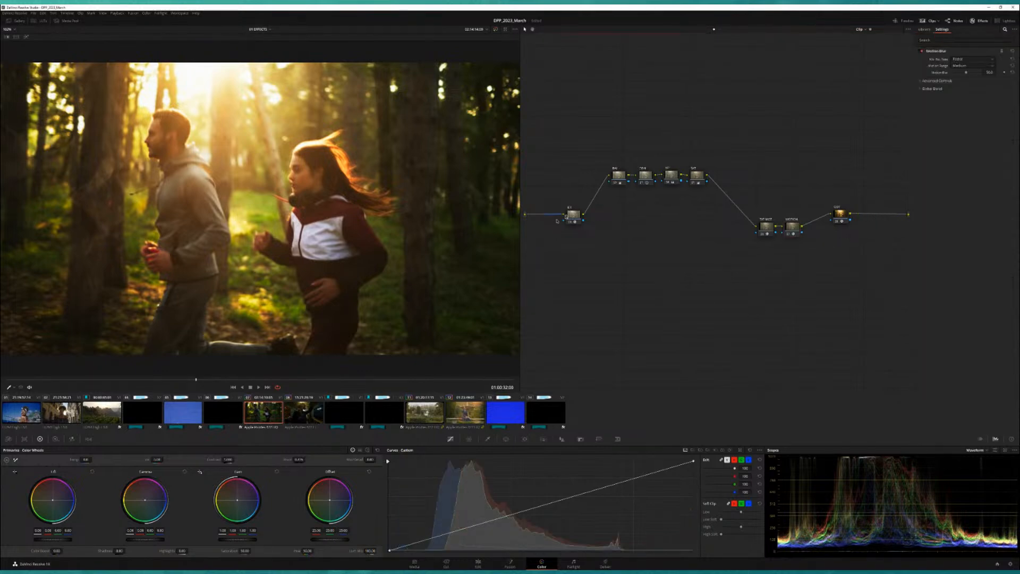
drag(553, 150, 871, 262)
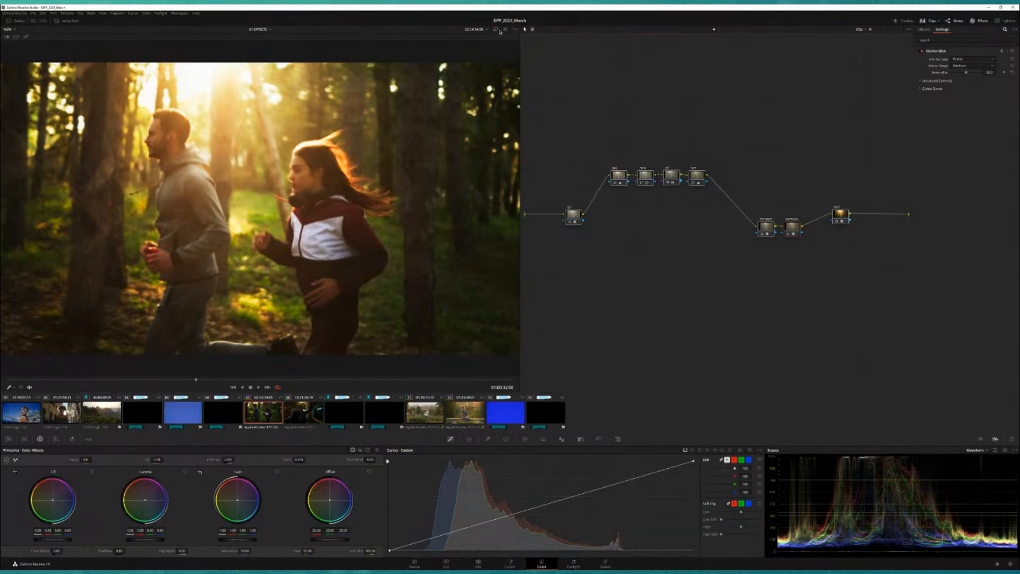
key(ctrl+d)
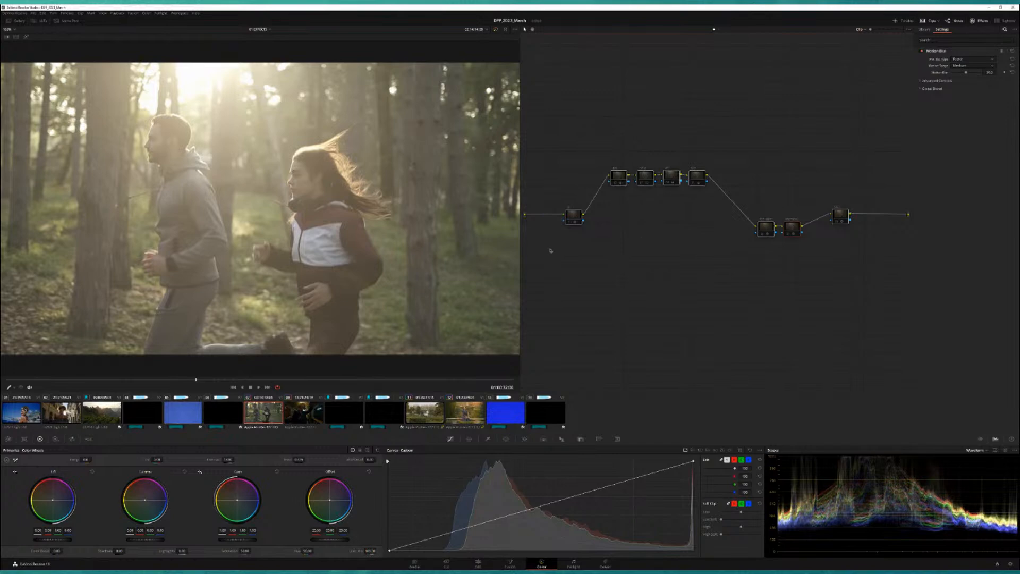
- Re-enable the two ACES Transform nodes at the start and end of the joggers clip's node tree
click(568, 222)
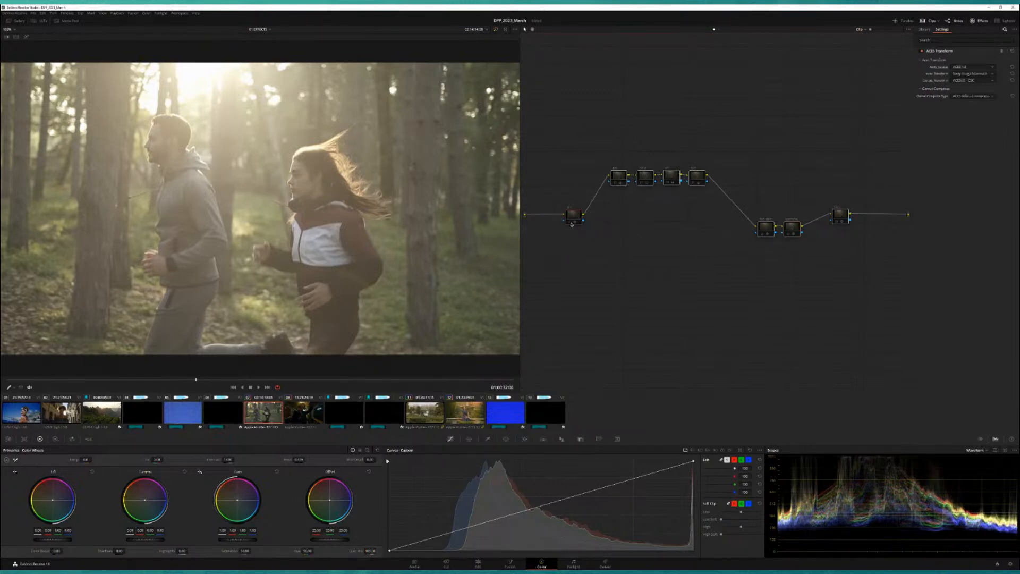
key(ctrl+d)
click(839, 218)
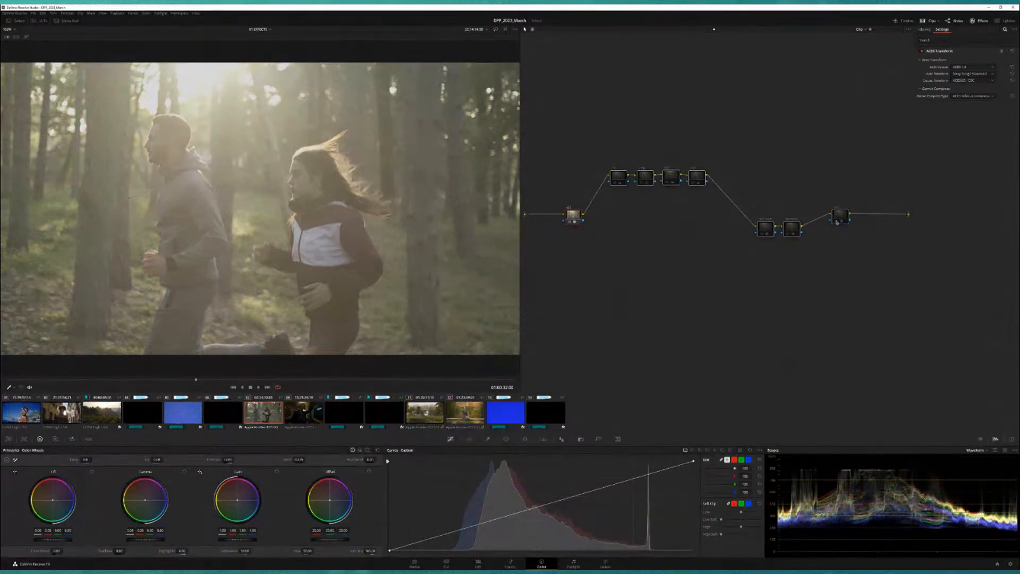
key(ctrl+d)
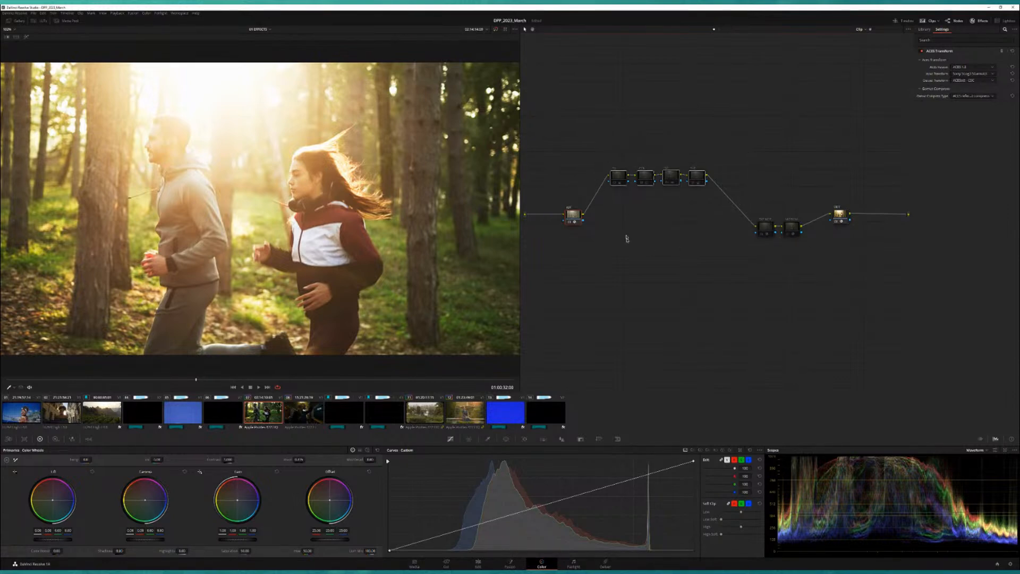
- Re-enable the four grading nodes of the upper row one at a time
click(620, 179)
drag(609, 159, 693, 190)
click(691, 193)
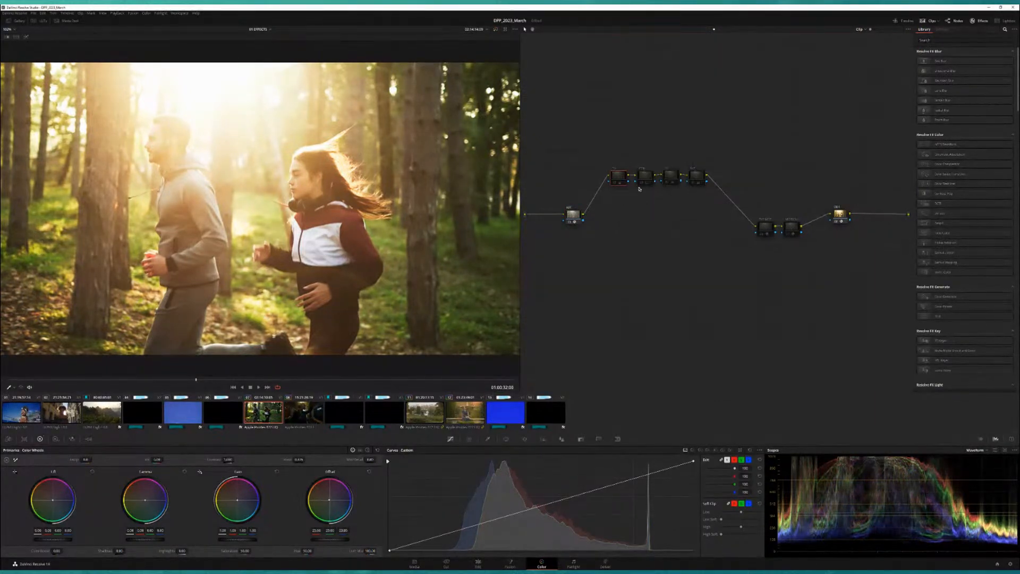
click(641, 184)
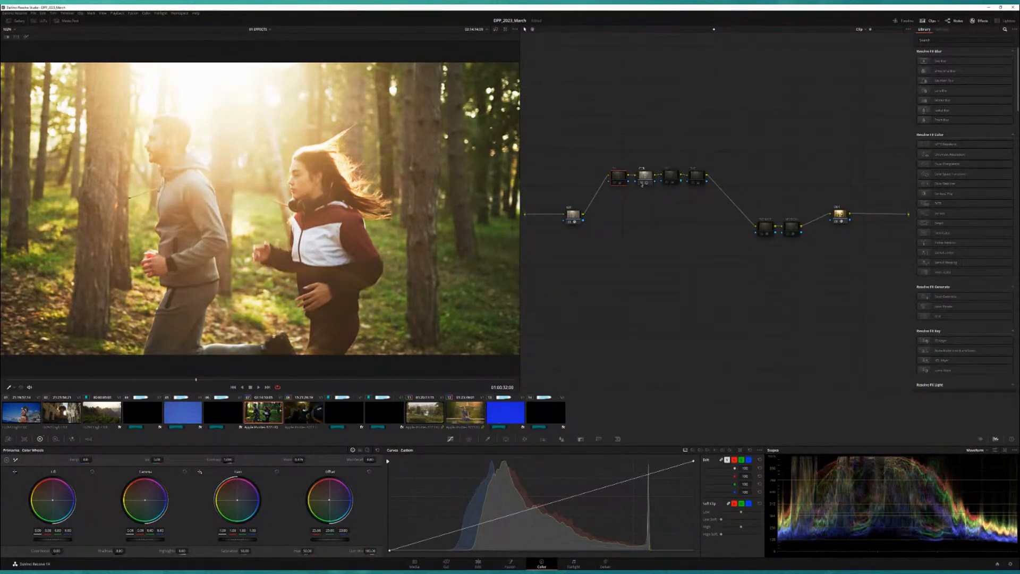
click(669, 184)
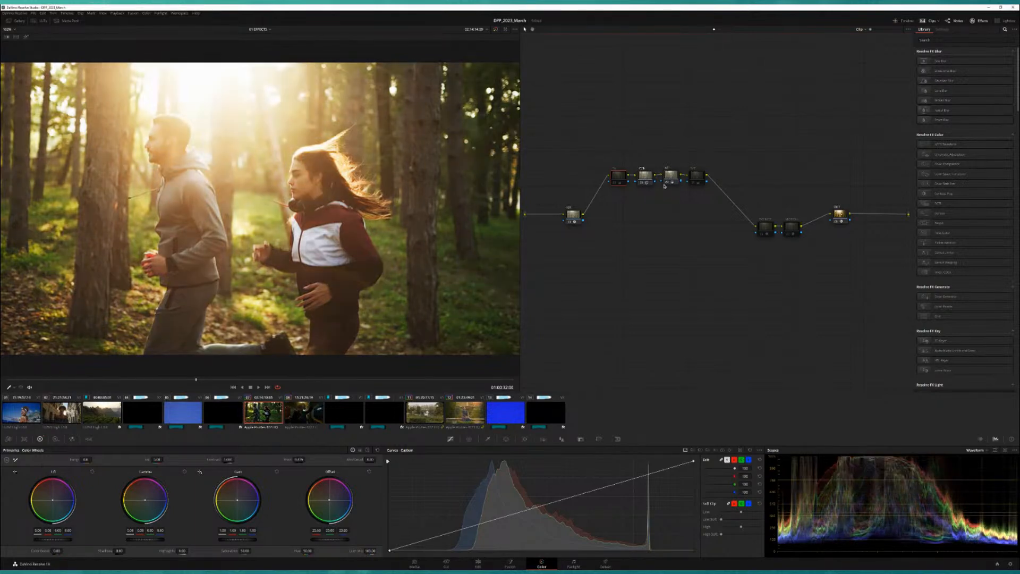
click(616, 184)
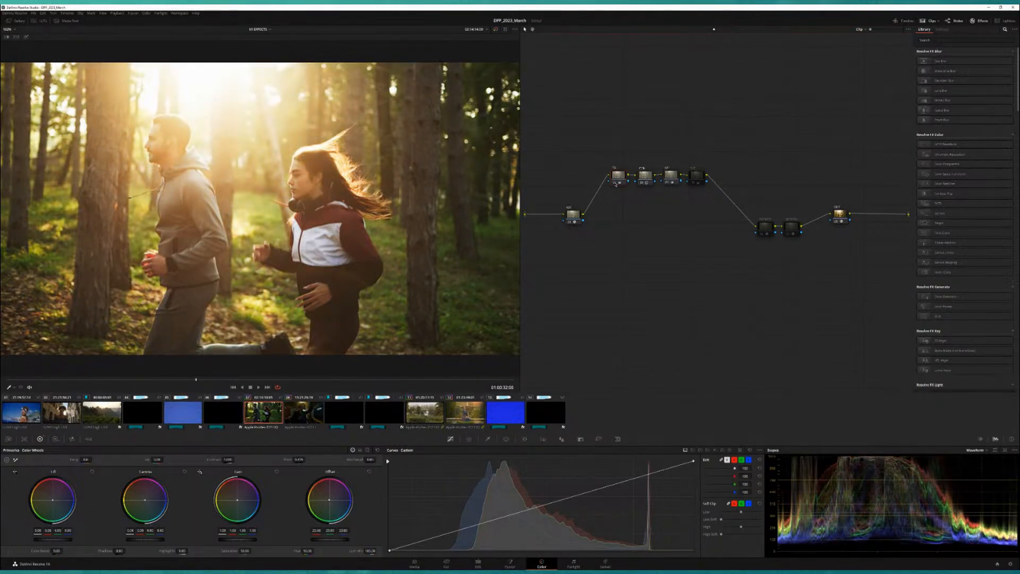
click(694, 184)
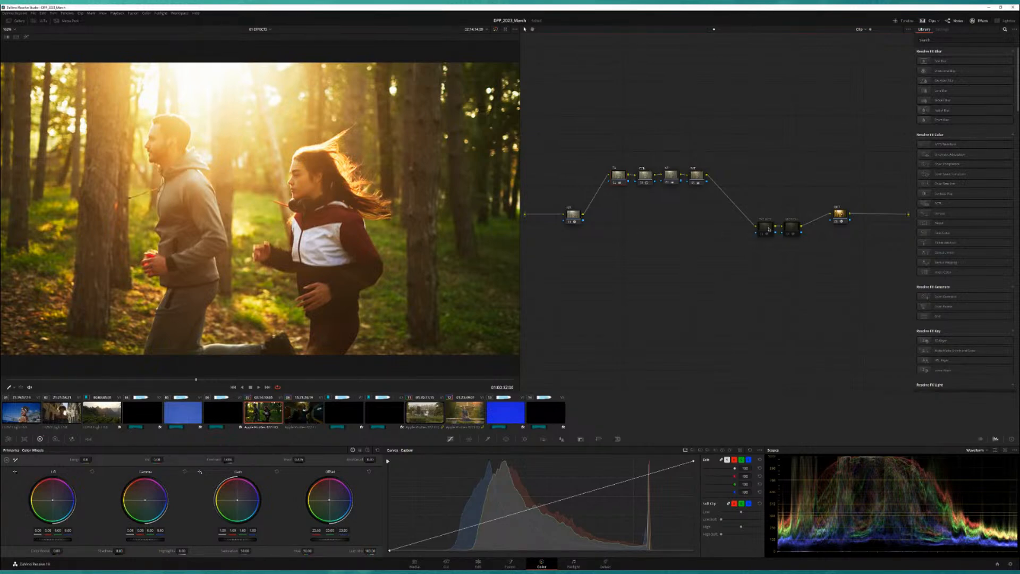
- Enable the uni.Texturize Motion node and compare its texture with Invert Texture on and off
click(764, 238)
click(762, 235)
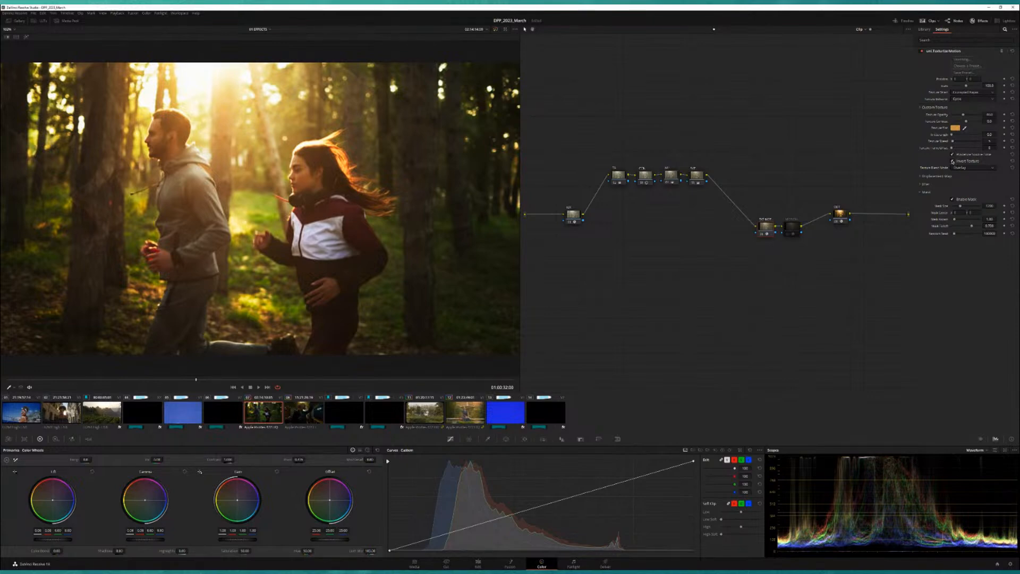
click(953, 161)
click(953, 161)
click(953, 161)
click(952, 161)
click(953, 161)
click(953, 161)
- Expand the jitter settings of uni.Texturize Motion and scrub through the joggers clip to preview the moving texture
click(923, 184)
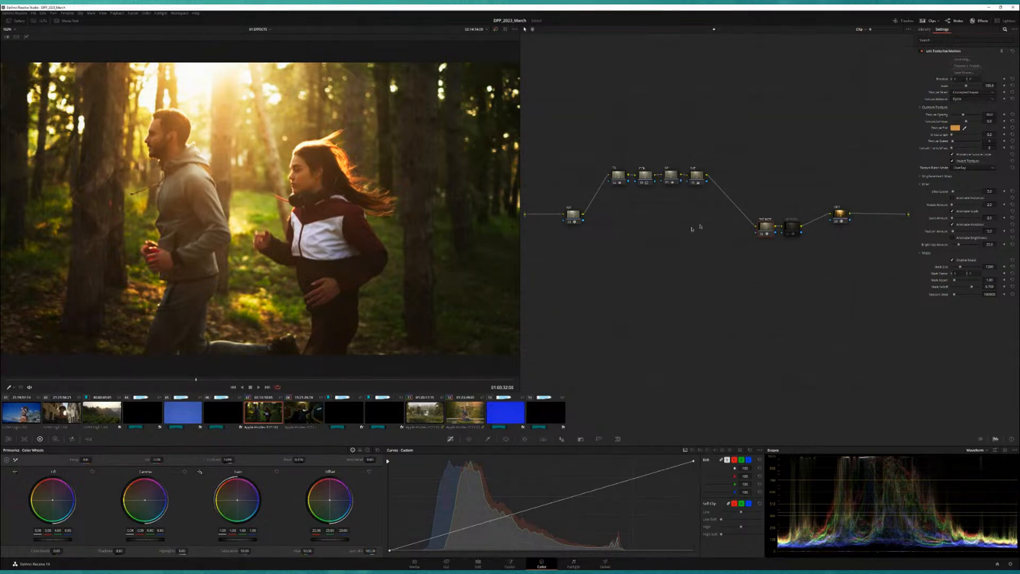
drag(23, 381, 483, 383)
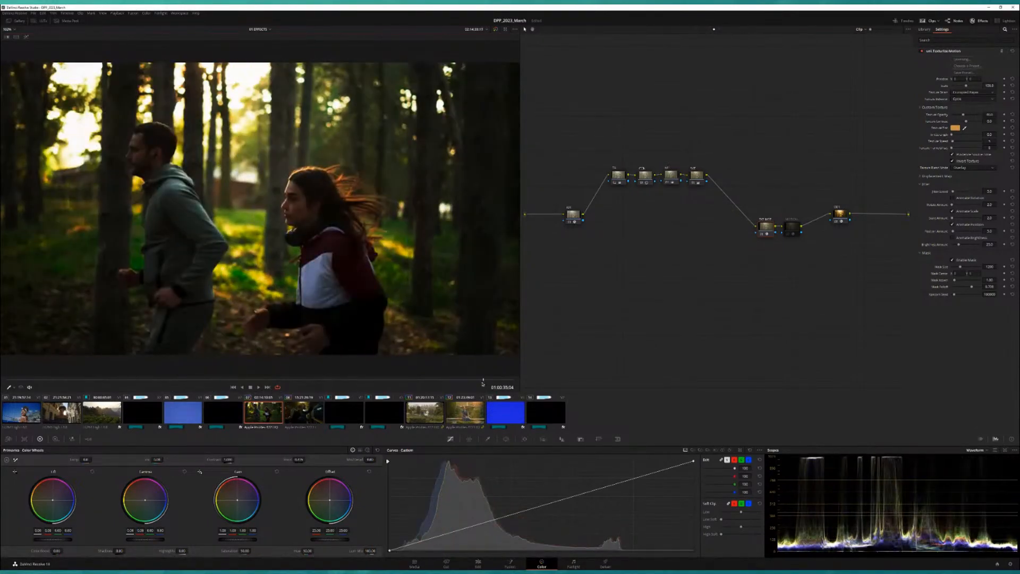
click(156, 381)
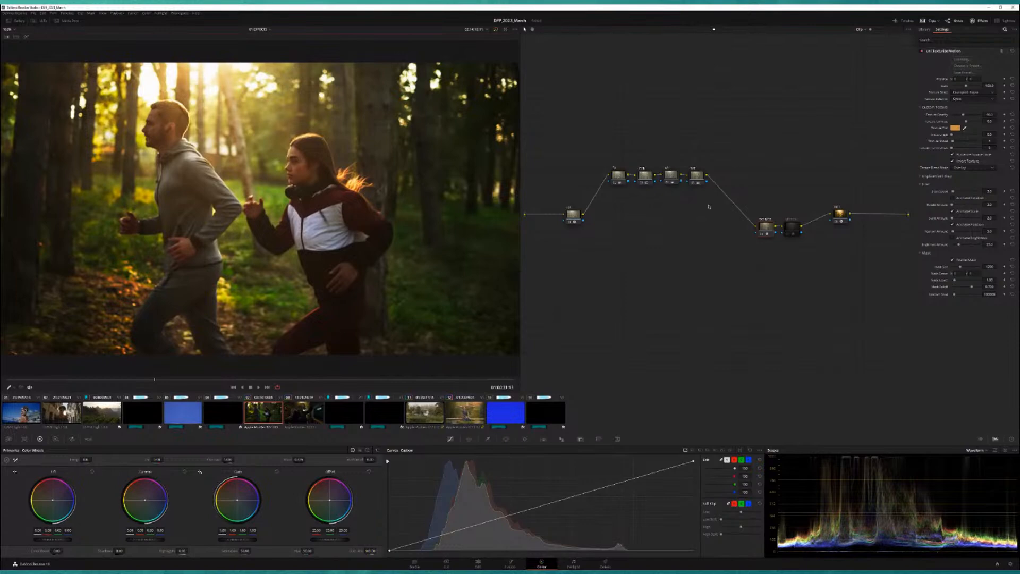
- Enable the node after the texture node, search the effects for "motion", and apply Motion Blur to that node
click(791, 229)
click(789, 234)
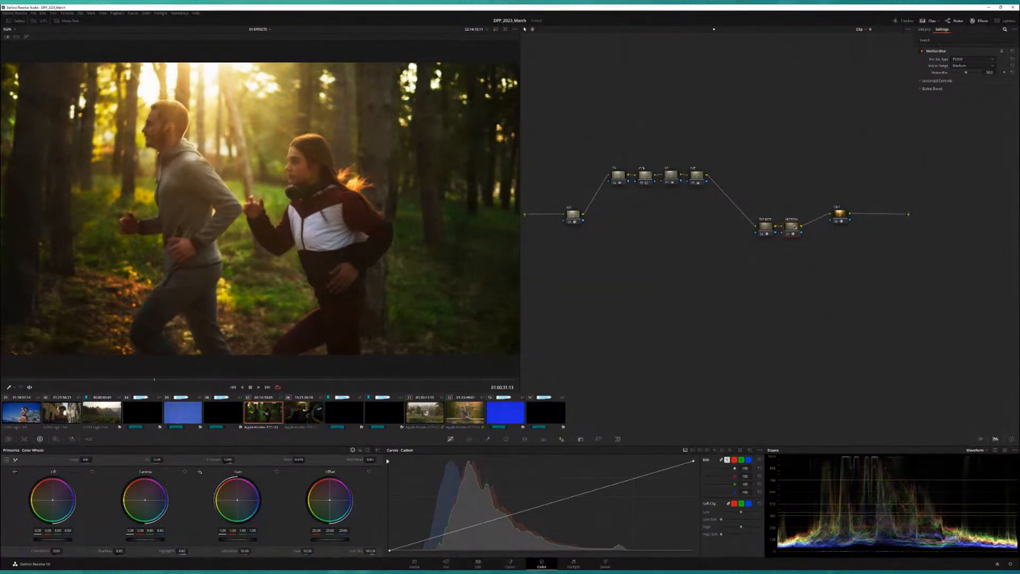
click(924, 30)
click(957, 40)
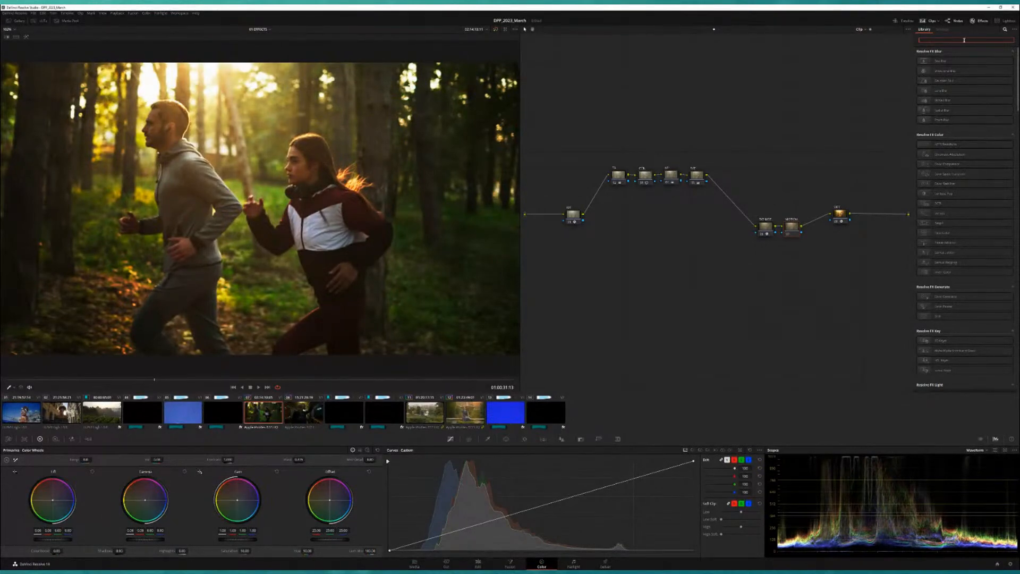
text(motion)
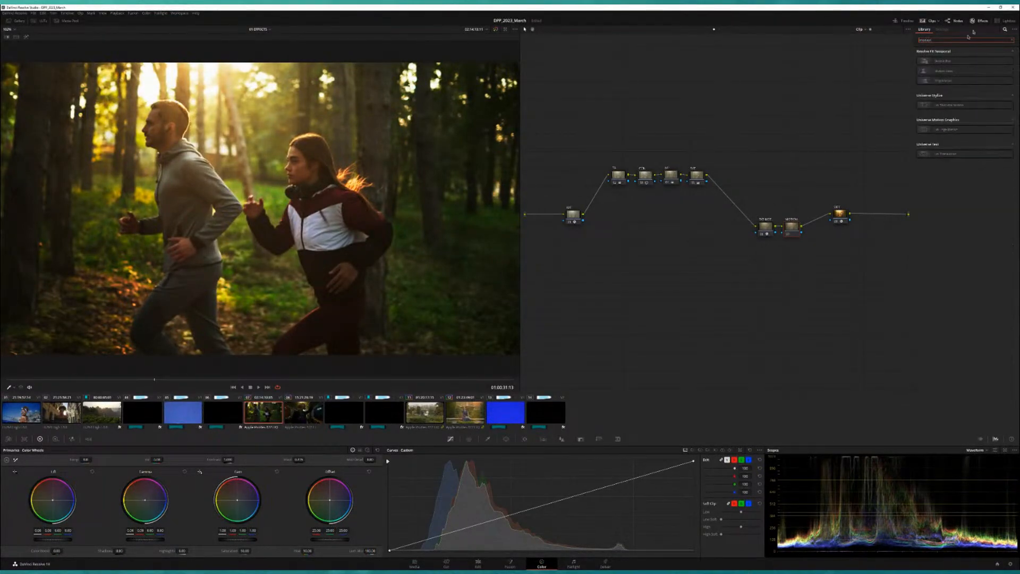
drag(958, 62, 793, 232)
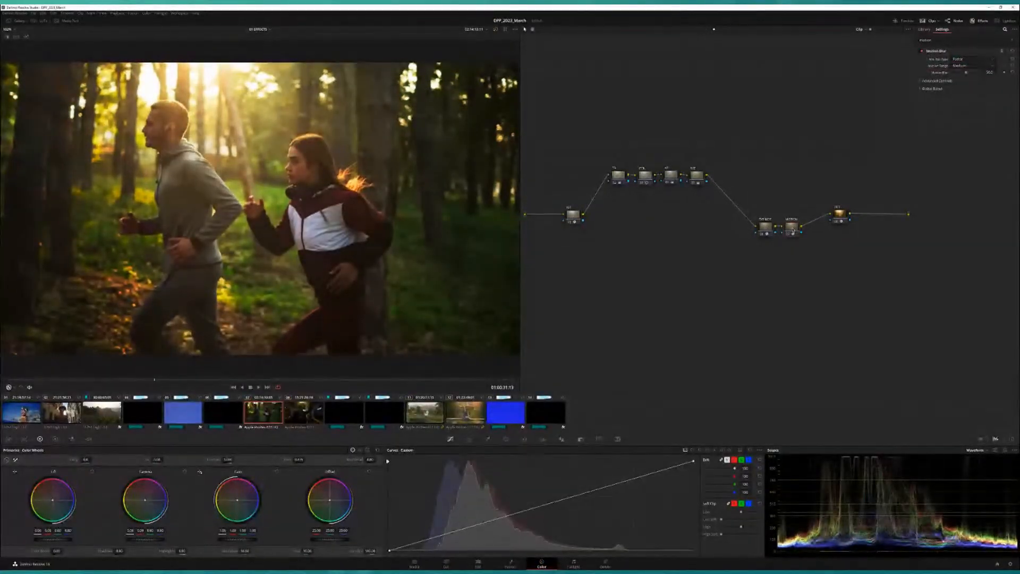
- Scrub through the joggers clip and review the settings of the uni.Texturize Motion and Motion Blur nodes
drag(166, 379, 328, 380)
click(766, 226)
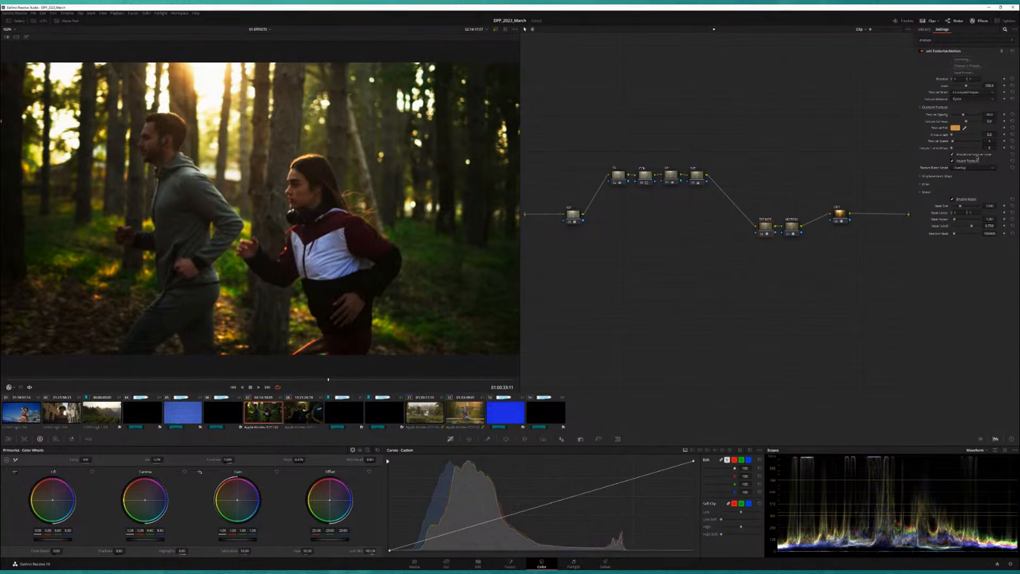
click(790, 227)
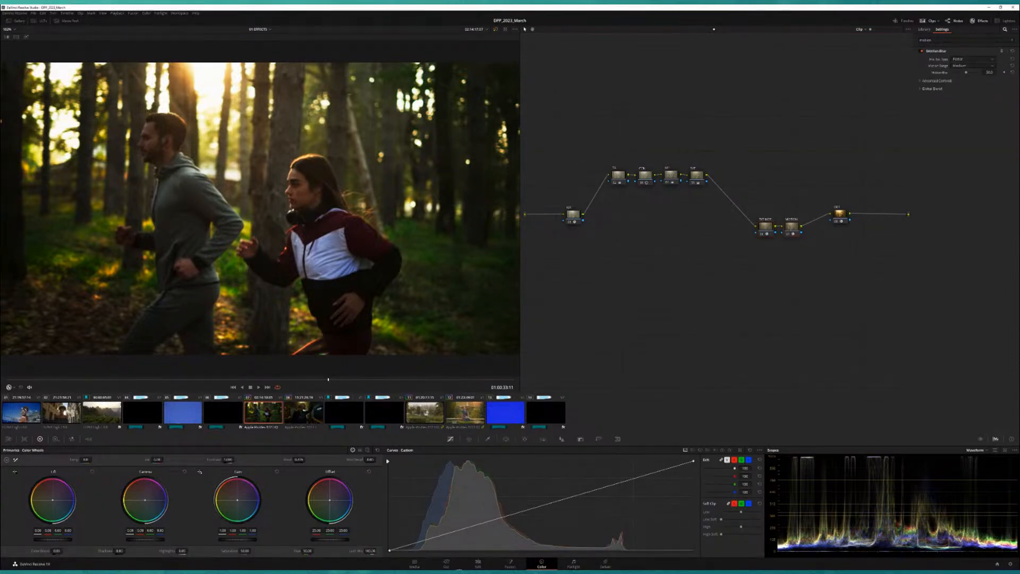
- Select the "COMMUTE Like a Pro!" clip and compare it with the "John Wick Chapter 4" gallery still using the image wipe
click(300, 410)
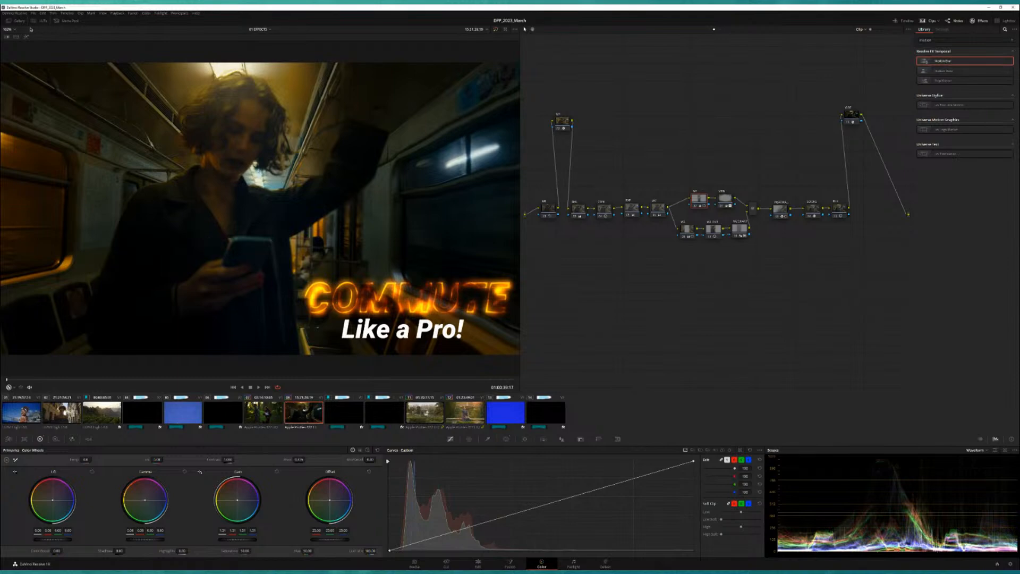
click(9, 20)
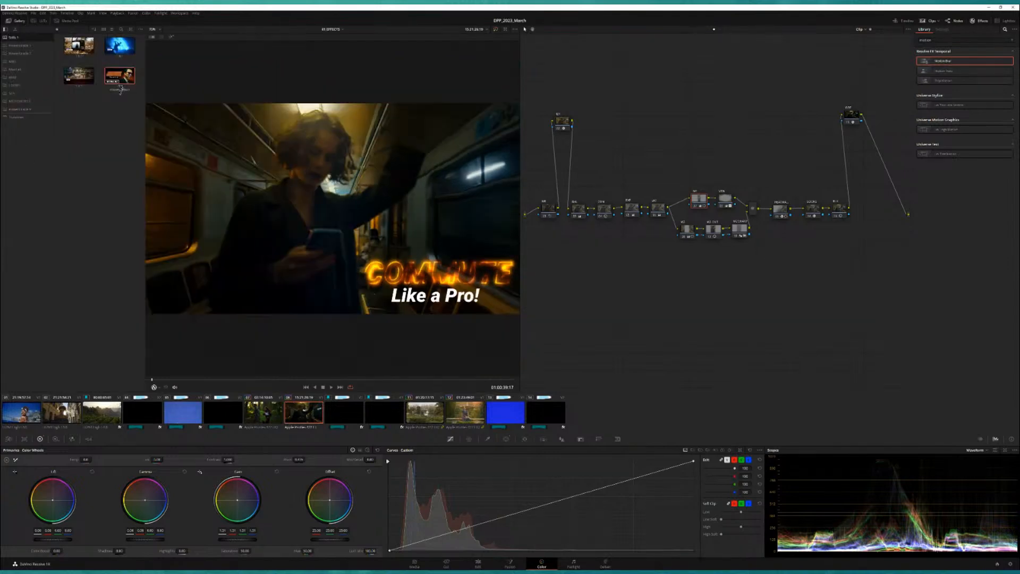
click(152, 37)
key(ctrl+w)
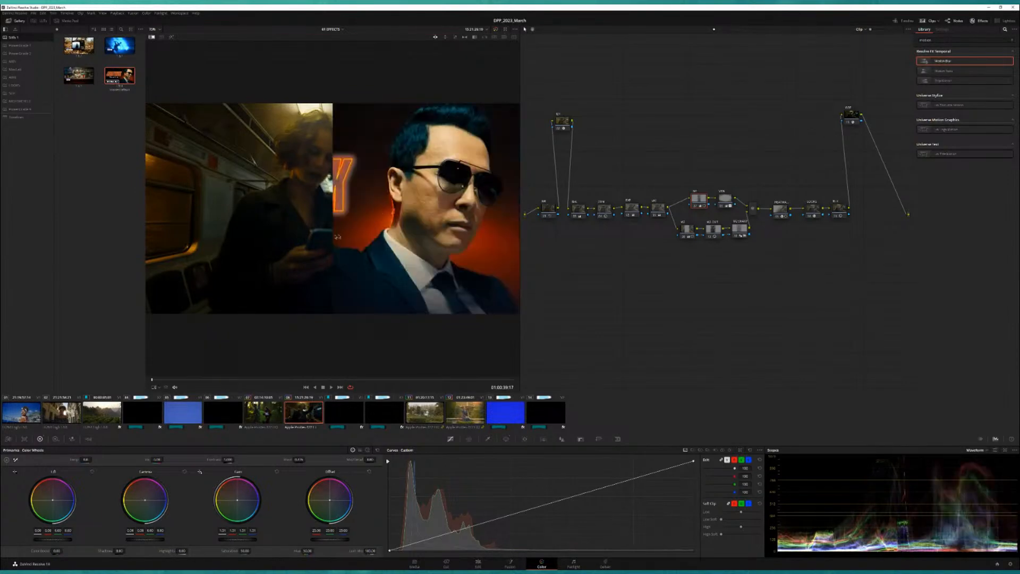
drag(177, 221, 176, 222)
drag(298, 228, 122, 234)
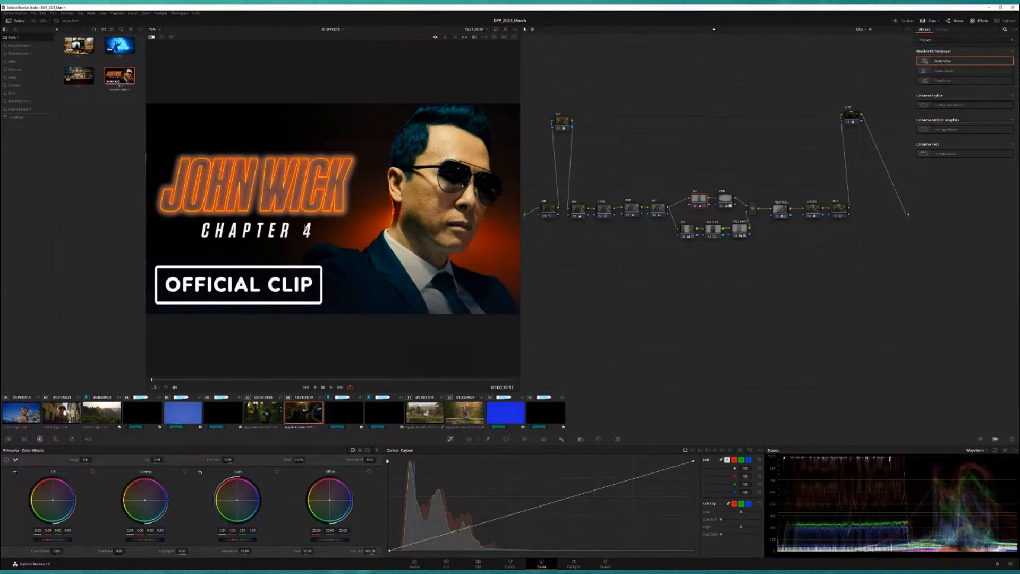
click(152, 38)
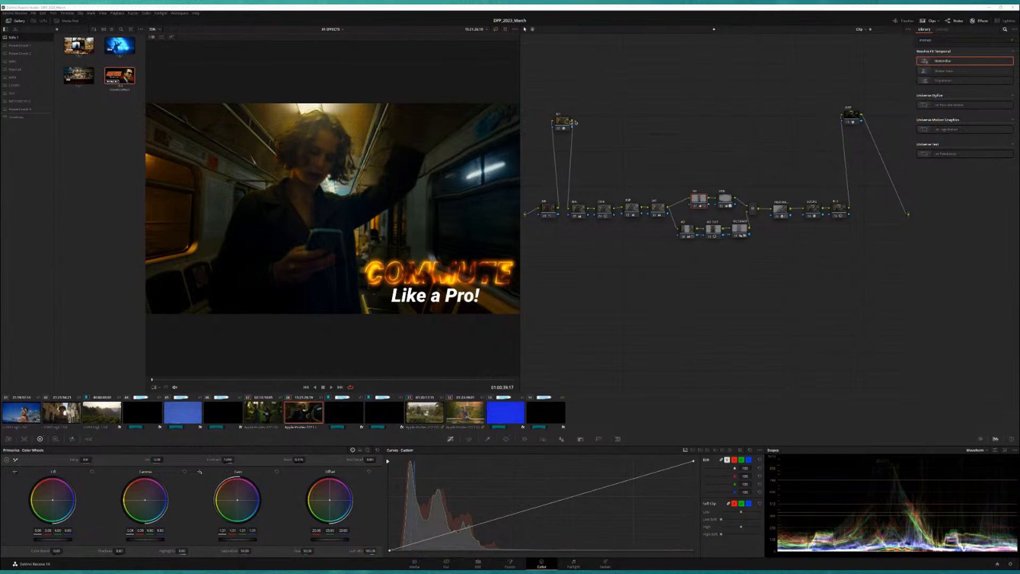
- Disable all nodes of the "COMMUTE" clip and re-enable only its input and output ACES Transform nodes
click(814, 209)
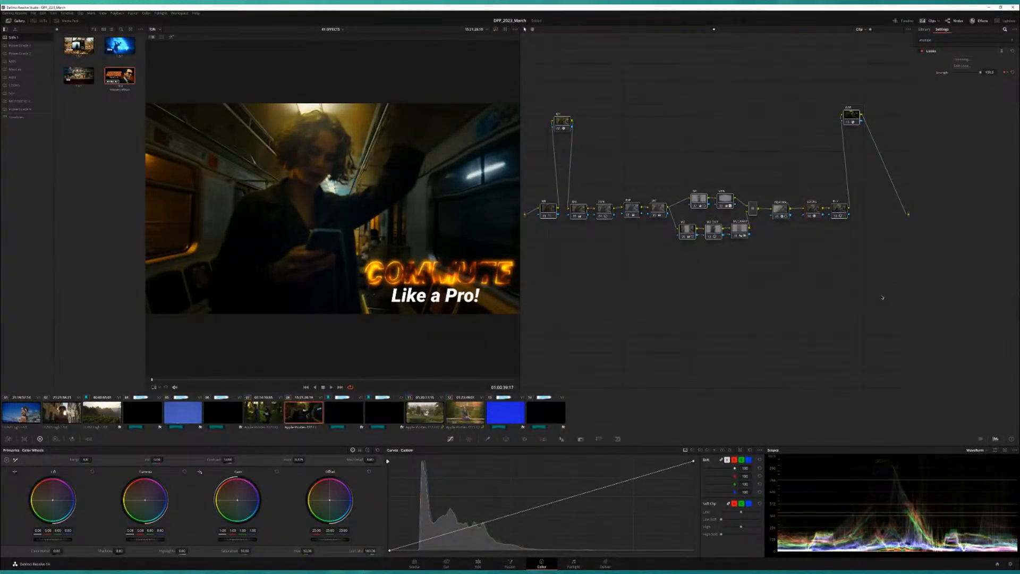
key(ctrl+d)
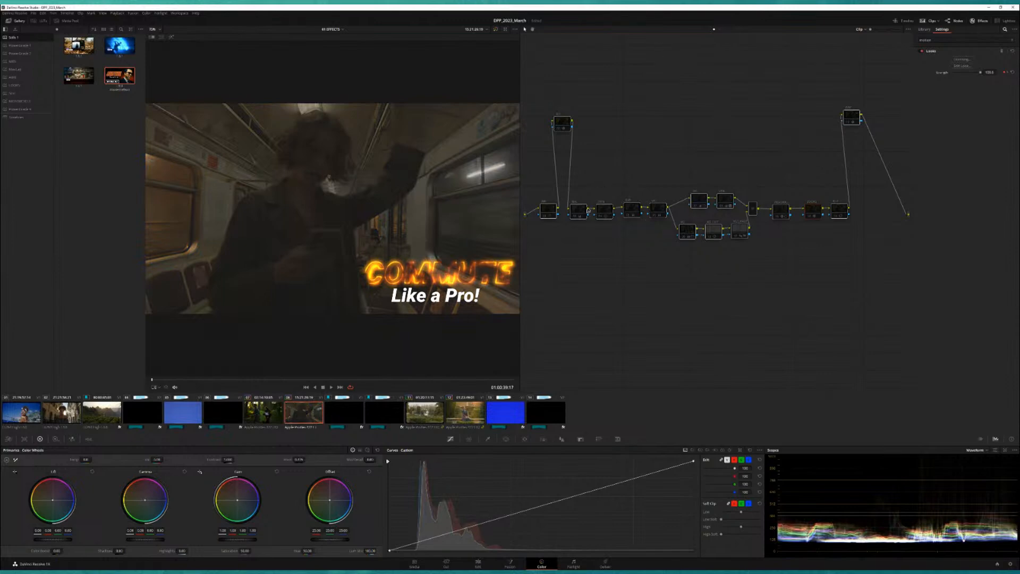
click(559, 129)
key(ctrl+d)
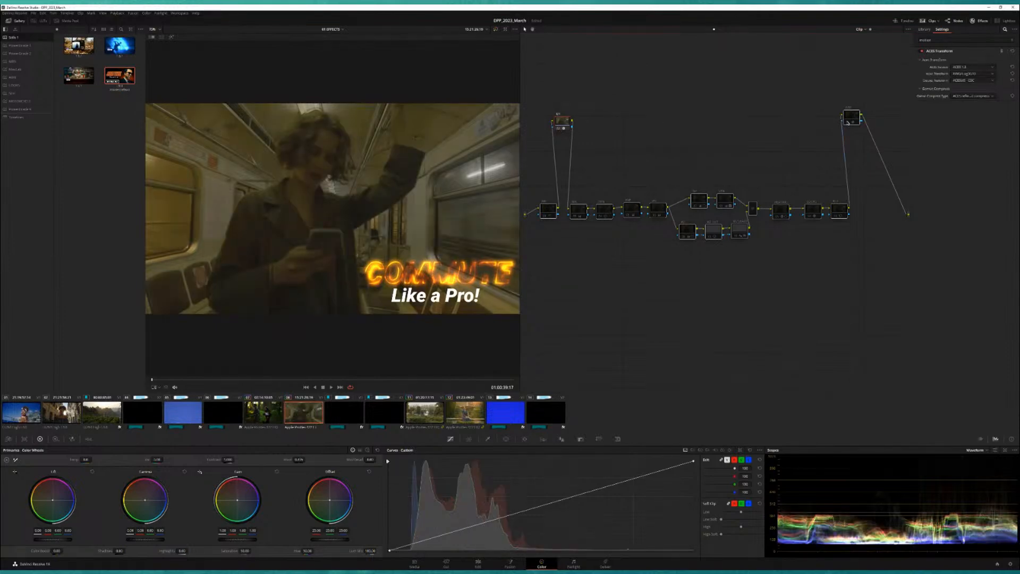
click(847, 122)
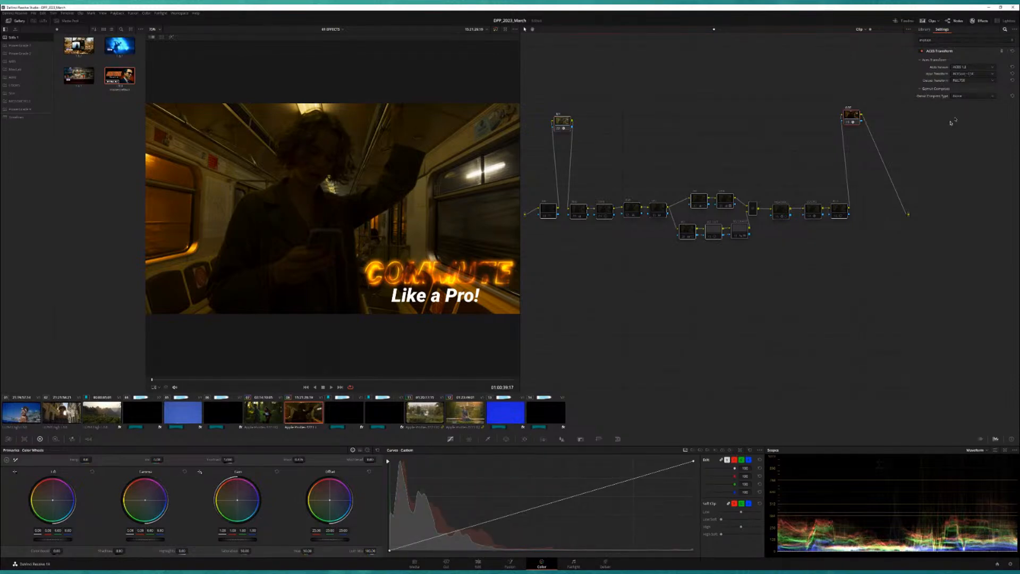
- Re-enable the five serial nodes before the parallel branches of the "COMMUTE" clip, and enlarge the viewer
drag(587, 196, 659, 224)
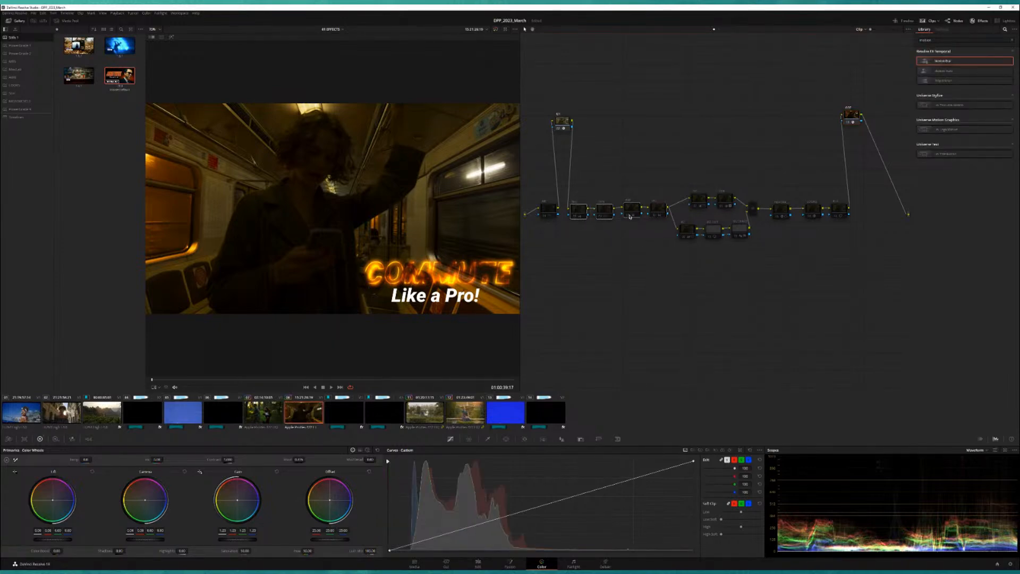
click(600, 217)
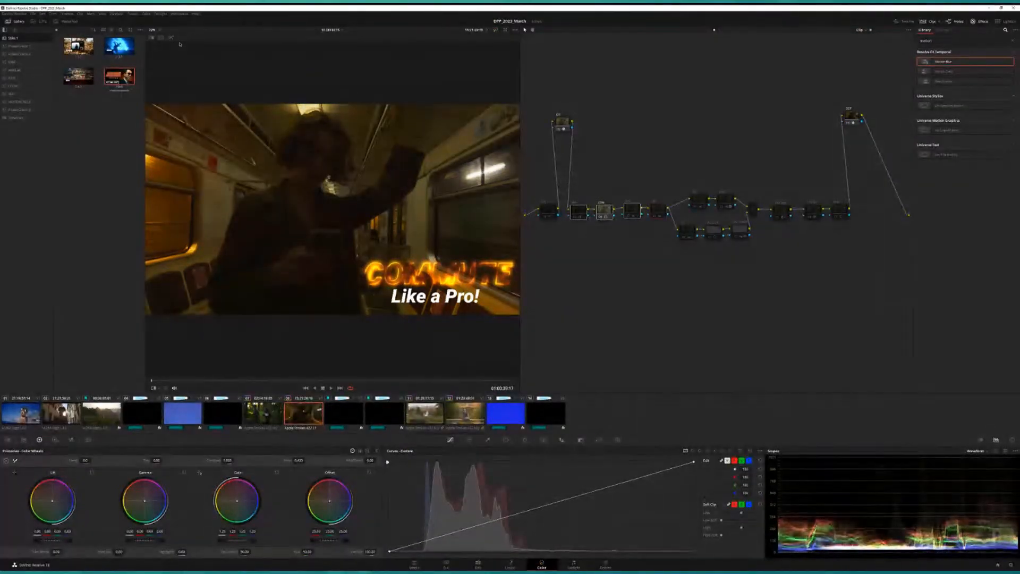
key(alt+f)
click(628, 216)
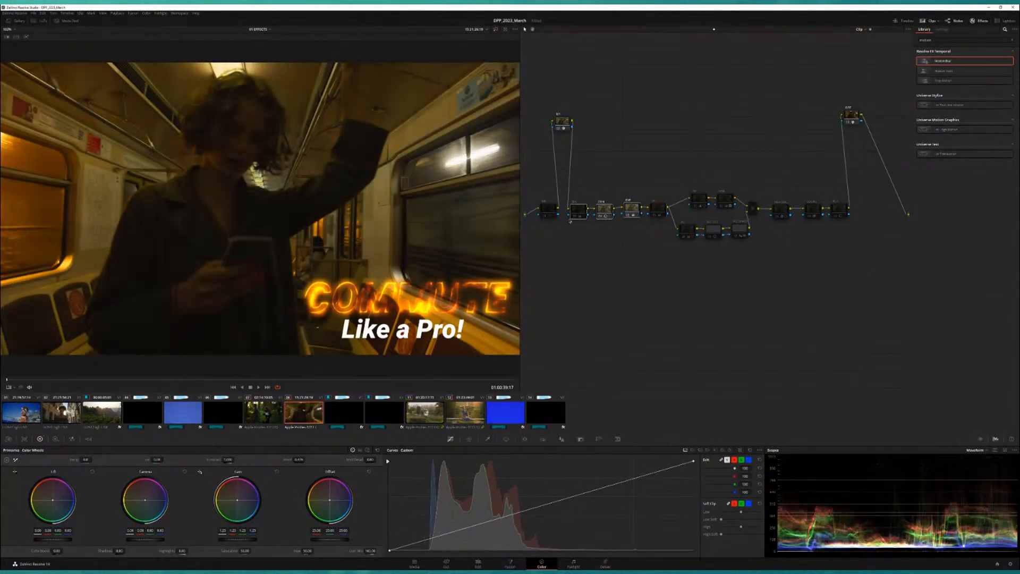
click(575, 216)
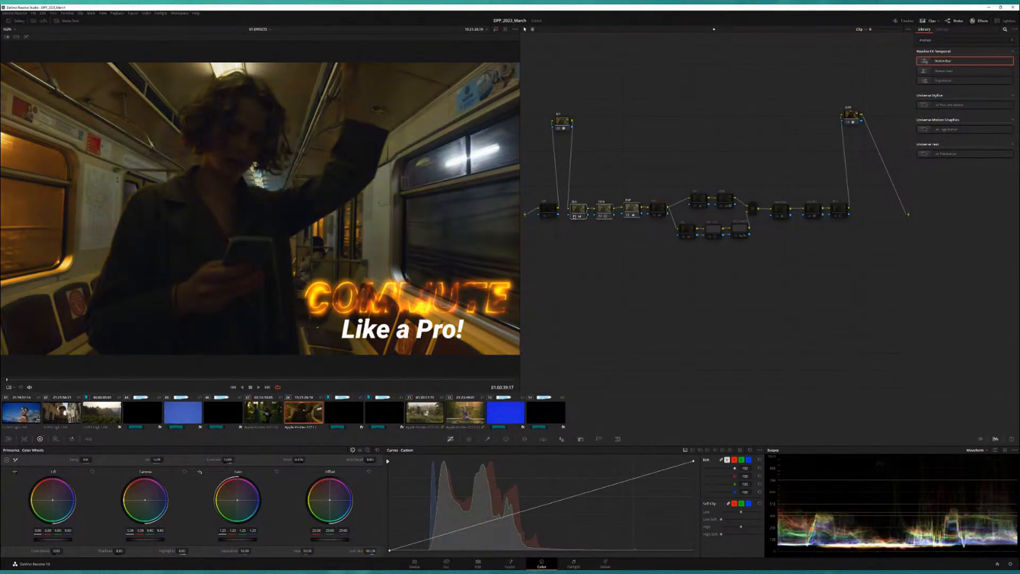
click(655, 216)
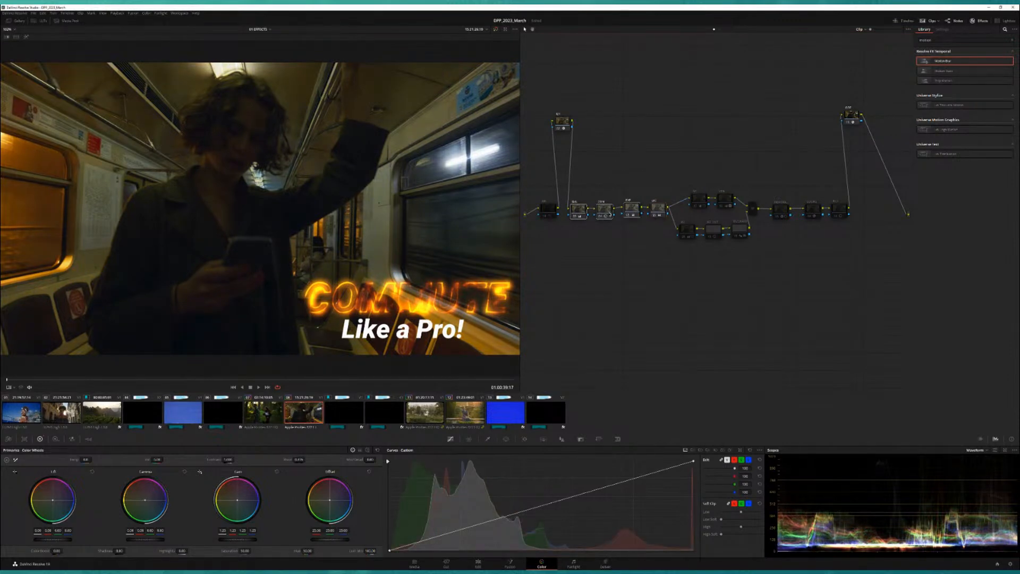
click(542, 215)
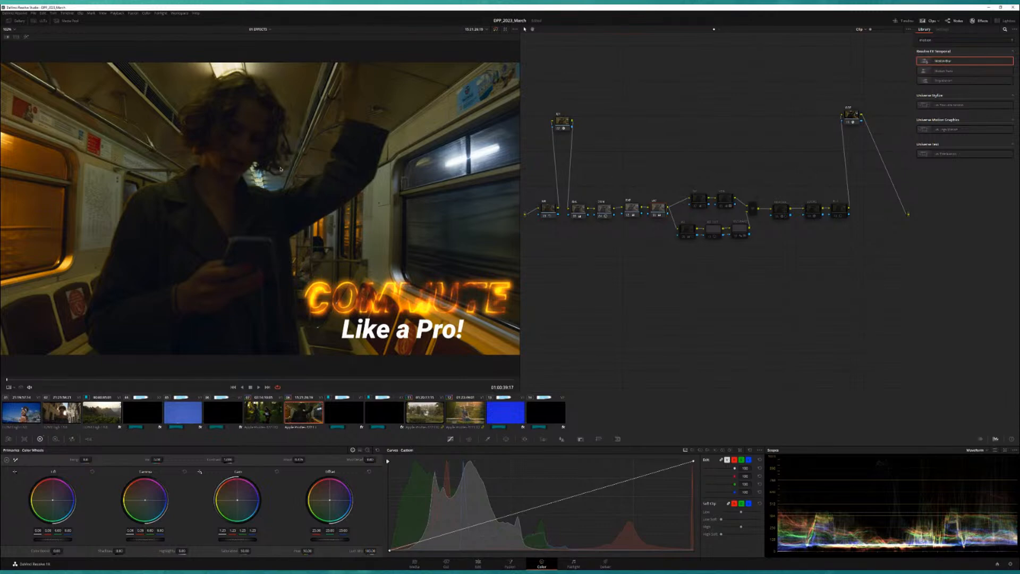
- Enable all nodes in the parallel branches and show the window overlay of the upper branch's first node while toggling it
drag(678, 172, 761, 278)
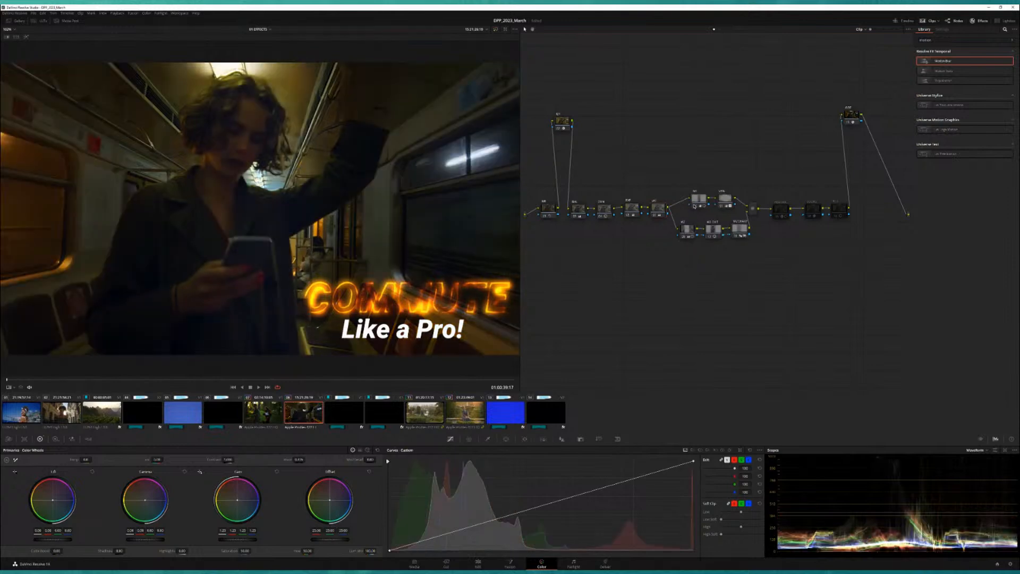
click(696, 206)
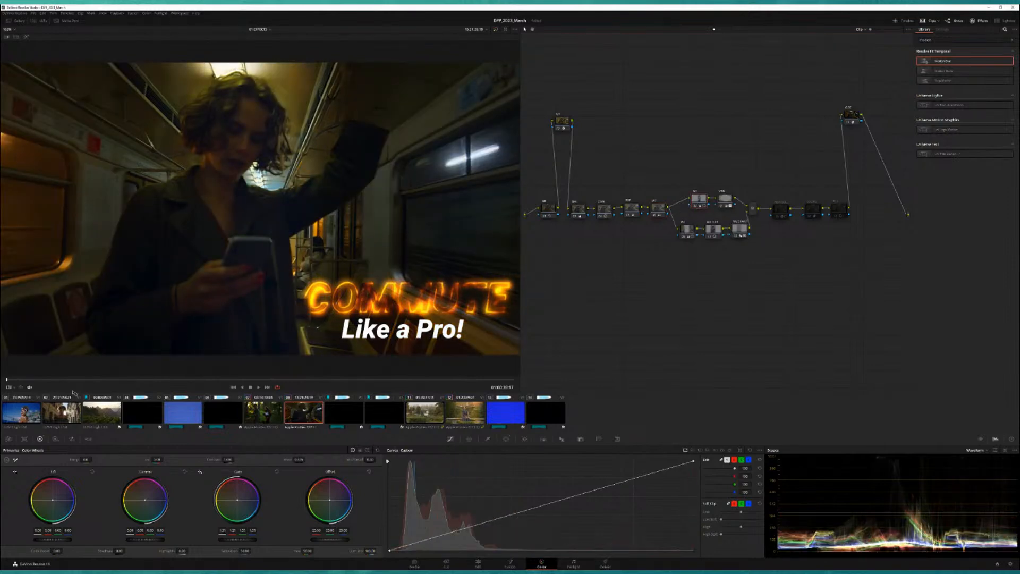
click(9, 388)
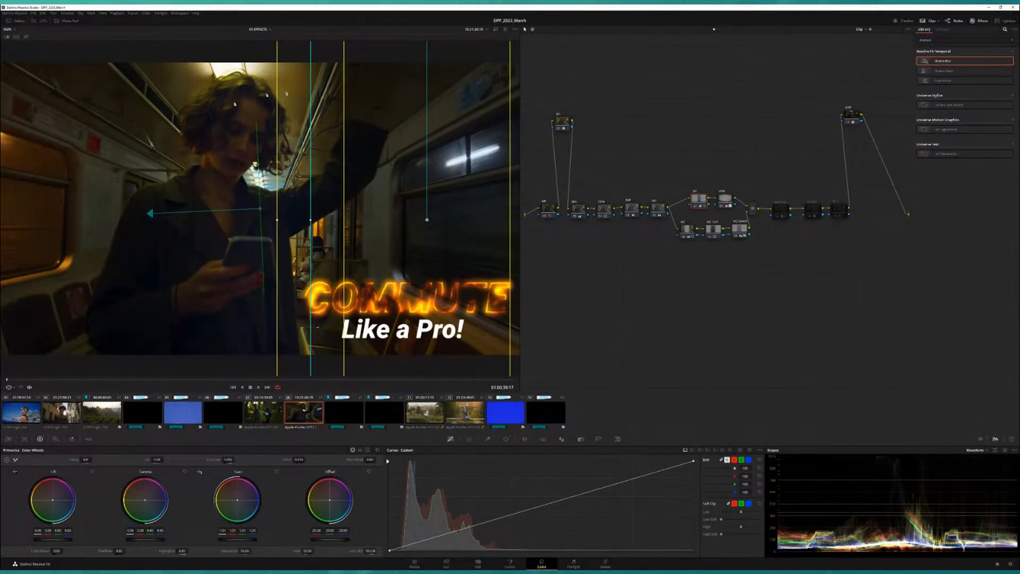
click(695, 208)
click(695, 208)
- Disable the lower-branch nodes, re-enable the first one, and review the transform values of its circular window
click(685, 236)
click(685, 237)
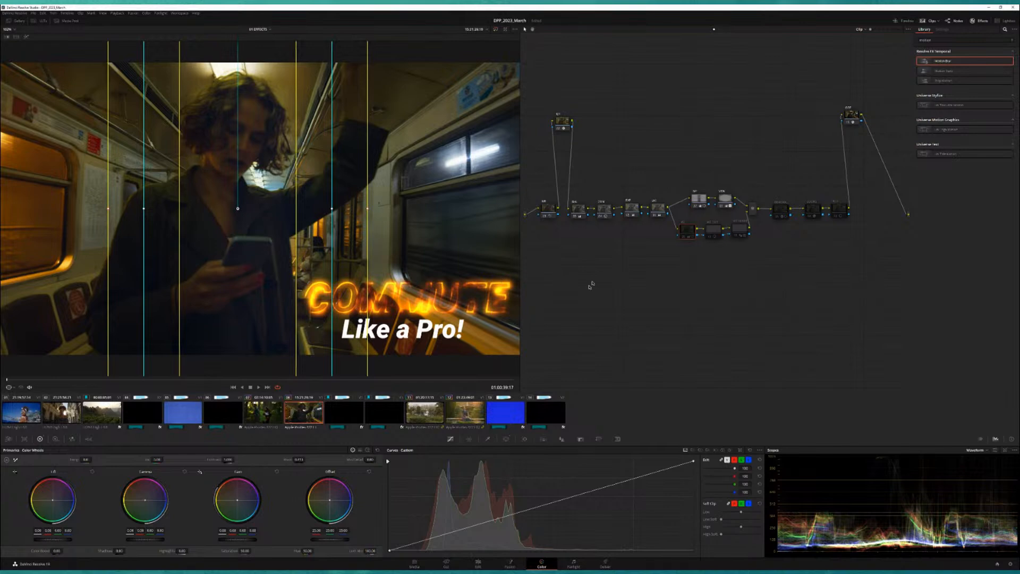
click(684, 237)
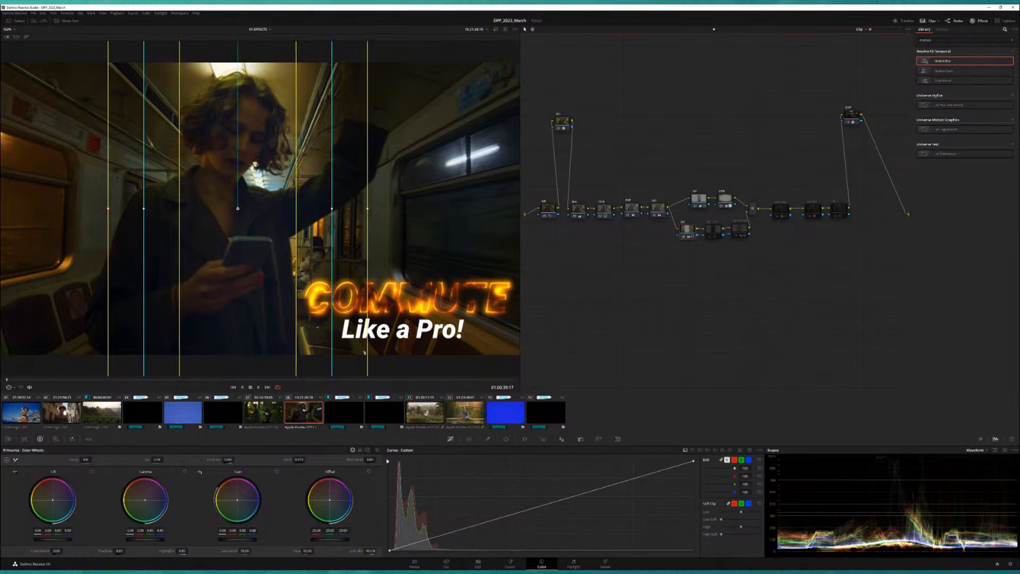
click(506, 440)
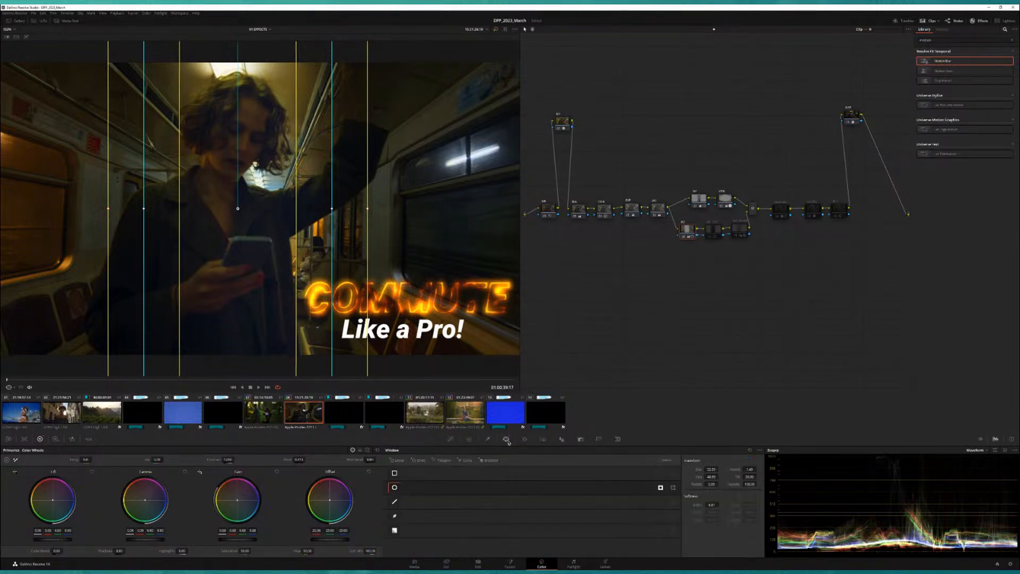
click(750, 470)
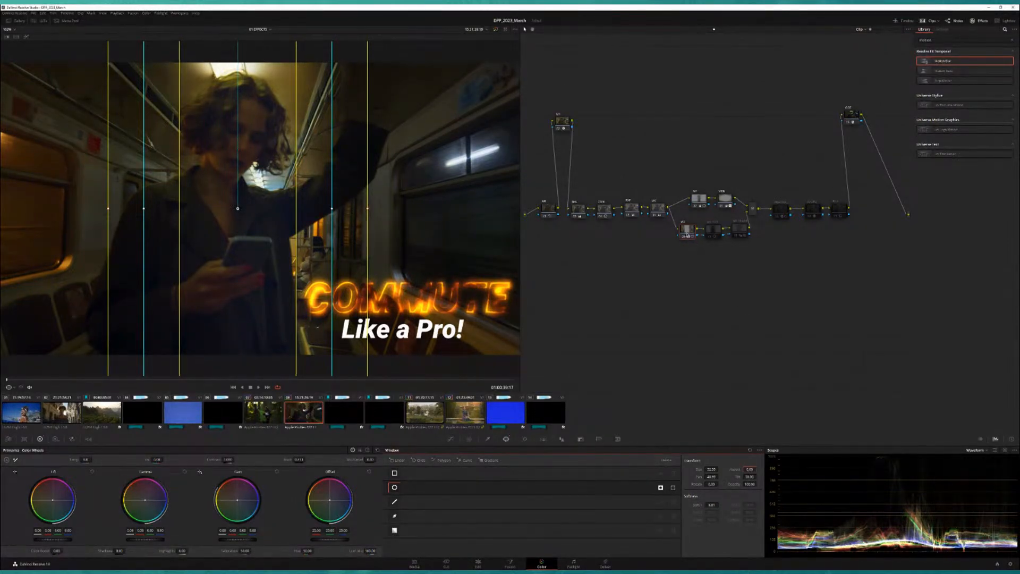
- Re-enable the second and third nodes of the lower branch and display the blur settings
click(713, 232)
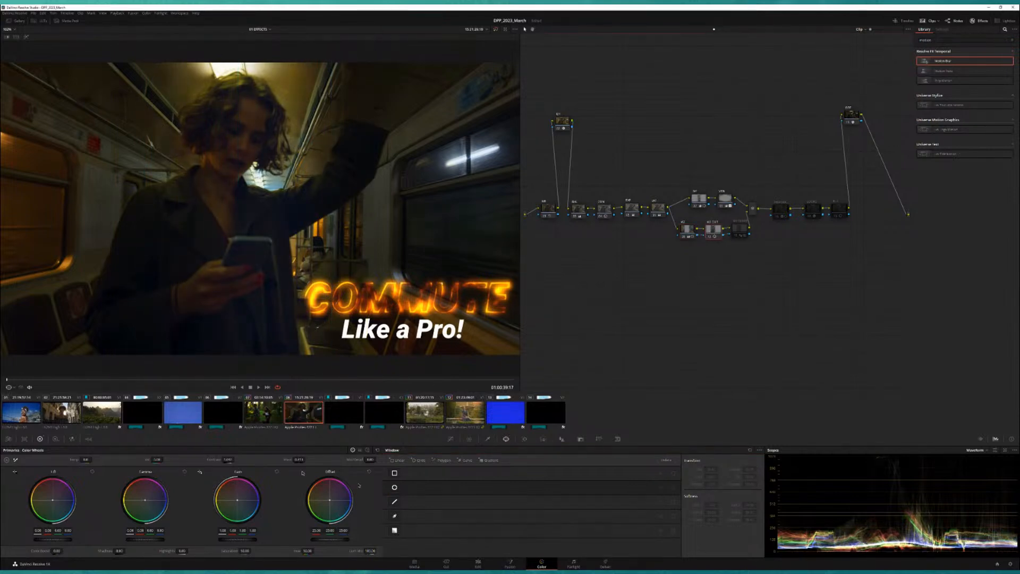
click(687, 230)
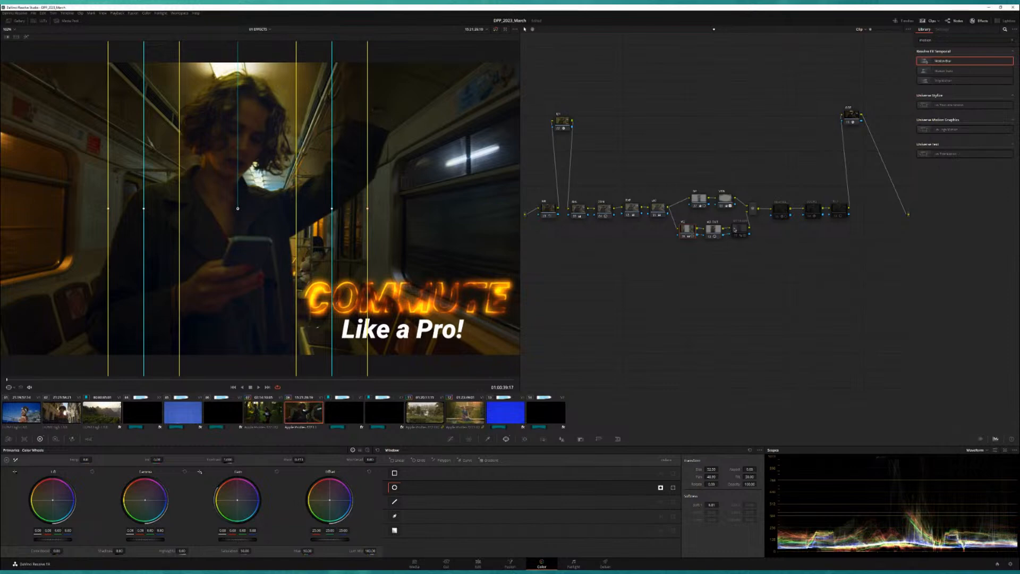
click(737, 233)
click(736, 235)
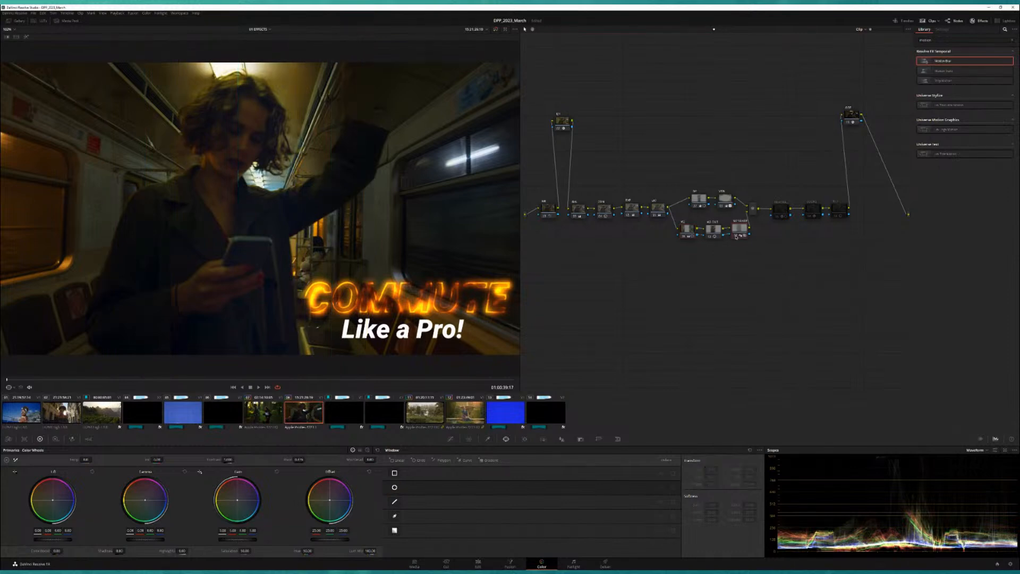
drag(740, 229, 739, 231)
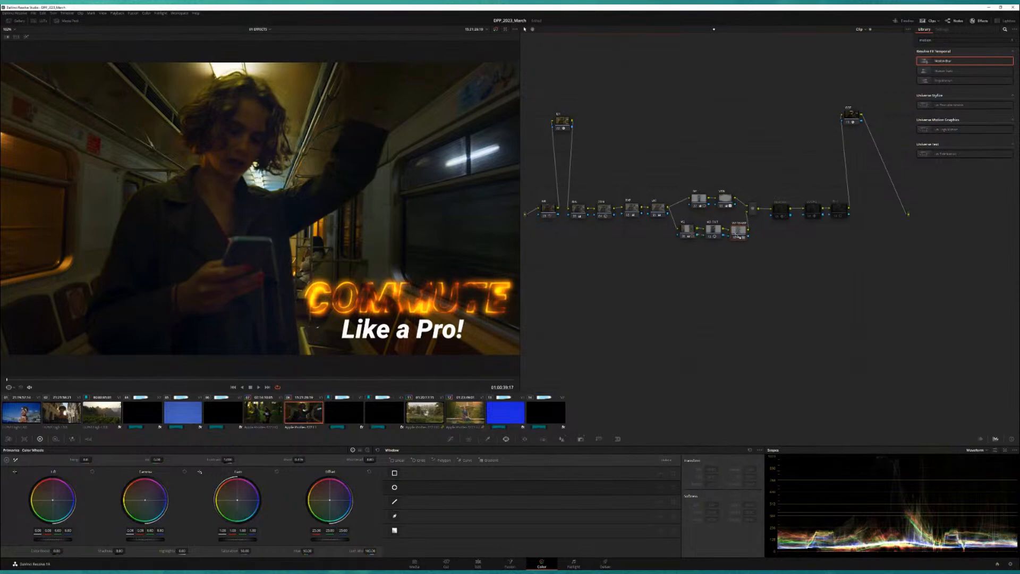
click(714, 230)
click(562, 440)
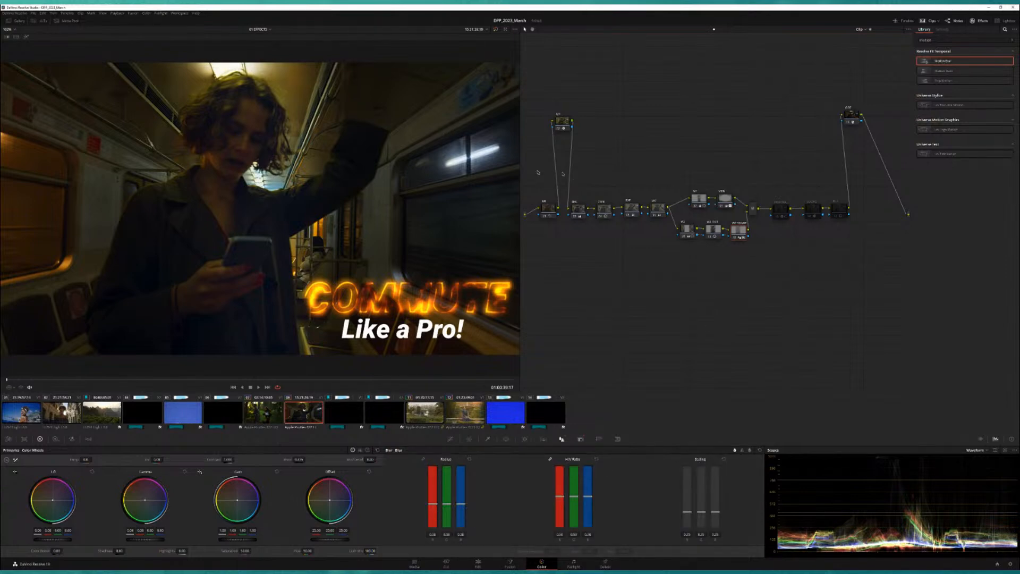
- Compare the woman's face up close with the lower branch's last node off and on, then fit the image to the viewer
scroll(231, 130, up, 2)
scroll(230, 130, up, 3)
drag(231, 129, 272, 240)
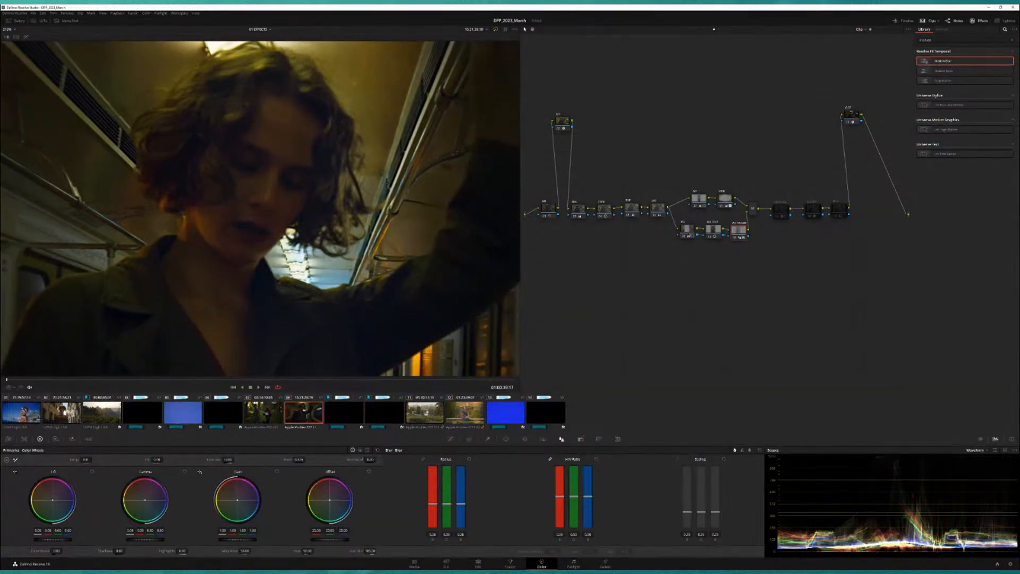
click(736, 237)
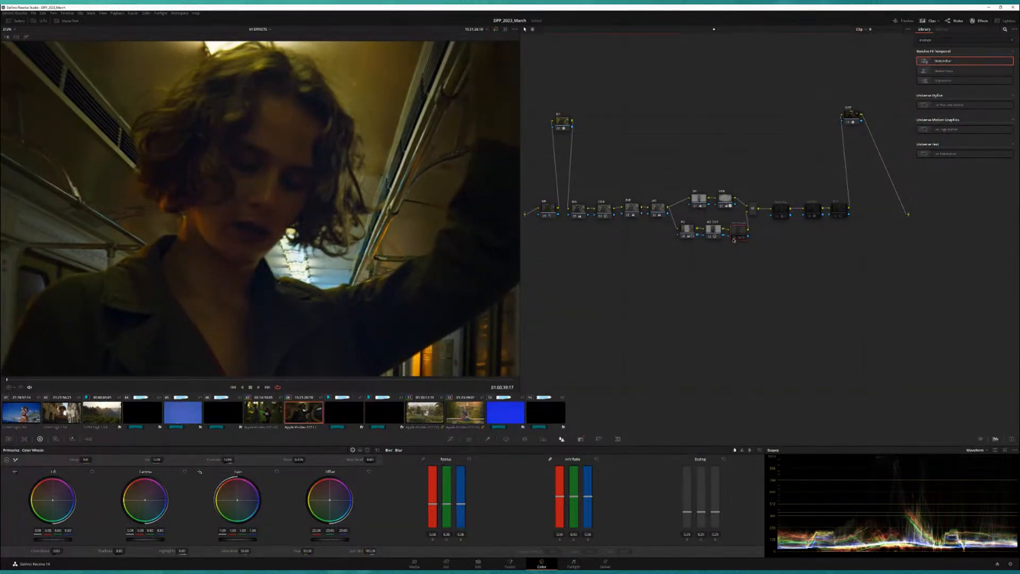
click(734, 238)
click(733, 238)
click(733, 238)
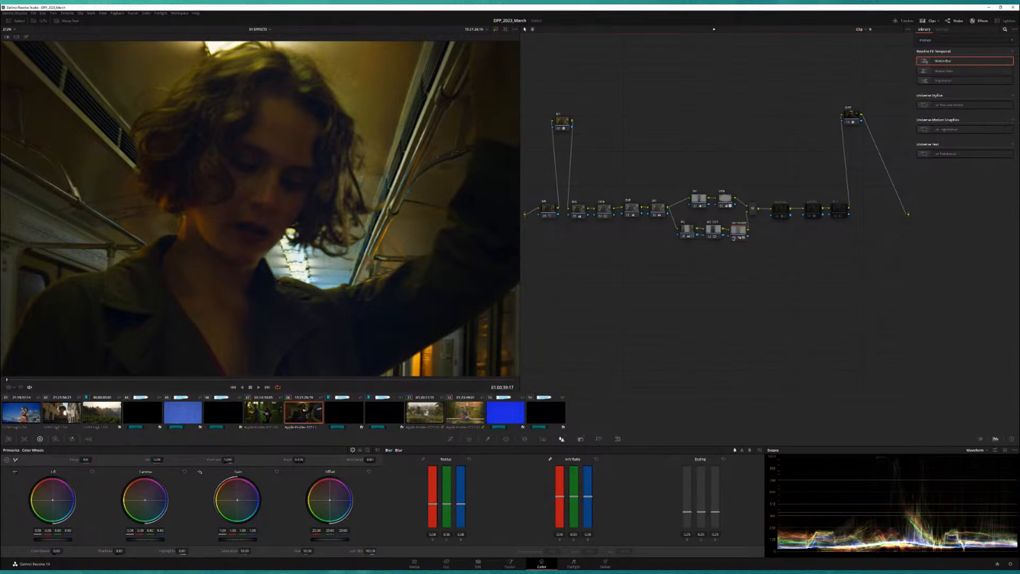
click(733, 238)
click(734, 238)
click(9, 30)
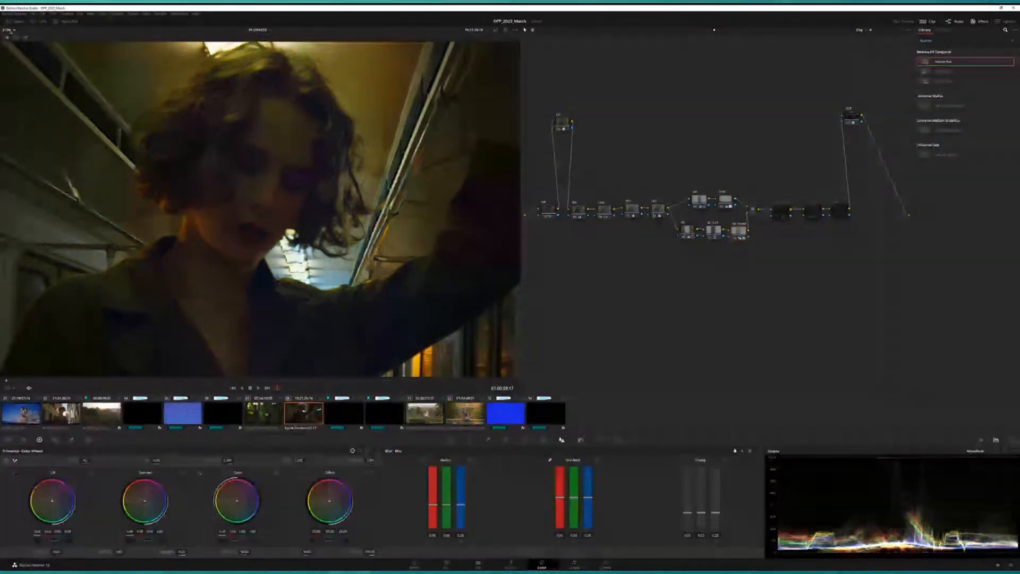
click(12, 37)
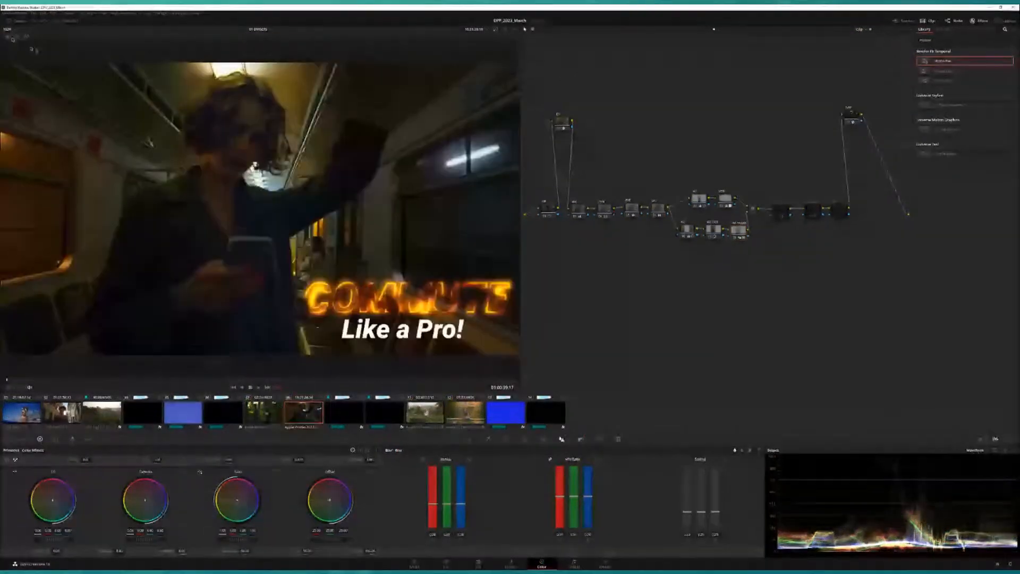
- Select the uni.Heatwave node, show the mini timeline, and disable the two title tracks above the footage
click(779, 214)
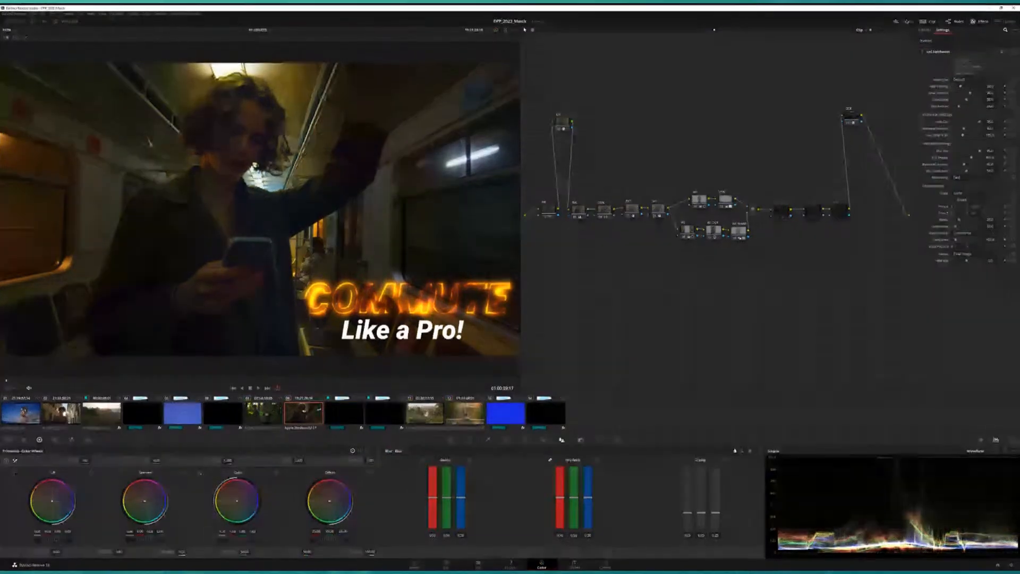
click(905, 21)
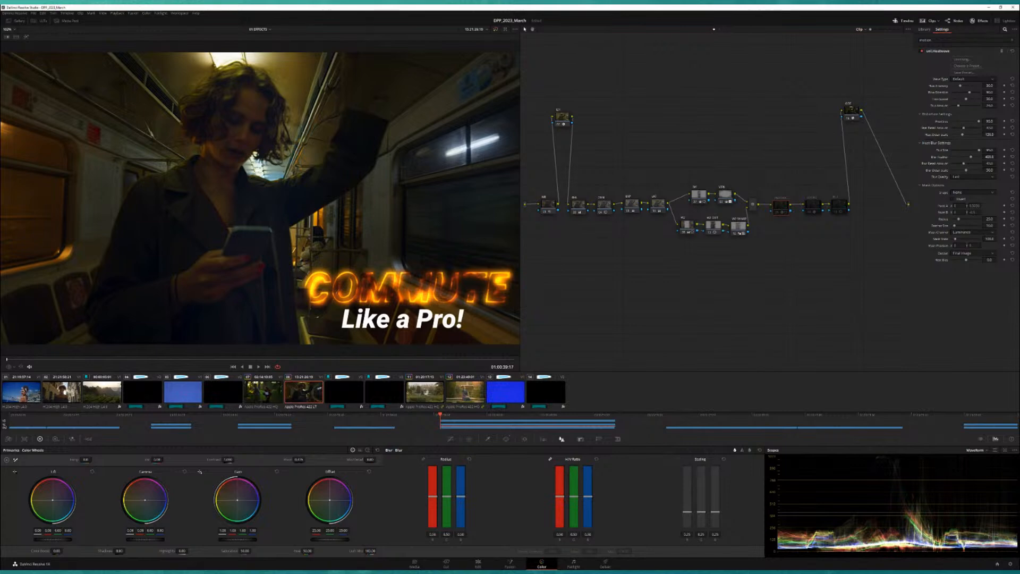
click(5, 424)
click(4, 422)
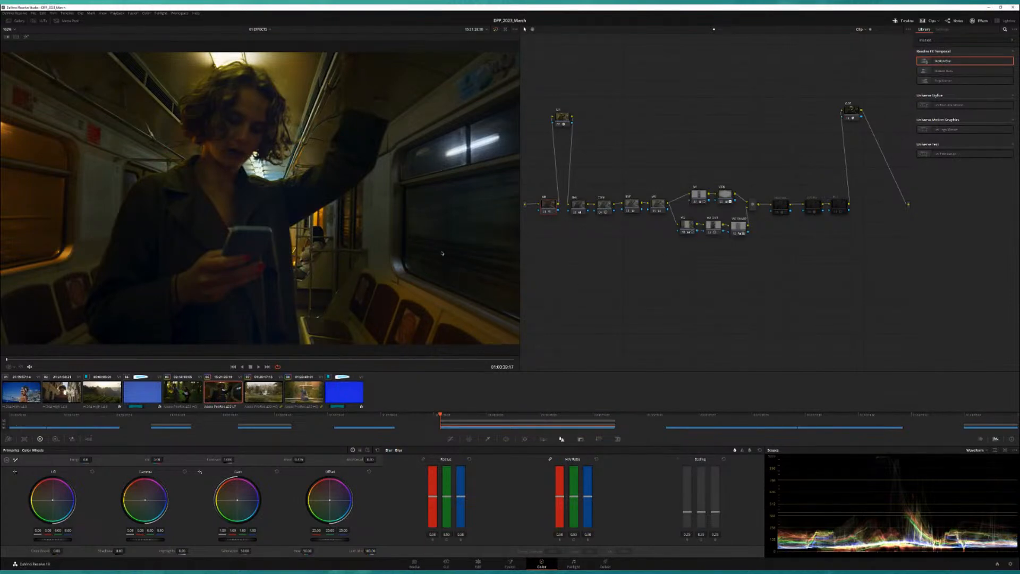
- Compare the subway shot with the uni.Heatwave node on and off, and bring up the effect settings of the following node
click(779, 211)
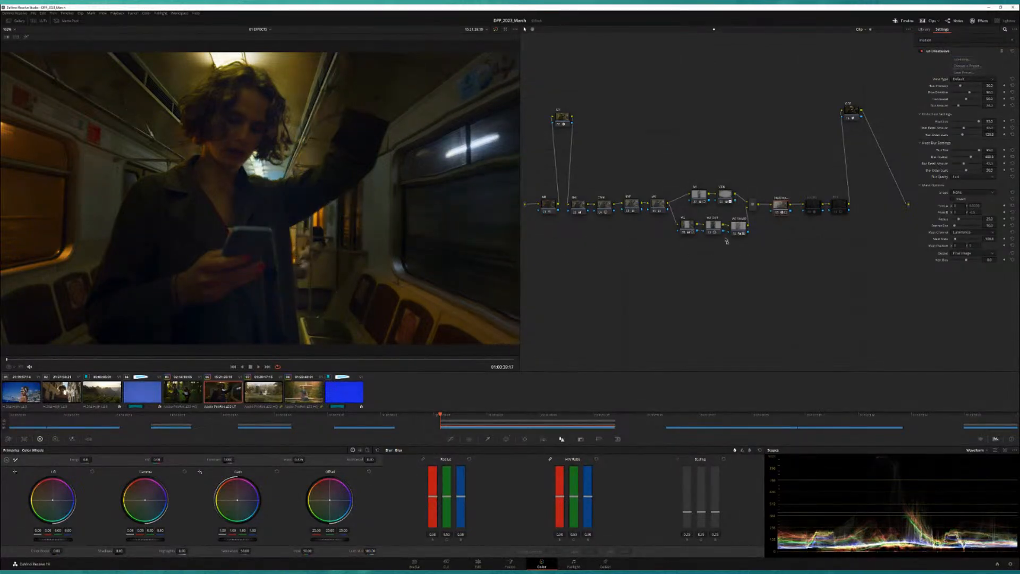
click(779, 213)
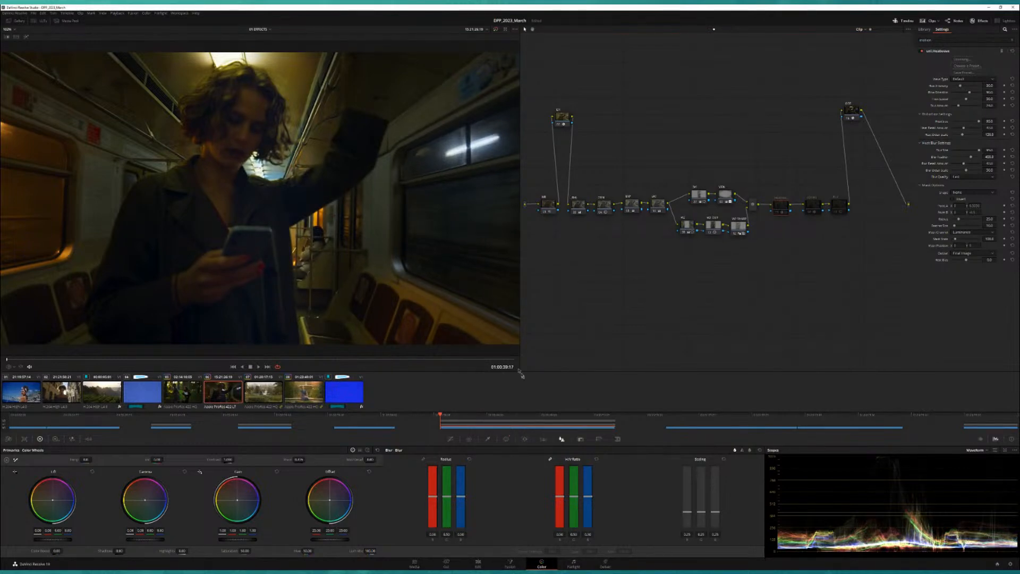
click(808, 213)
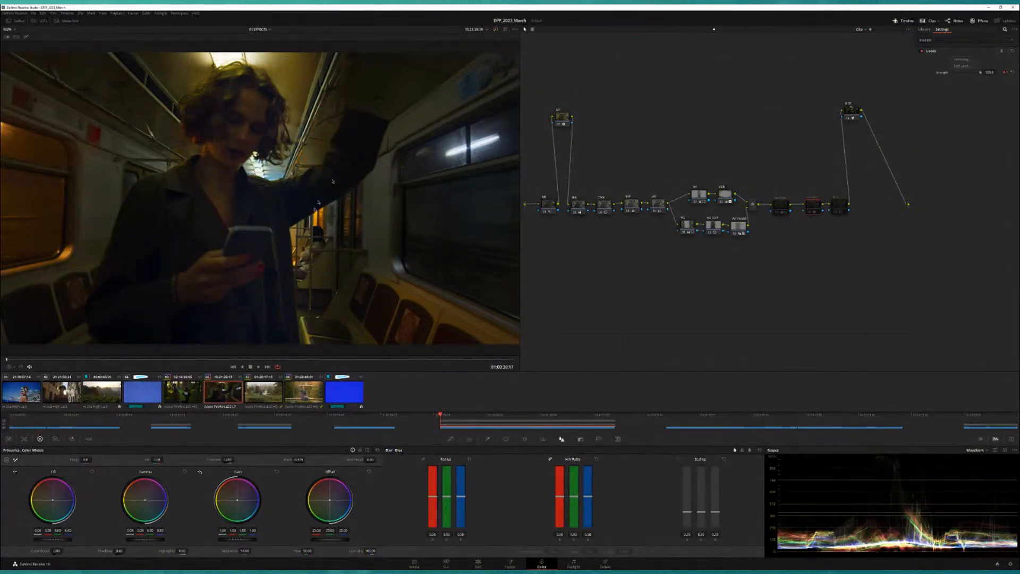
- Check the subway shot's grade at the Looks node and open that node's Magic Bullet Looks setup
click(809, 213)
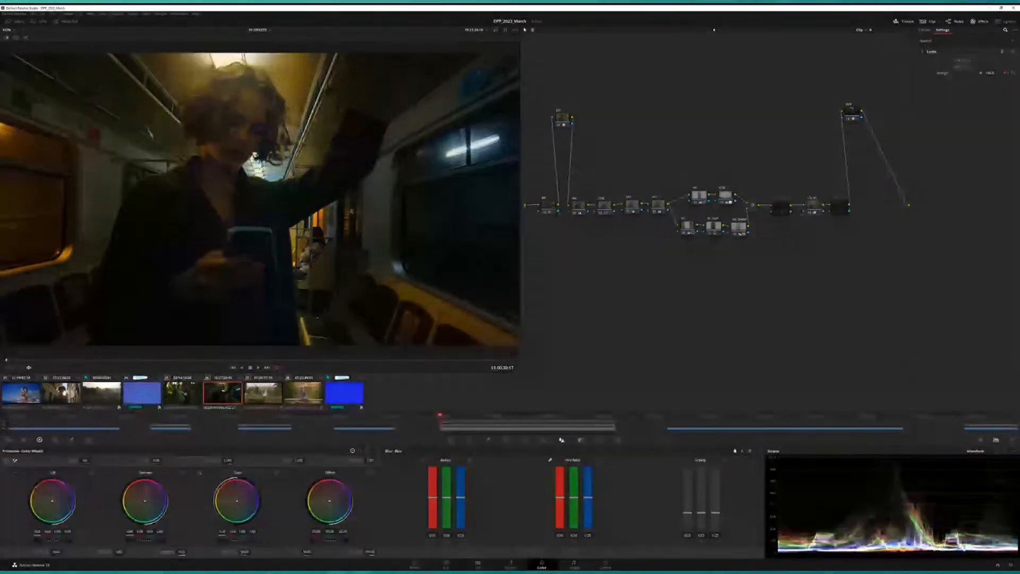
click(811, 213)
click(811, 212)
click(835, 211)
click(813, 211)
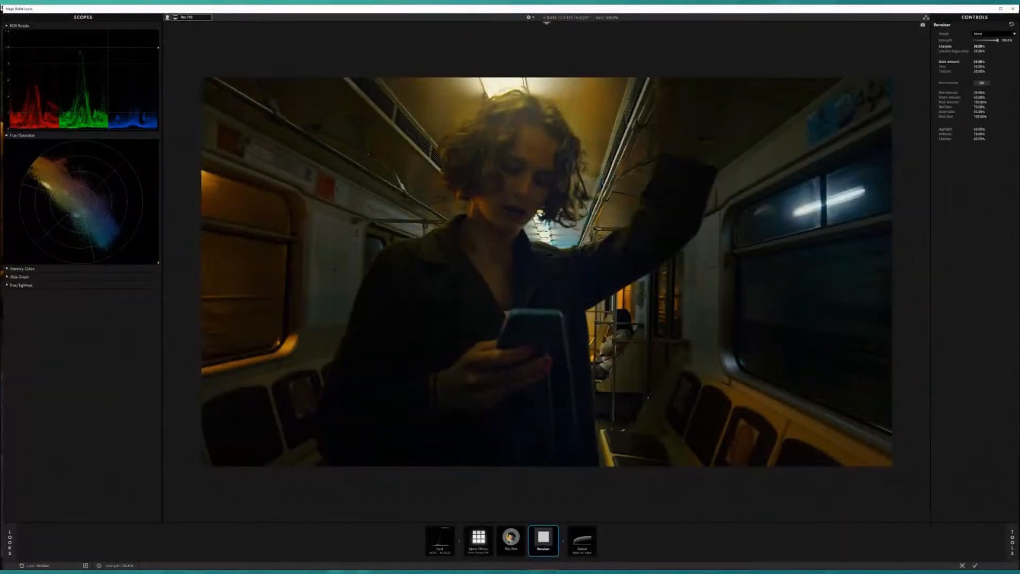
- Examine the look's Film Print, Renoiser, Optical Diffusion and input Color Management settings, and close it without applying changes
click(510, 541)
click(540, 538)
click(484, 541)
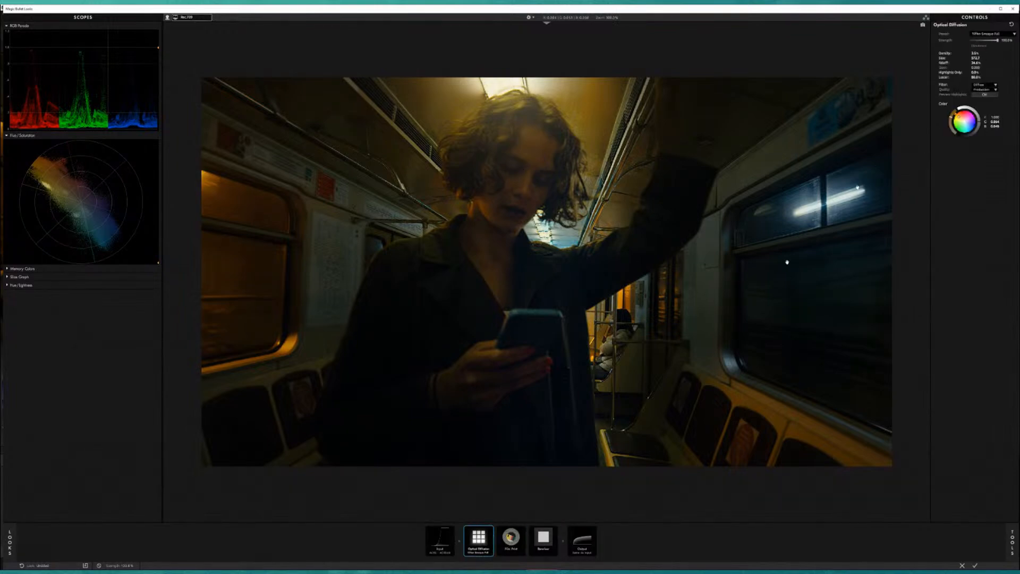
click(490, 530)
click(490, 529)
click(445, 540)
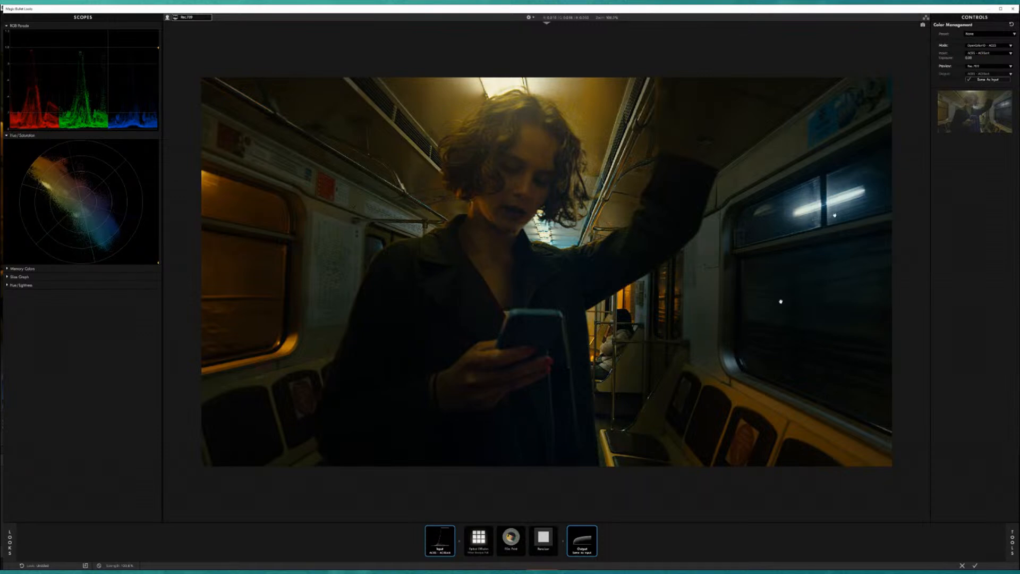
click(962, 566)
- Turn on the title tracks above the subway shot and go to the Edit page
click(472, 295)
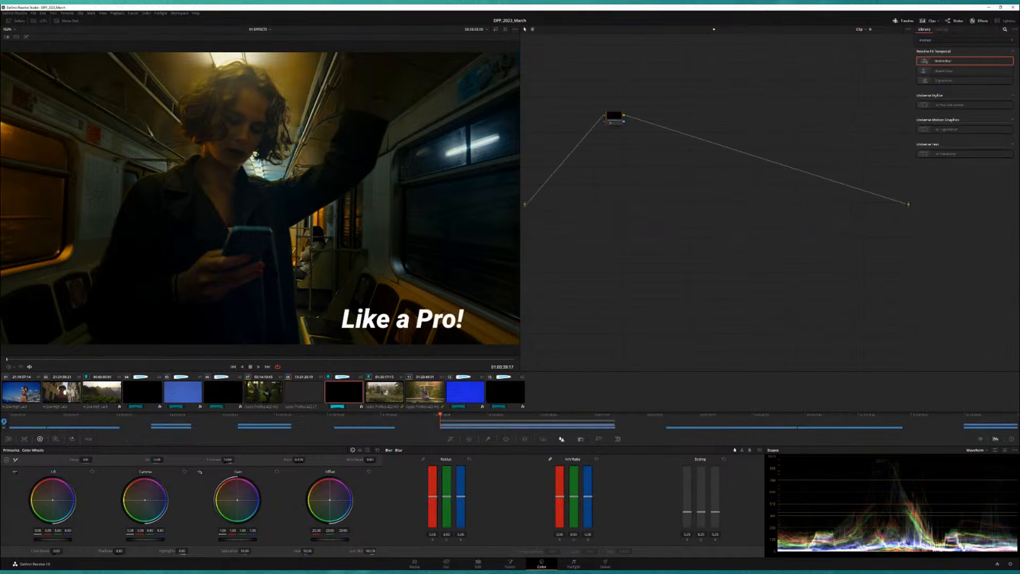
click(5, 421)
click(477, 564)
- Move the existing fiery COMMUTE title on Video 3 further along the timeline, clear of the subway shot
drag(683, 451, 567, 418)
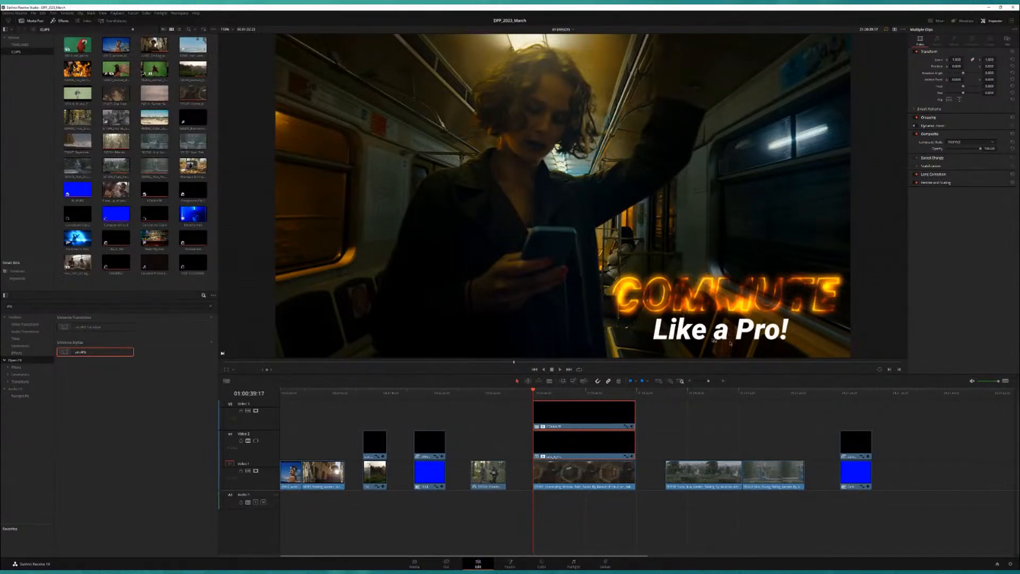
click(601, 417)
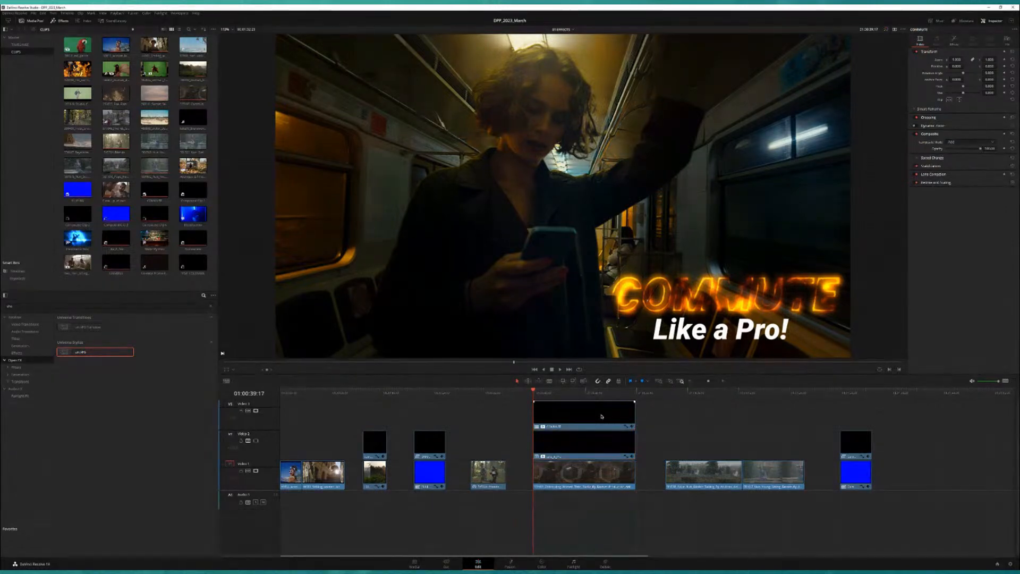
drag(600, 417, 739, 417)
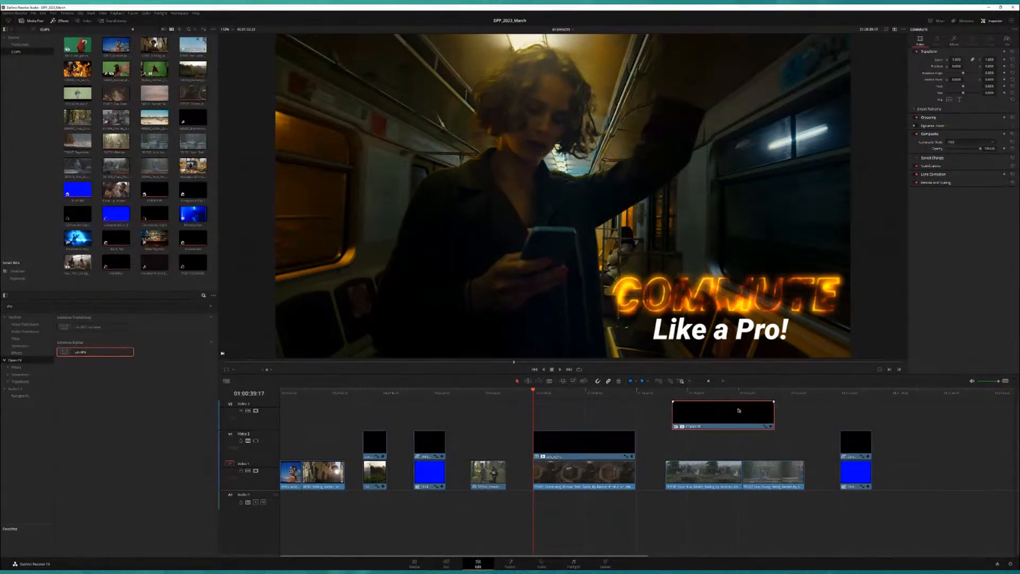
- Search the effects for "text" and place a basic Text title on Video 3 above the subway shot
click(566, 394)
click(18, 306)
text(text)
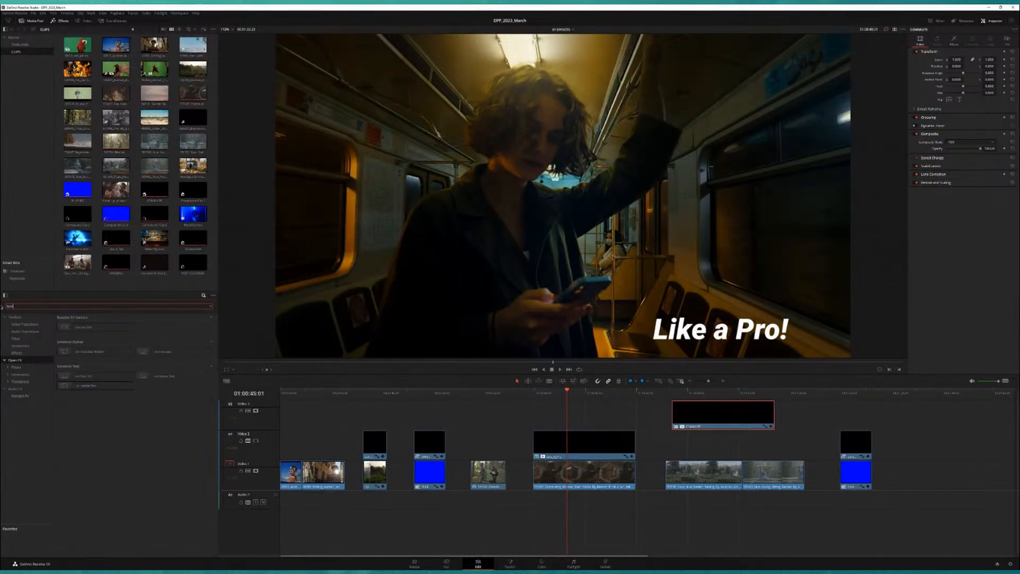
click(15, 317)
click(80, 328)
drag(80, 328, 561, 420)
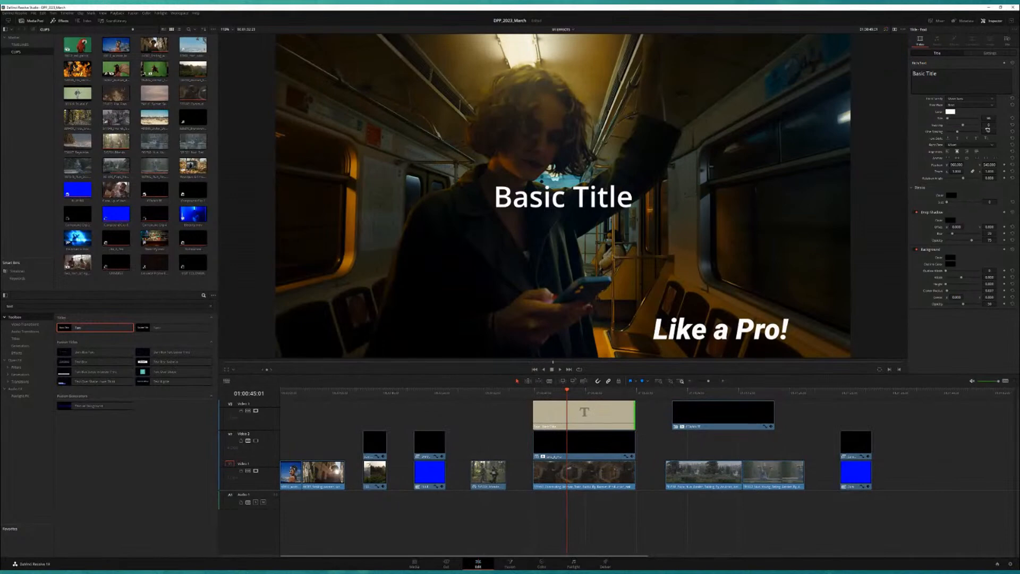
- Replace the new title's text with "COMMUTE"
drag(959, 72, 894, 68)
text(C)
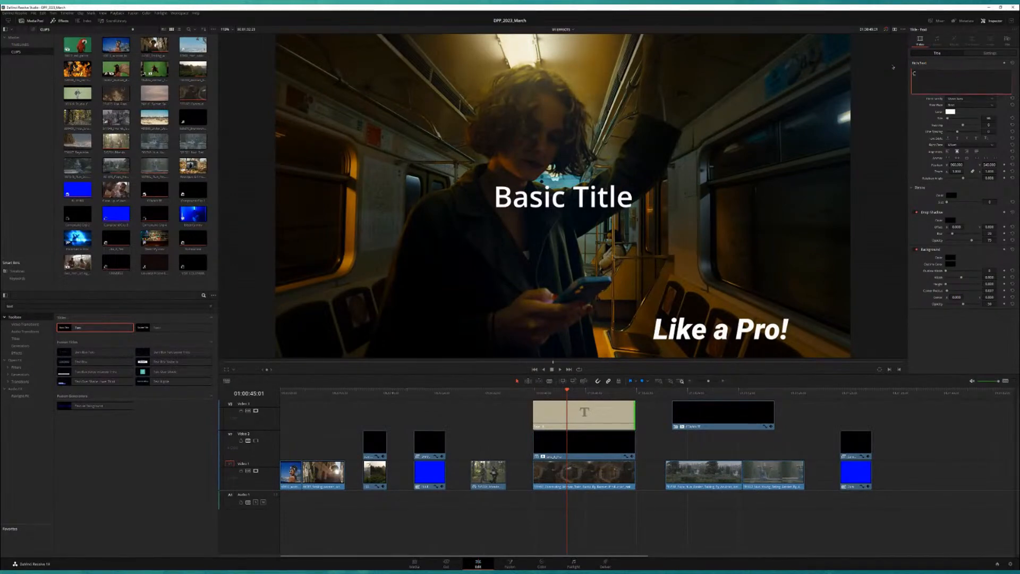
text(OMMUTE)
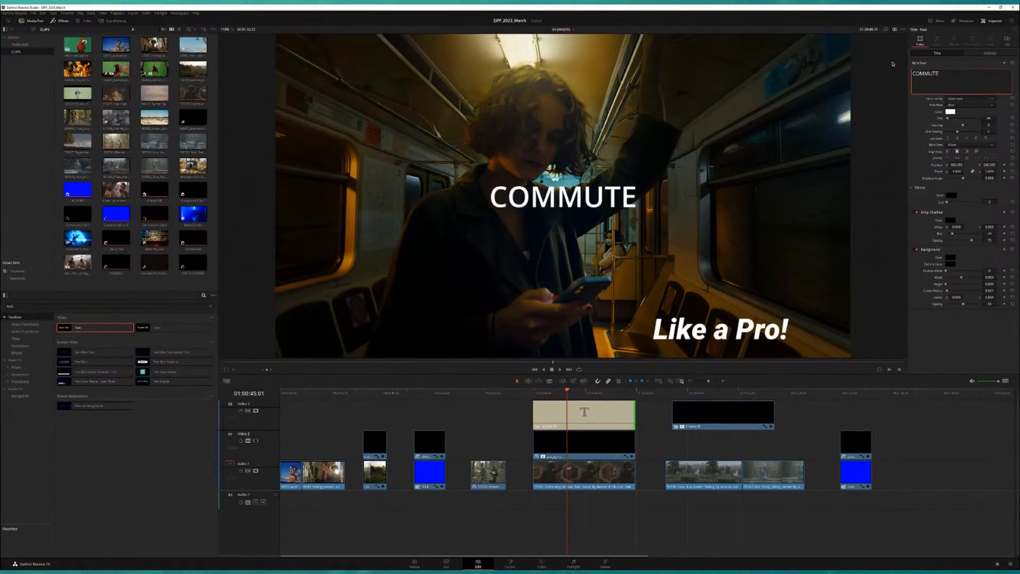
- Enlarge the COMMUTE title and set it in a heavy italic Roboto font matching the "Like a Pro!" line
click(981, 100)
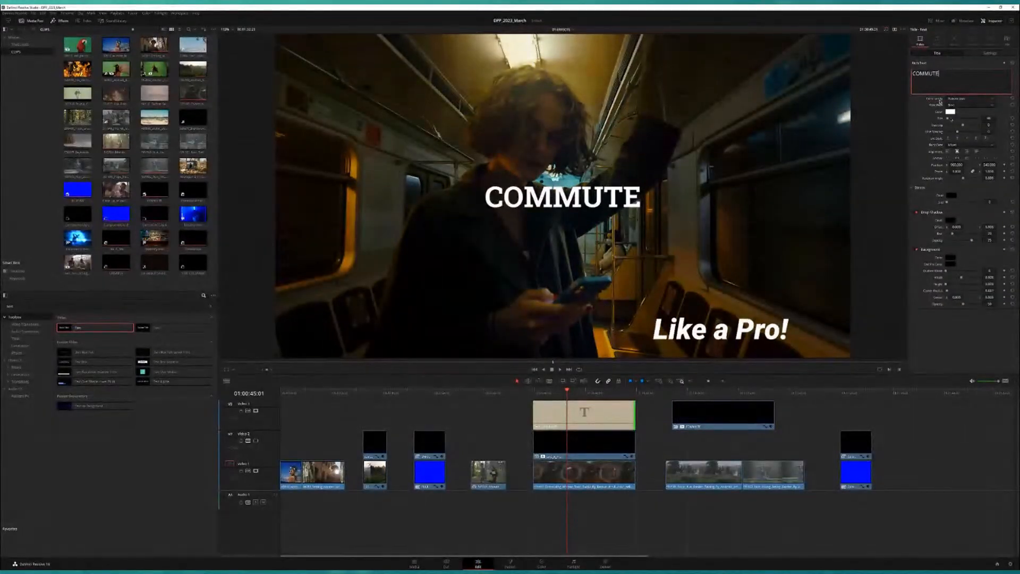
mouse_move(989, 118)
mouse_down()
mouse_move(1009, 118)
mouse_move(988, 118)
mouse_up()
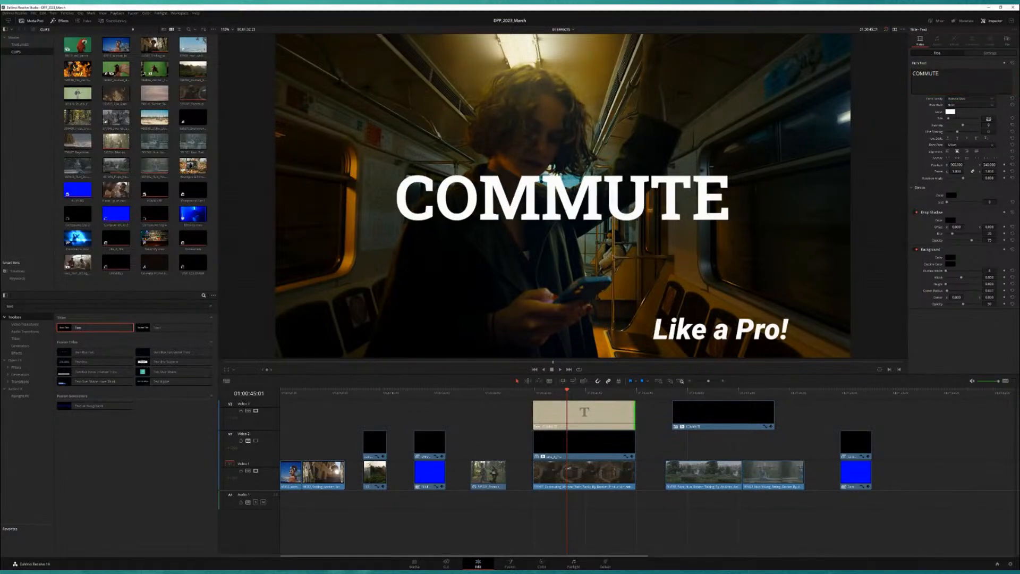
click(970, 106)
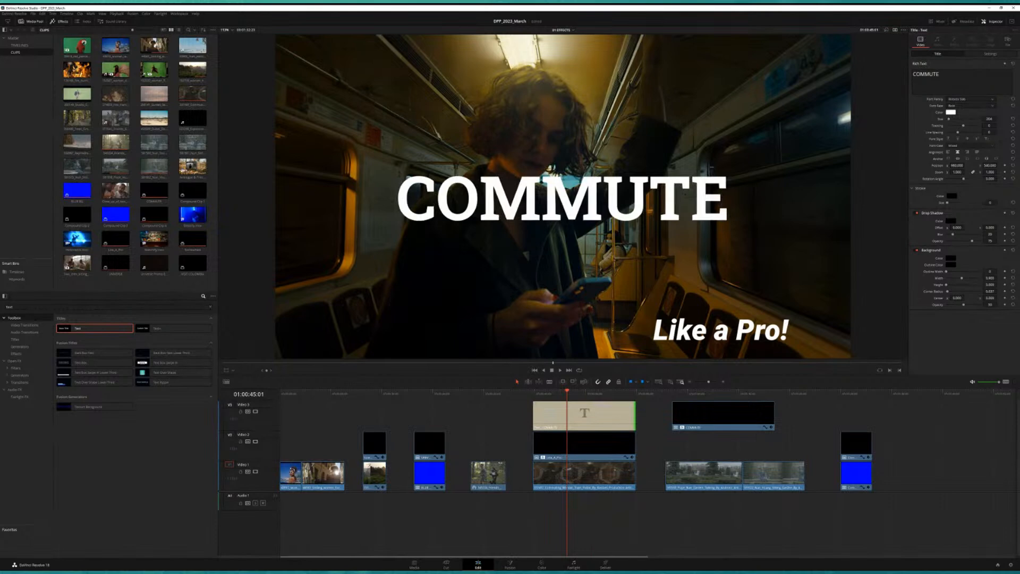
click(966, 106)
click(966, 107)
click(964, 113)
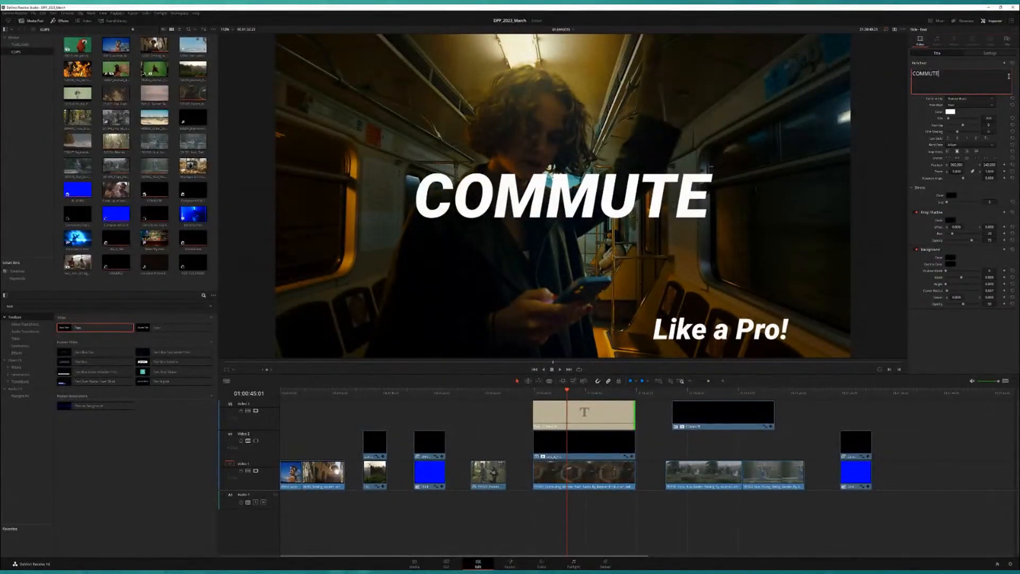
- Reposition the COMMUTE title in the frame so it sits directly above "Like a Pro!" with their ends aligned
click(990, 53)
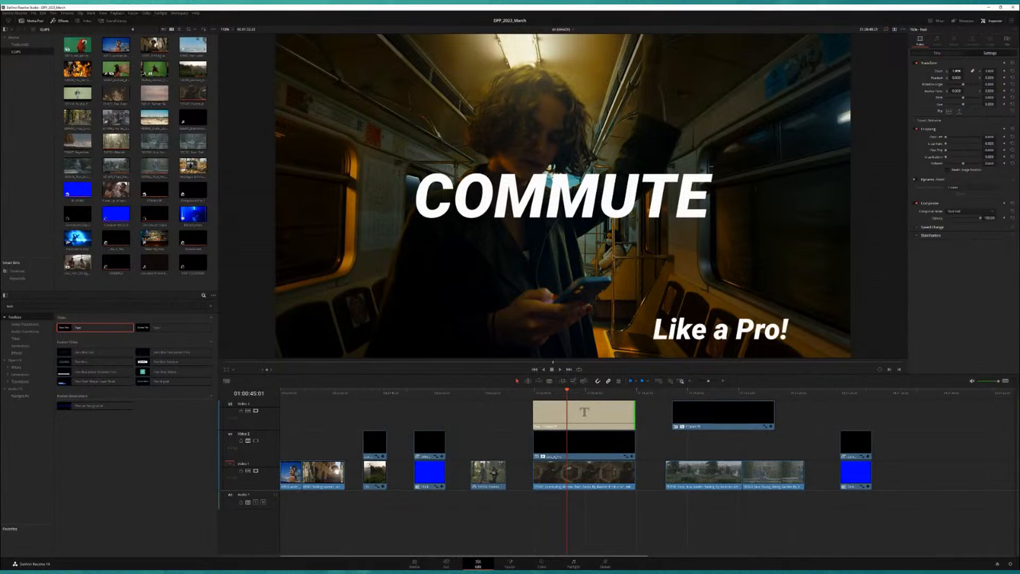
drag(957, 70, 925, 71)
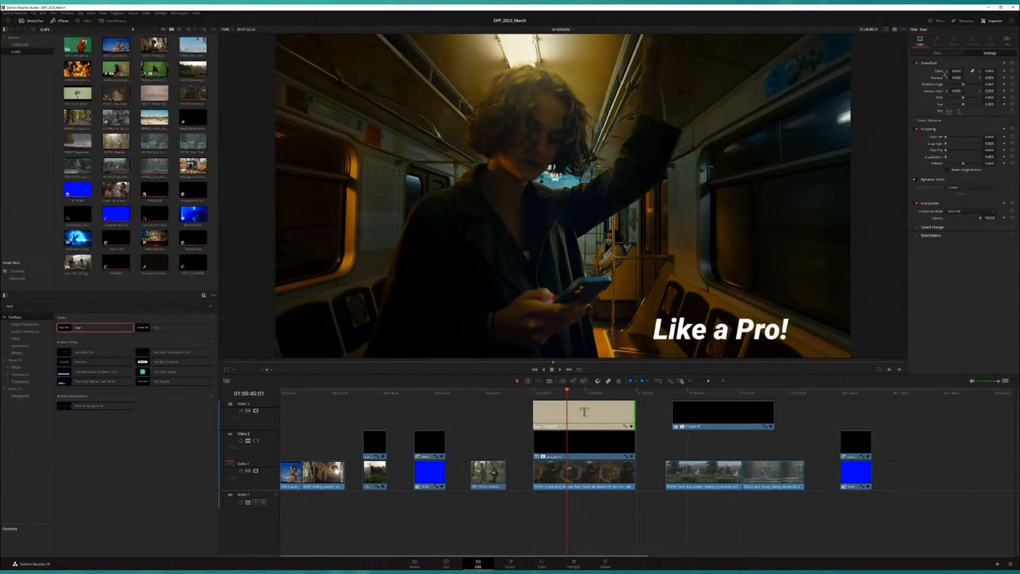
drag(956, 78, 981, 77)
- Search the OpenFX effects for Luster and try to apply it to the COMMUTE text title
double_click(9, 306)
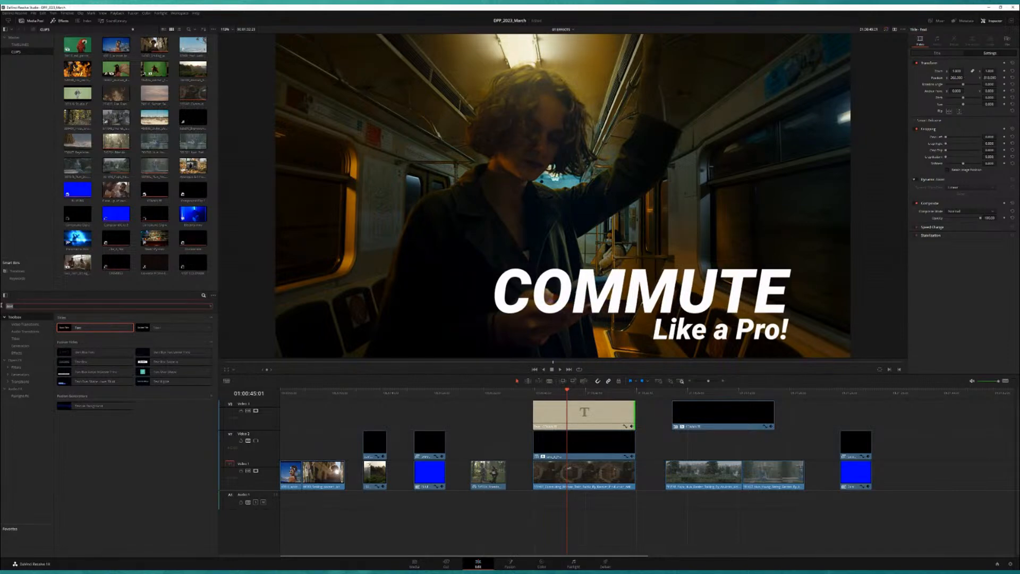
text(fusion)
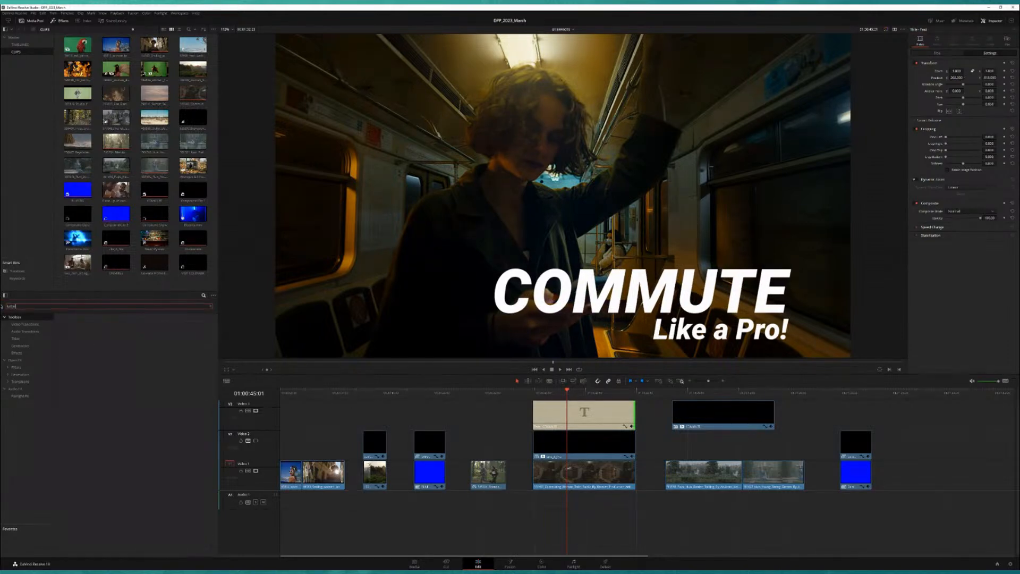
click(15, 360)
drag(95, 328, 581, 412)
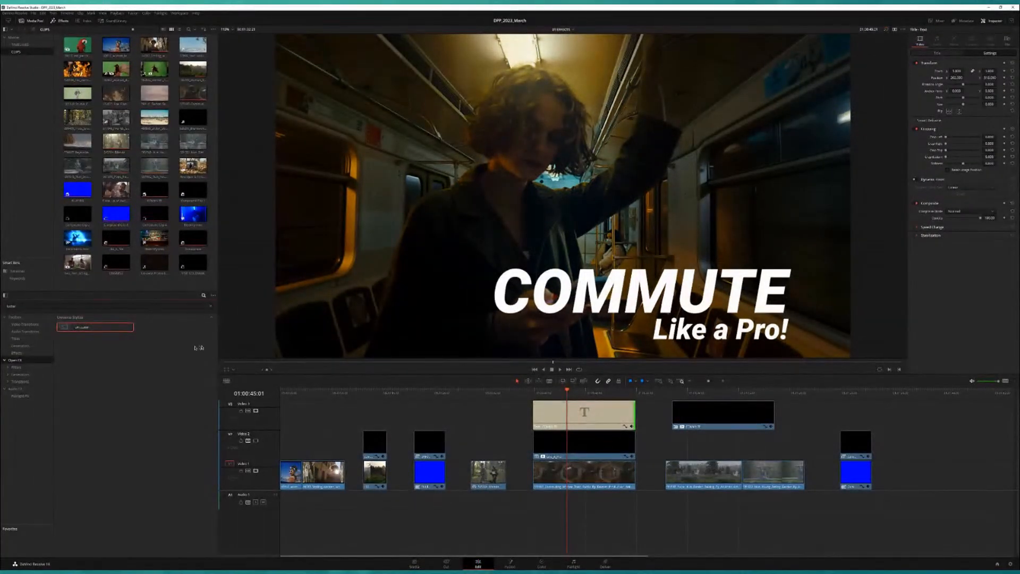
- Convert the COMMUTE title into a compound clip and apply the Luster effect to it
click(621, 420)
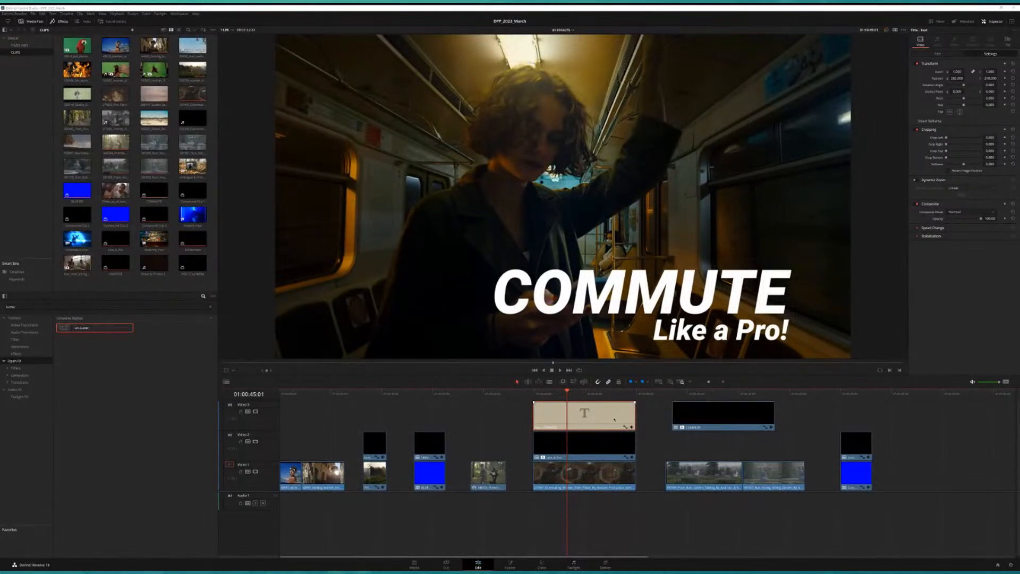
key(Return)
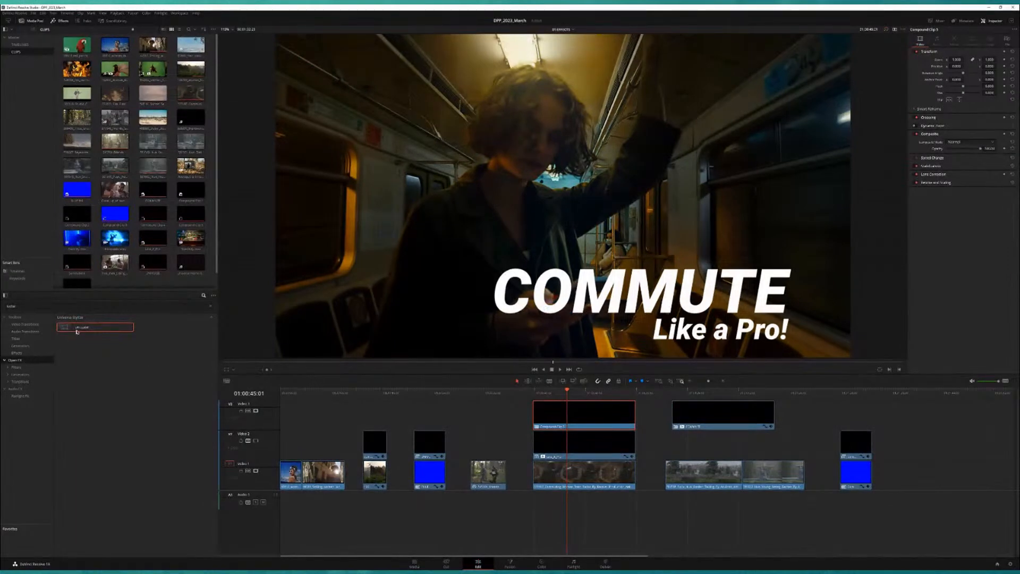
drag(82, 328, 584, 415)
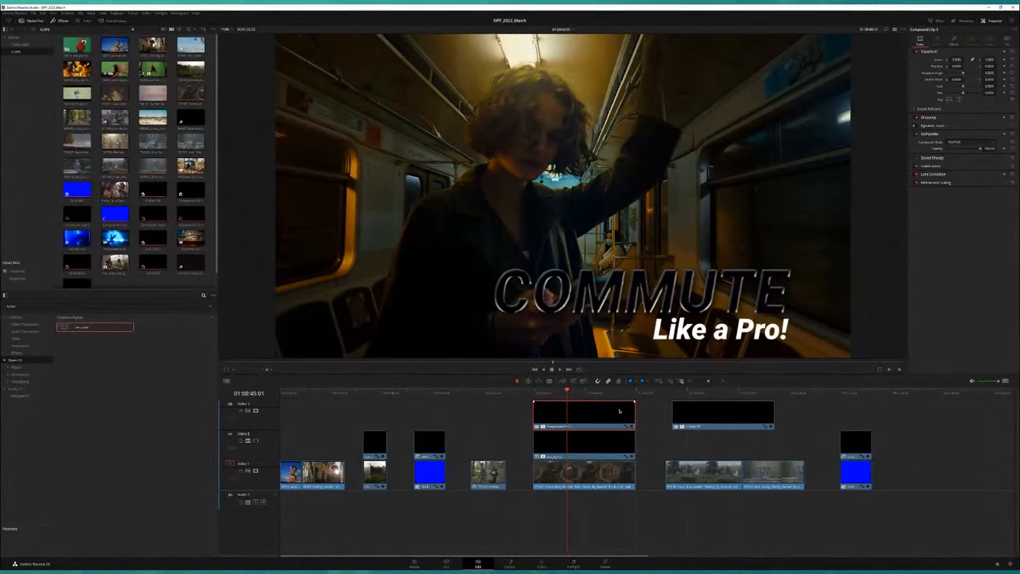
- Set Luster's source to Original and lower its bevel roughness to 0 for smooth embossed lettering
click(954, 40)
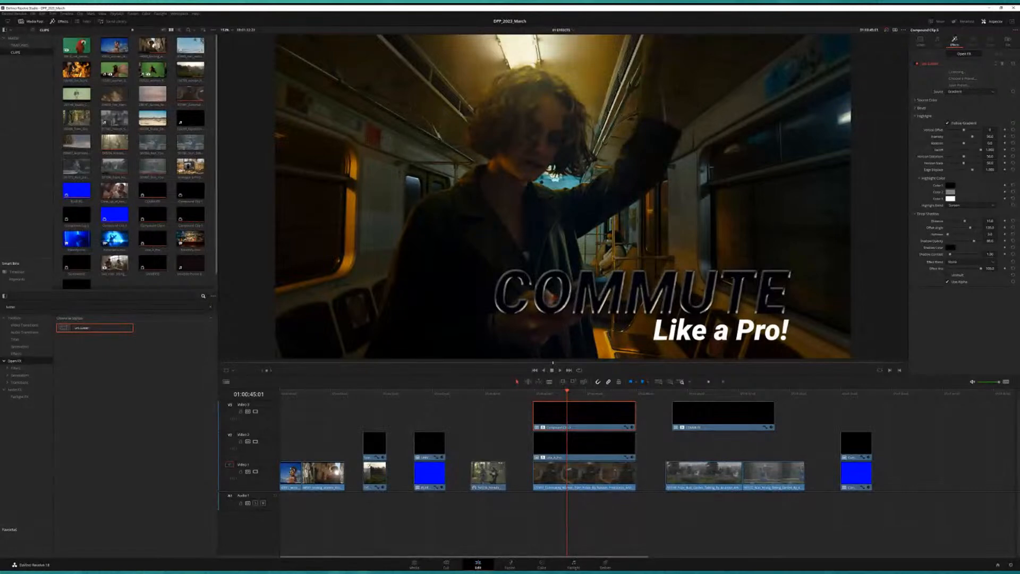
click(971, 92)
click(960, 99)
click(924, 107)
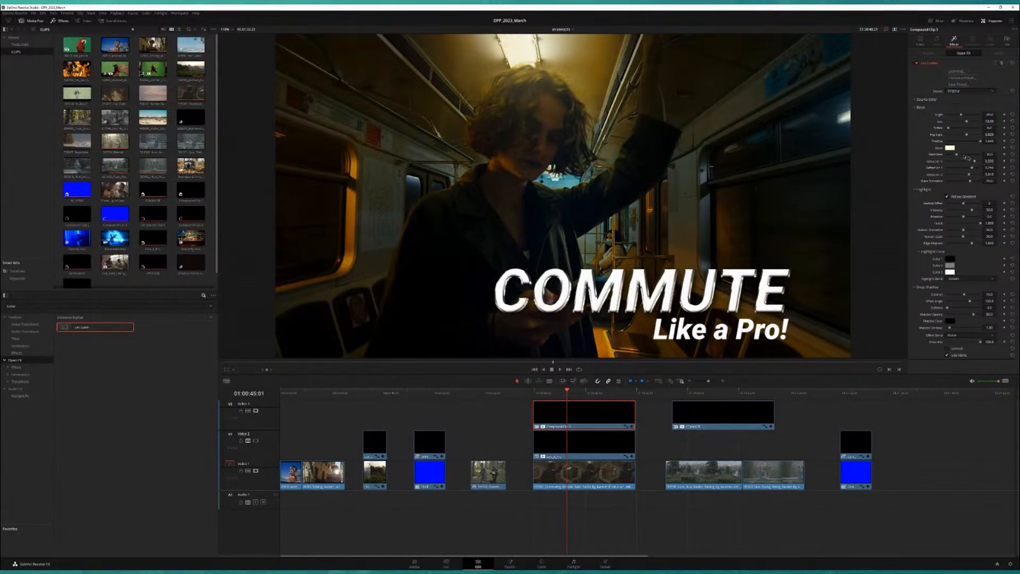
click(990, 154)
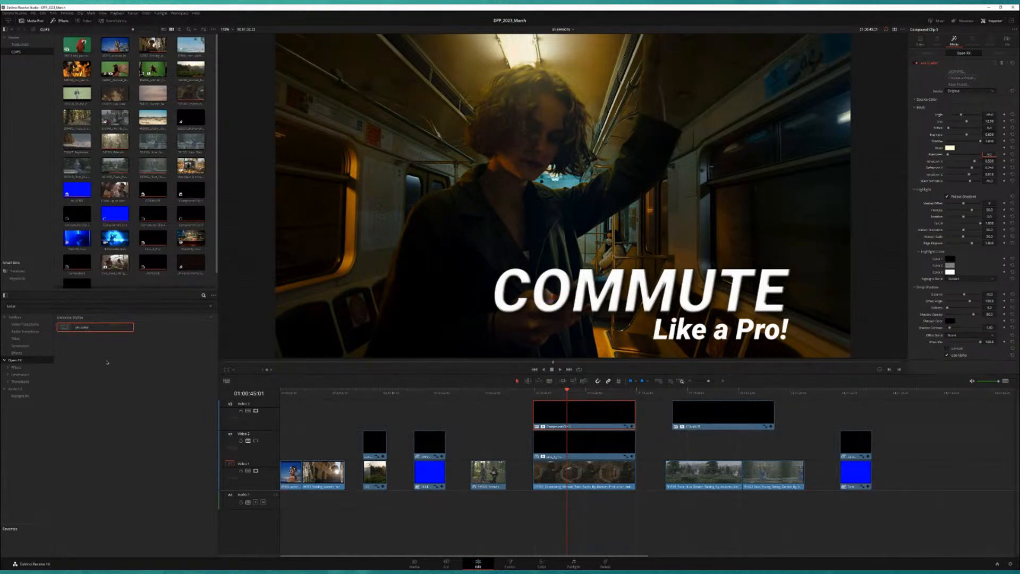
- Find the Electrify effect, apply it to the COMMUTE compound clip, and load an orange glow preset
drag(31, 307, 1, 306)
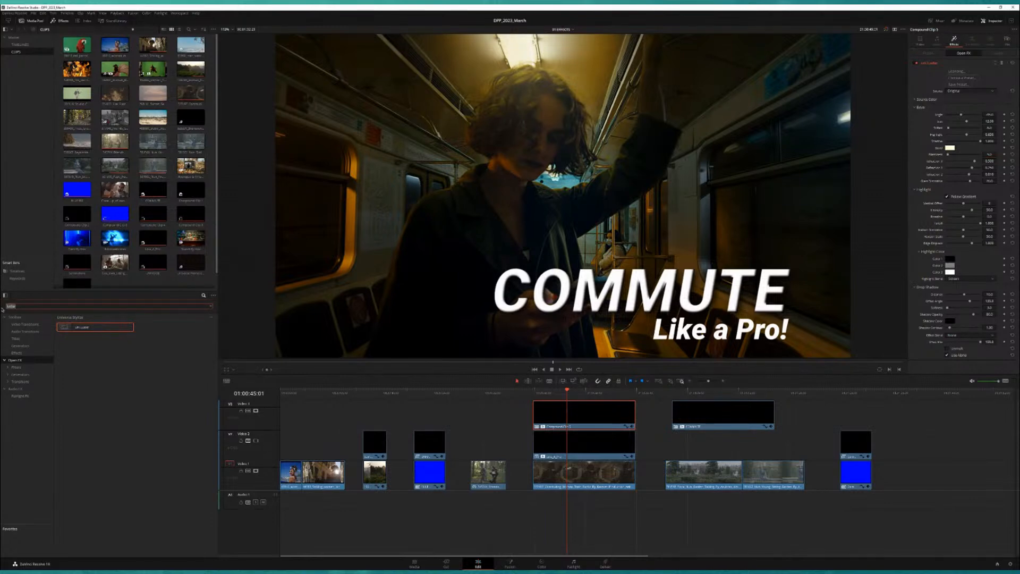
text(electri)
drag(143, 314, 569, 416)
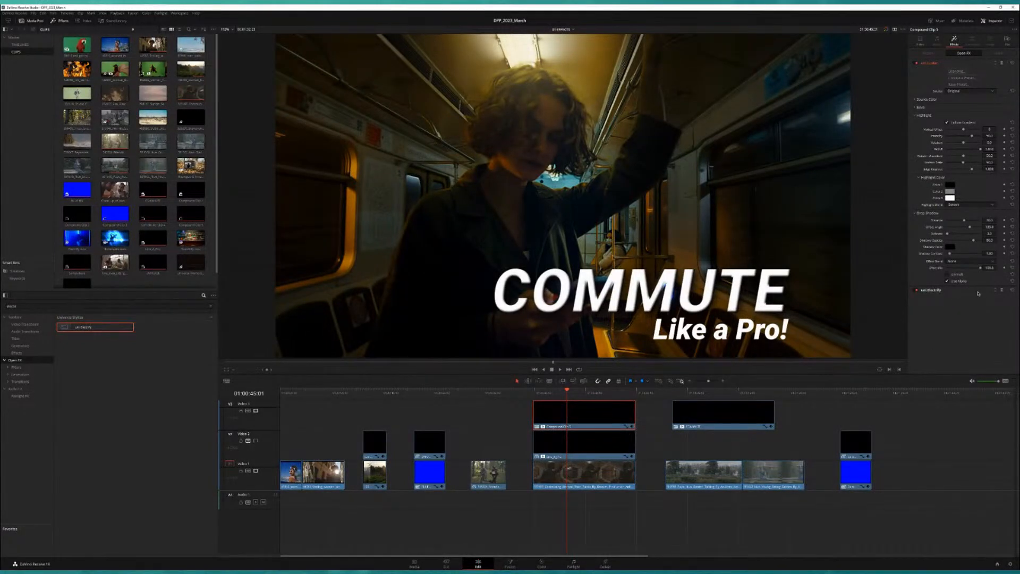
click(958, 293)
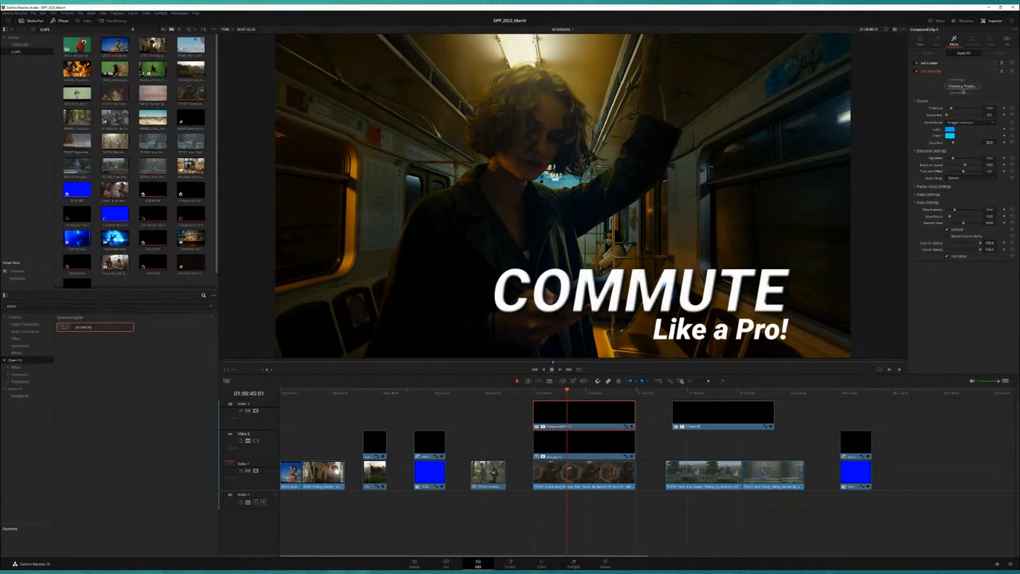
click(961, 93)
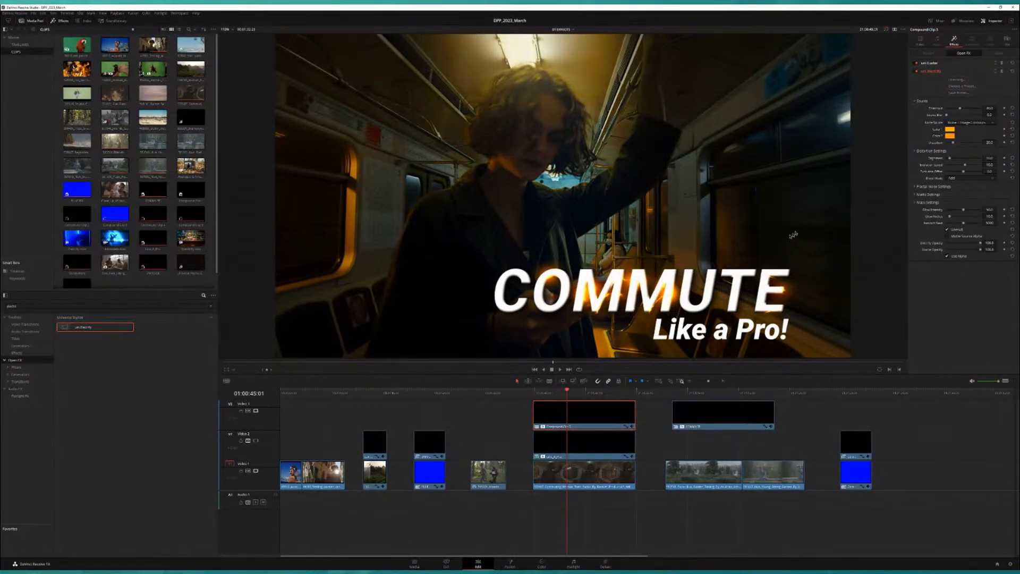
- Change Electrify's blend mode to show only the orange glow without the white lettering, and set its distortion to 0
mouse_move(562, 396)
mouse_down()
mouse_move(553, 393)
mouse_move(614, 392)
mouse_move(563, 391)
mouse_up()
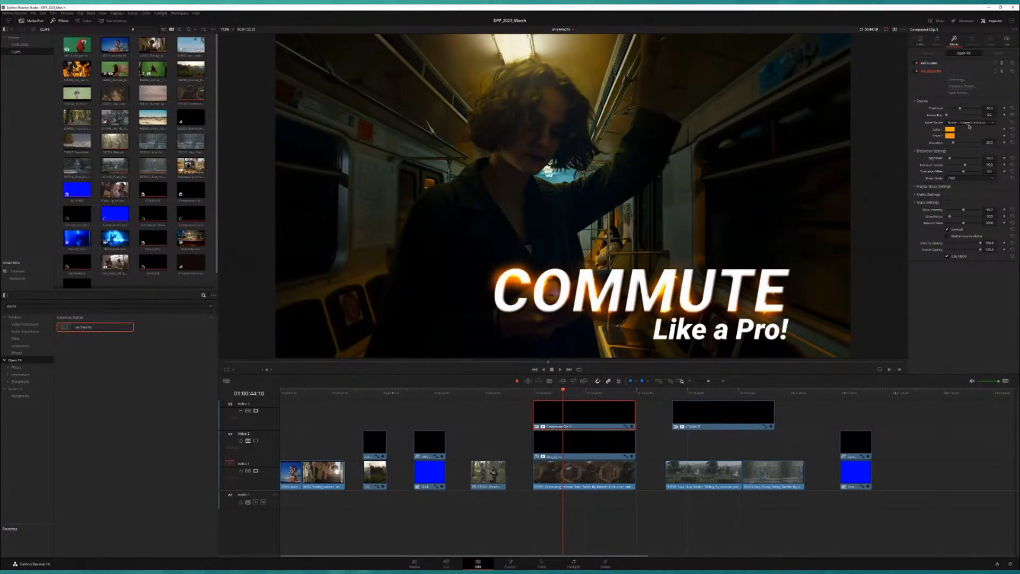
click(958, 179)
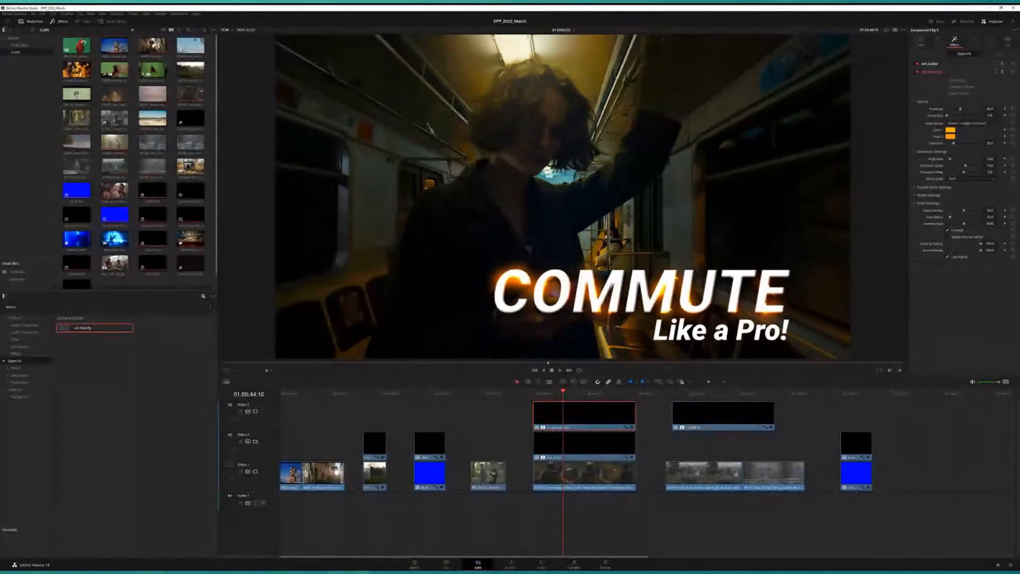
click(962, 186)
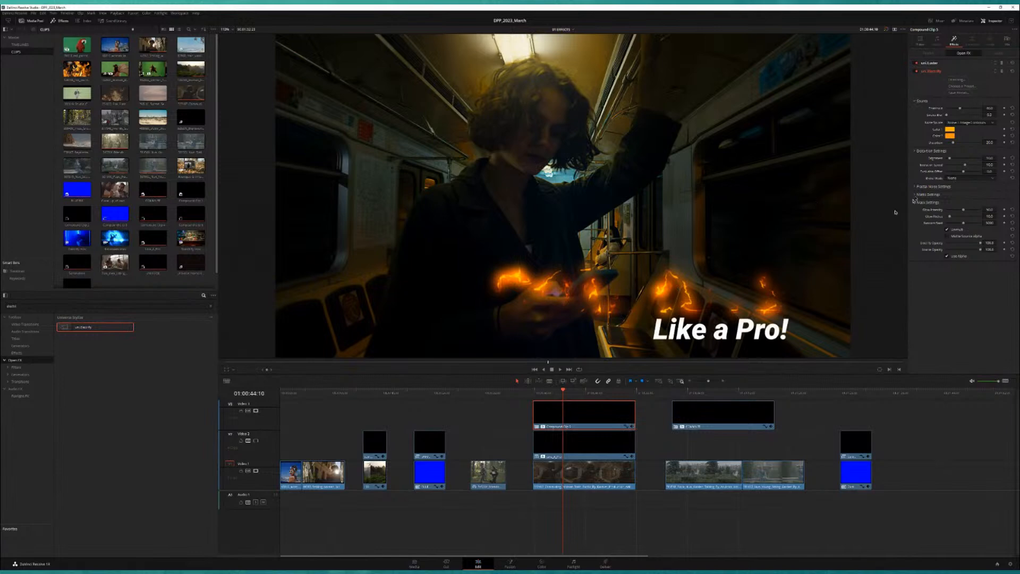
click(942, 144)
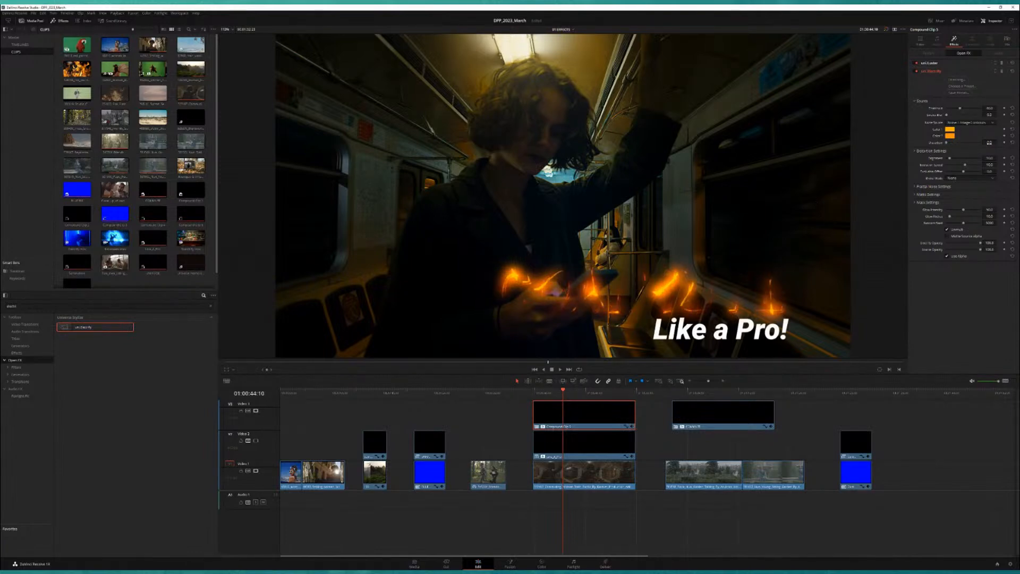
- Save the project and raise the matte brightness and contrast of the Electrify effect on the COMMUTE title
key(ctrl+s)
click(914, 195)
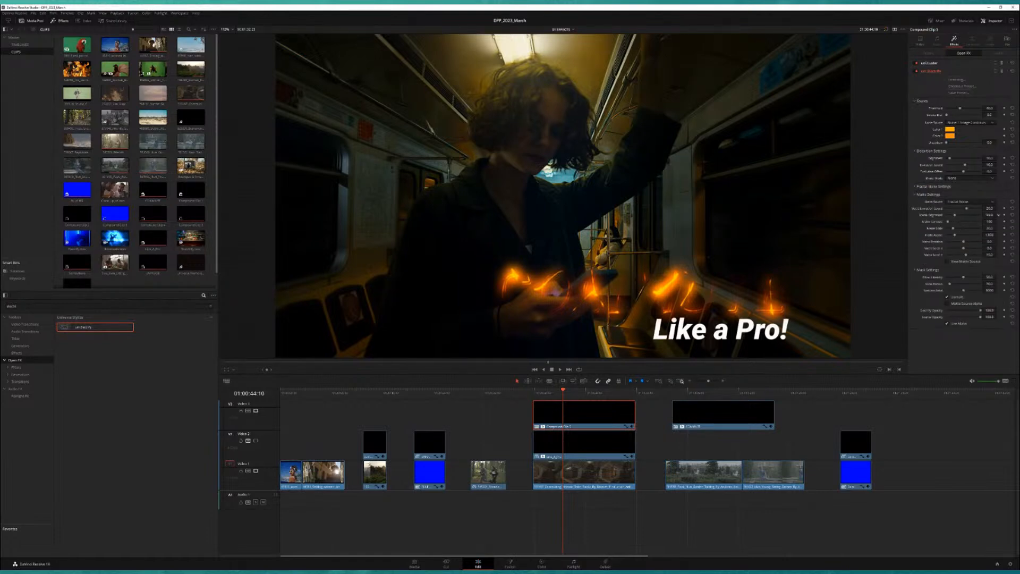
drag(989, 214, 984, 214)
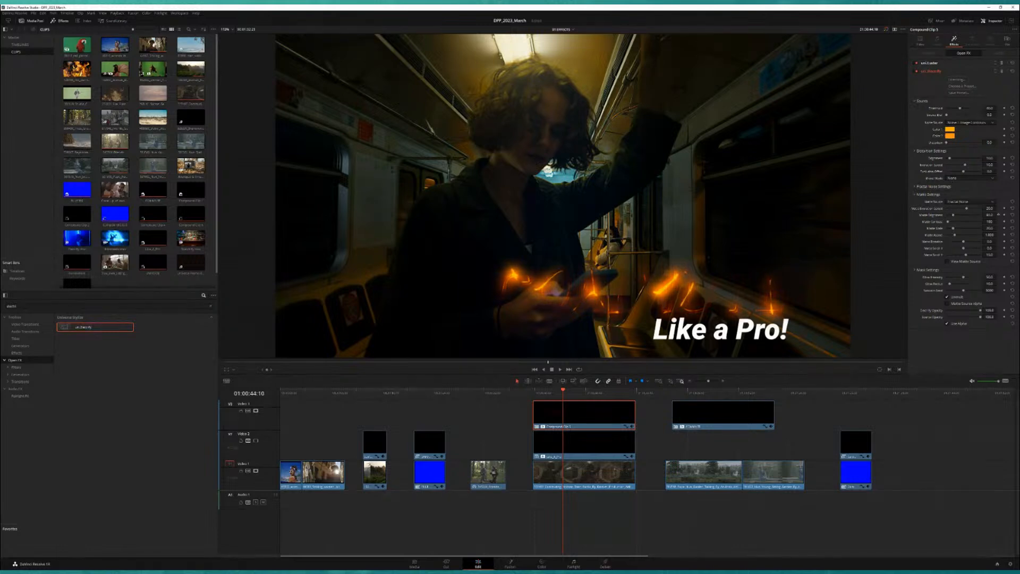
click(992, 216)
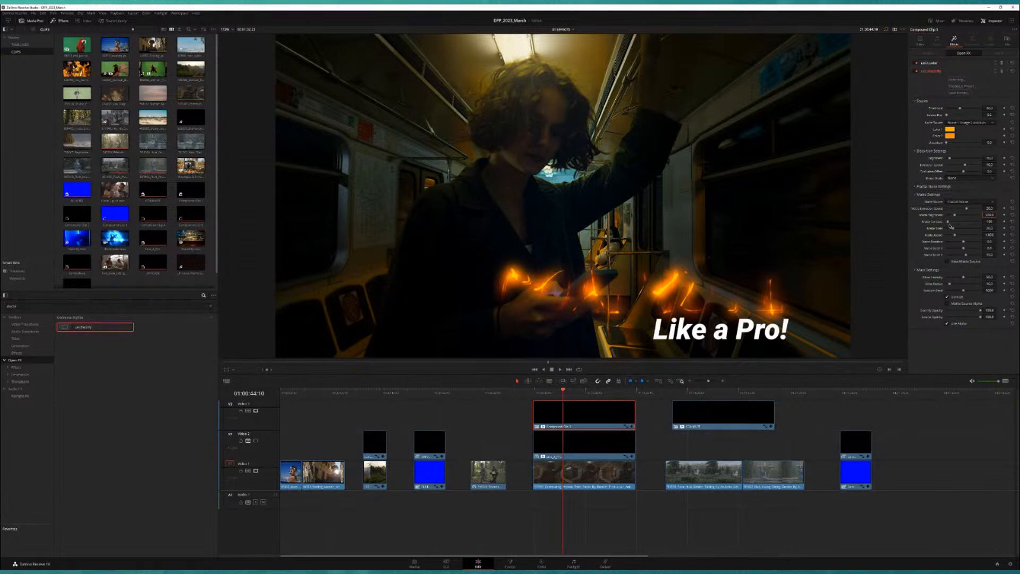
drag(950, 222, 953, 225)
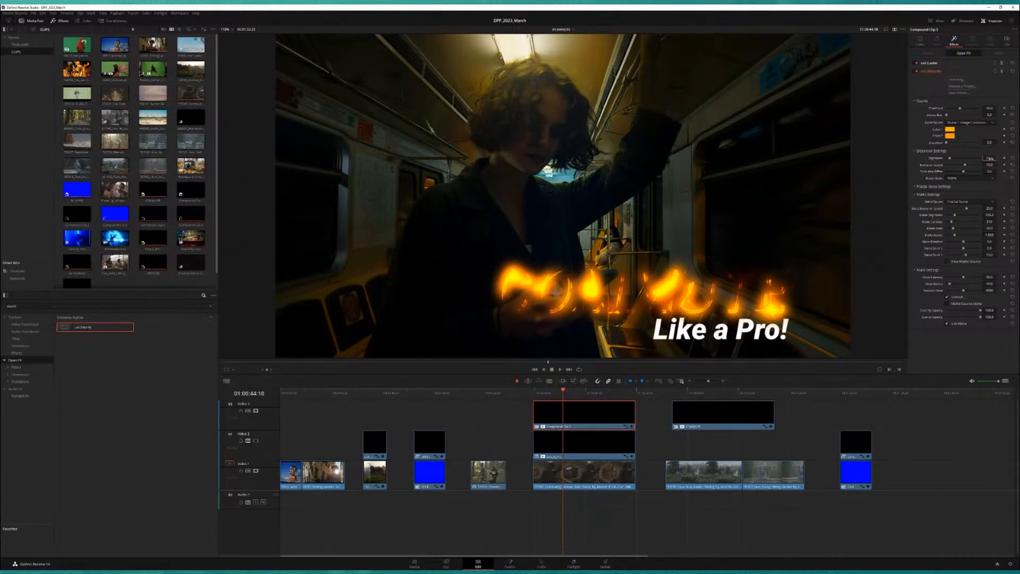
- Lower the first value in Electrify's Distortion Settings and adjust the matte scale, checking the glow at different frames
drag(990, 158, 989, 158)
double_click(990, 159)
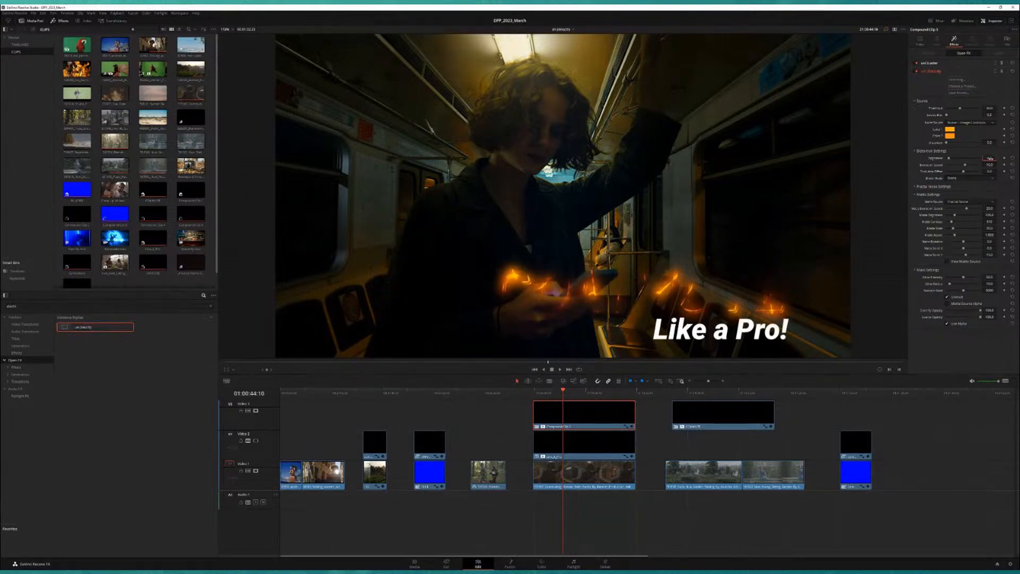
key(Return)
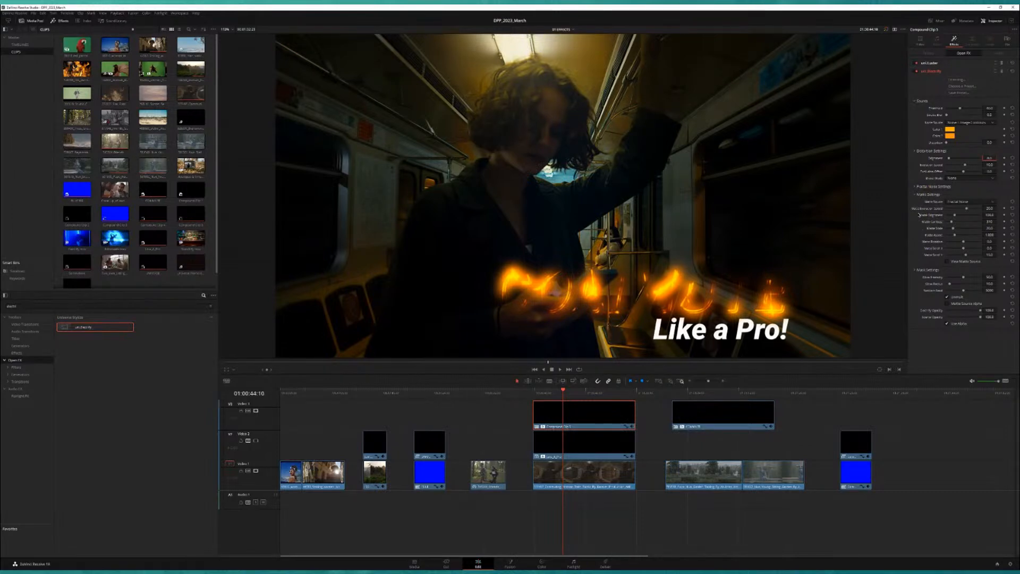
click(988, 228)
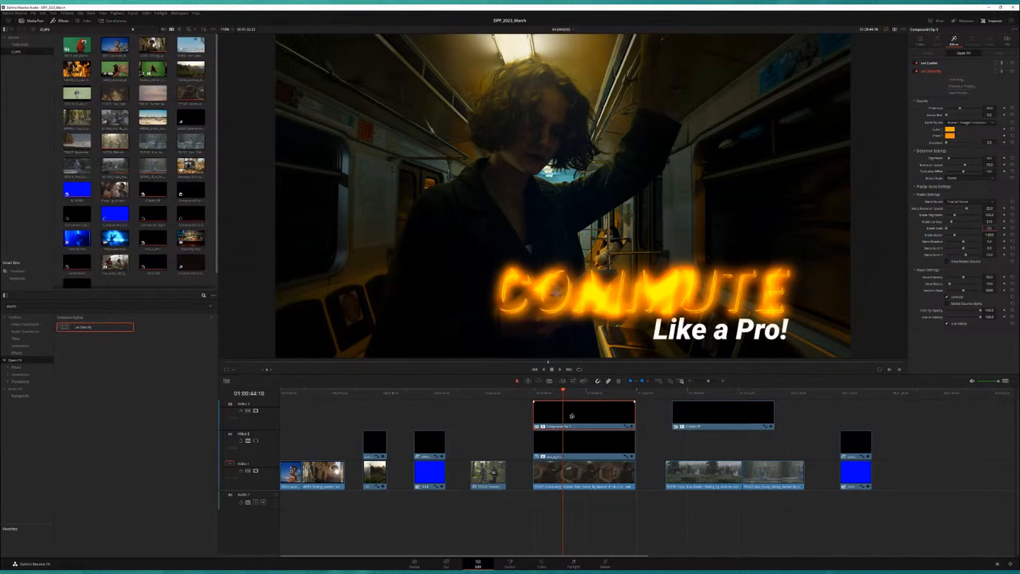
drag(540, 392, 585, 392)
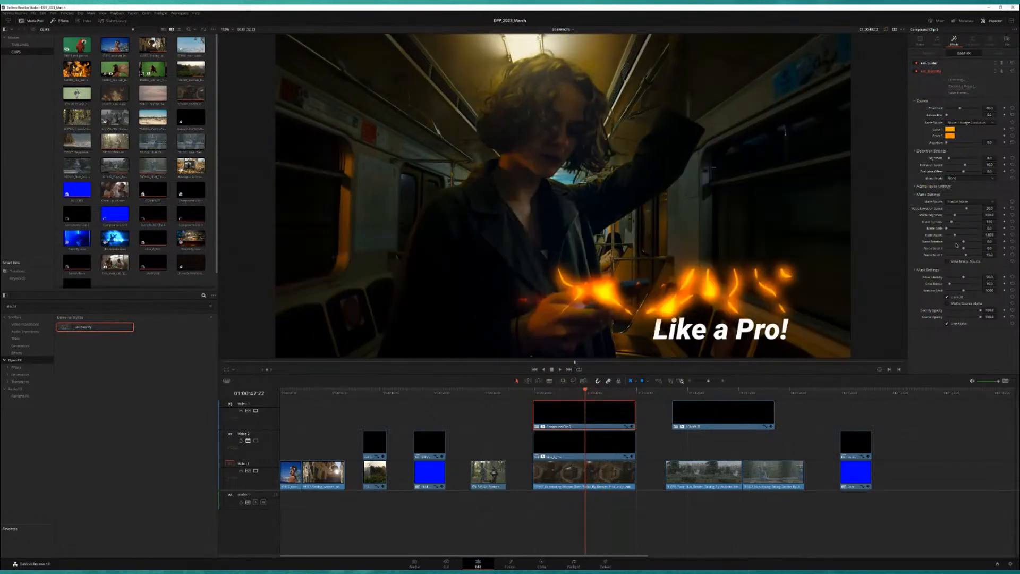
double_click(987, 228)
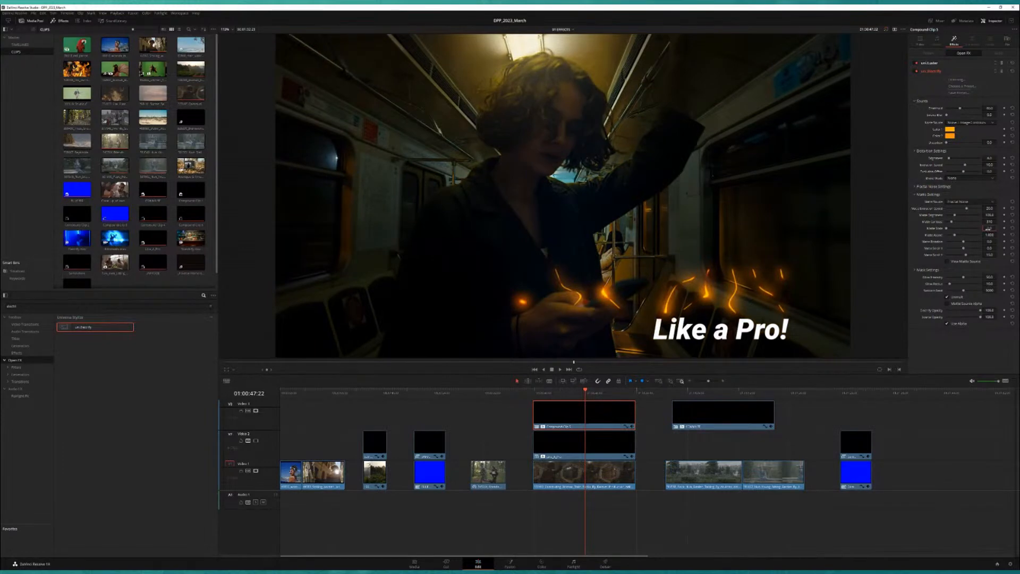
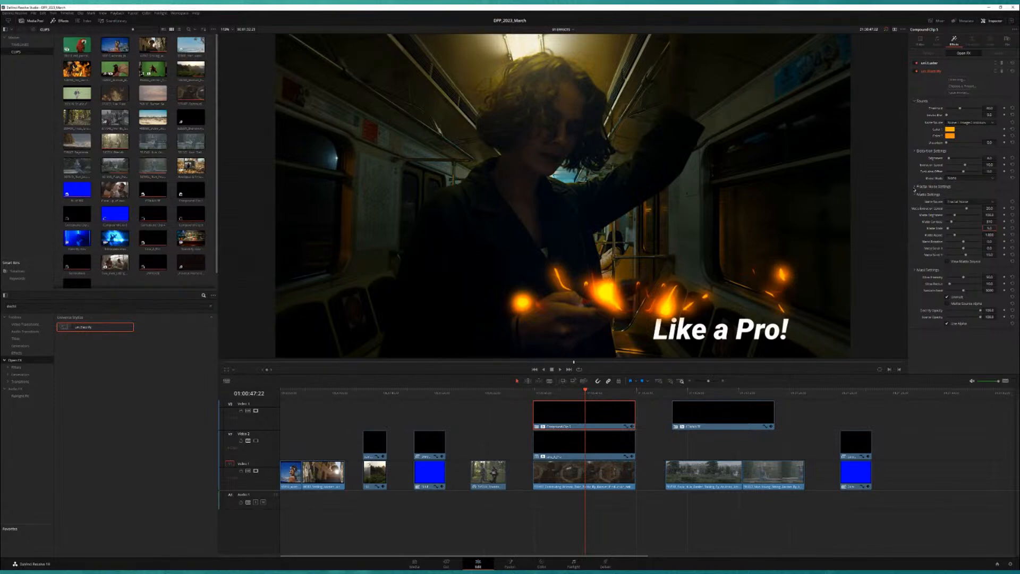
- Set the animation speed in Electrify's Distortion Settings to 0 and scrub through the title to review the motion
click(915, 188)
click(915, 188)
drag(987, 166, 987, 164)
click(990, 165)
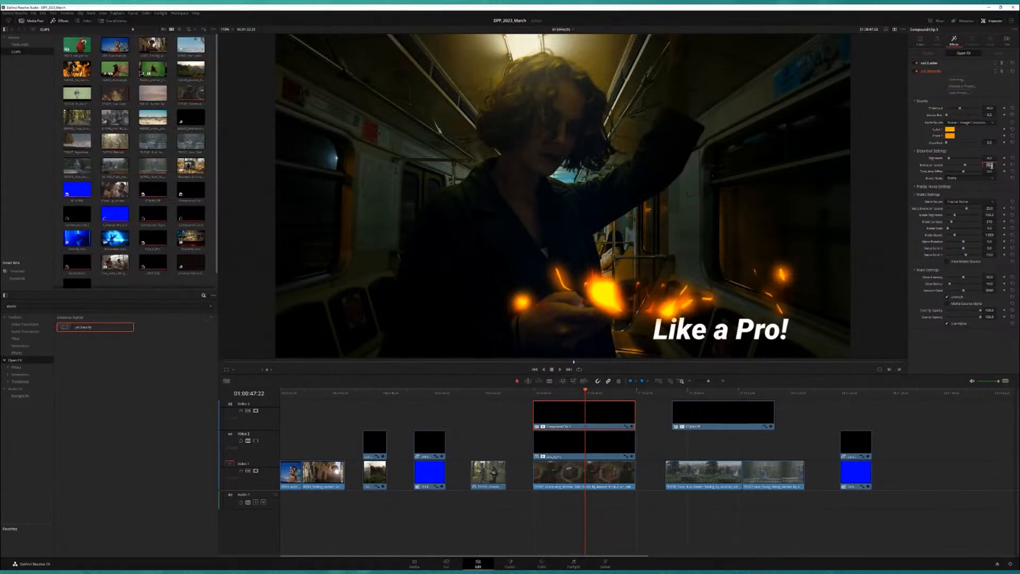
text(0)
key(Return)
drag(555, 391, 600, 394)
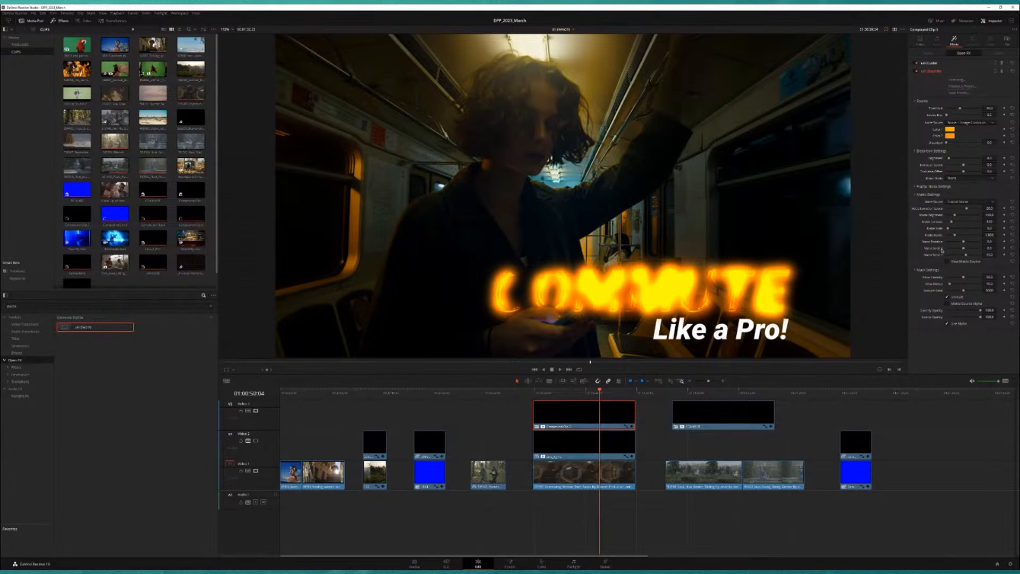
- Set Electrify's matte scroll to 0 vertically and -10 horizontally, and scrub through the title to check the flow
click(989, 255)
key(Return)
click(988, 248)
key(BackSpace)
text(10)
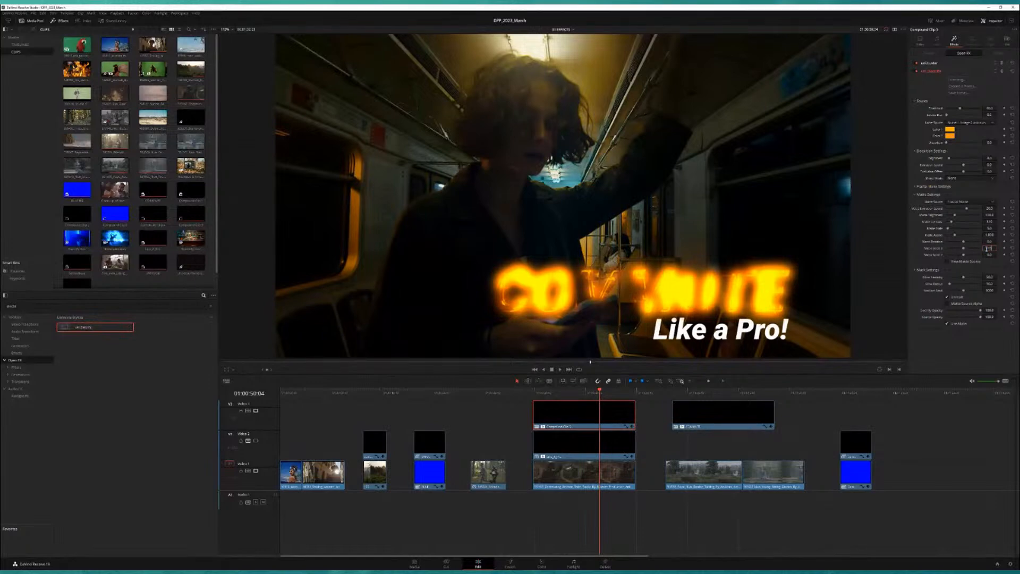
key(Return)
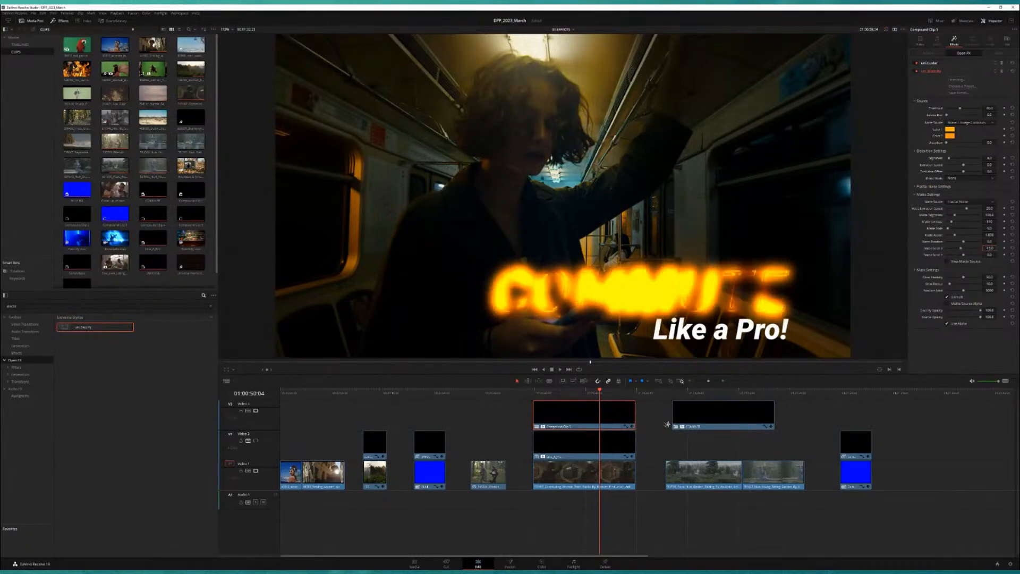
drag(552, 395, 595, 393)
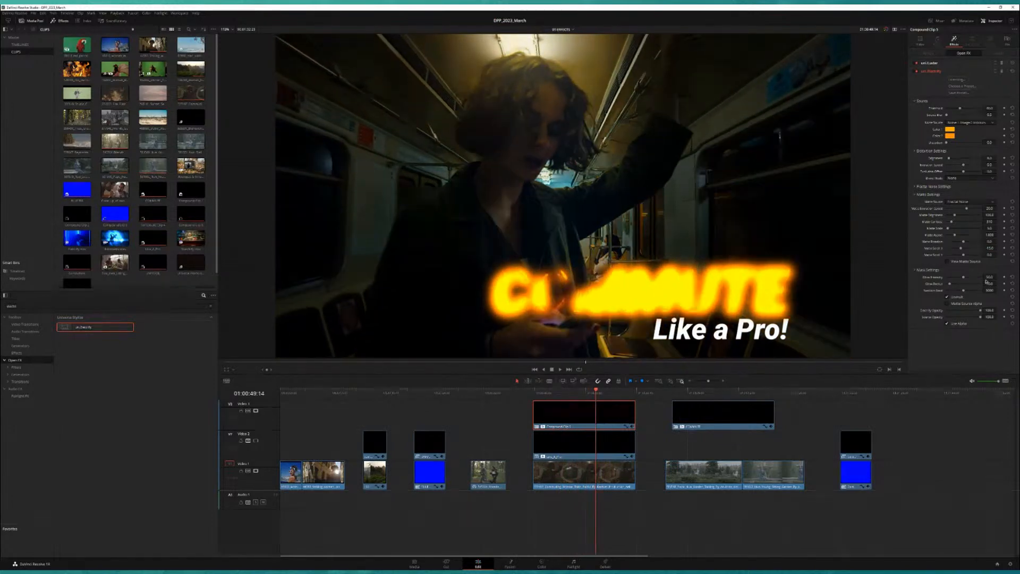
- Set Electrify's glow intensity to 20 and change its blending to bring back the white lettering inside the glow
click(990, 277)
text(20)
key(Return)
drag(559, 393, 584, 393)
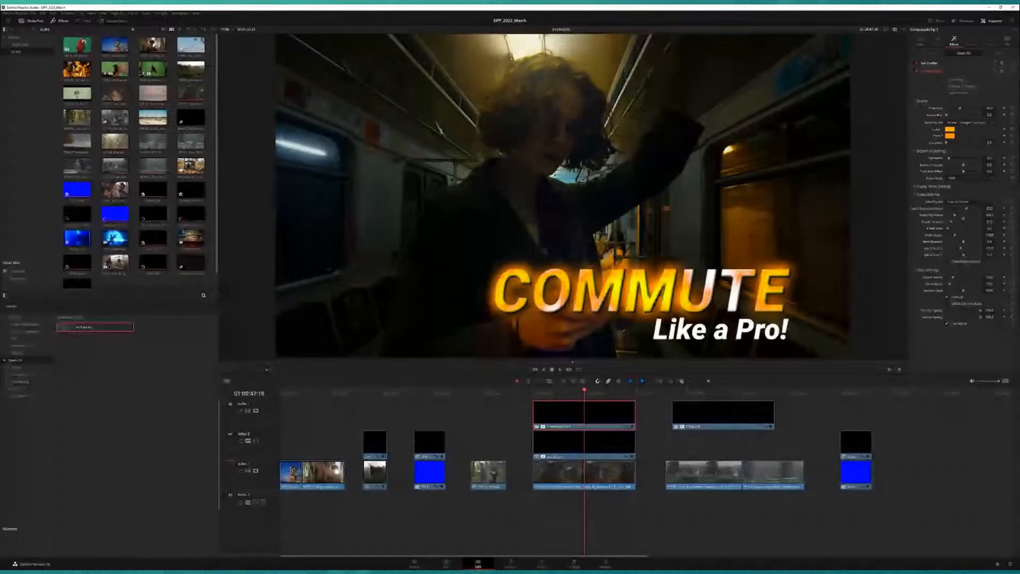
click(962, 218)
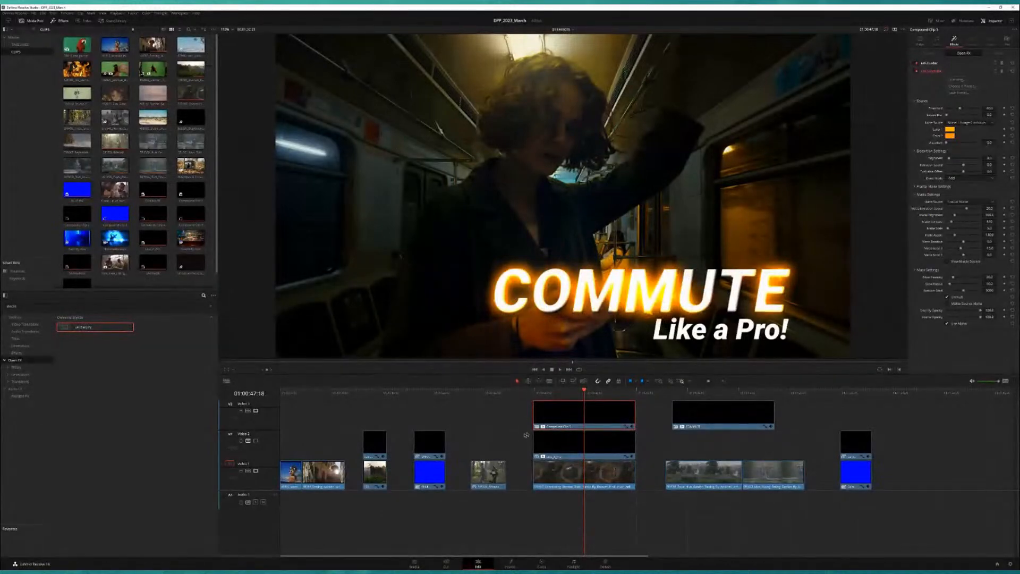
- Replace the COMMUTE compound clip over the subway shot with the prepared COMMUTE title clip and open its Electrify settings
drag(551, 393, 706, 396)
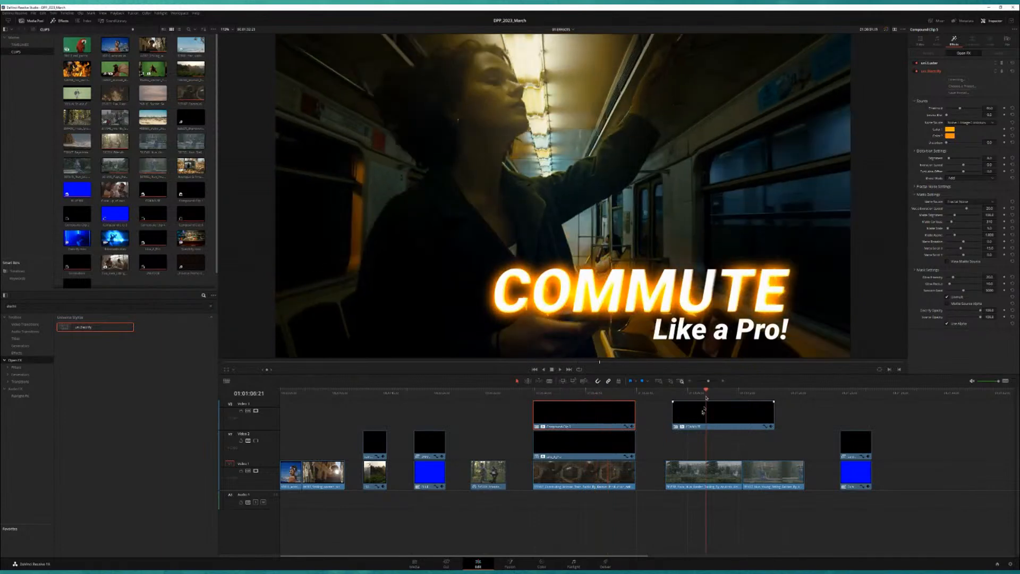
click(590, 392)
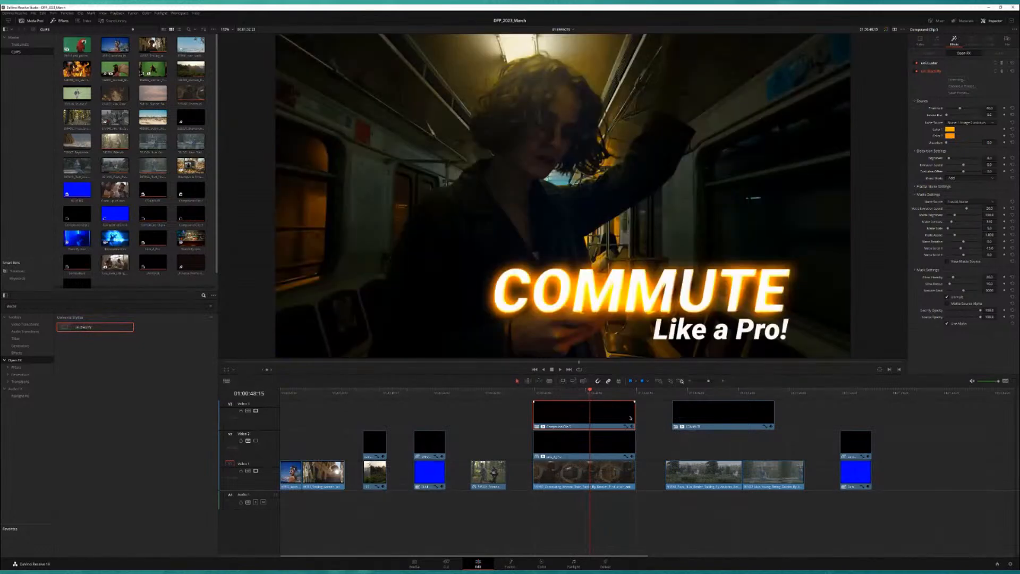
key(Delete)
drag(702, 418, 563, 418)
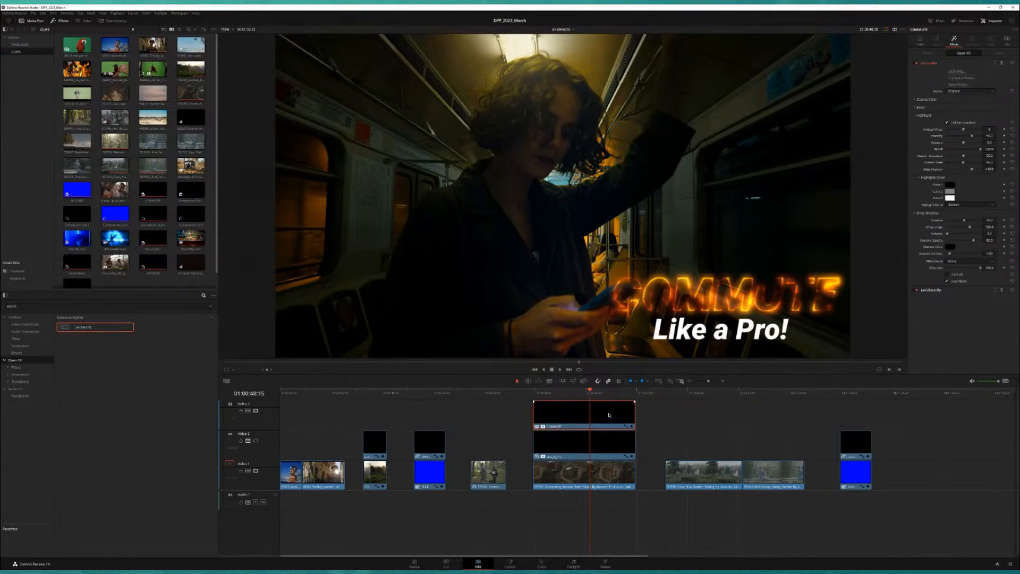
click(934, 290)
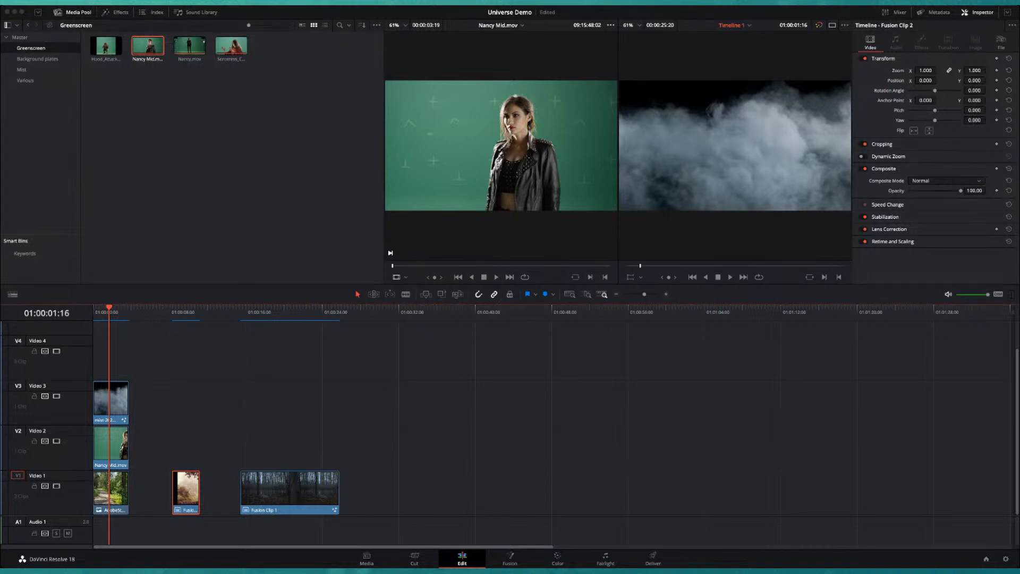
- Combine the stacked smoke, greenscreen woman and forest path clips into a Fusion clip and open it in Fusion
drag(143, 368, 106, 504)
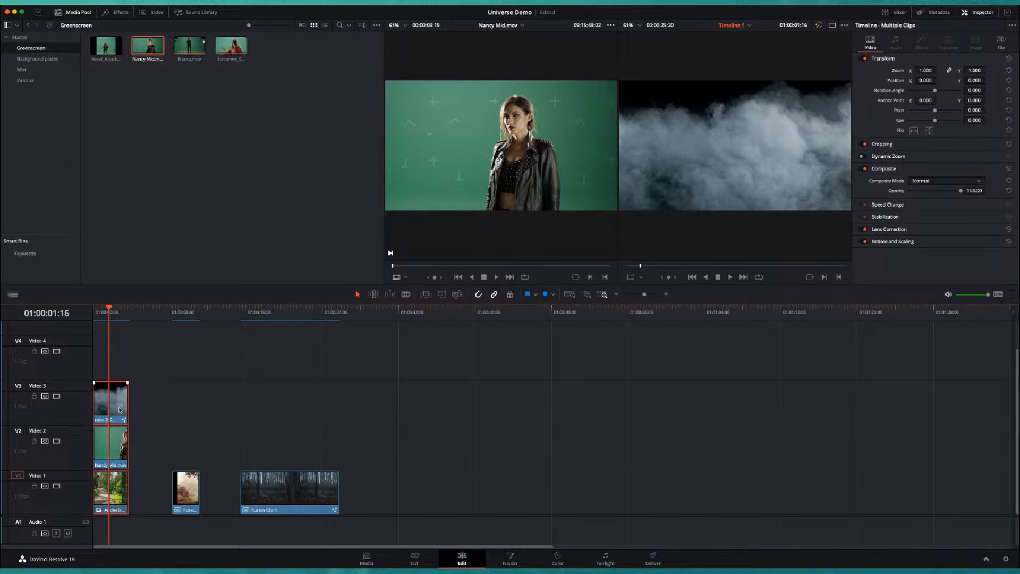
click(178, 141)
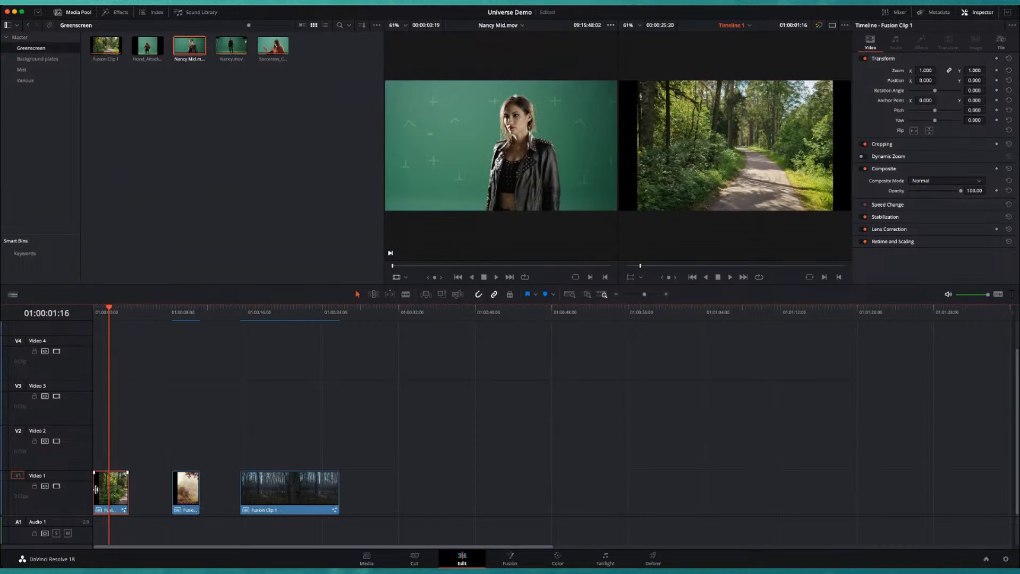
click(509, 559)
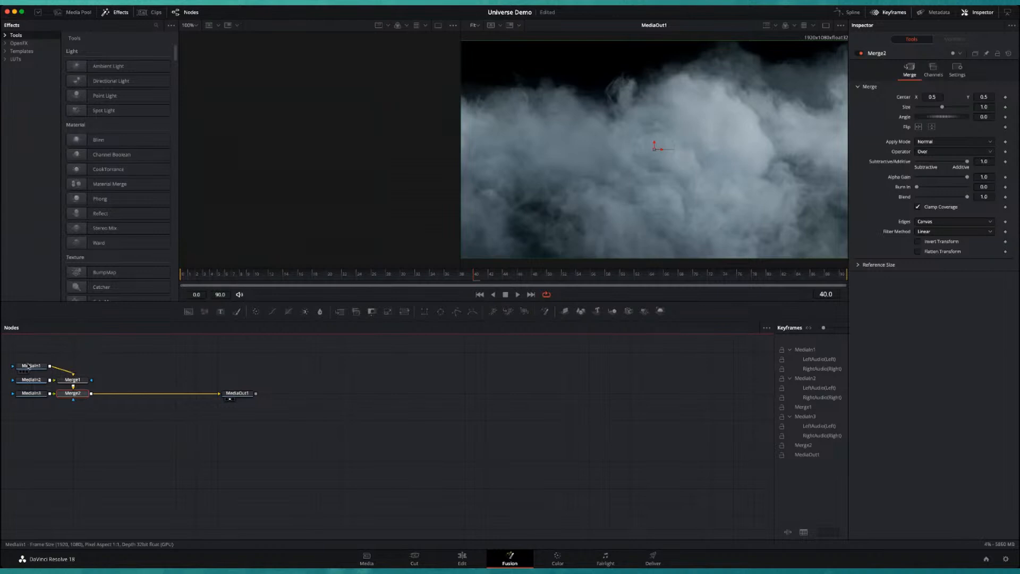
- Spread out the three MediaIn nodes, both Merge nodes and MediaOut1 to make the node connections easy to follow
drag(33, 367, 44, 354)
drag(30, 393, 99, 404)
drag(238, 399, 262, 398)
drag(102, 405, 130, 405)
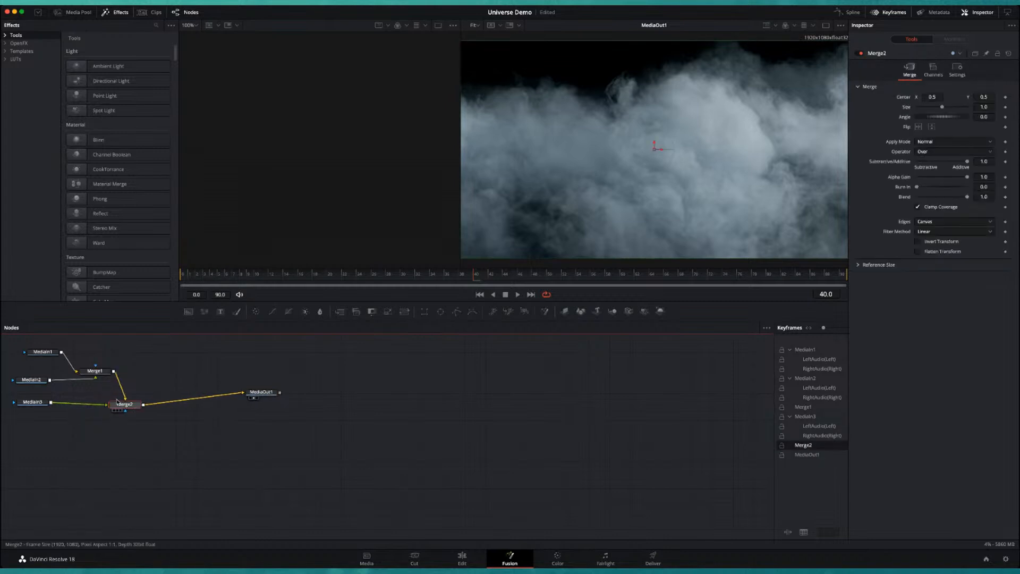
drag(103, 373, 206, 437)
drag(261, 392, 475, 421)
drag(126, 373, 289, 377)
drag(32, 403, 36, 480)
drag(40, 380, 55, 411)
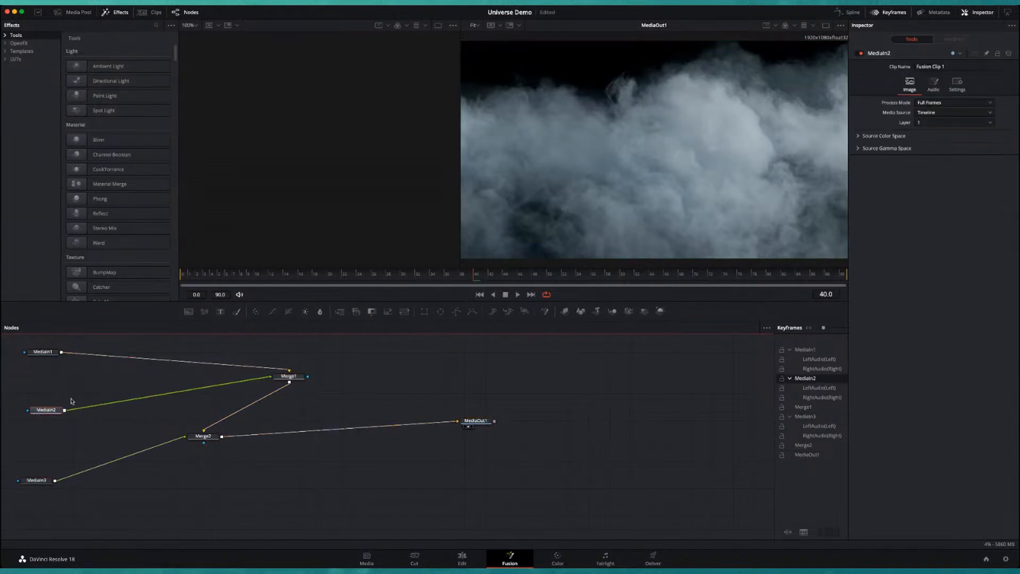
drag(288, 376, 260, 389)
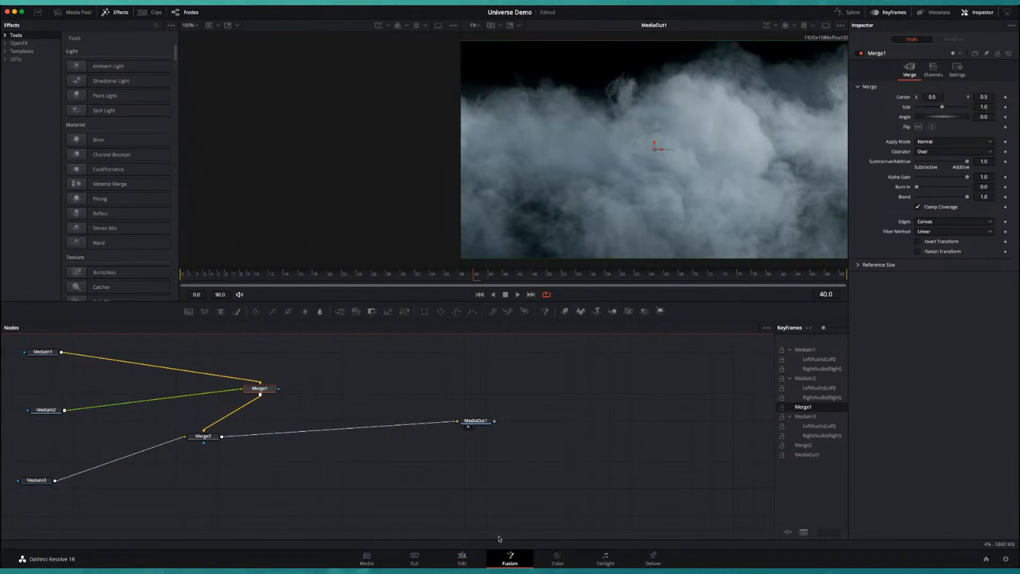
- Return to the editing timeline and play the DESTRUCTION Fusion clip to review the finished composite
click(461, 559)
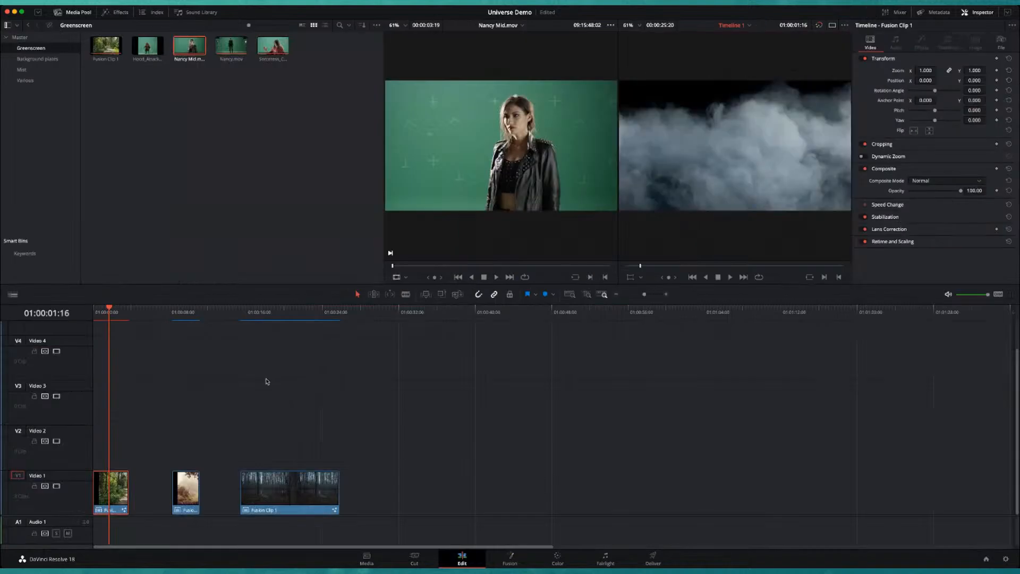
click(172, 315)
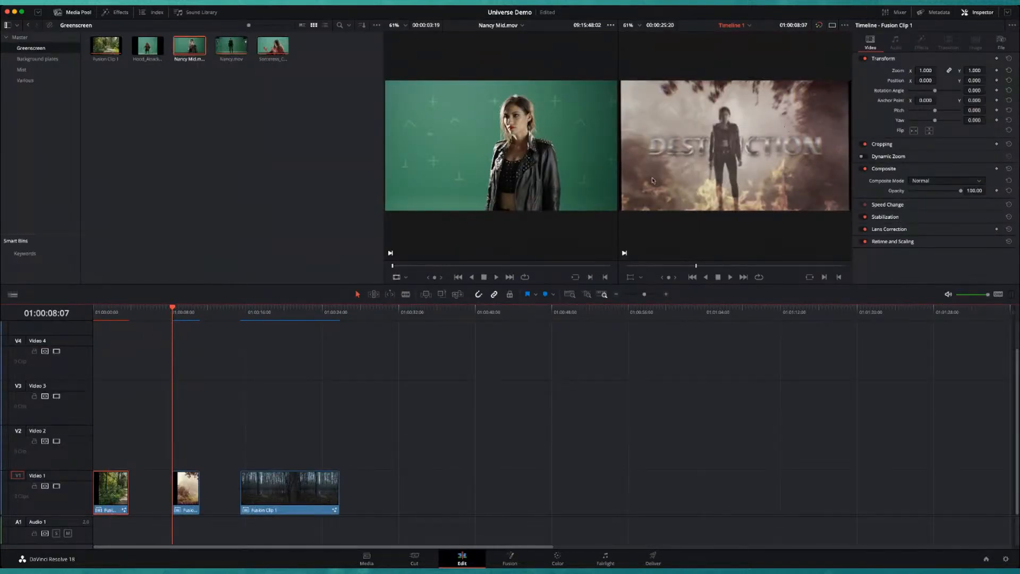
key(space)
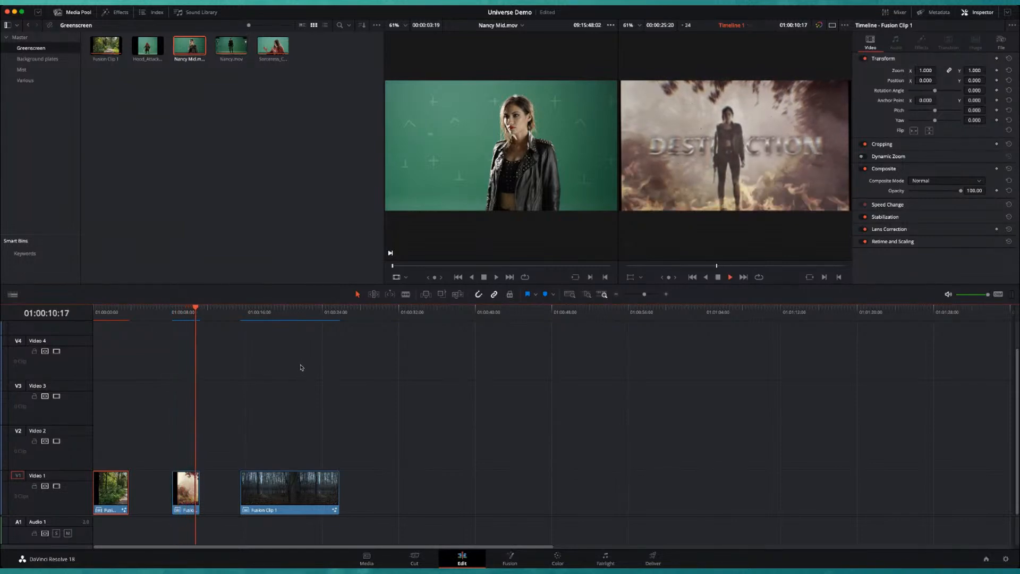
key(space)
click(185, 313)
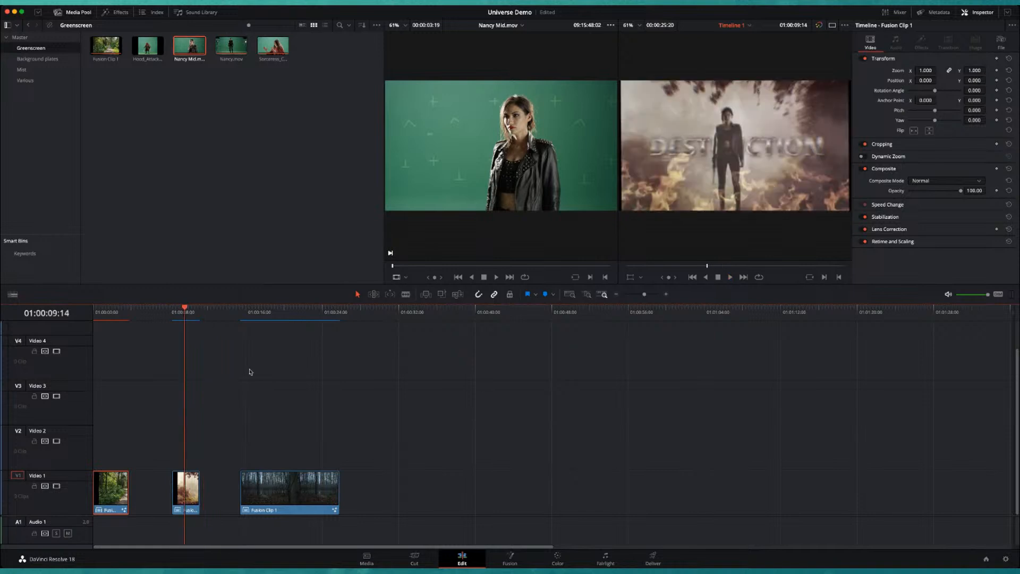
- Open the DESTRUCTION clip in Fusion and space out the Girl, ChromaKeyer, Crop1 and ColorCorrector nodes leading to Merge1
key(shift+v)
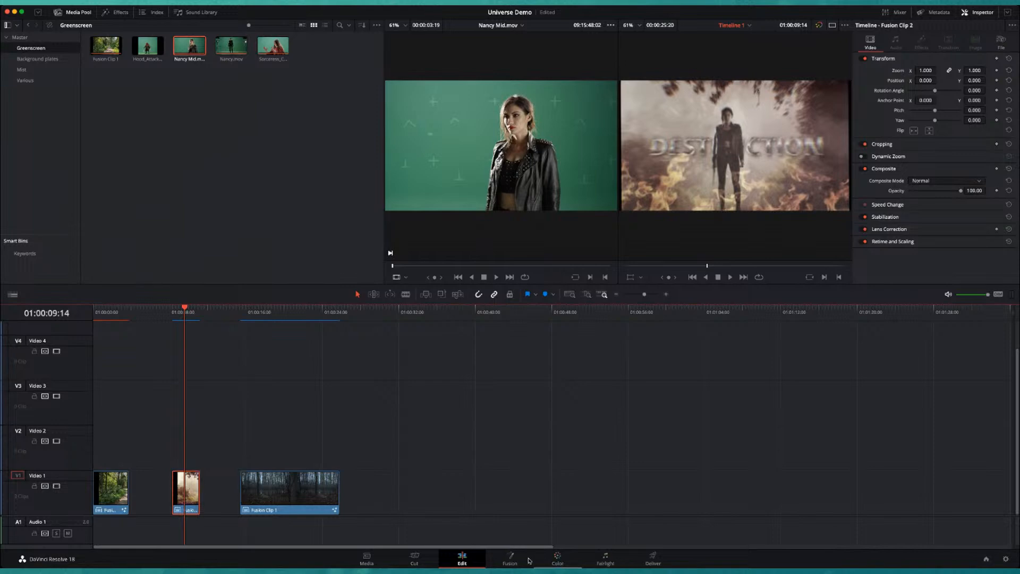
click(511, 558)
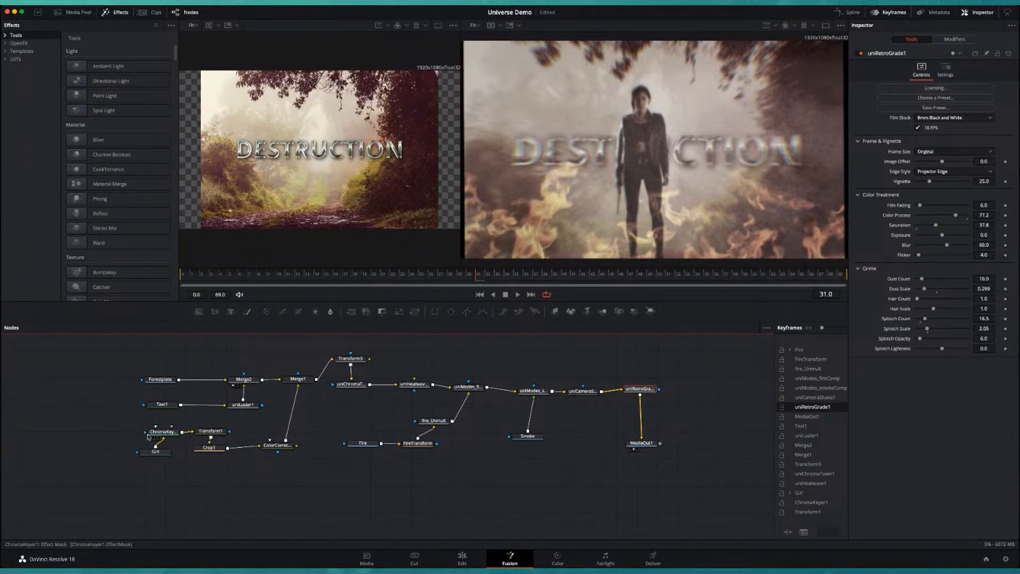
drag(159, 432, 130, 456)
drag(212, 450, 203, 460)
drag(280, 449, 288, 460)
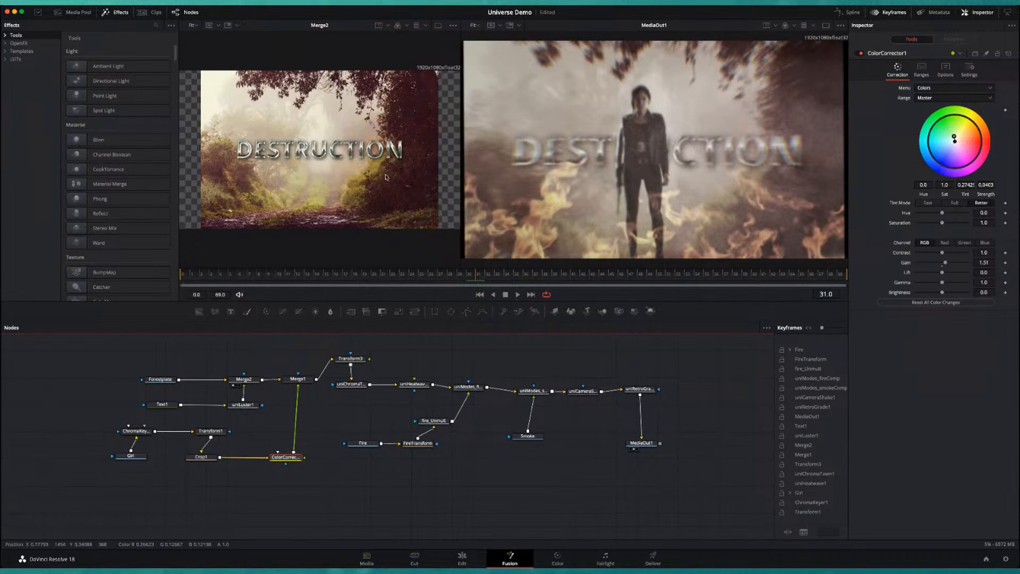
click(290, 378)
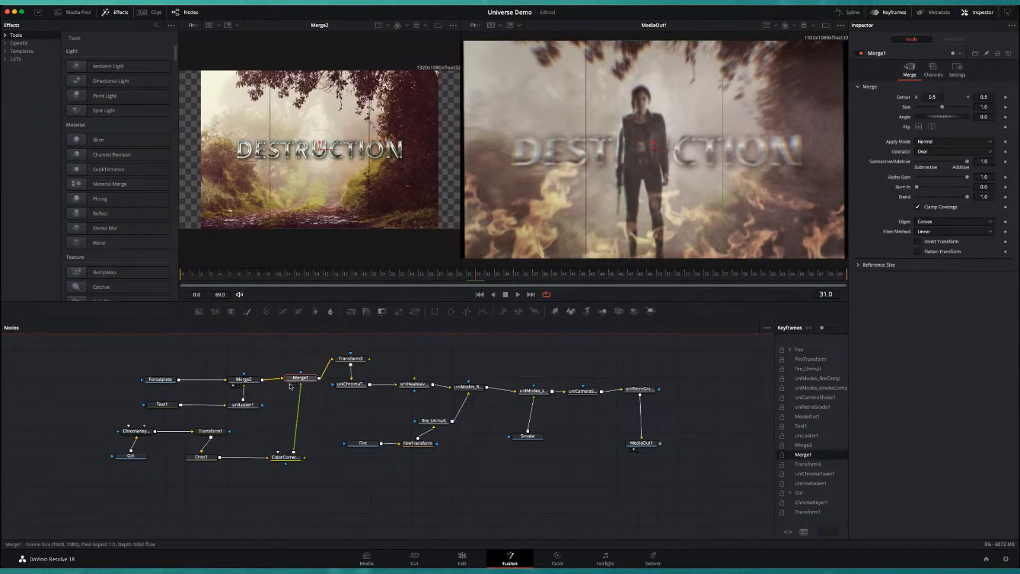
- Show Merge1's composite of the woman over the titled forest in the first viewer for comparison with MediaOut1
click(289, 383)
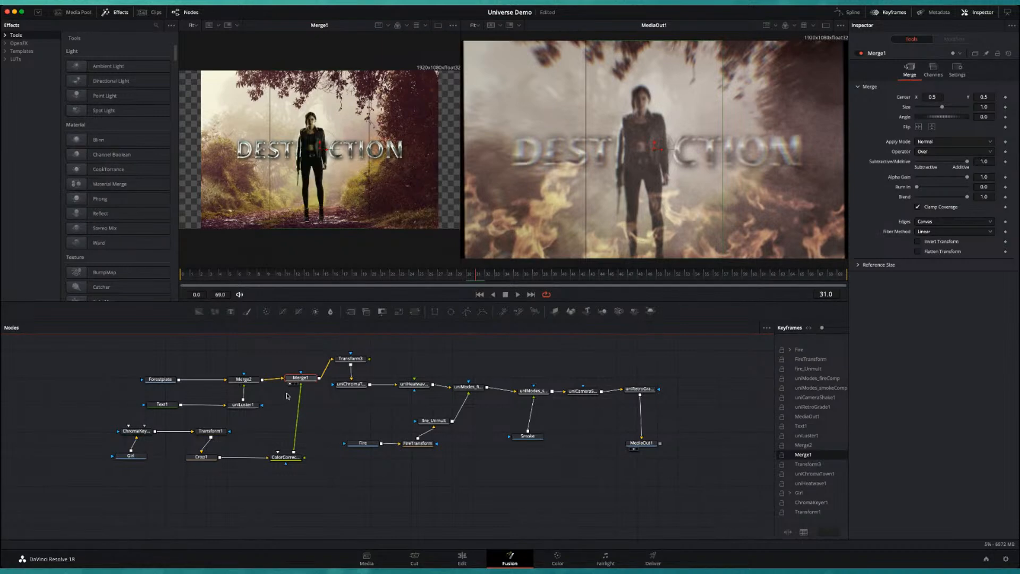
drag(302, 380, 300, 382)
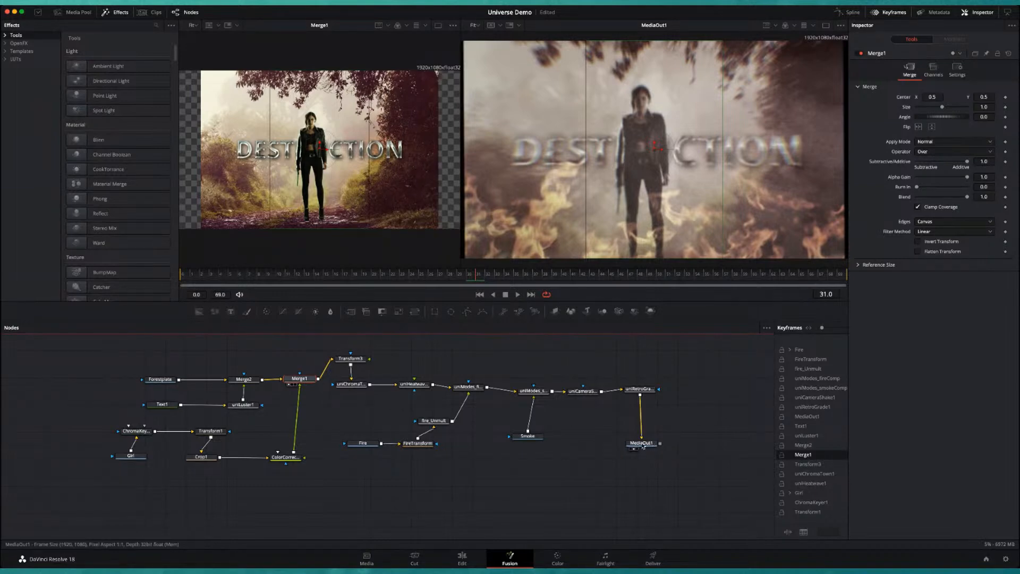
drag(643, 446, 648, 448)
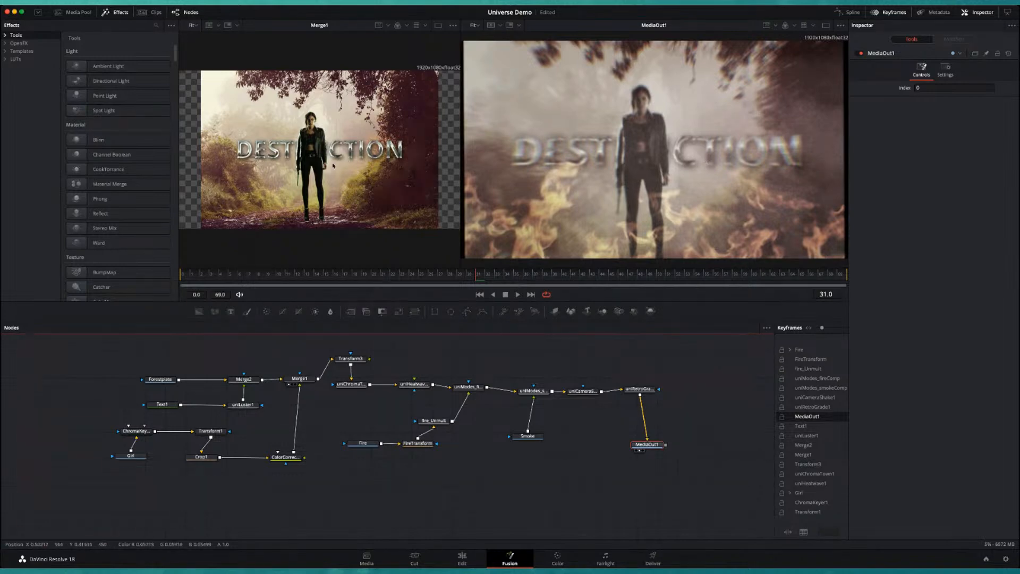
- View the ChromaKeyer1 and Crop1 outputs in the first viewer and shift the Girl, ChromaKeyer1, Transform1 and Crop1 nodes slightly toward ColorCorrector1
drag(135, 436, 126, 437)
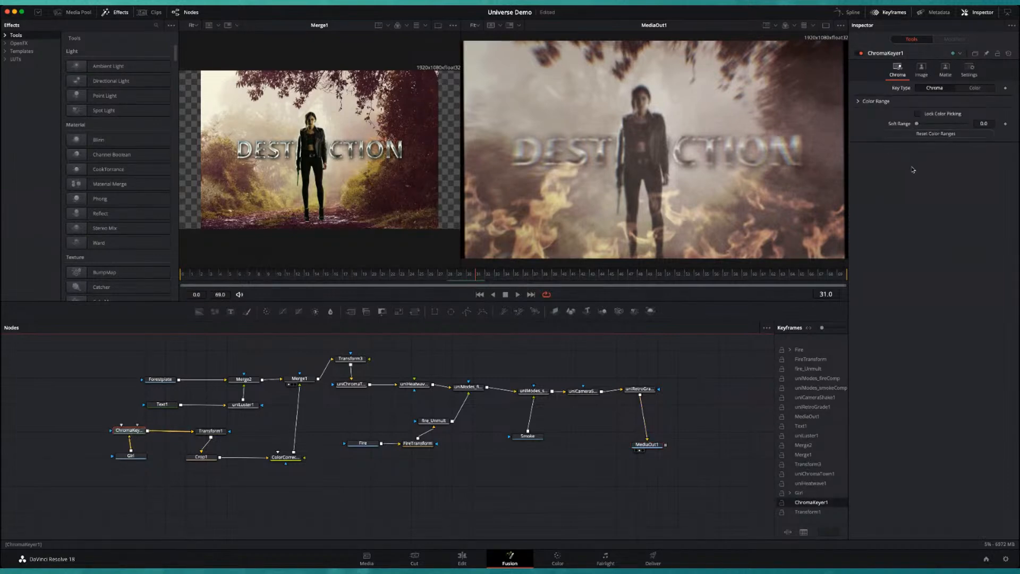
click(118, 436)
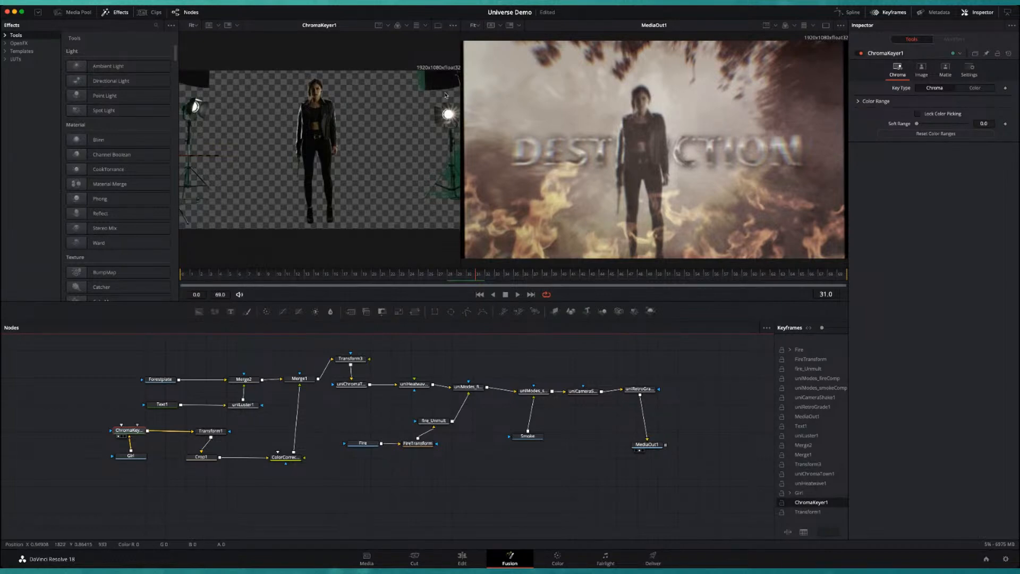
drag(205, 455, 220, 458)
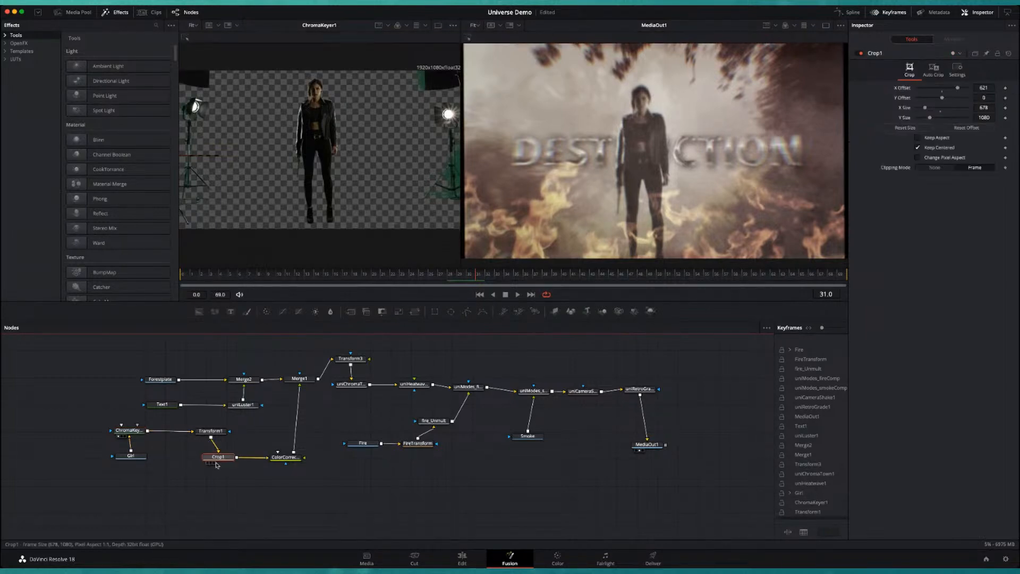
click(208, 463)
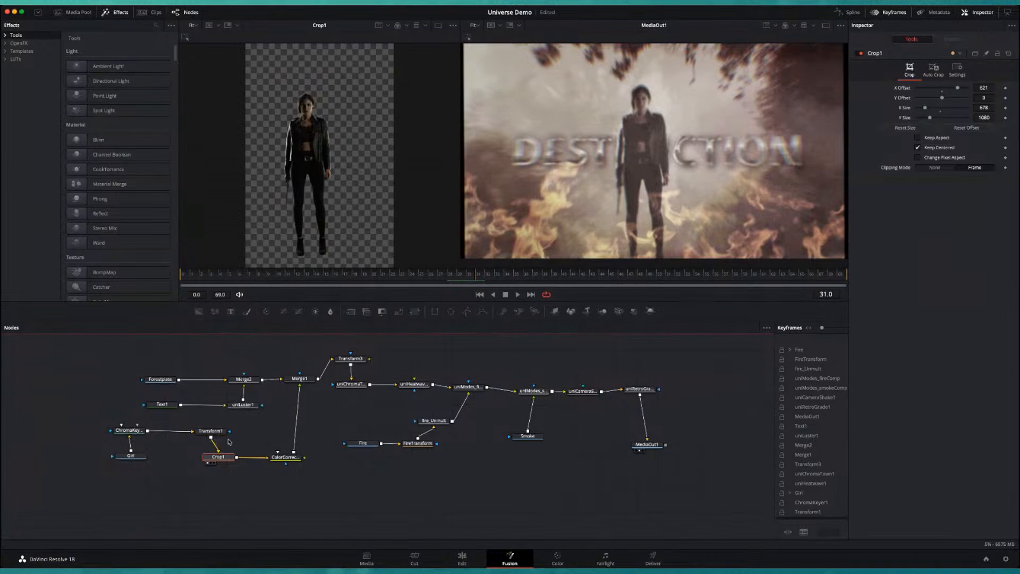
drag(216, 435, 224, 458)
mouse_move(128, 430)
mouse_down()
mouse_move(137, 430)
mouse_move(133, 457)
mouse_move(144, 437)
mouse_up()
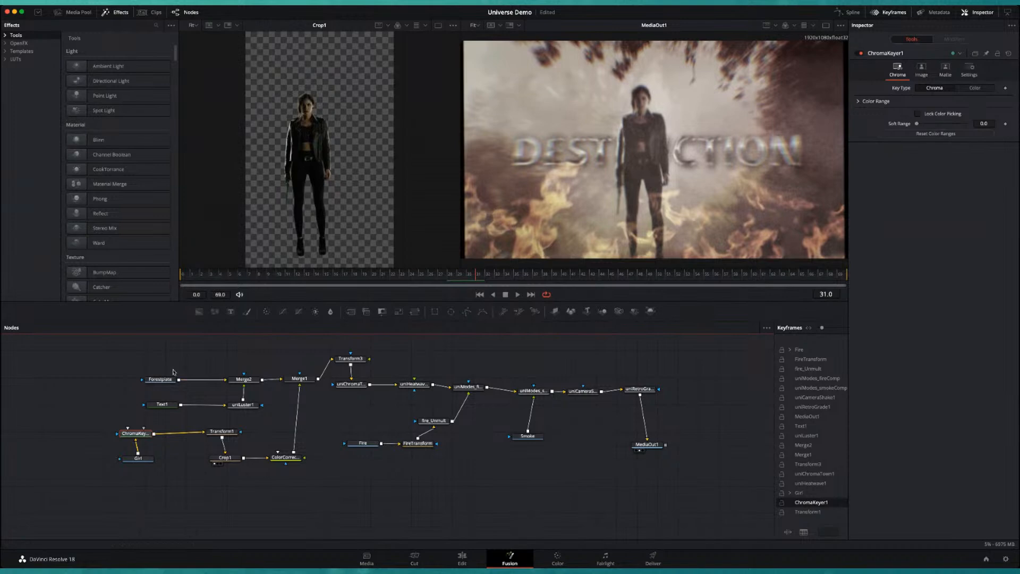
- View the Forestplate background and the plain Text1 title one after the other in the first viewer
drag(154, 382, 153, 382)
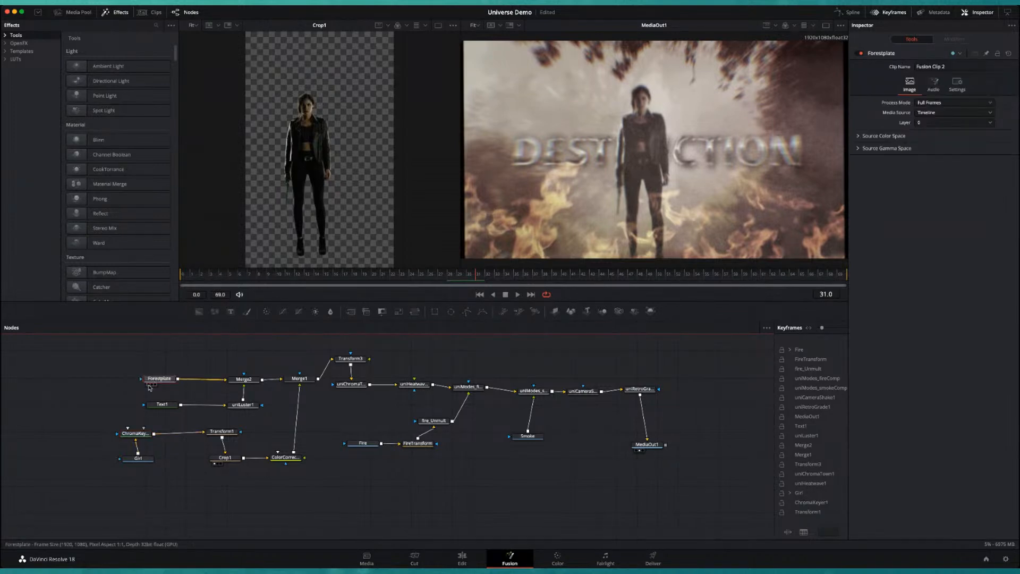
key(1)
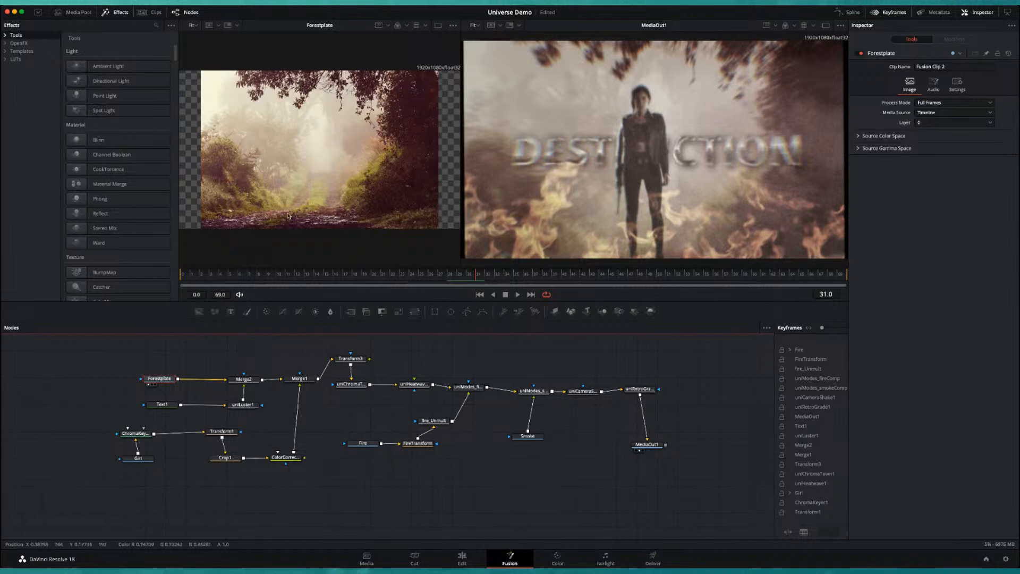
click(148, 411)
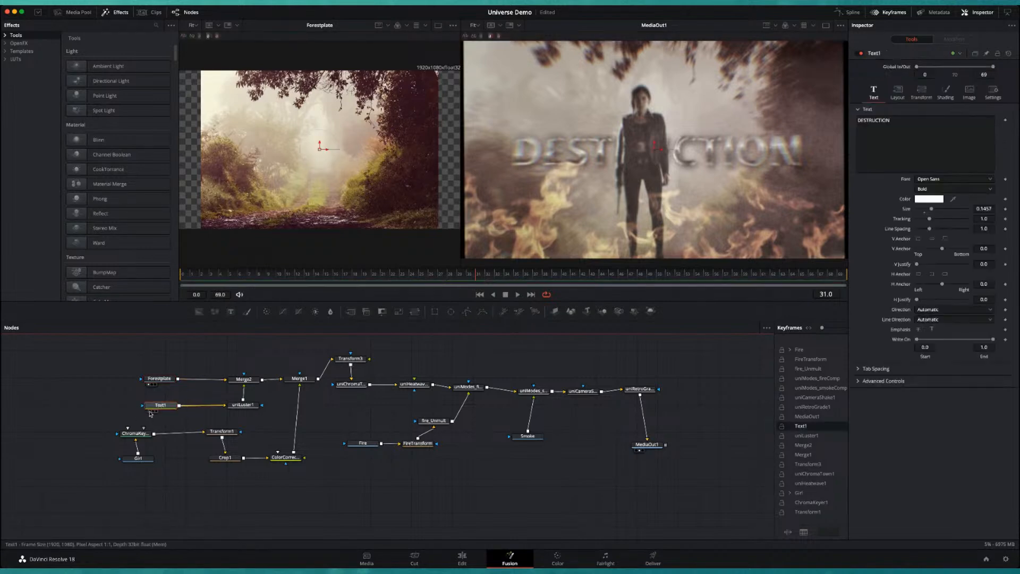
click(150, 411)
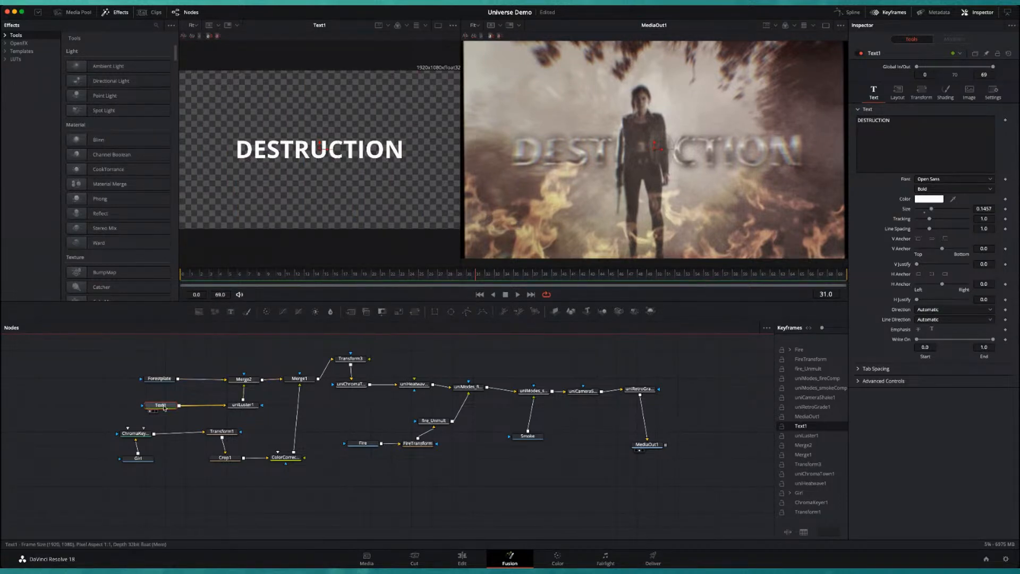
- Show the uniLuster1 metallic title in the first viewer and the Merge2 composite in the second viewer
click(244, 406)
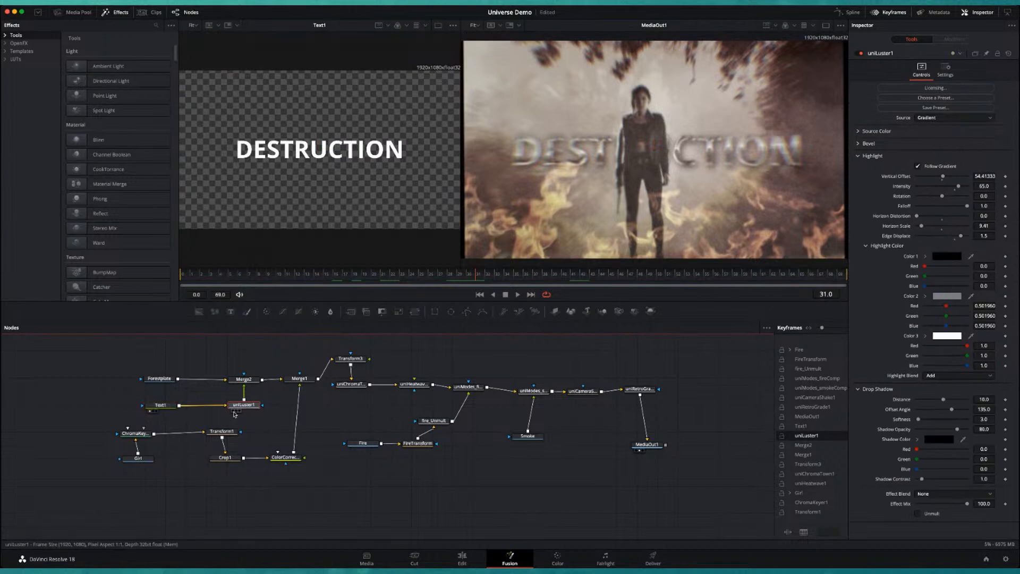
click(233, 411)
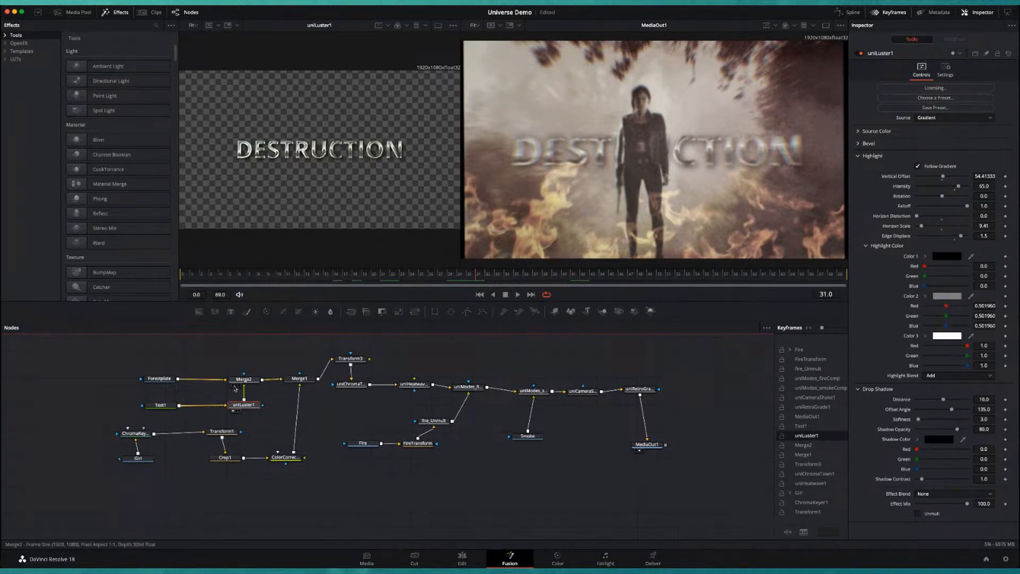
key(2)
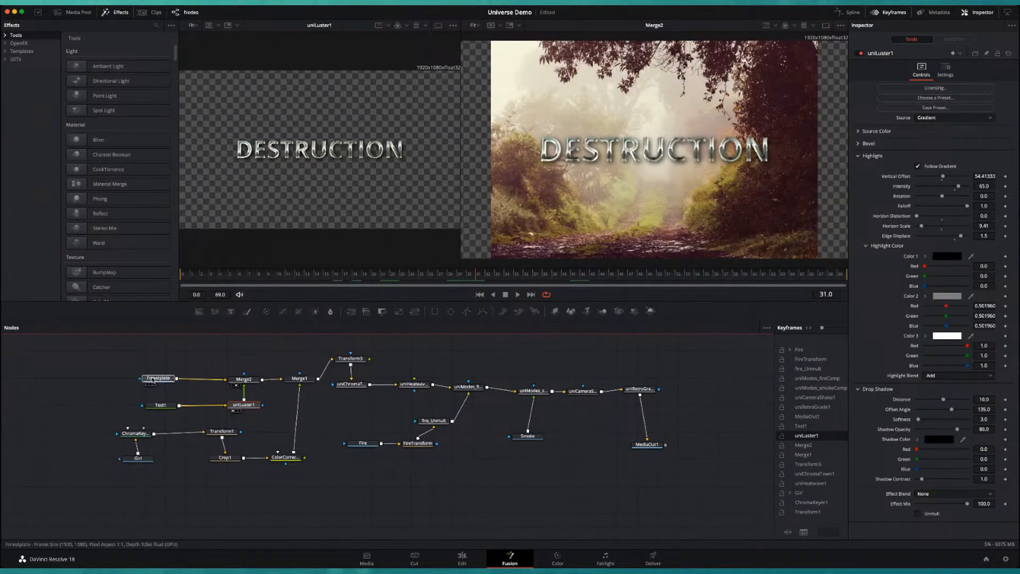
- Move the Forestplate, Text1, Merge2, uniLuster1 and Merge1 nodes up and line up ColorCorrector1 below Merge1 to separate the two branches
drag(160, 378, 138, 360)
drag(161, 405, 147, 381)
drag(245, 387, 243, 362)
drag(254, 406, 251, 382)
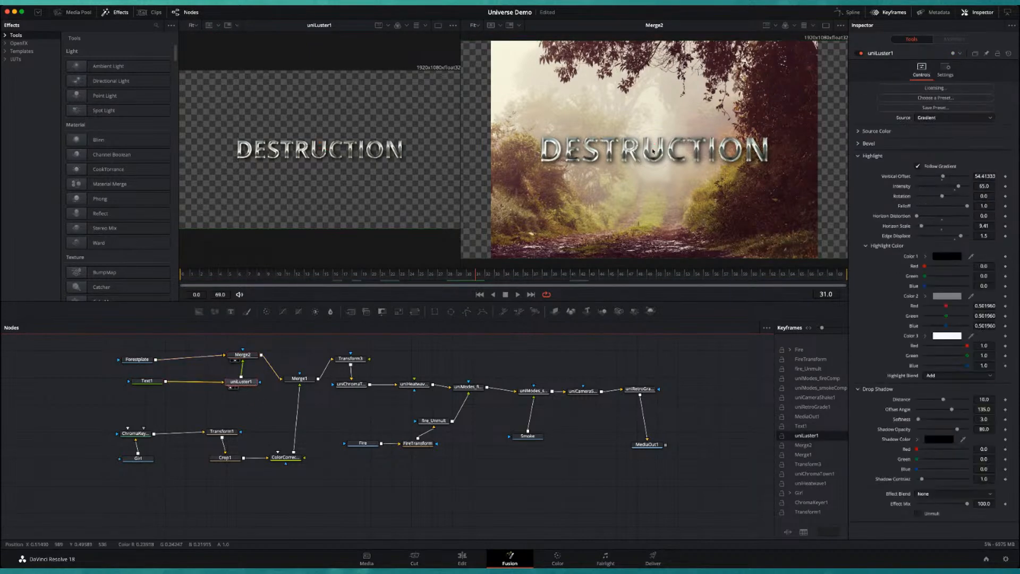
drag(300, 378, 300, 367)
drag(286, 457, 295, 456)
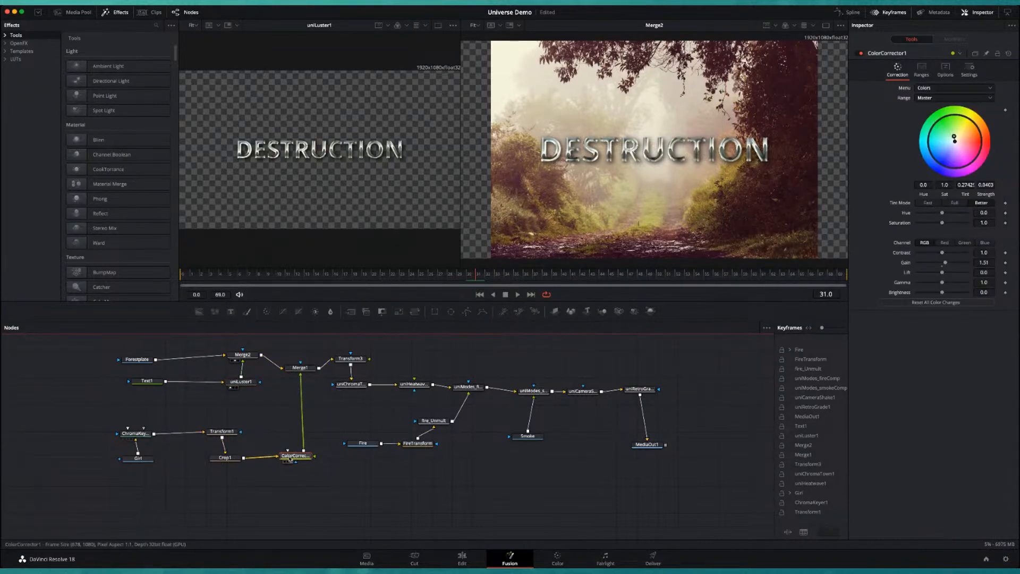
- View the Merge1 composite and the uniChromaTown1 chromatic distortion in turn in the second viewer
click(293, 374)
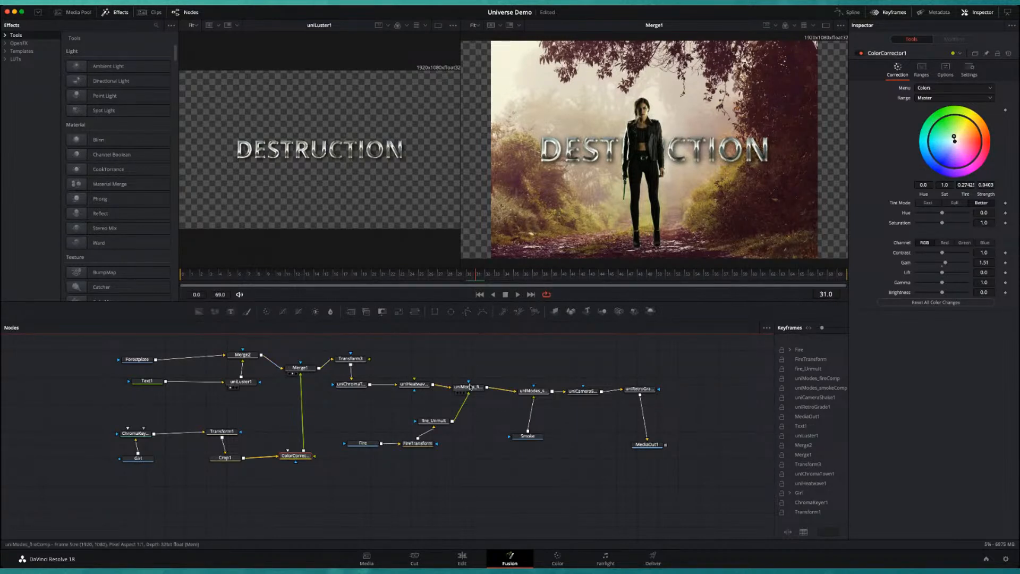
click(300, 369)
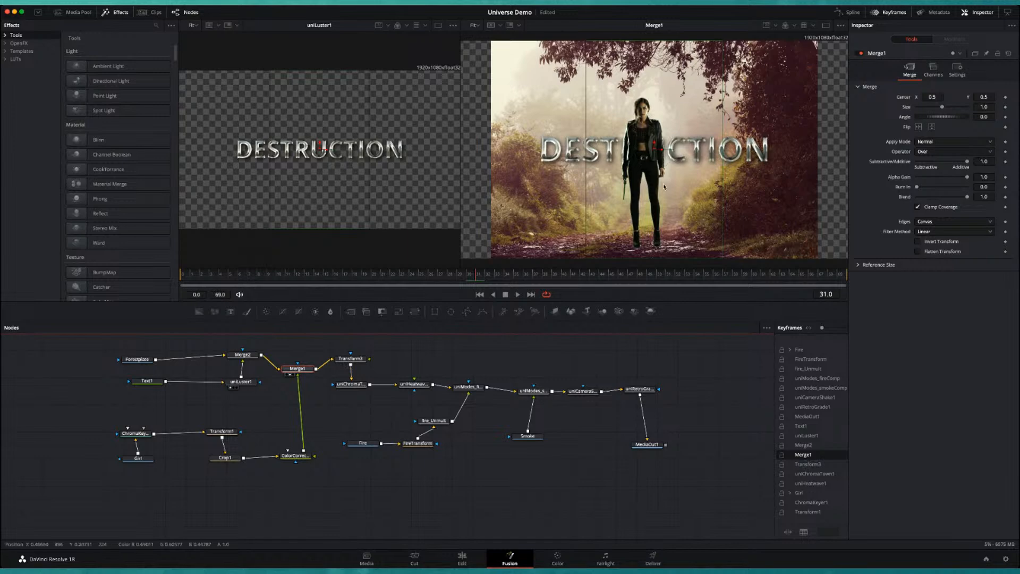
drag(351, 384, 346, 386)
click(347, 387)
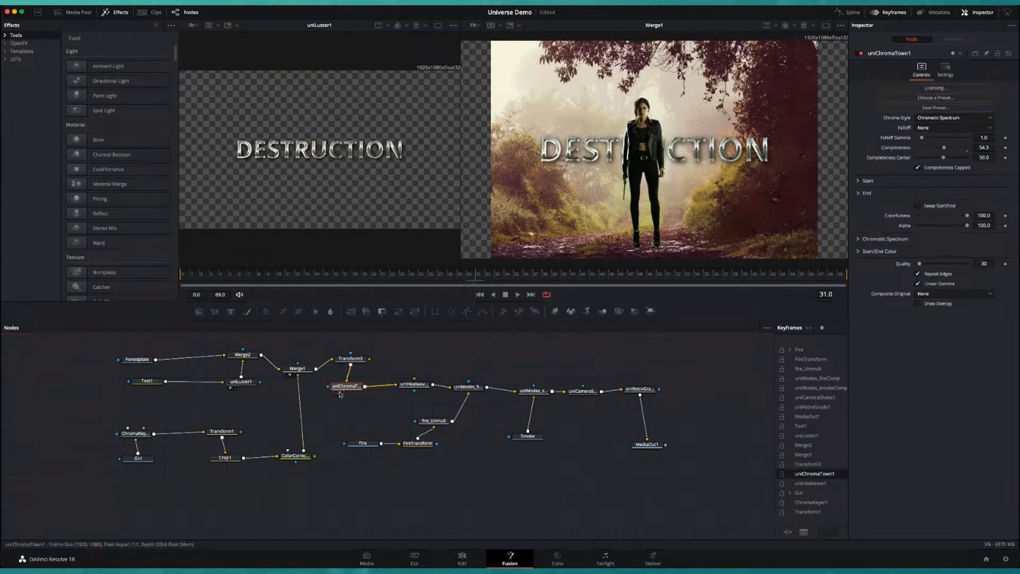
click(340, 394)
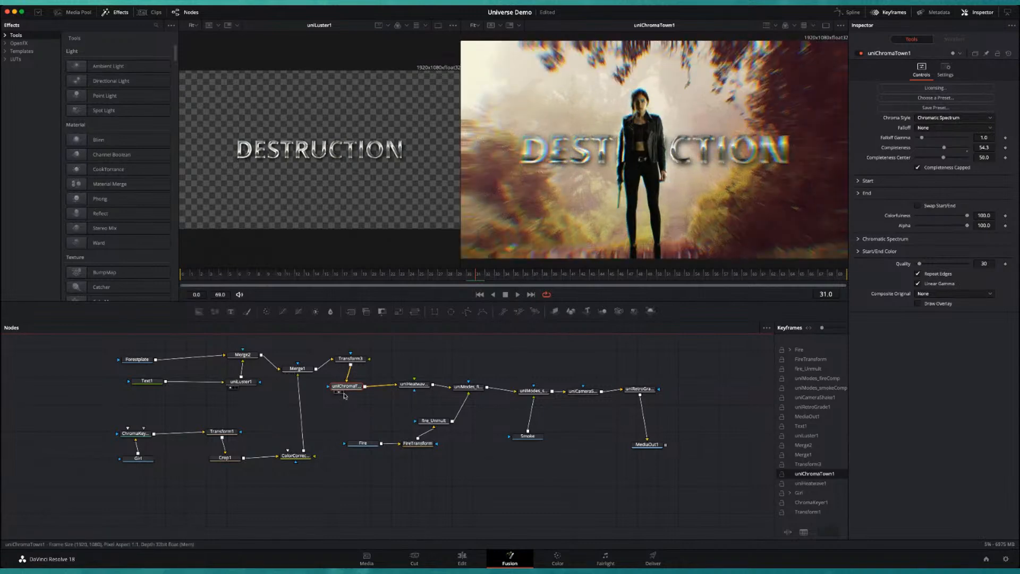
drag(366, 388, 371, 388)
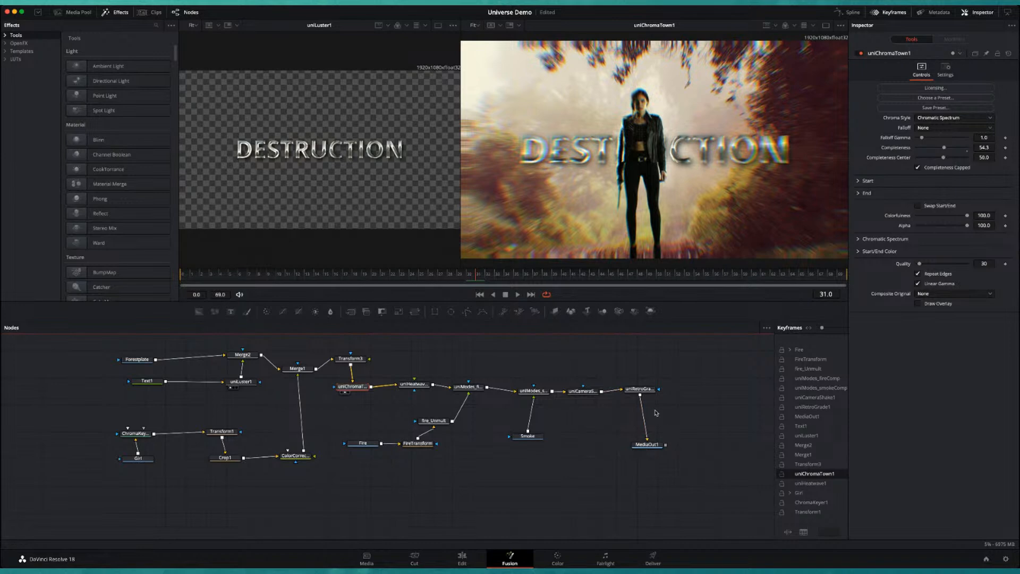
drag(349, 390, 344, 389)
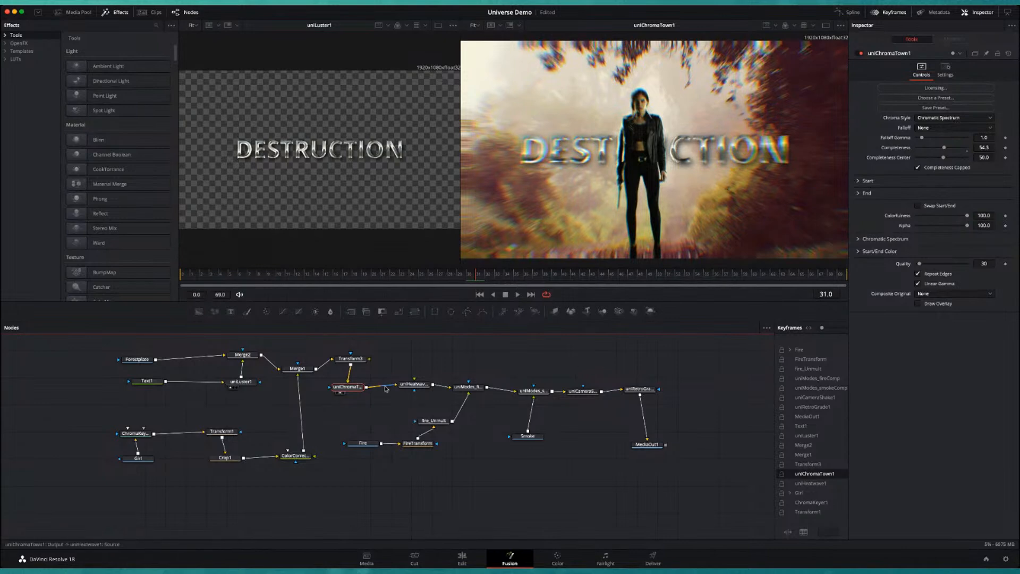
- Show the uniHeatwave1 output in the second viewer and nudge its node closer to uniChromaTown1
click(410, 386)
click(408, 393)
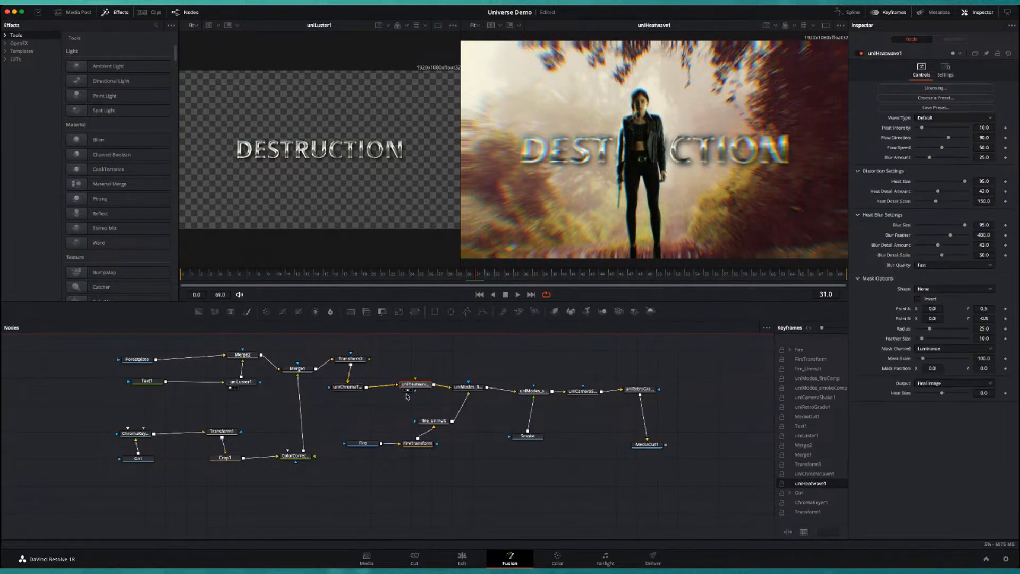
drag(413, 384, 406, 385)
- View the original Fire clip and the FireTransform output that scales it, one after the other, in the first viewer
click(364, 444)
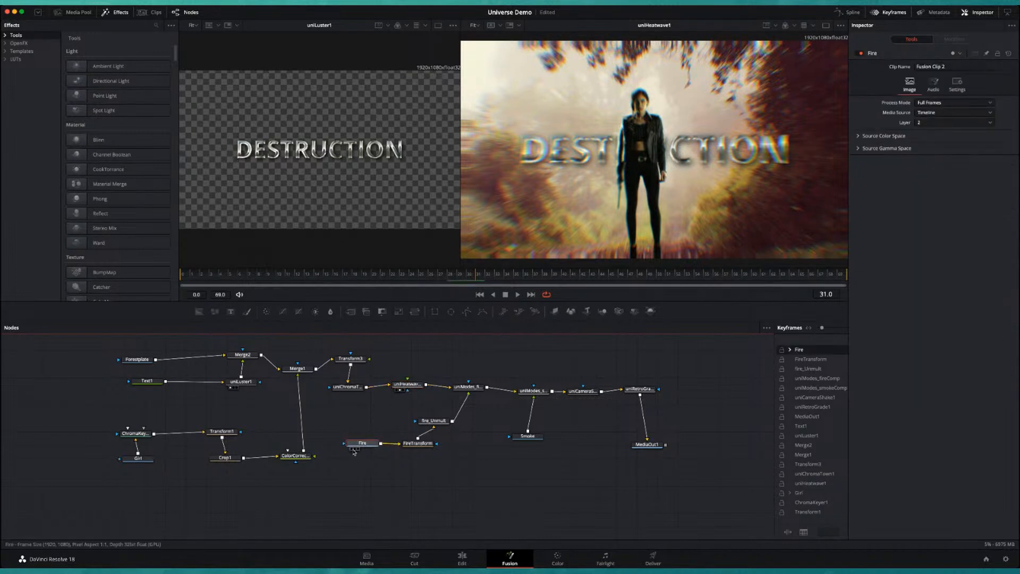
click(352, 449)
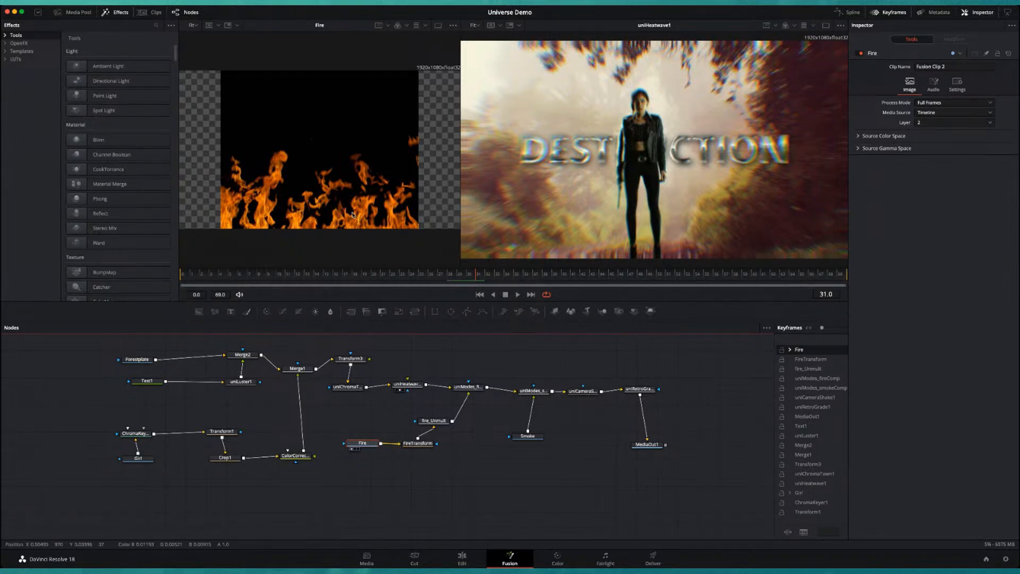
drag(367, 444, 359, 447)
click(410, 450)
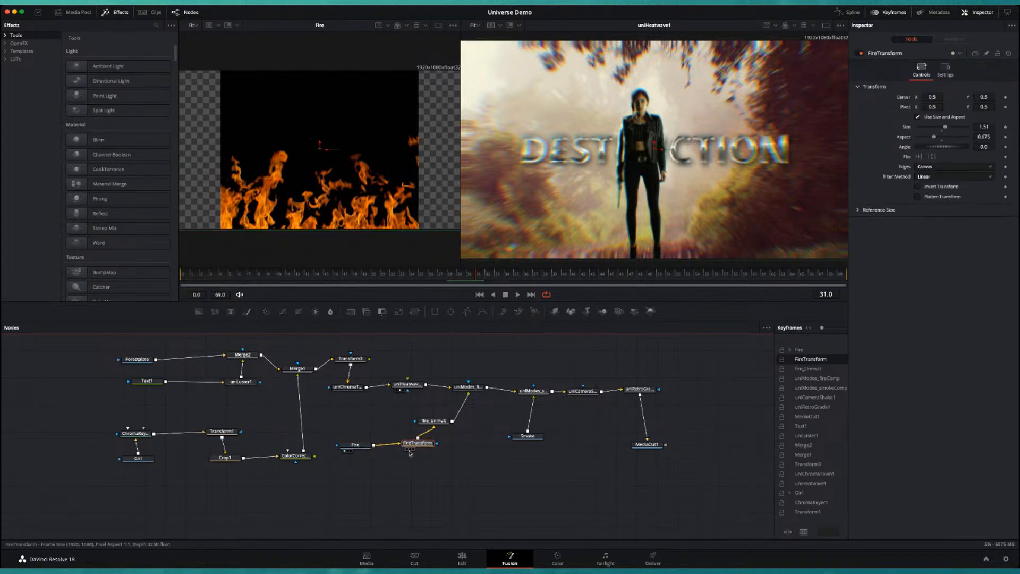
click(407, 450)
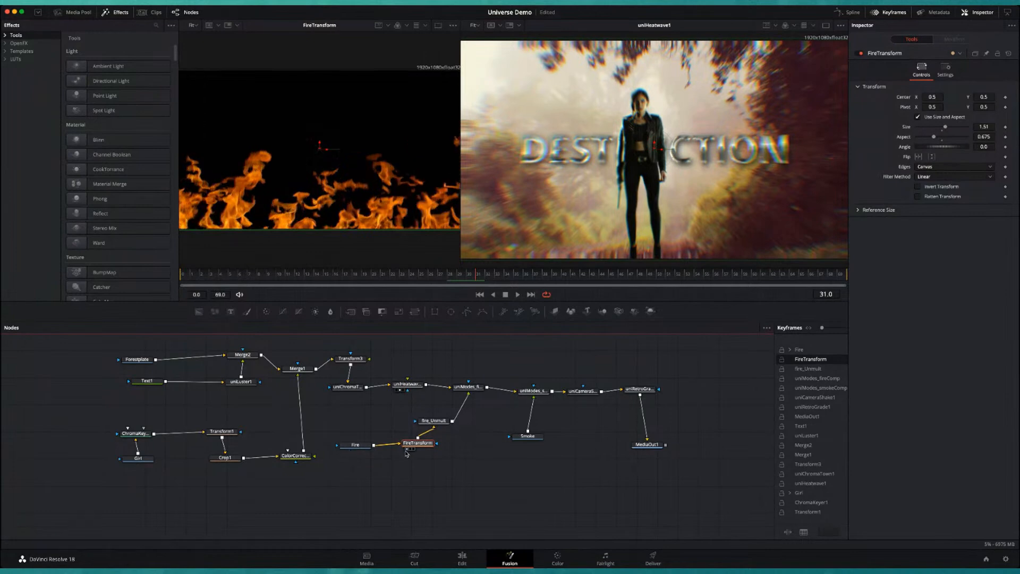
- Show fire_Unmult's output in the first viewer and the uniModes_fireComp blend in the second, moving both nodes up slightly
drag(436, 426, 423, 423)
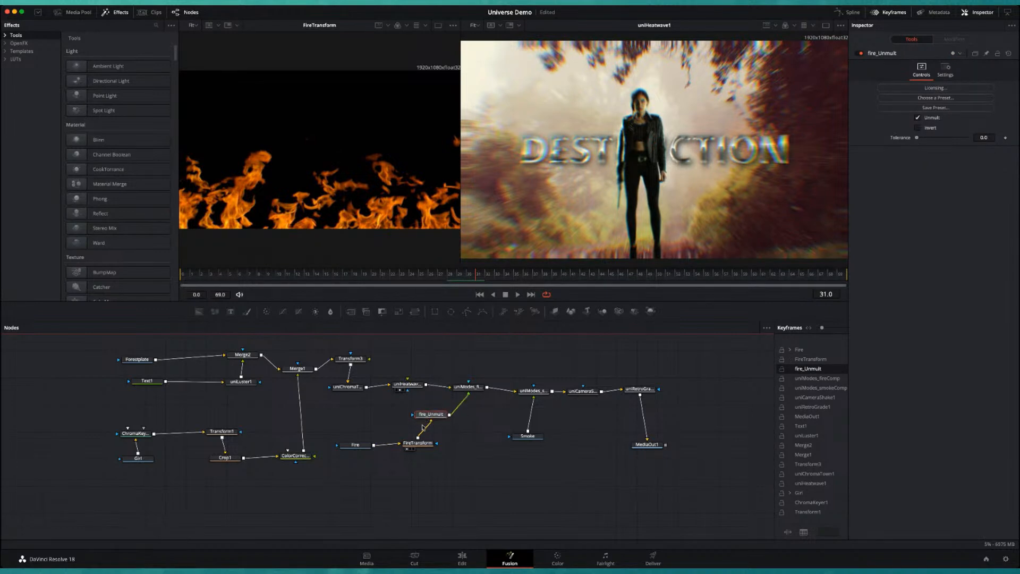
click(421, 420)
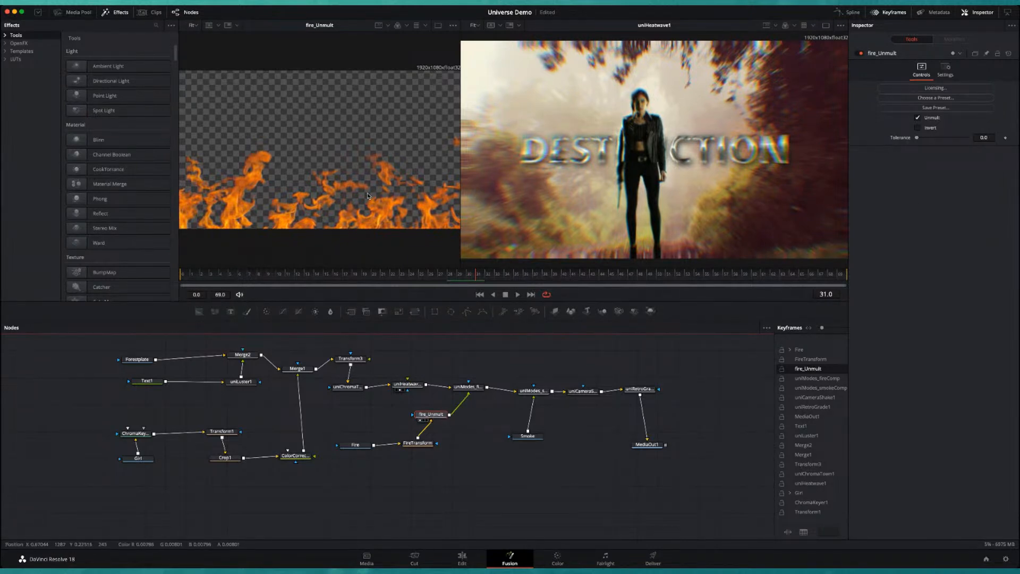
drag(466, 391, 475, 380)
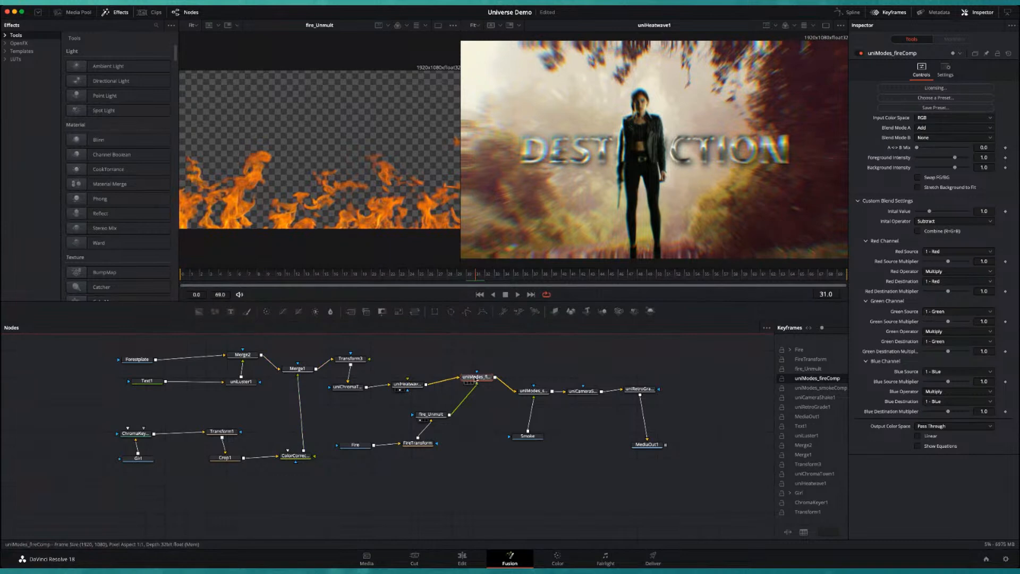
click(470, 383)
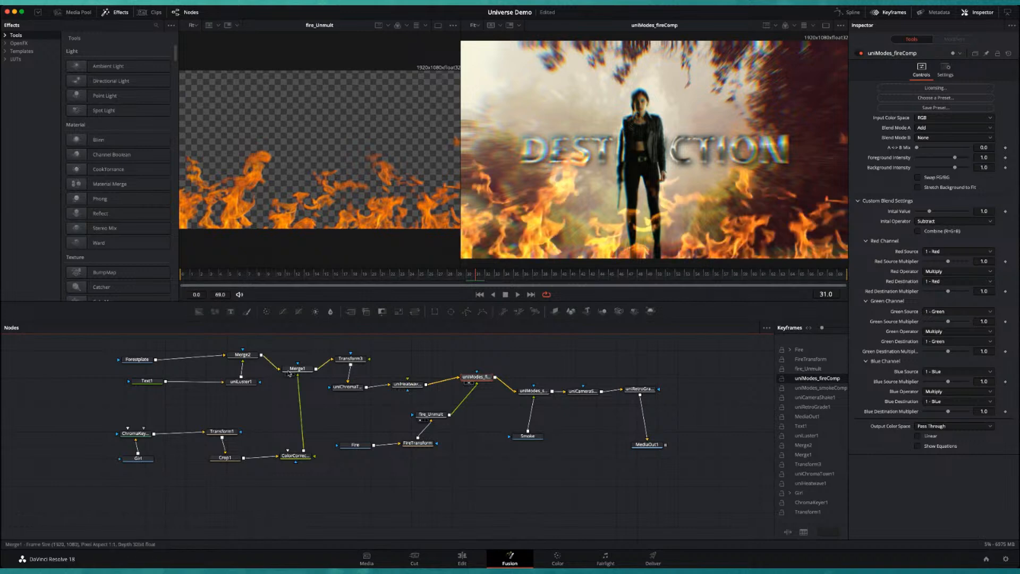
- Align the Merge1 node between Merge2 and Transform3, directly above ColorCorrector1
click(297, 369)
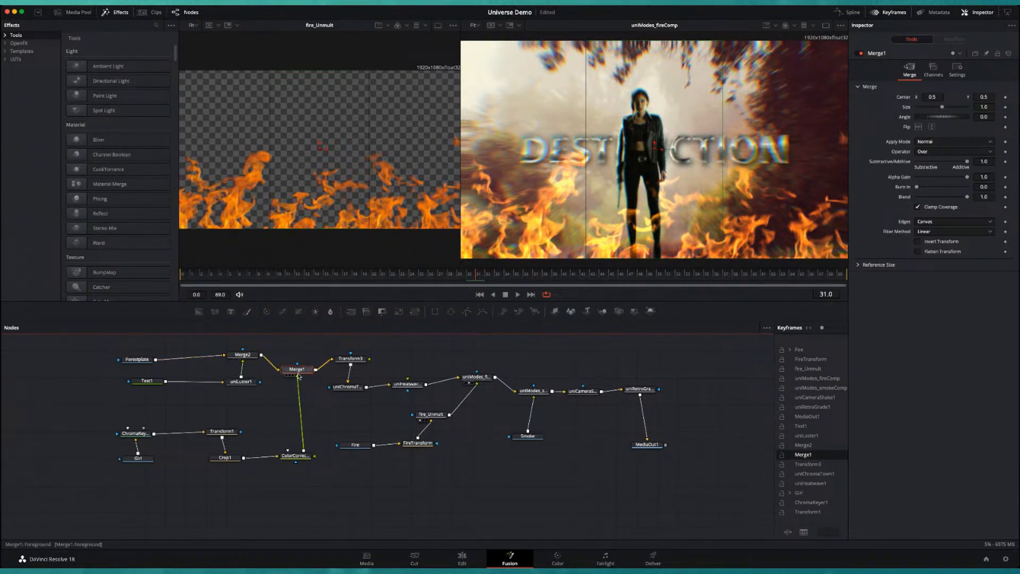
drag(295, 373, 297, 365)
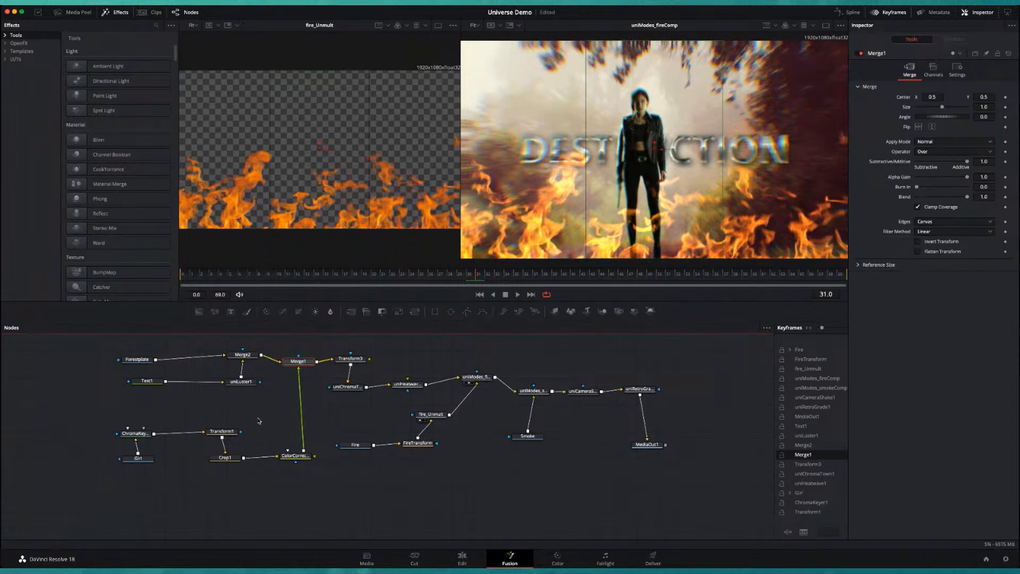
drag(298, 361, 302, 358)
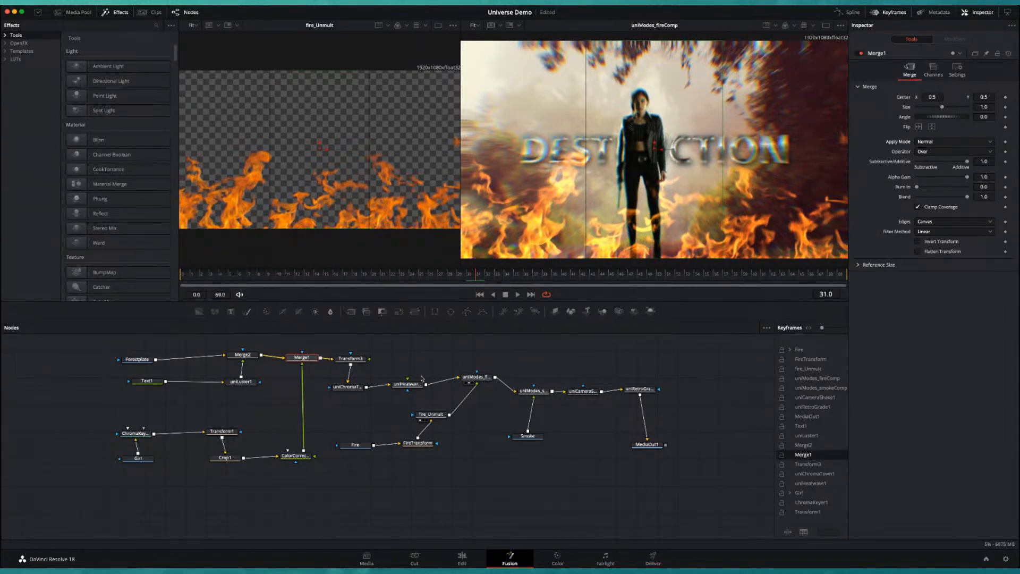
- Open the uniModes_fireComp blend settings and nudge its node slightly to the right in the node graph
click(478, 377)
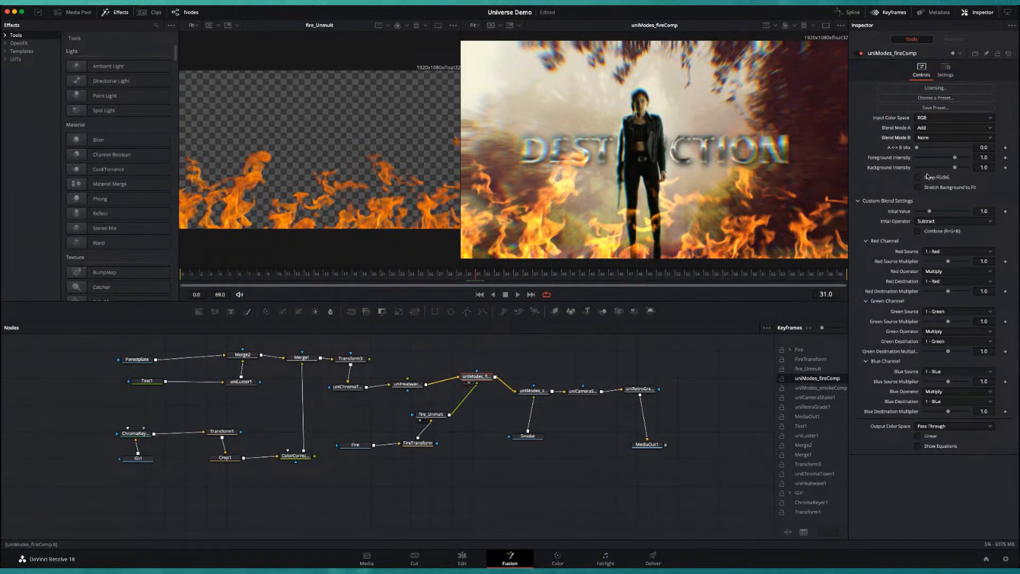
drag(490, 374, 496, 372)
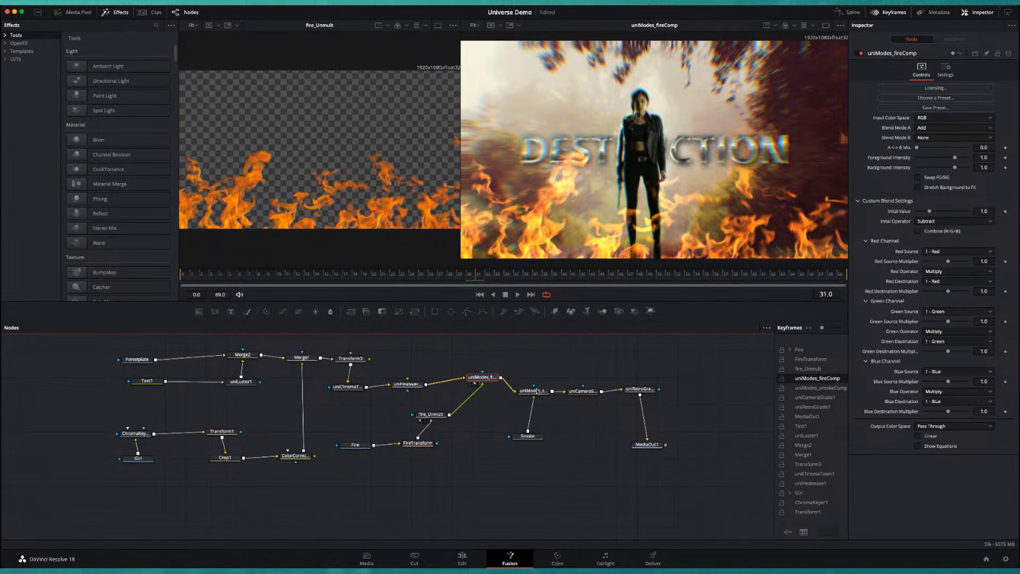
- Align uniModes_smokeComp directly above the Smoke node and show its output in the second viewer
click(537, 392)
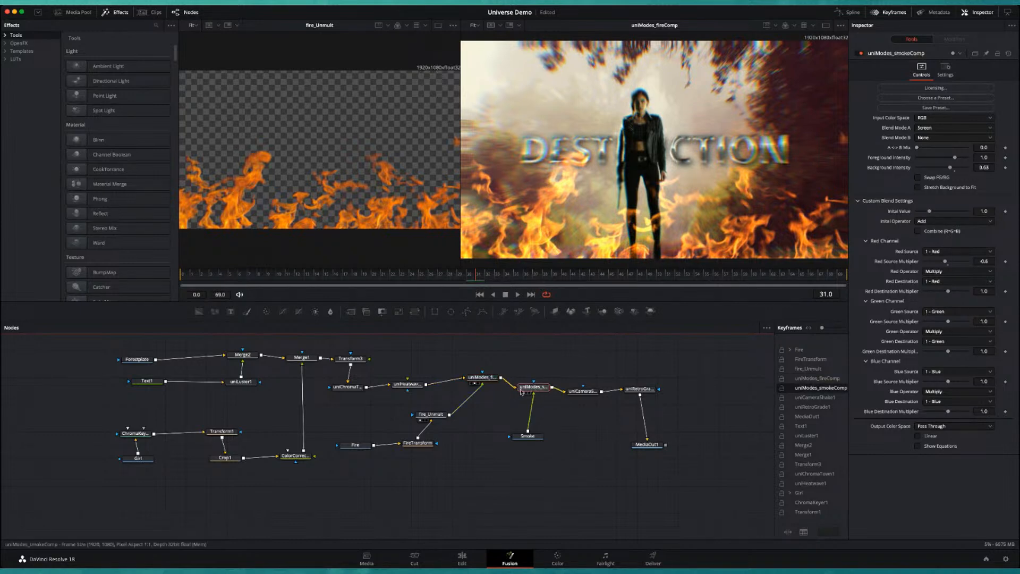
drag(532, 390, 531, 385)
drag(527, 440, 534, 441)
click(523, 390)
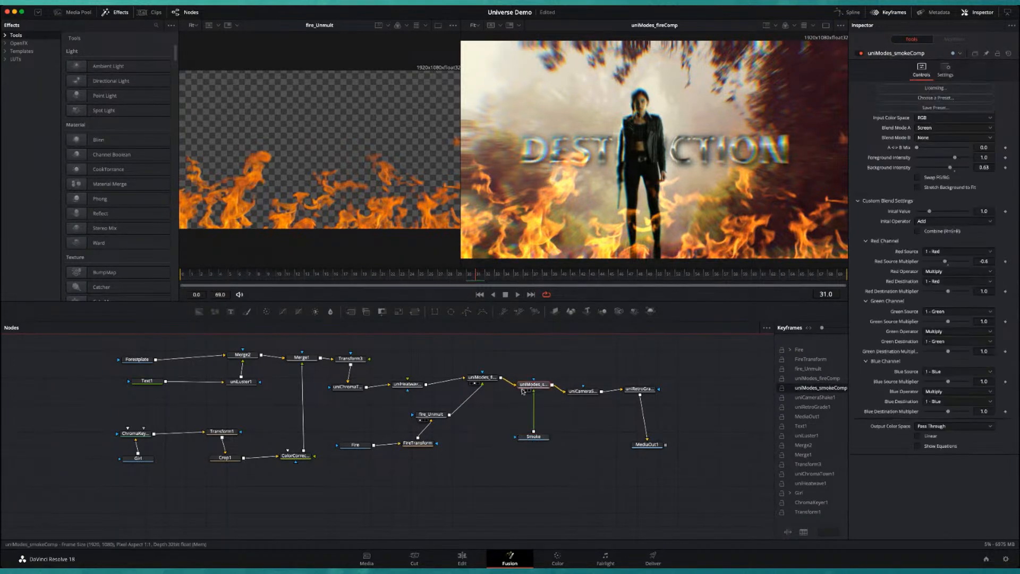
click(525, 392)
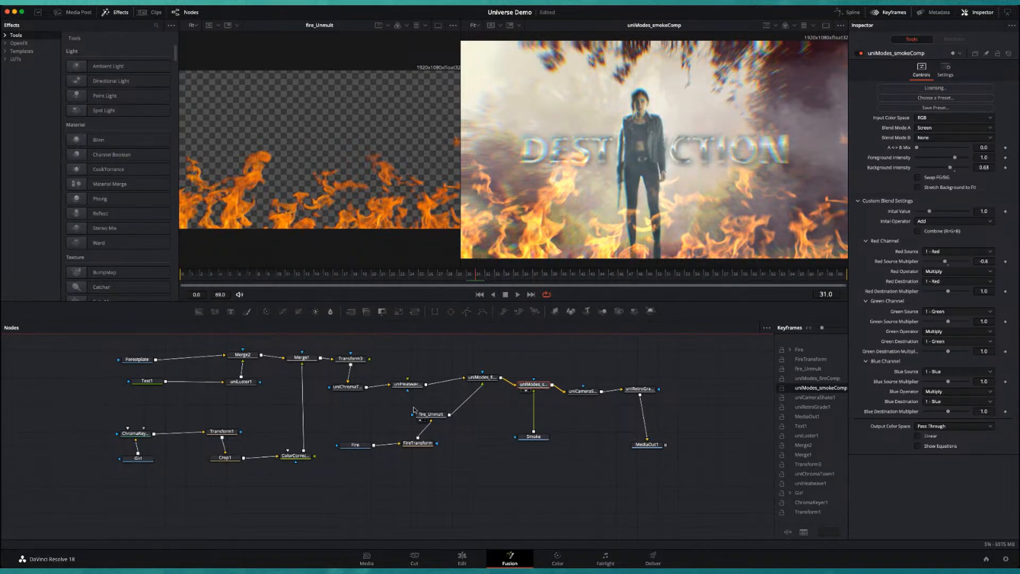
- Shift uniHeatwave1 closer to uniModes_fireComp and toggle the effect off and on to compare the composite
click(416, 378)
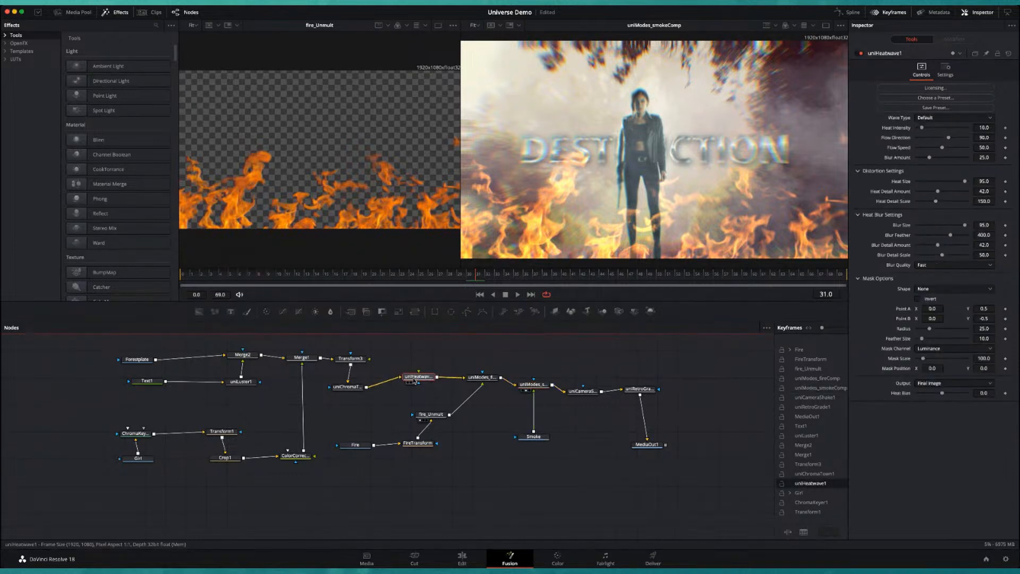
click(860, 53)
click(859, 54)
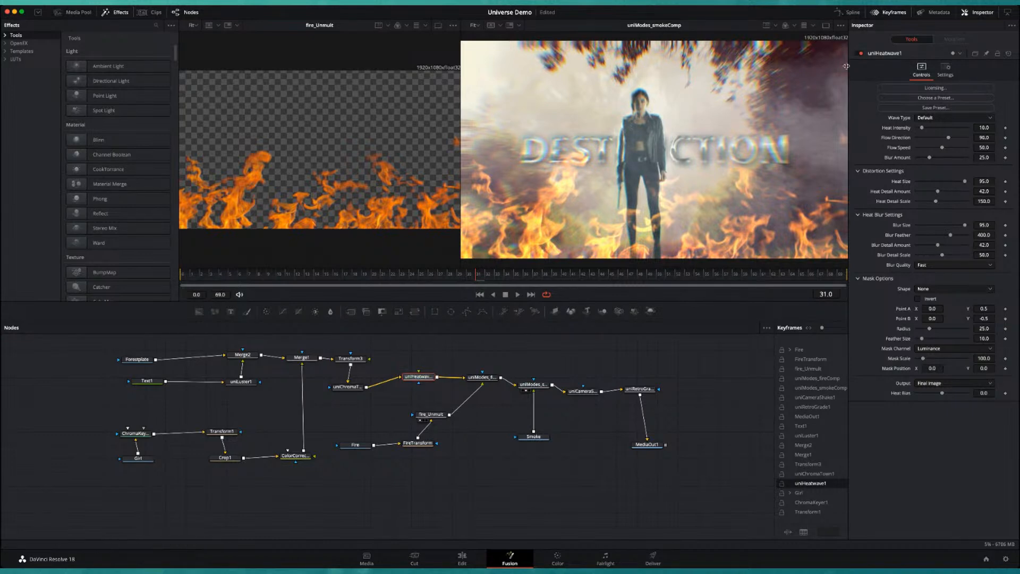
click(860, 54)
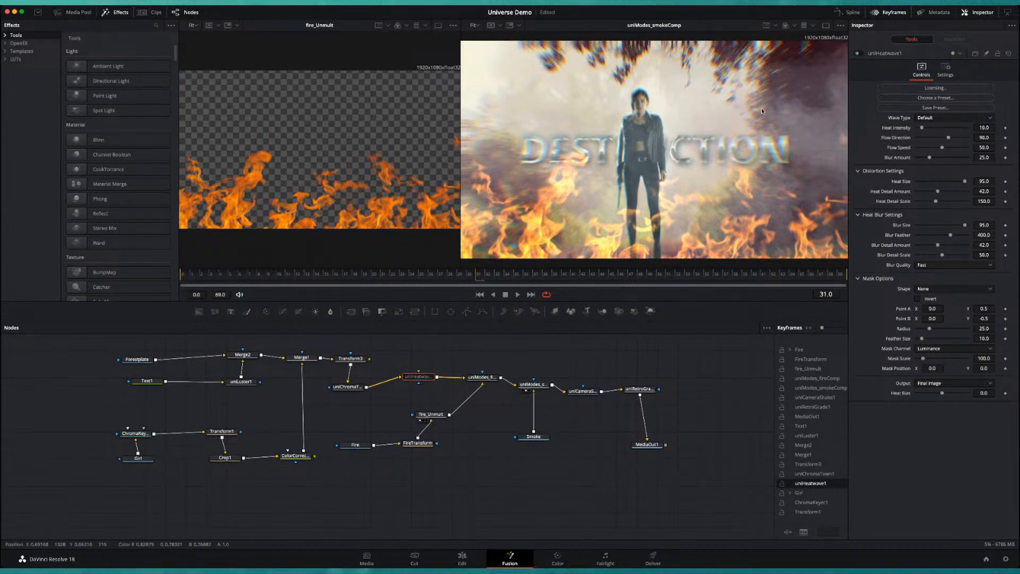
click(860, 53)
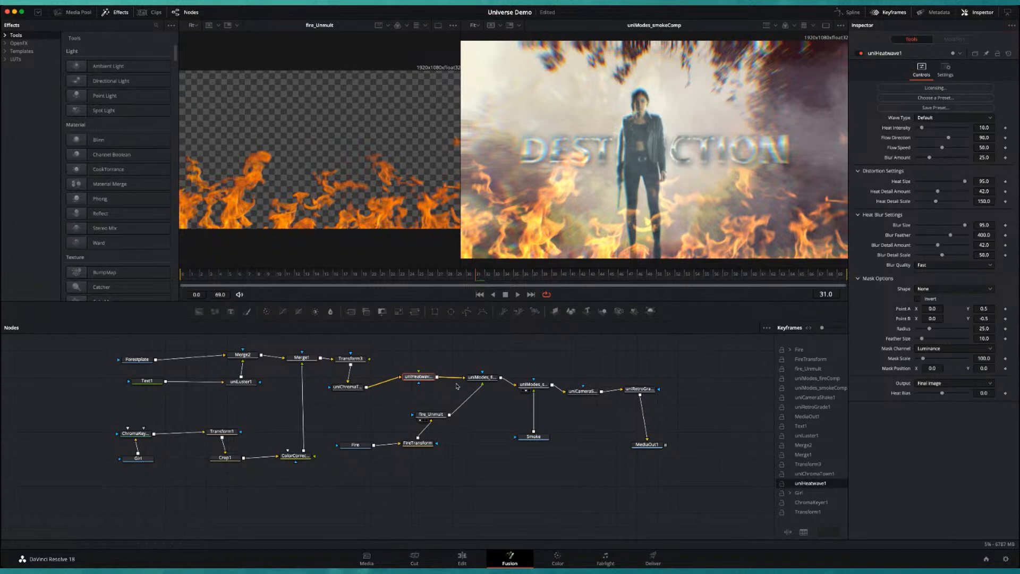
- Line up uniCameraShake1 and uniRetroGrade1 with the uniModes nodes and show uniRetroGrade1's output in the second viewer
drag(589, 394, 593, 388)
click(594, 387)
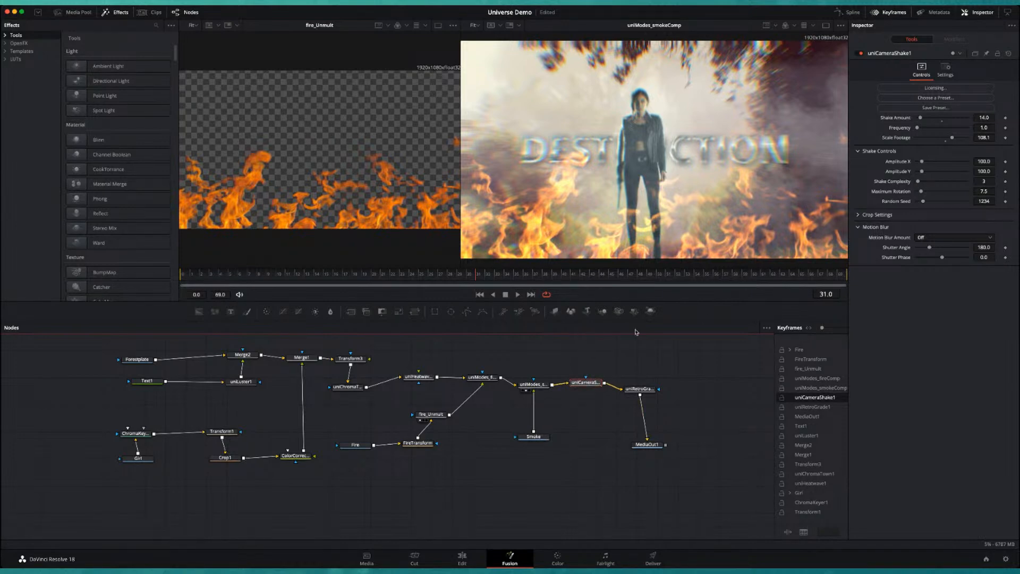
drag(635, 392, 655, 388)
click(653, 391)
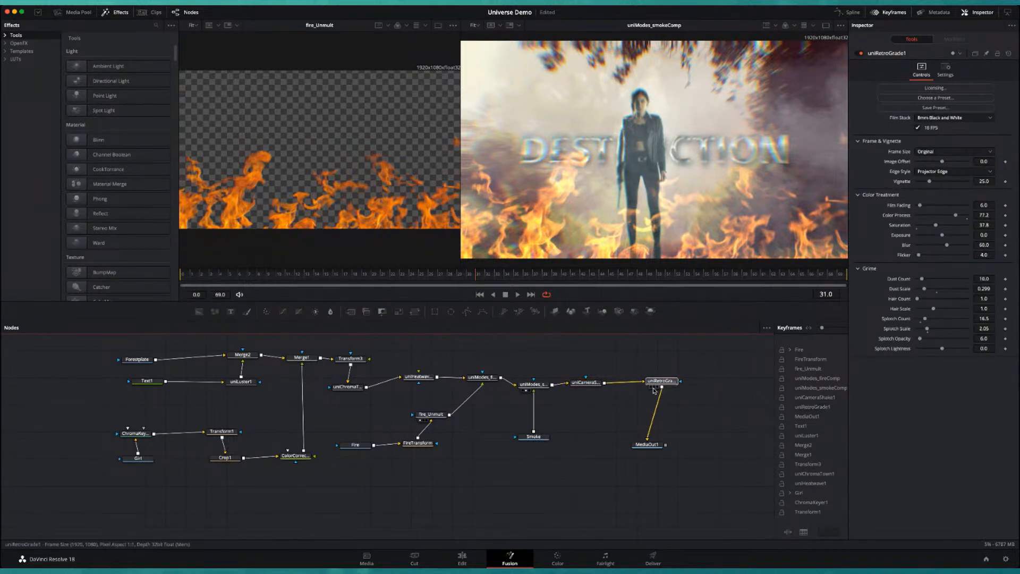
click(654, 388)
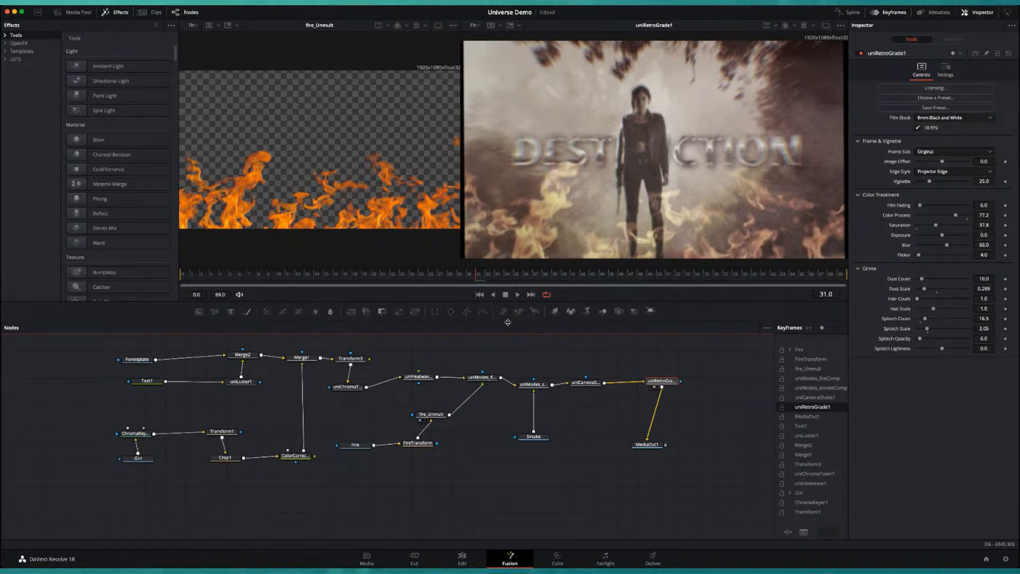
- Return to the Edit page, preview the witch composite Fusion Clip 1 on the timeline, and open that clip in Fusion
click(462, 559)
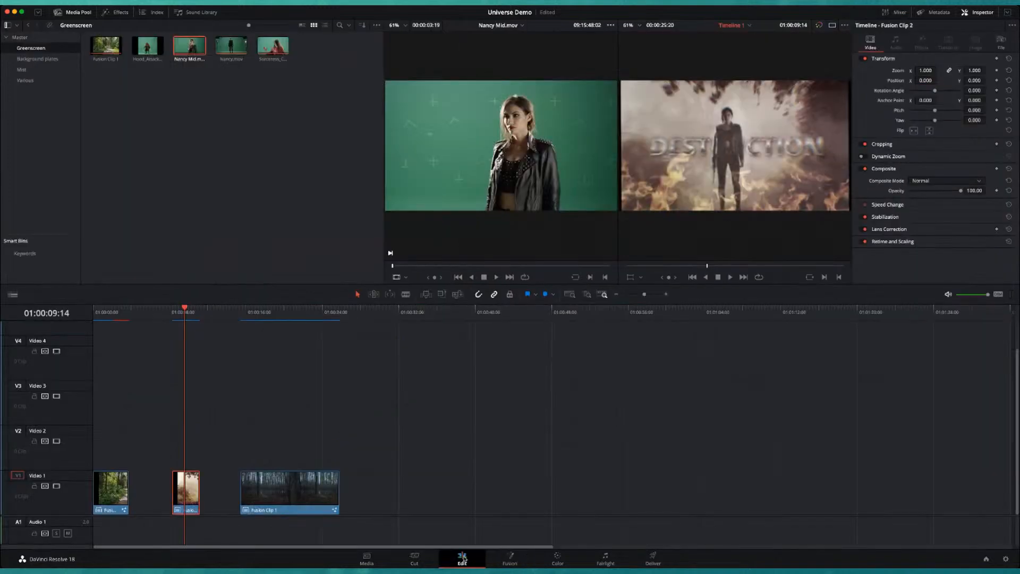
click(242, 318)
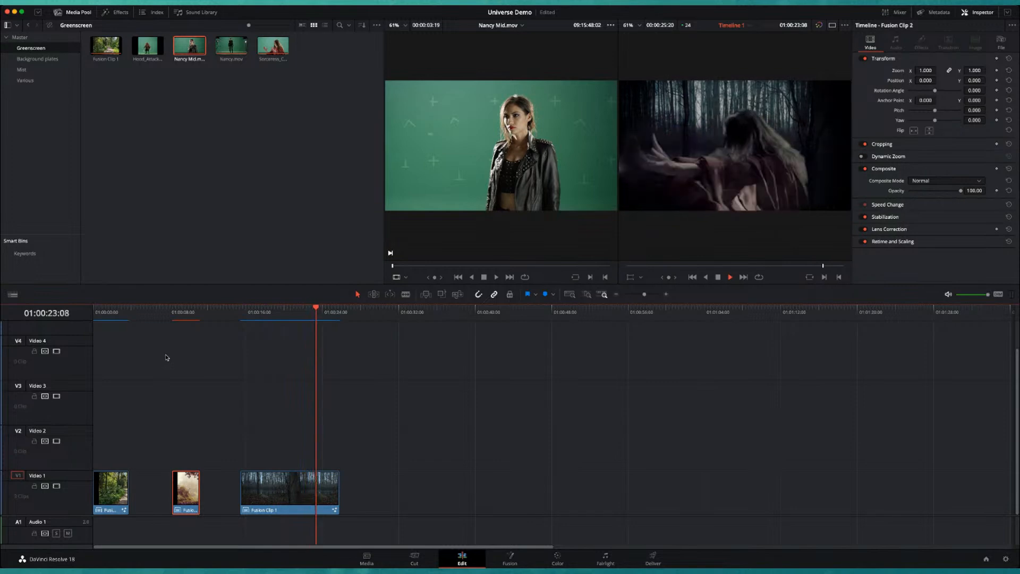
click(295, 312)
click(325, 488)
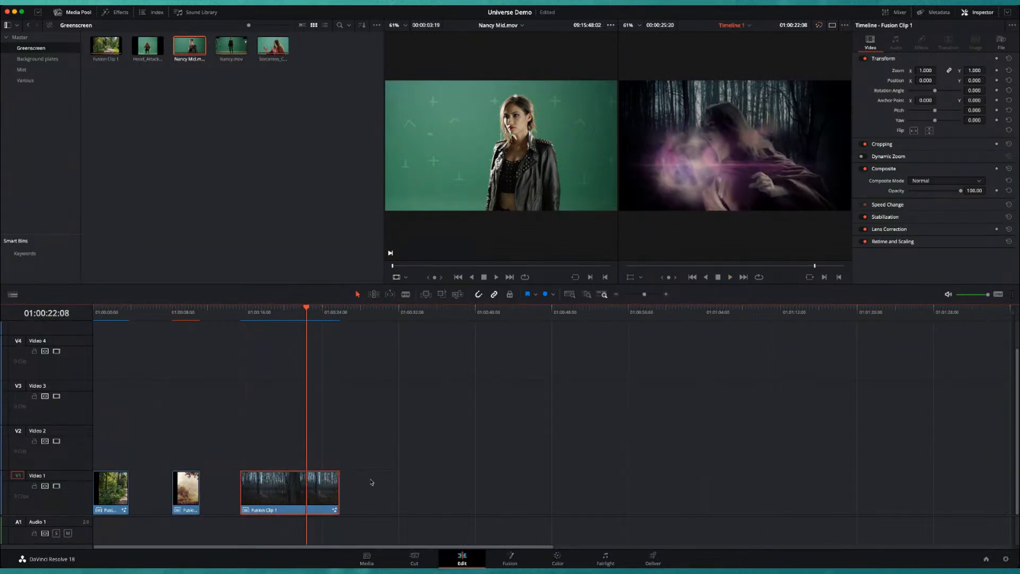
click(510, 558)
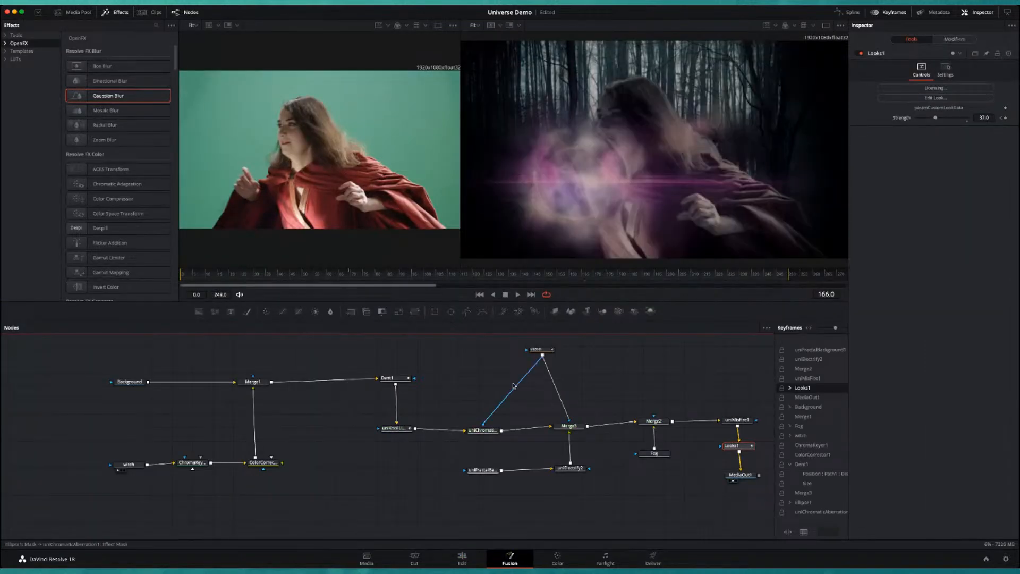
- At frame 62, show ChromaKeyer1's output in the first viewer and the Merge1 composite in the second
drag(421, 275, 333, 275)
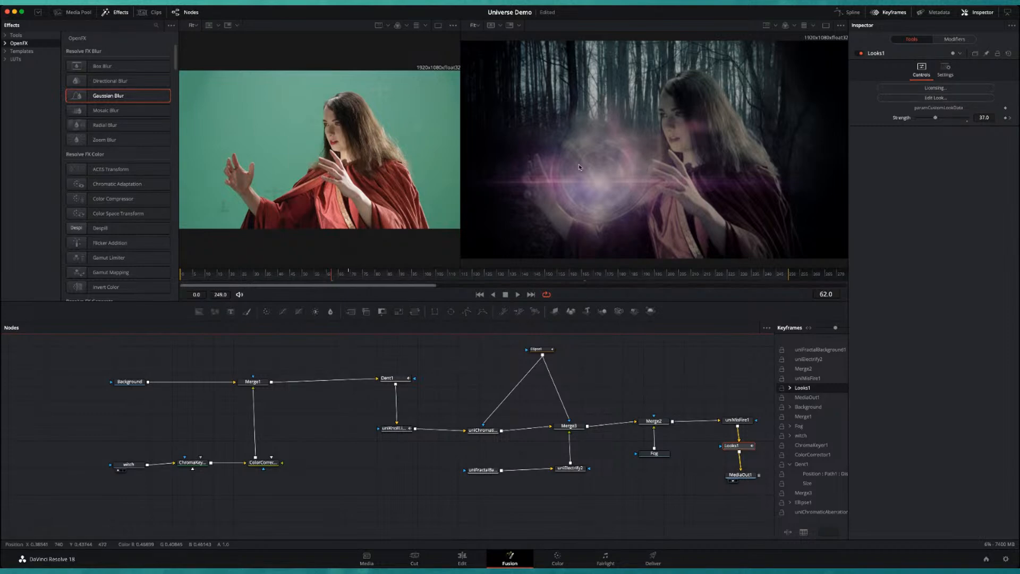
click(182, 470)
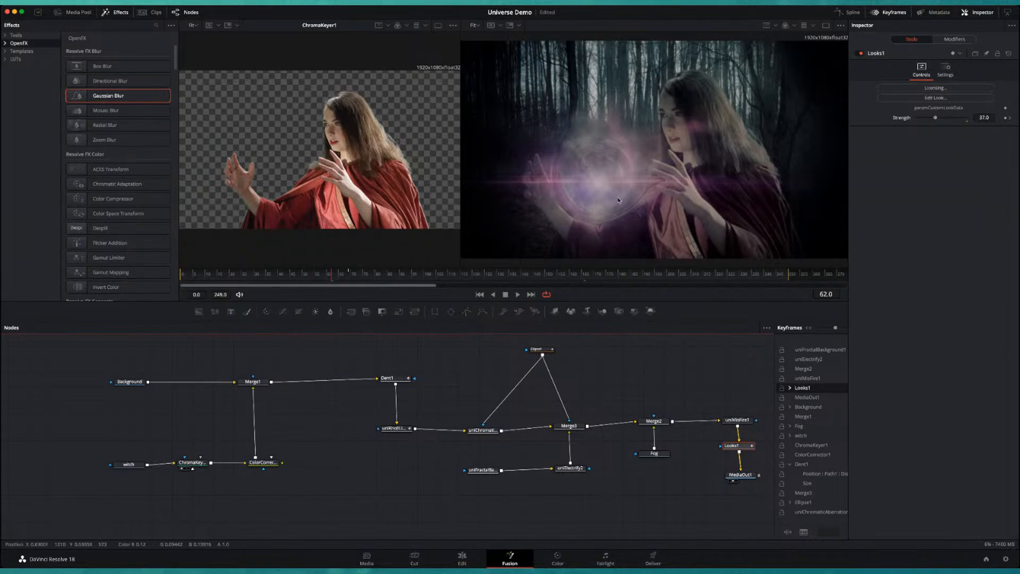
click(258, 462)
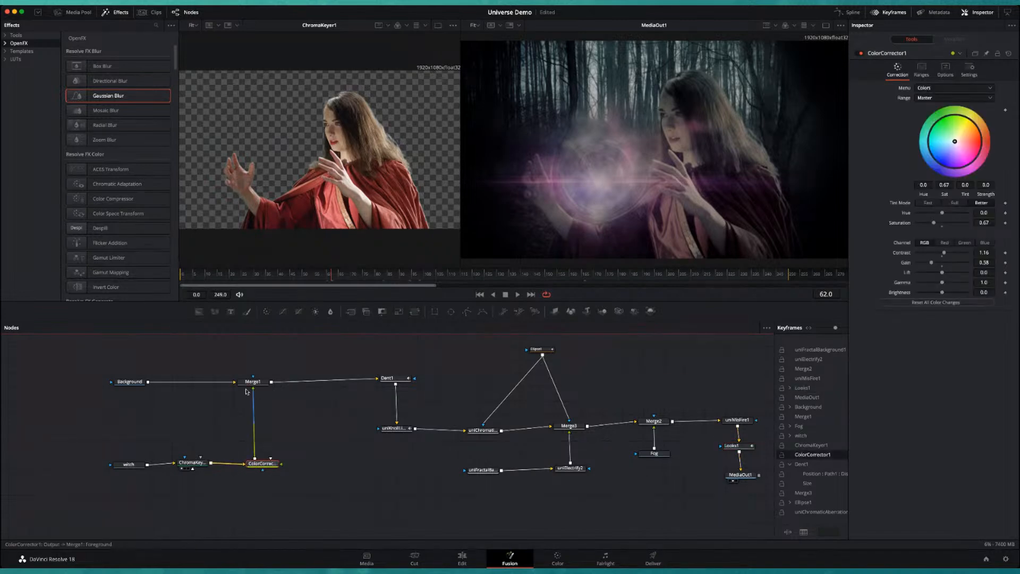
key(2)
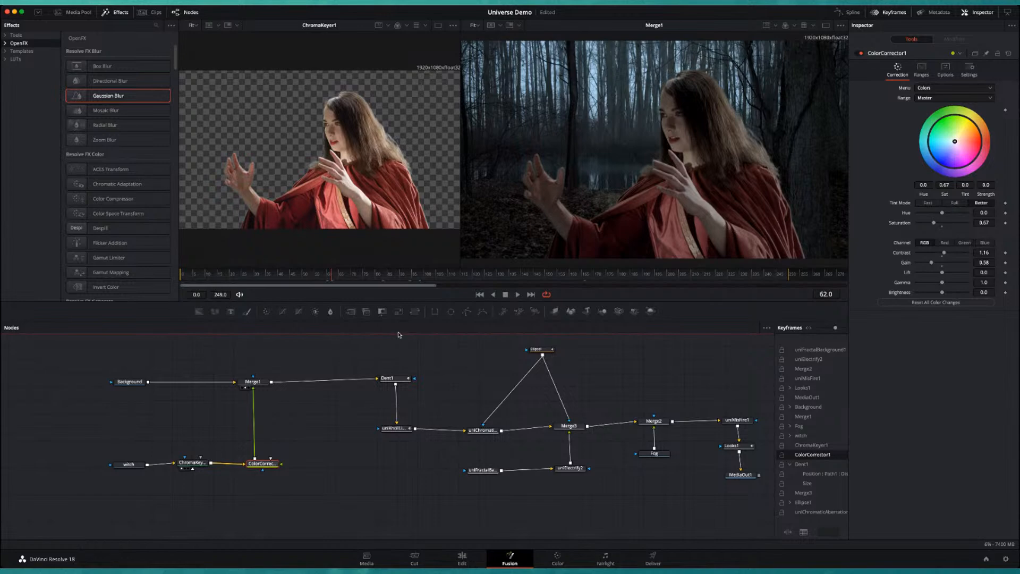
- Level Dent1 with Merge1 and view Dent1's output in the first viewer alongside MediaOut1 in the second
drag(390, 378, 388, 381)
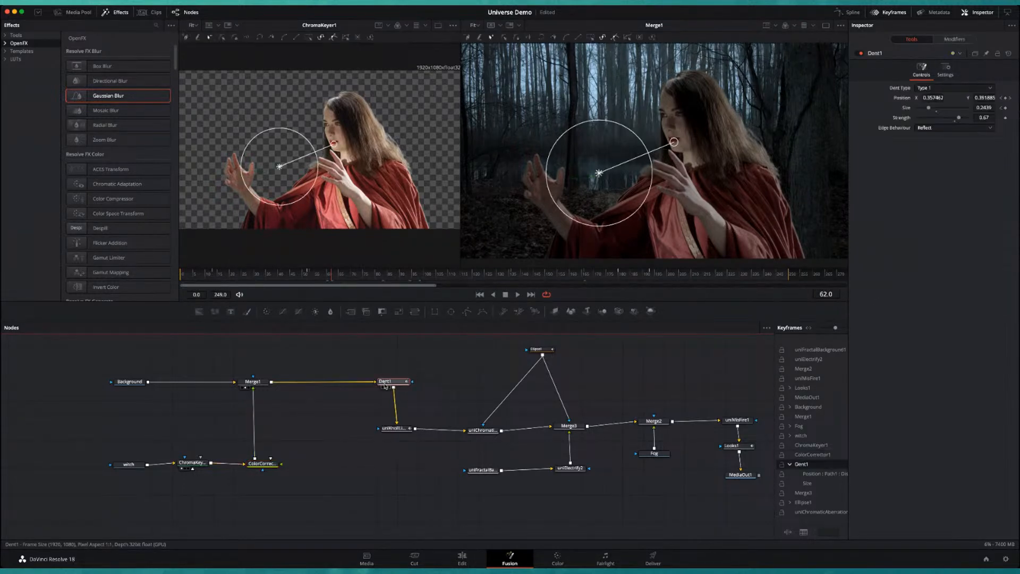
click(733, 482)
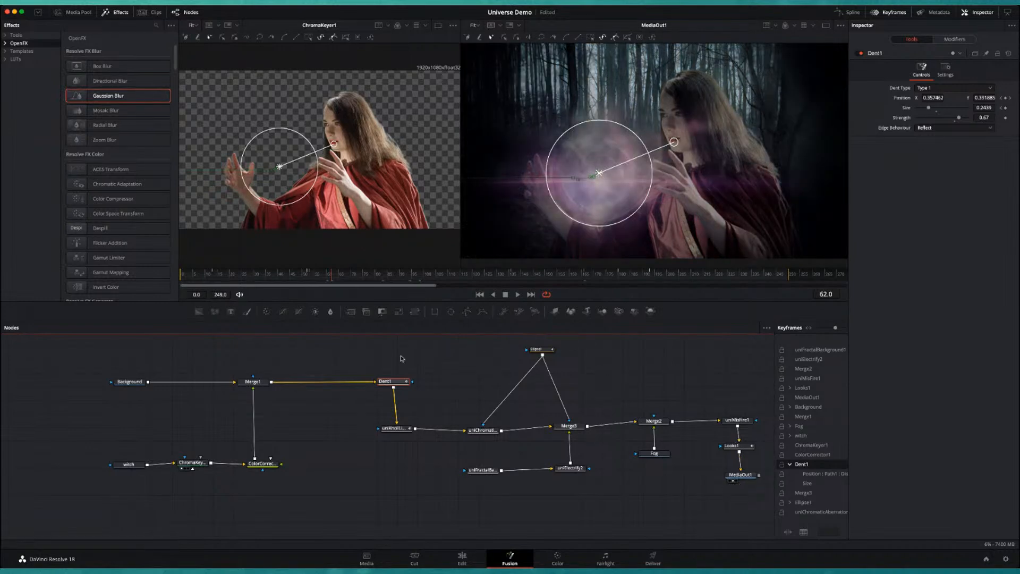
drag(376, 380, 372, 380)
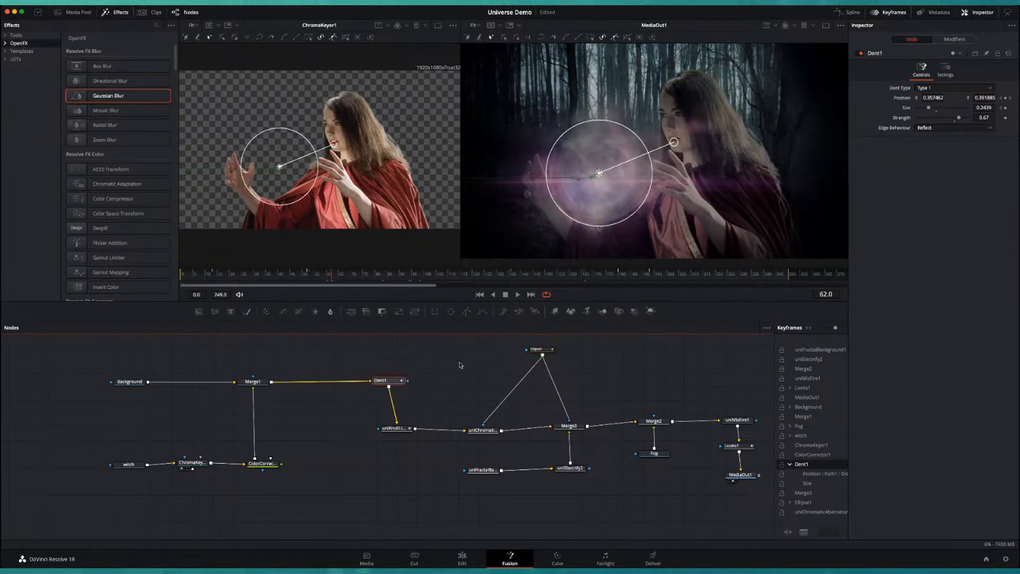
click(378, 388)
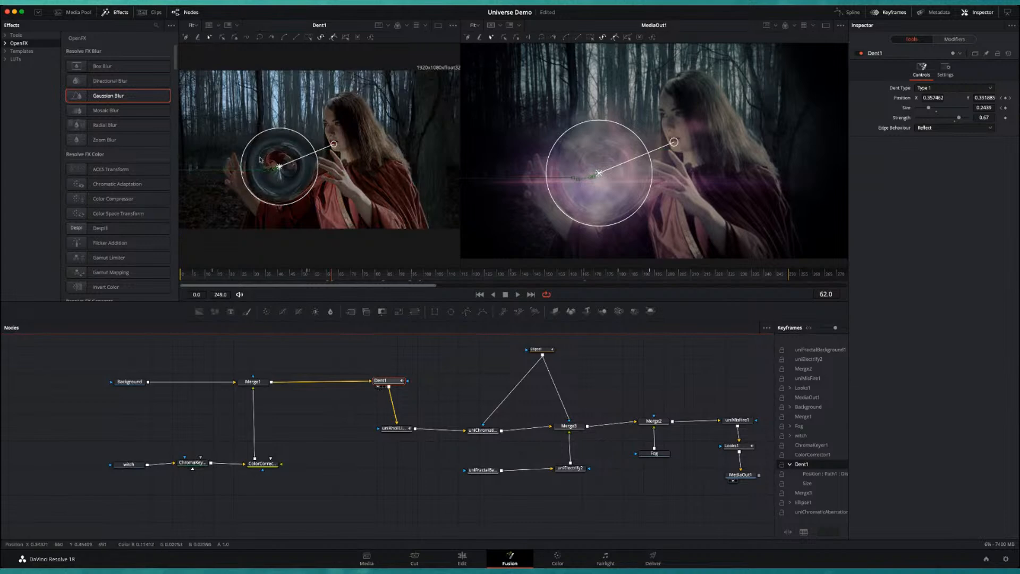
click(394, 346)
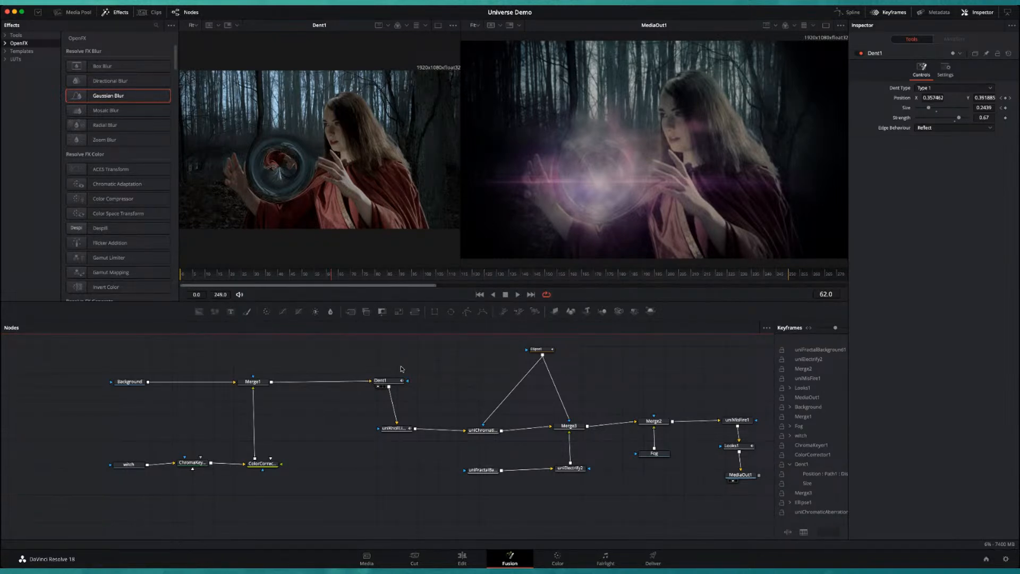
- Move Dent1 left toward Merge1 and toggle it off and on to compare the orb distortion
drag(379, 382, 368, 381)
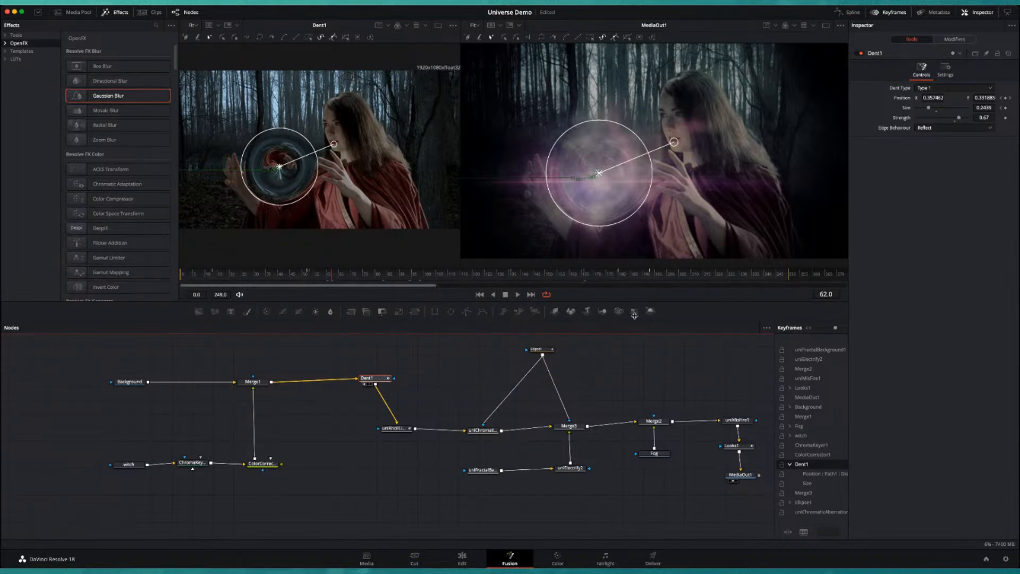
click(859, 54)
click(859, 54)
click(860, 54)
click(861, 54)
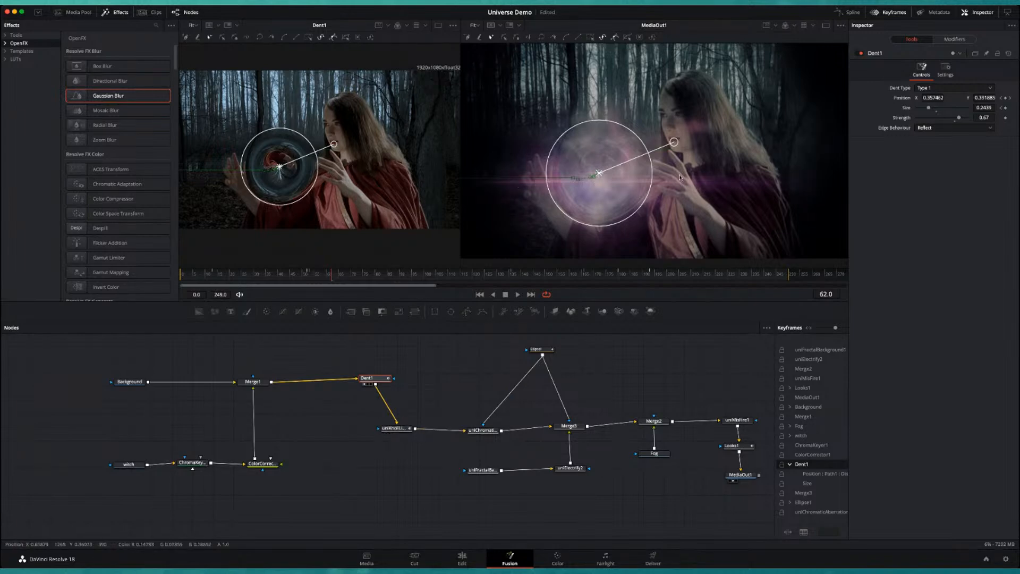
- Open the uniKnollLightFactoryEZ1 flare settings, and show uniChromaticAberration1's output in the second viewer
click(384, 432)
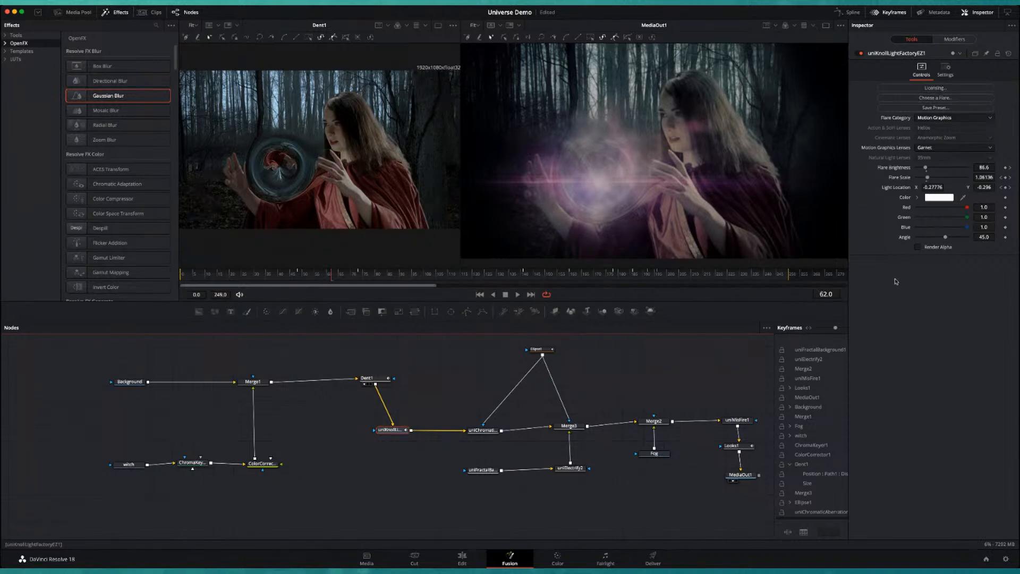
click(476, 432)
click(477, 436)
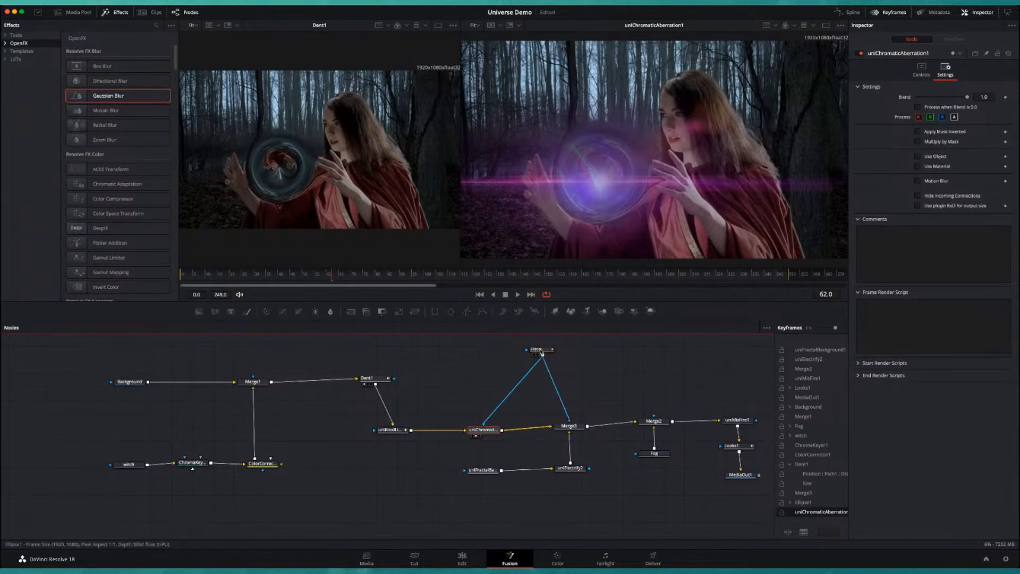
- Show the Ellipse1 mask in the first viewer and adjust its node's position above uniChromaticAberration1 and Merge3
drag(541, 353, 535, 350)
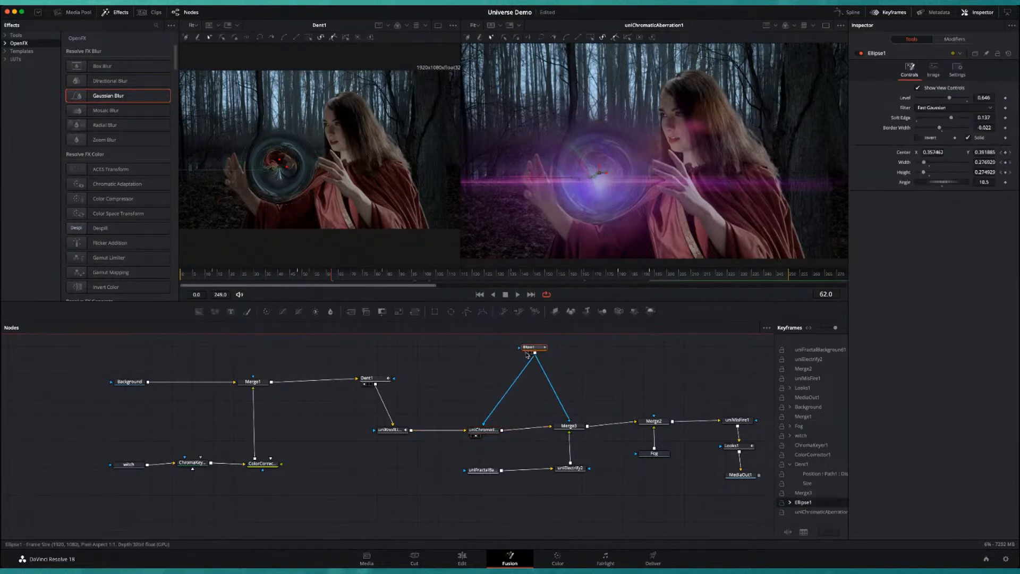
click(528, 353)
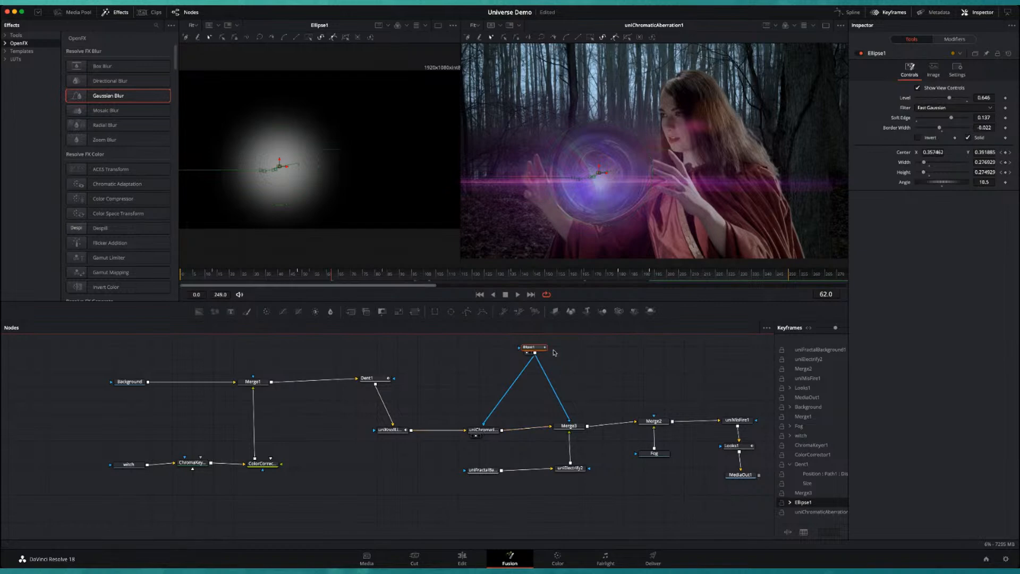
drag(534, 352, 537, 351)
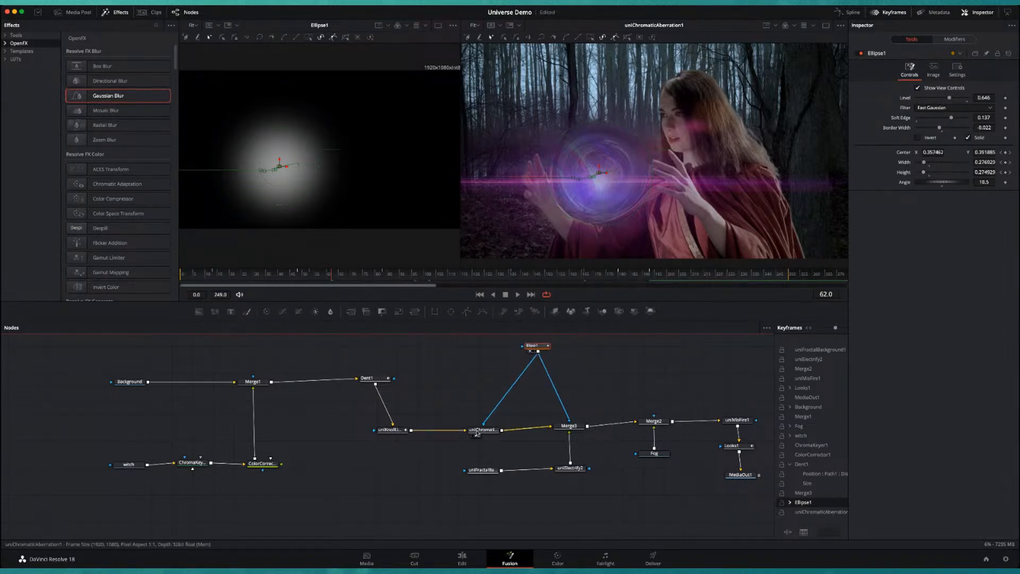
- Toggle the Ellipse1 mask off and on to compare the chromatic aberration, and scrub forward to frame 83
click(861, 53)
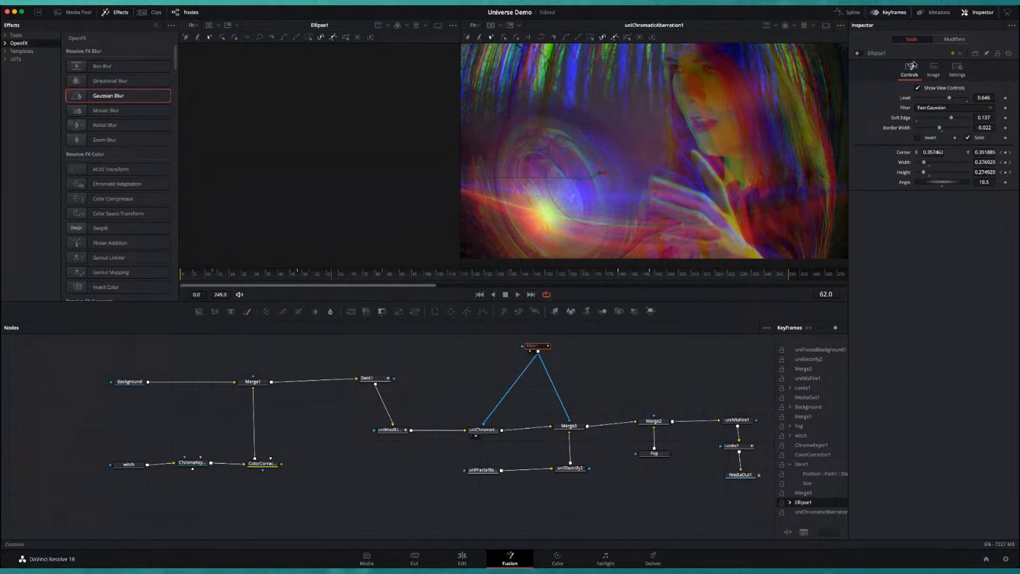
click(861, 53)
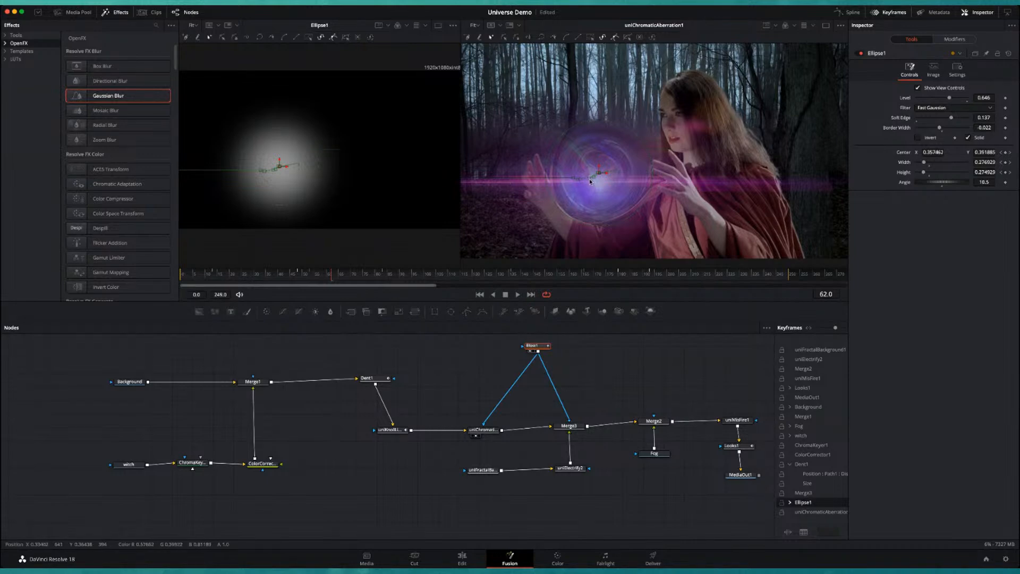
click(460, 277)
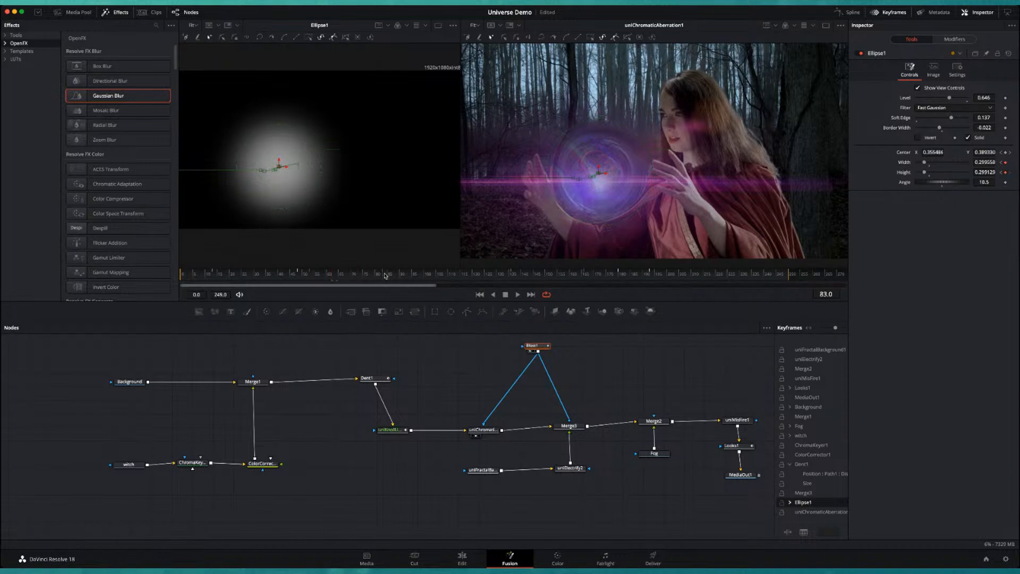
- Scrub to frame 123, open the Dent1 settings, and check the dent's tracking around the orb at frames 54 and 91
drag(460, 280, 483, 281)
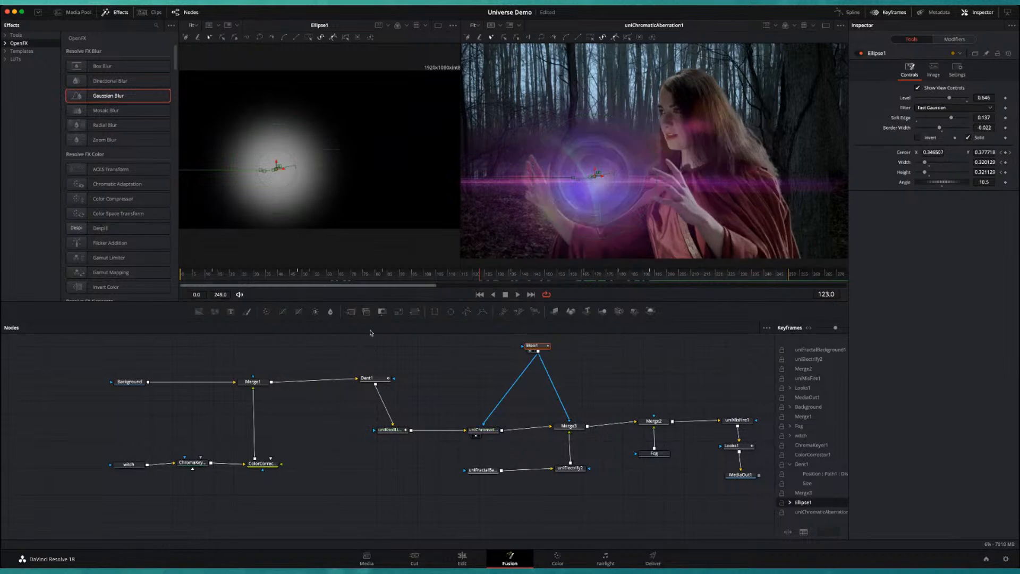
click(370, 380)
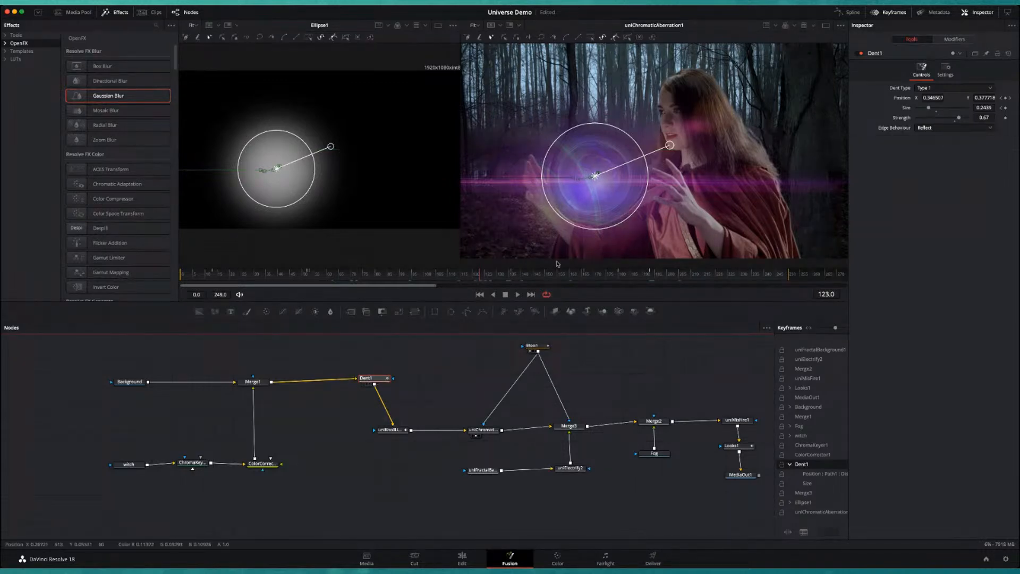
click(394, 272)
drag(394, 272, 312, 275)
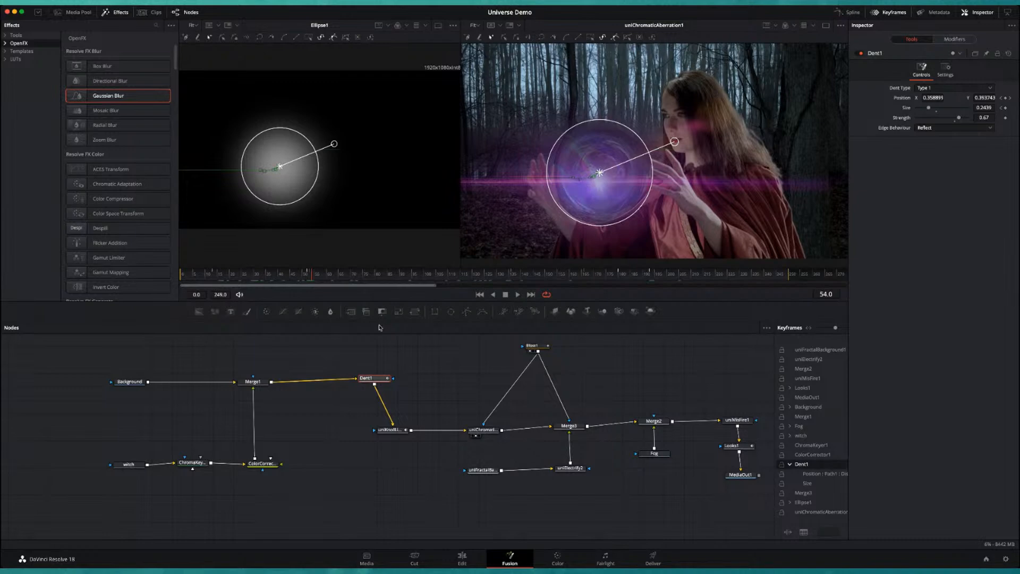
drag(323, 275, 423, 275)
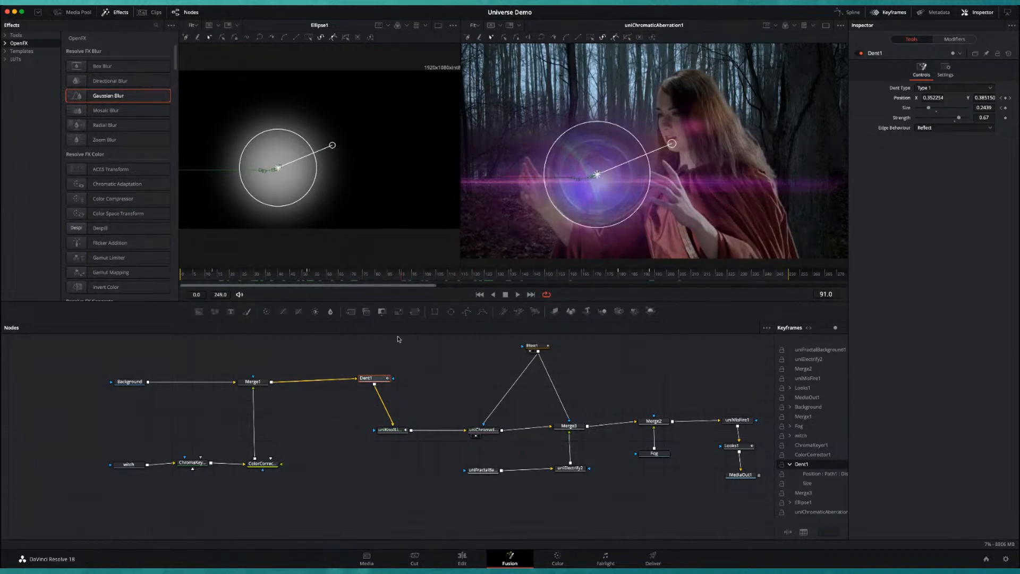
click(381, 331)
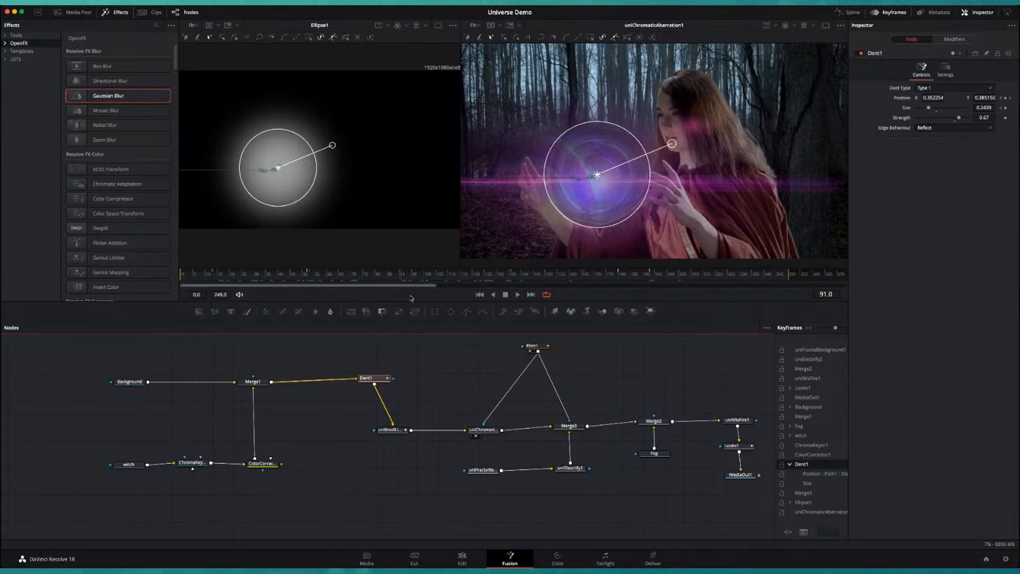
- Shift Dent1 slightly right and reinsert uniKnollLightFactoryEZ1 between Merge1 and Dent1 so the flare comes before the distortion
drag(366, 378, 383, 379)
click(392, 430)
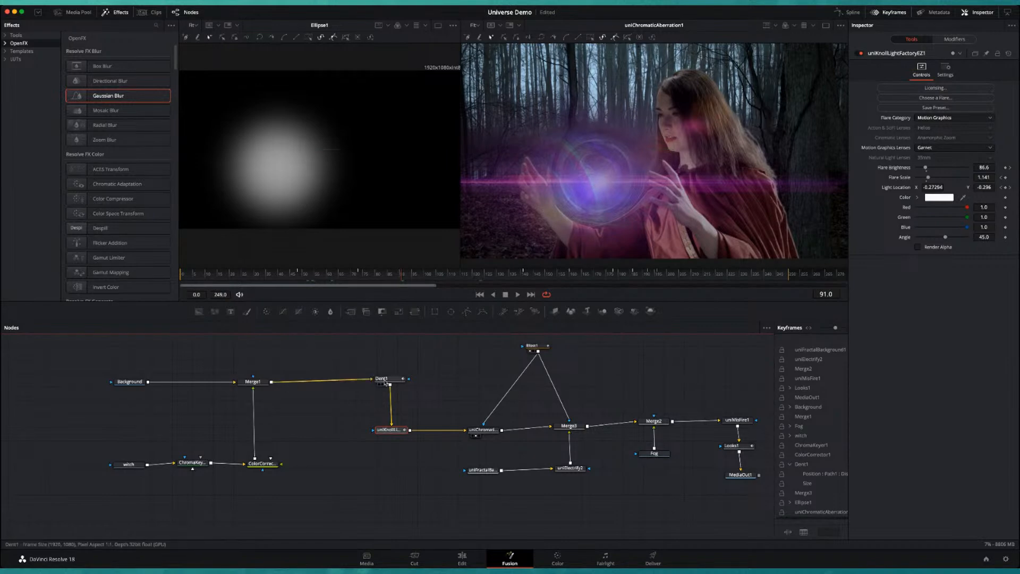
drag(390, 432, 403, 427)
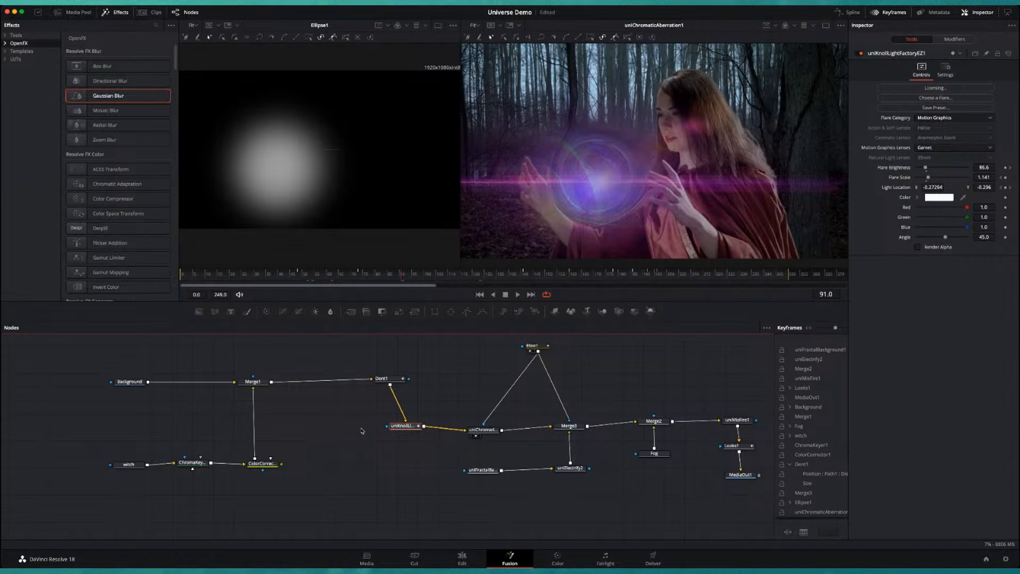
drag(411, 430, 330, 384)
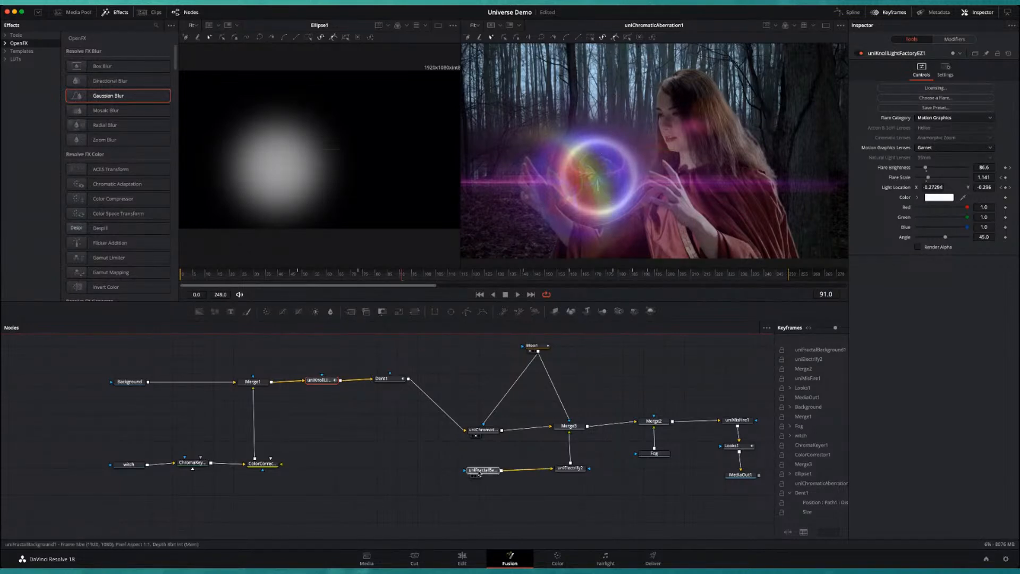
- Open the uniFractalBackground1 settings, show its output in the first viewer, and scrub back to frame 14
click(480, 471)
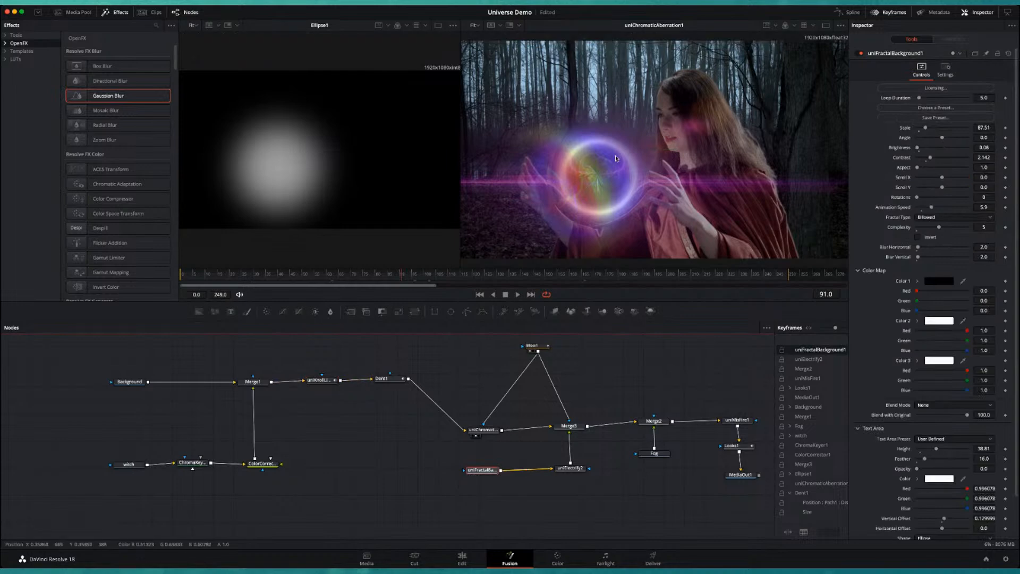
click(471, 477)
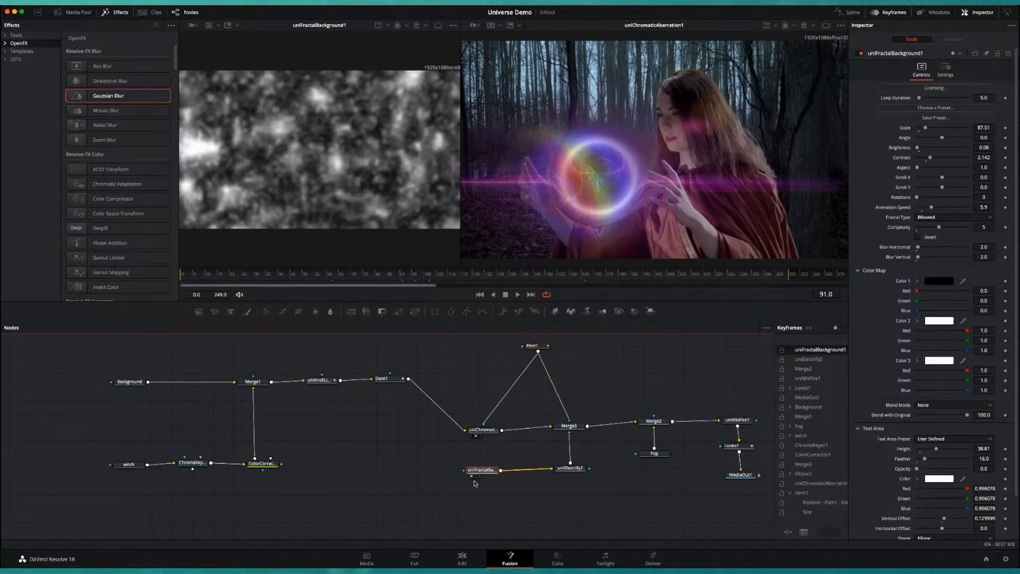
click(246, 274)
drag(250, 278, 215, 275)
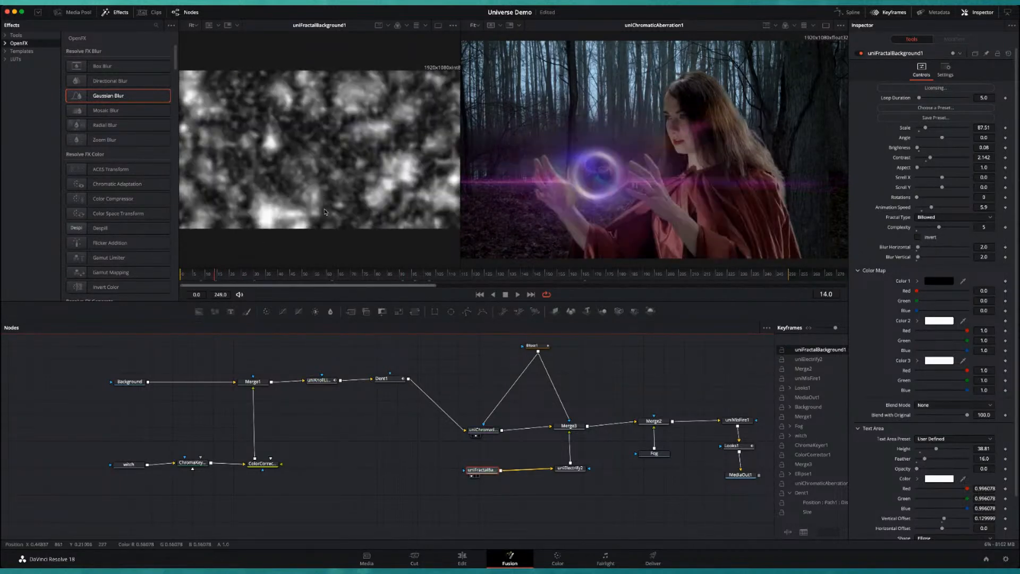
- Open the uniElectrify2 settings, show its output in the first viewer, and scrub forward to frame 54
click(563, 470)
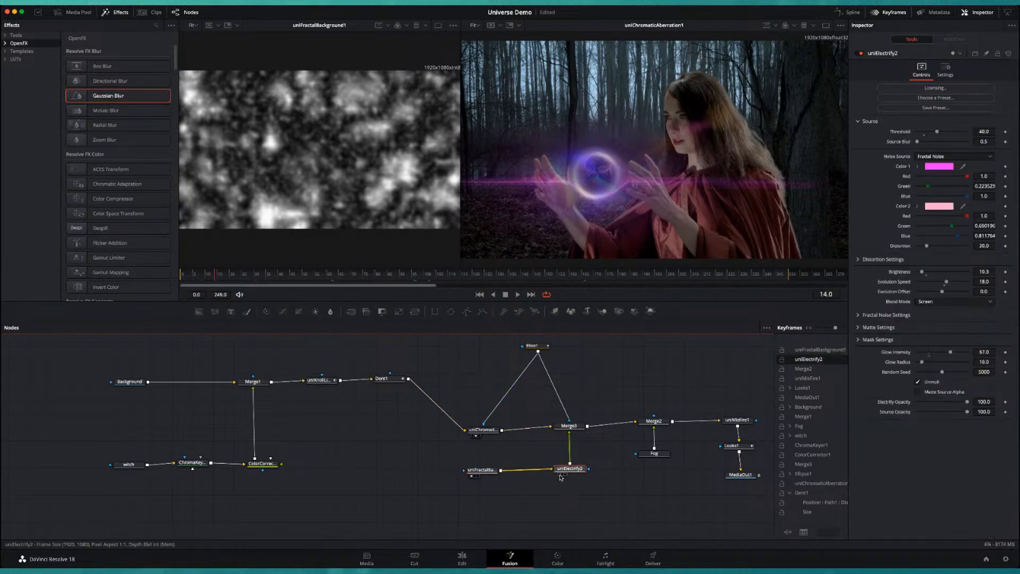
key(1)
drag(234, 279, 312, 278)
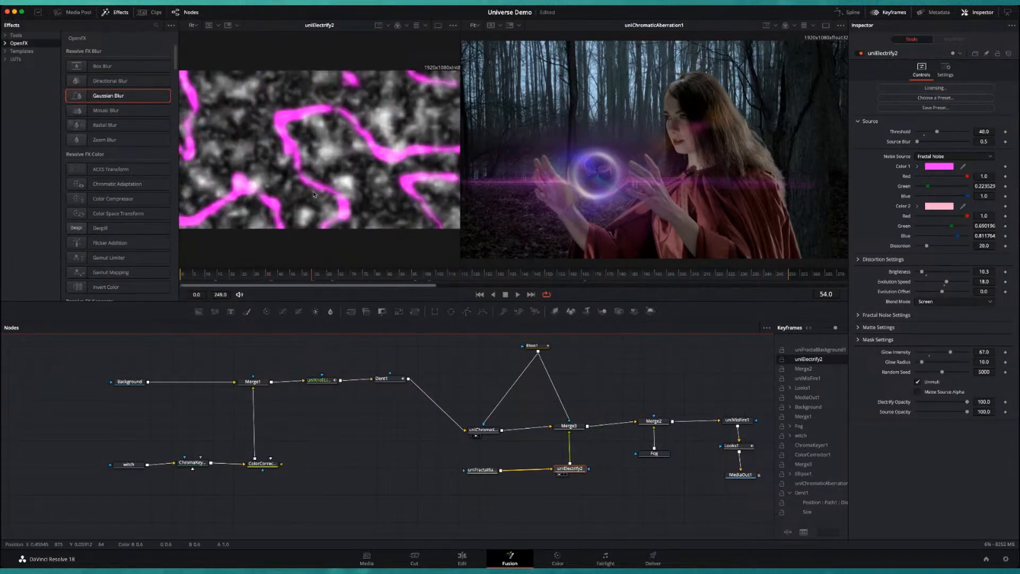
click(943, 102)
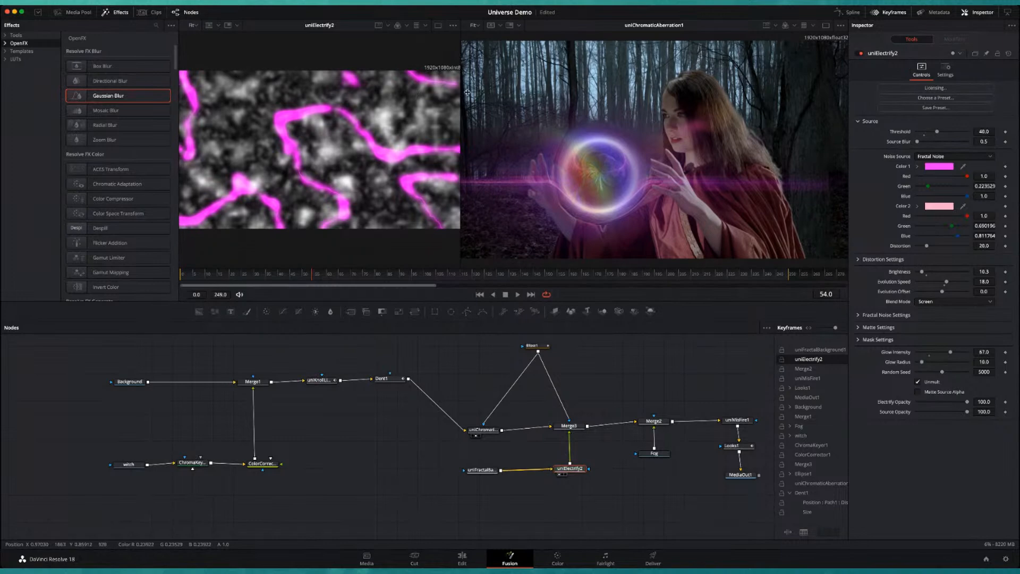
- Show Merge3 in the second viewer and toggle the Ellipse1 mask off and on to compare the electric effect
click(562, 432)
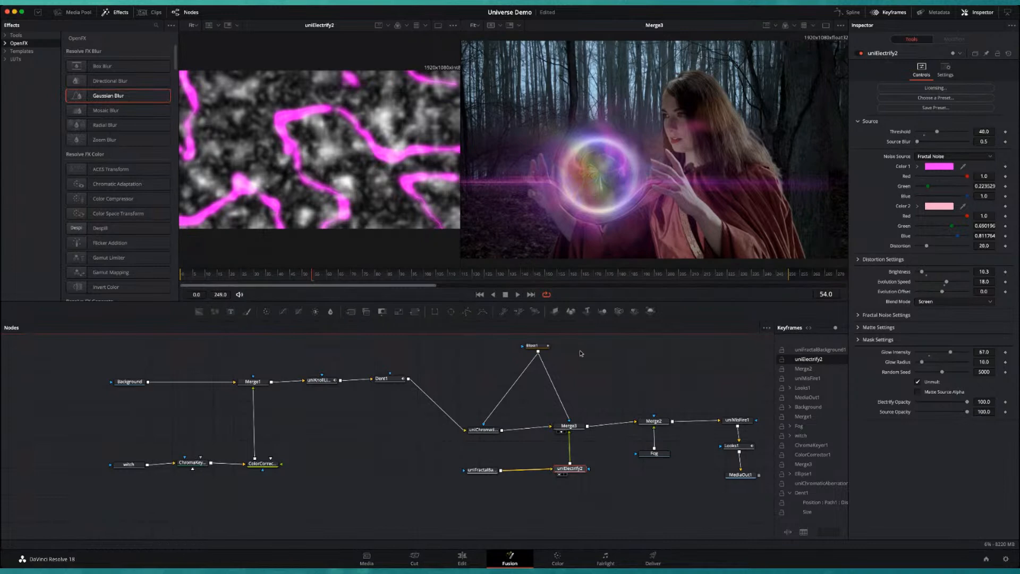
click(538, 350)
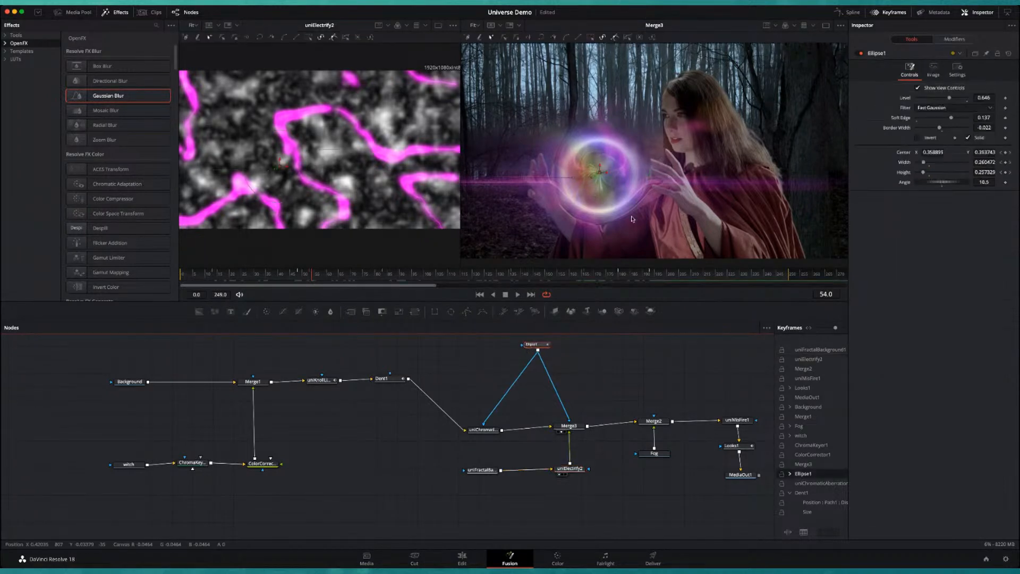
click(861, 53)
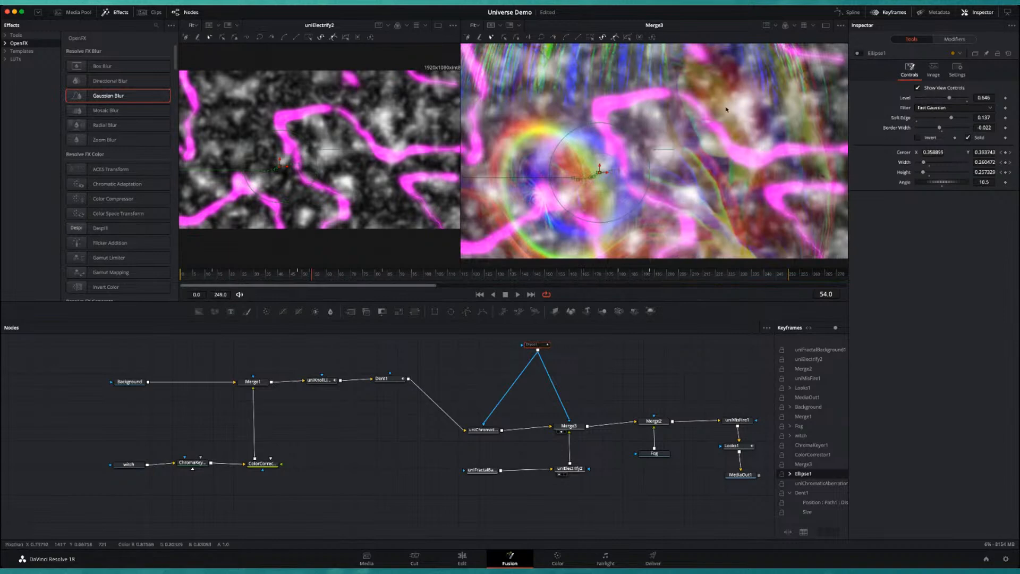
click(858, 54)
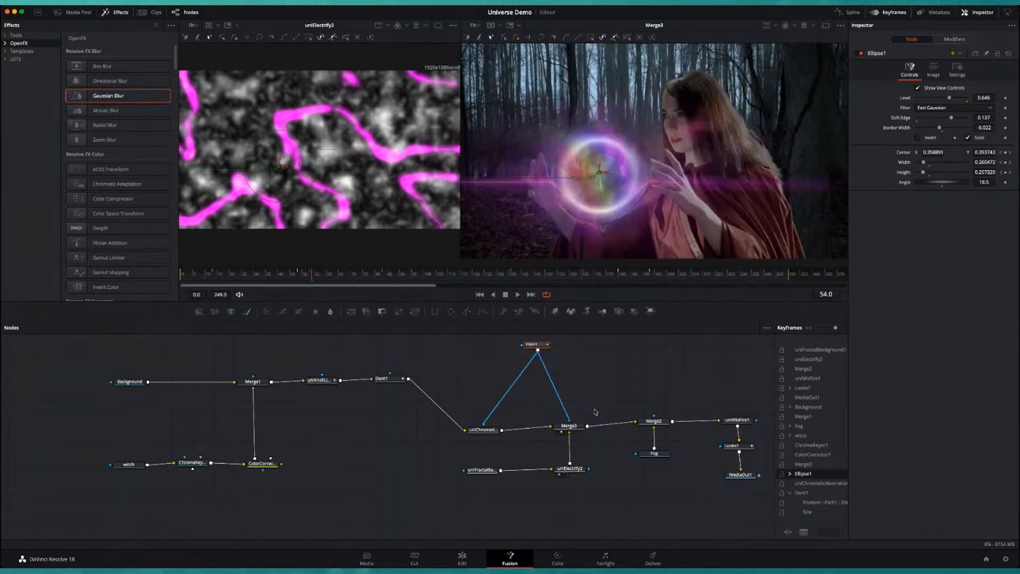
- Show Merge2's fog composite in the second viewer, followed by the final MediaOut1 output
click(647, 428)
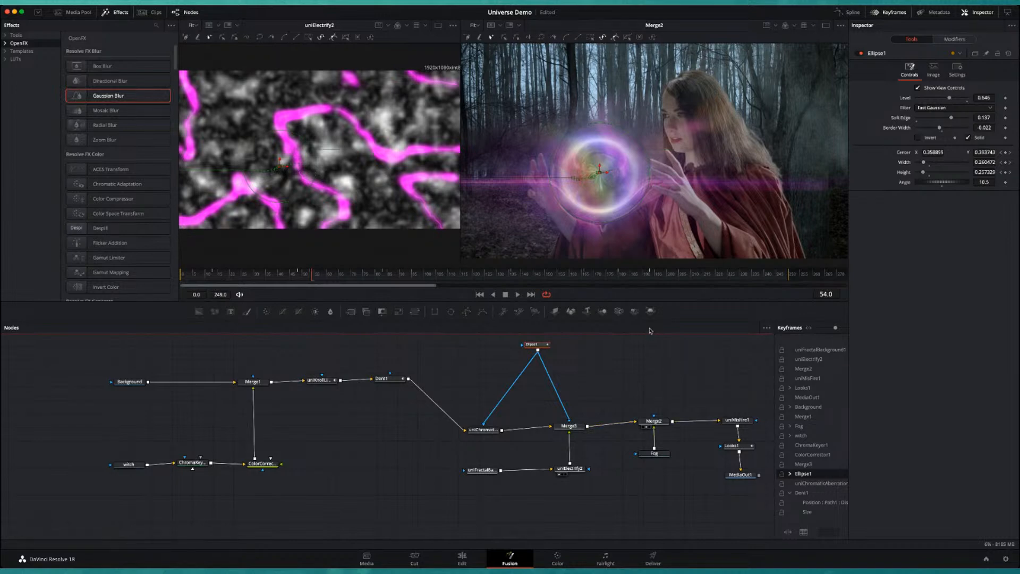
click(736, 477)
click(734, 481)
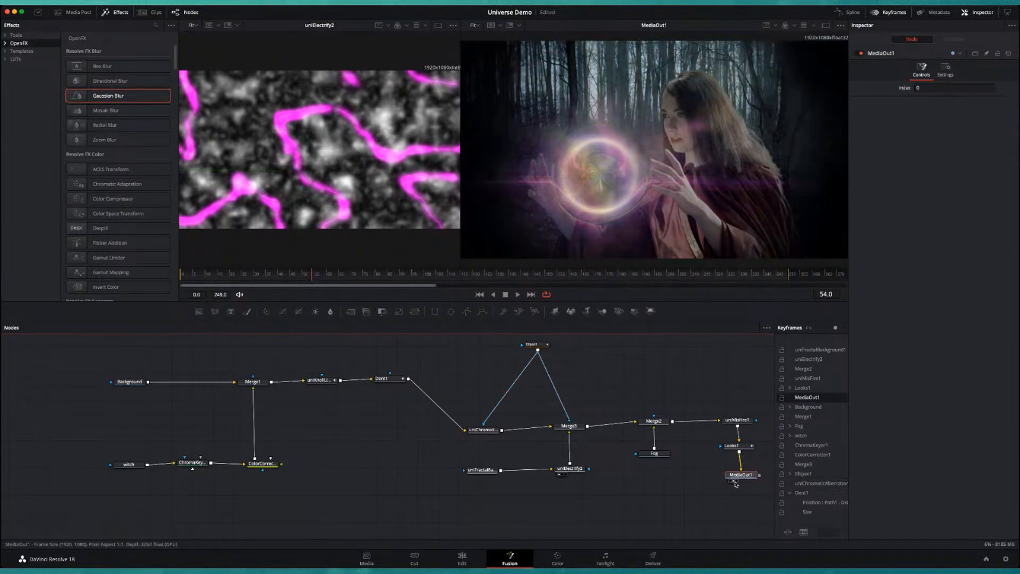
- Adjust the positions of the Merge2 and Fog nodes, and show Merge2 in the first viewer
drag(655, 421, 653, 415)
drag(654, 454, 649, 458)
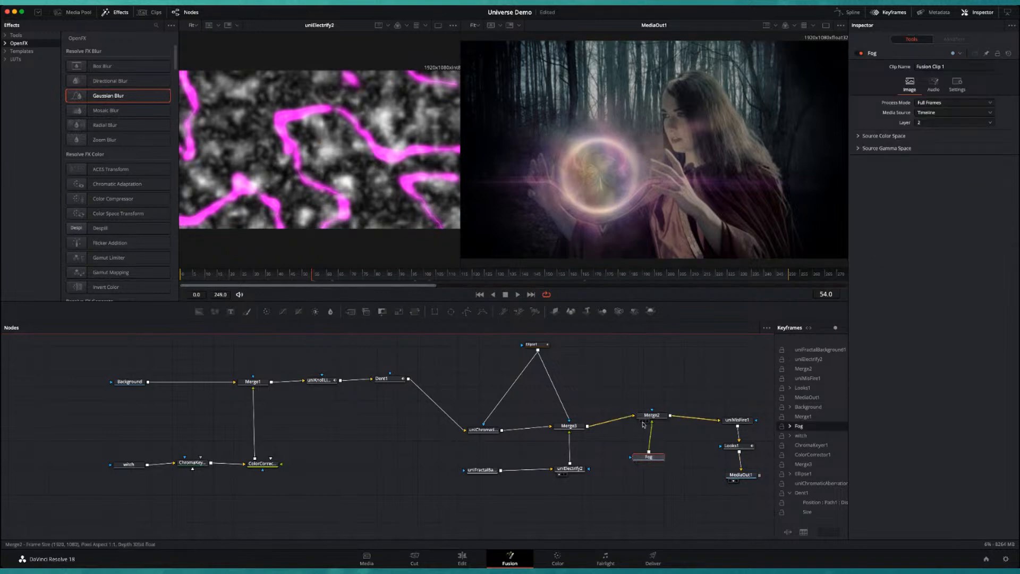
click(643, 421)
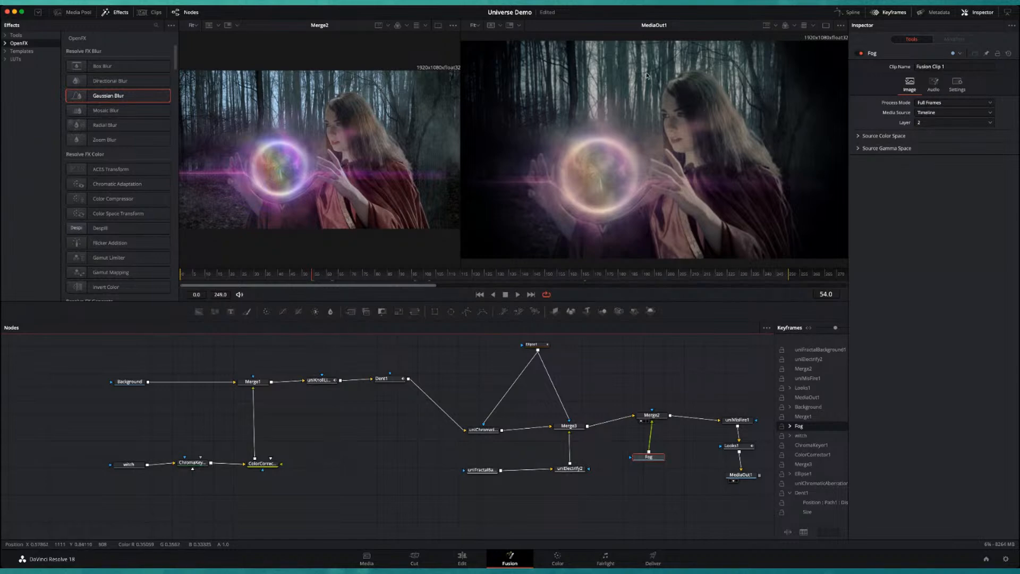
- Move uniMisFire1 up and left, nudge Looks1, and show the Looks1 output in the second viewer
drag(742, 421, 724, 413)
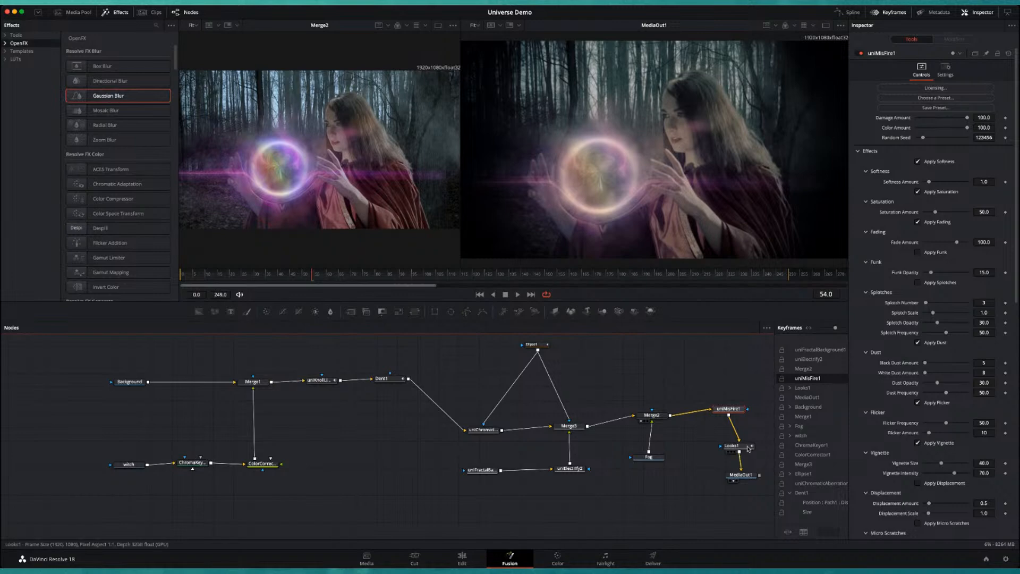
drag(736, 449, 737, 447)
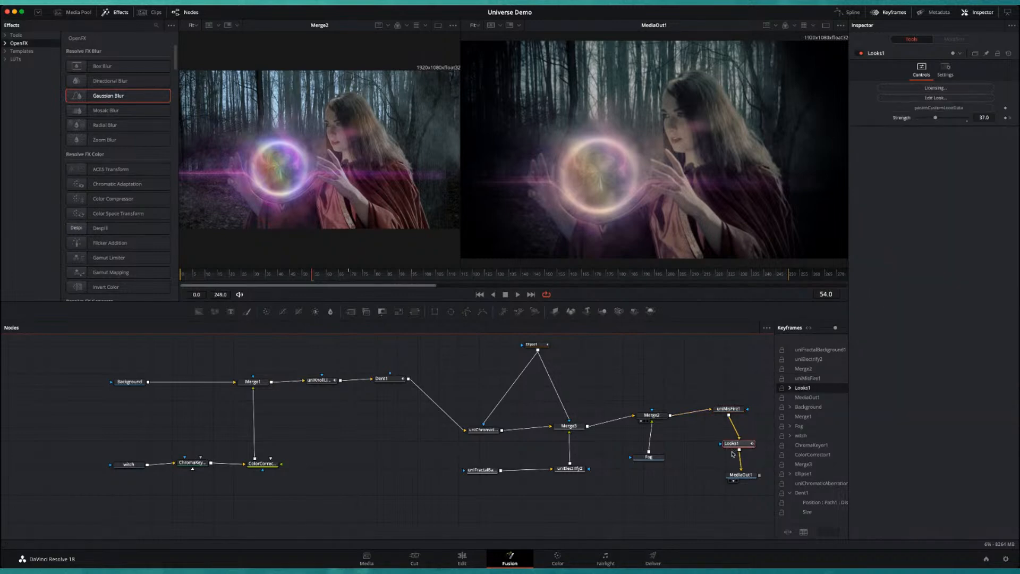
click(731, 451)
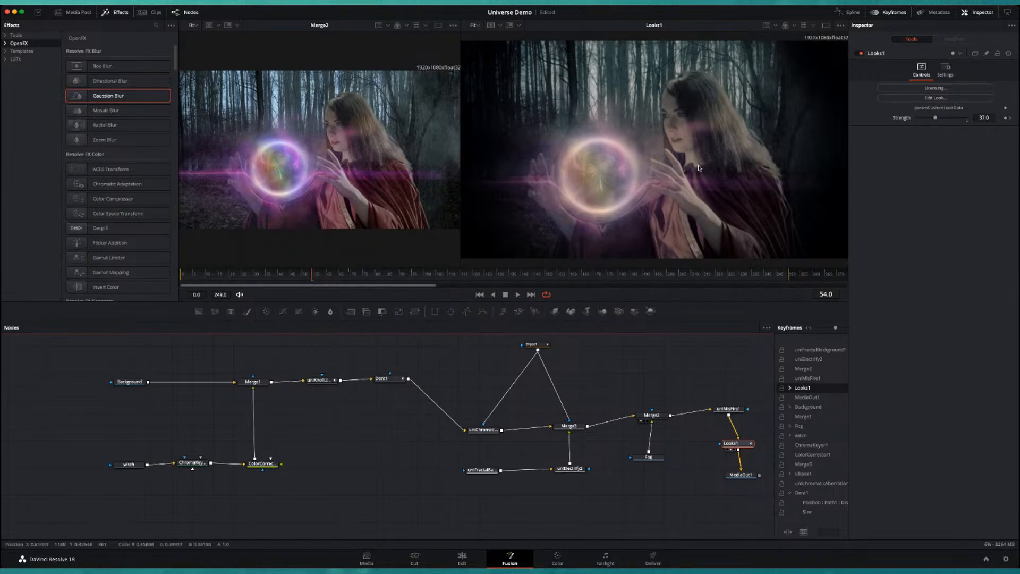
- Show Merge1 in the first viewer to compare it with Looks1 through frame 134, and shift MediaOut1 left beneath Looks1
click(243, 388)
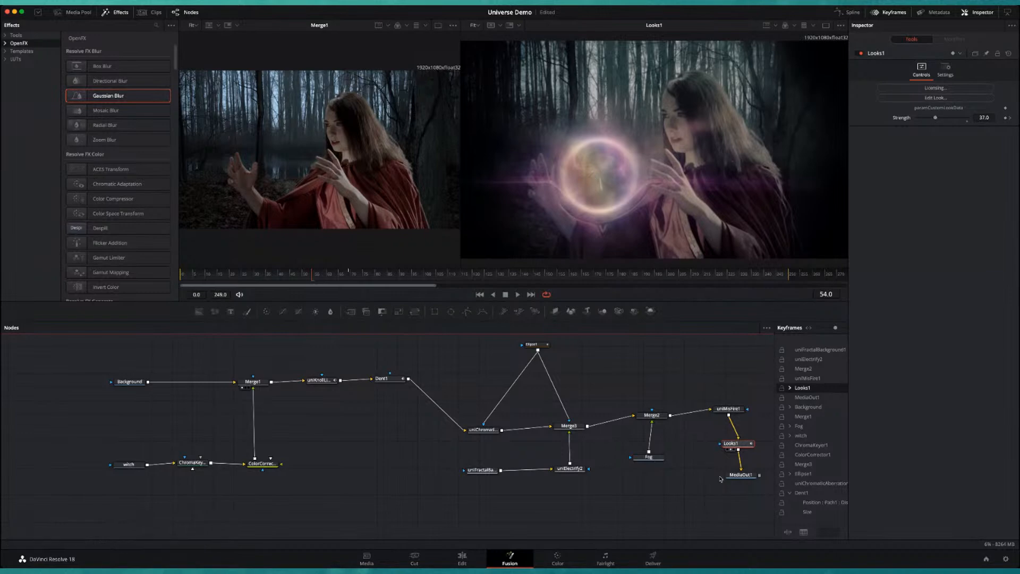
drag(742, 475, 729, 477)
drag(628, 276, 301, 277)
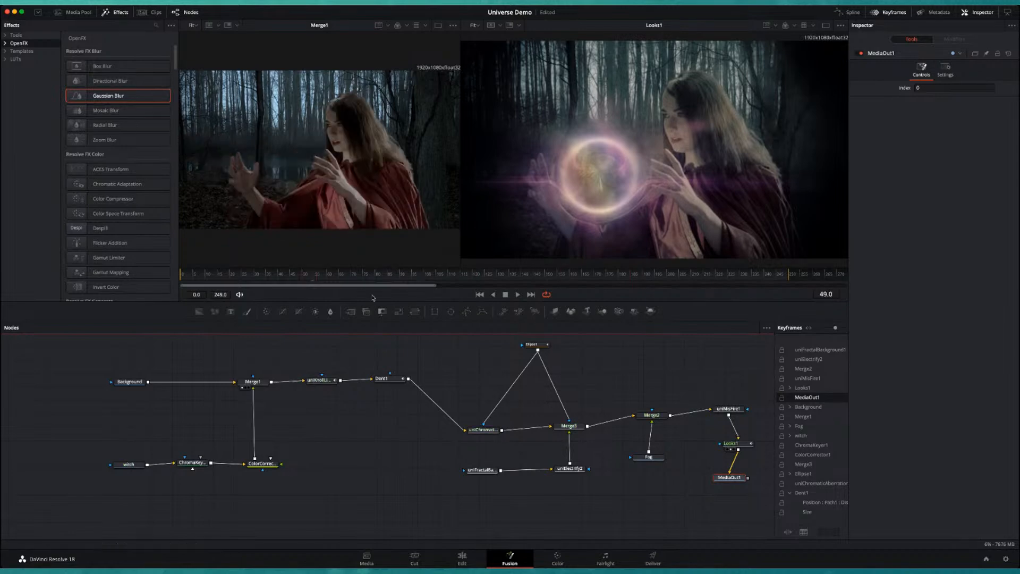
click(229, 275)
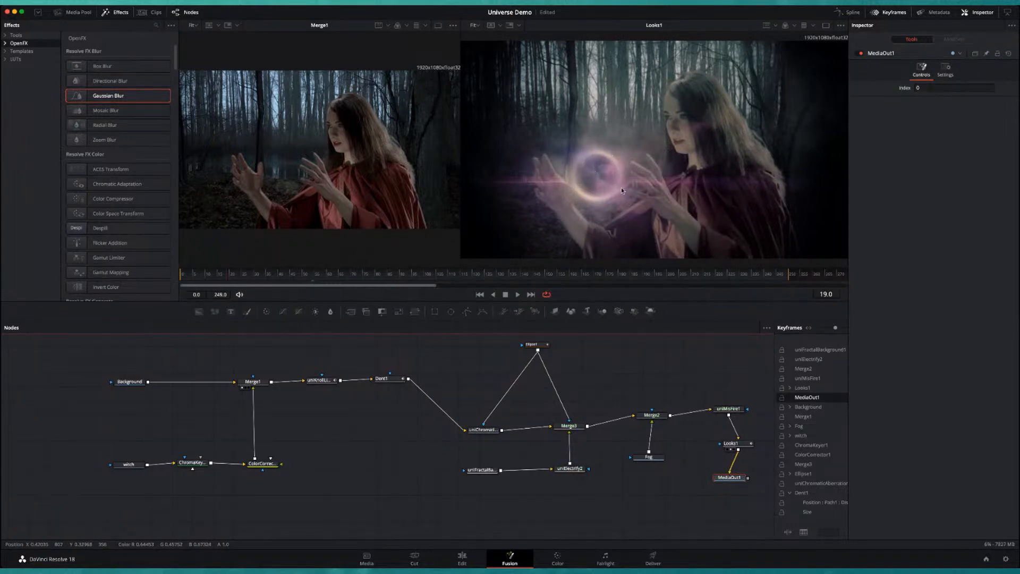
click(262, 273)
drag(262, 273, 510, 274)
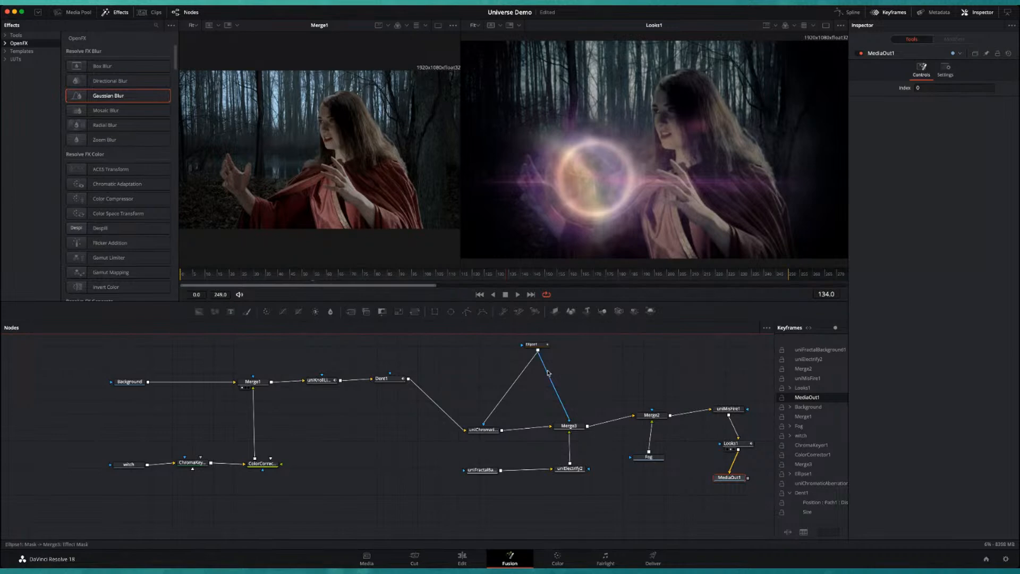
- Reposition Ellipse1 and Dent1, and try uniKnollLightFactoryEZ1 after Dent1 before reinserting it between Merge1 and Dent1
drag(531, 344, 530, 359)
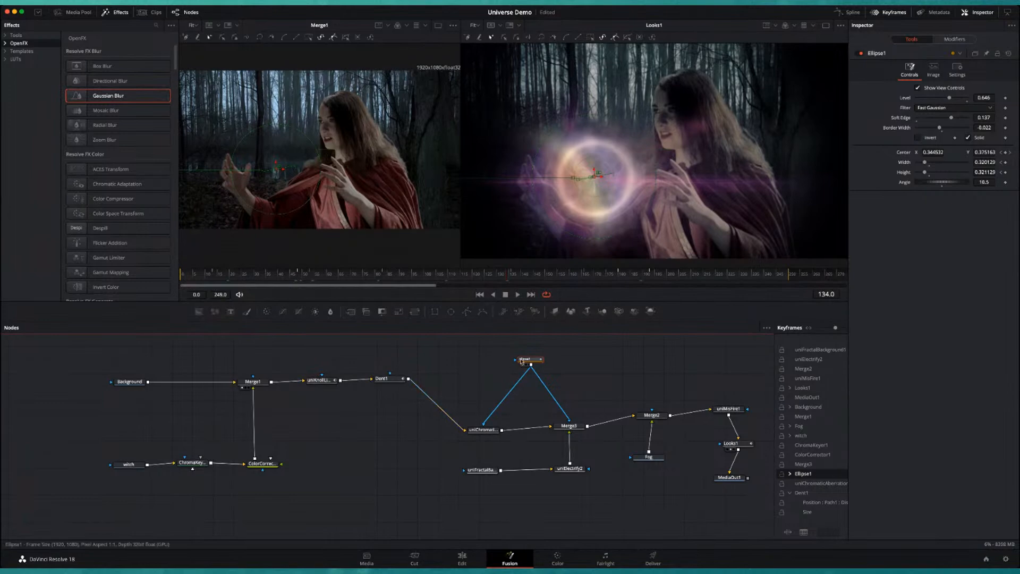
mouse_move(401, 379)
mouse_down()
mouse_move(425, 384)
mouse_move(417, 381)
mouse_up()
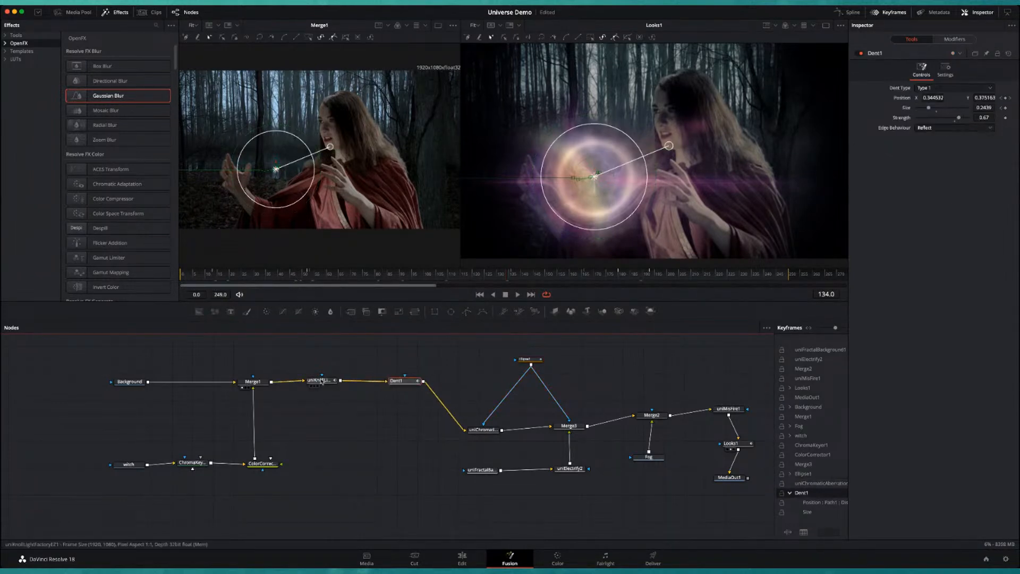
drag(322, 381, 444, 405)
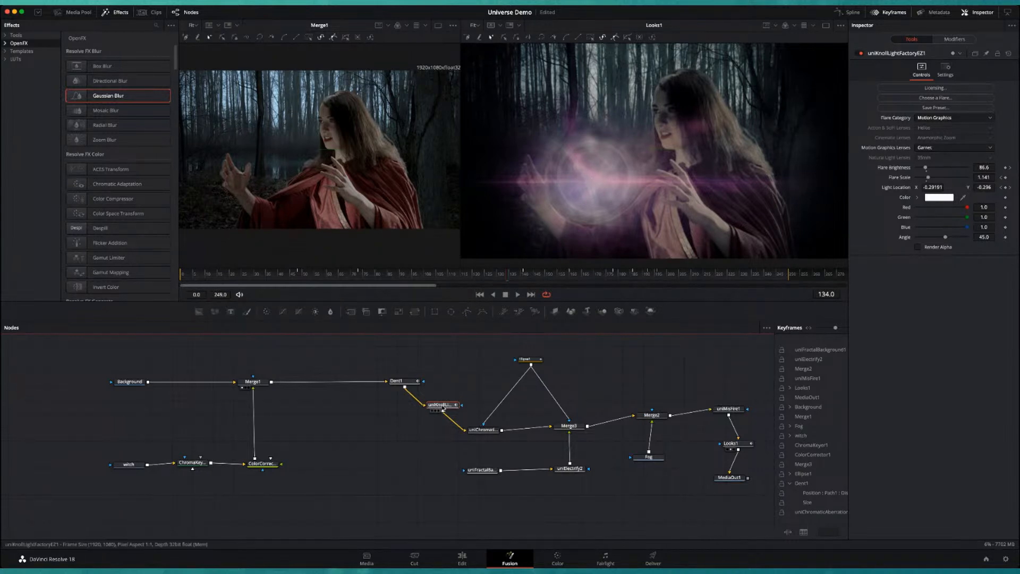
drag(441, 406, 326, 383)
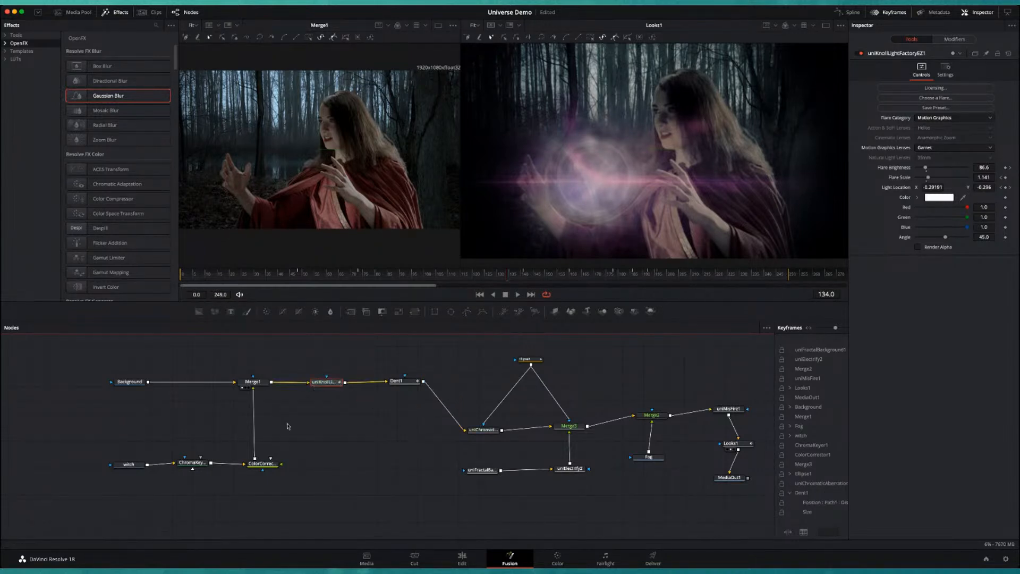
- Scrub forward to frame 170 and widen the Keyframes area leftward over the node graph
drag(514, 272, 595, 280)
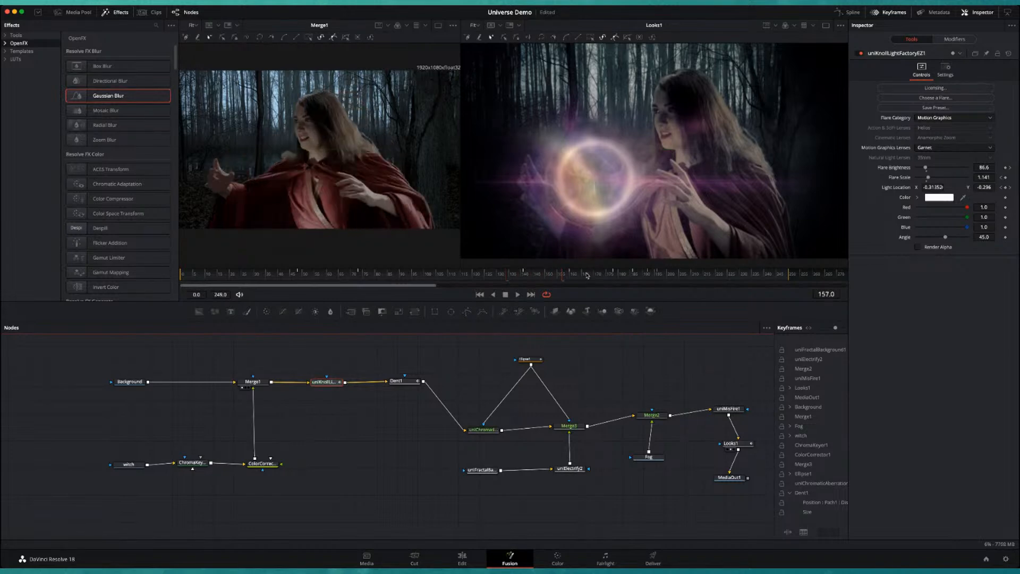
click(776, 329)
drag(773, 327, 348, 327)
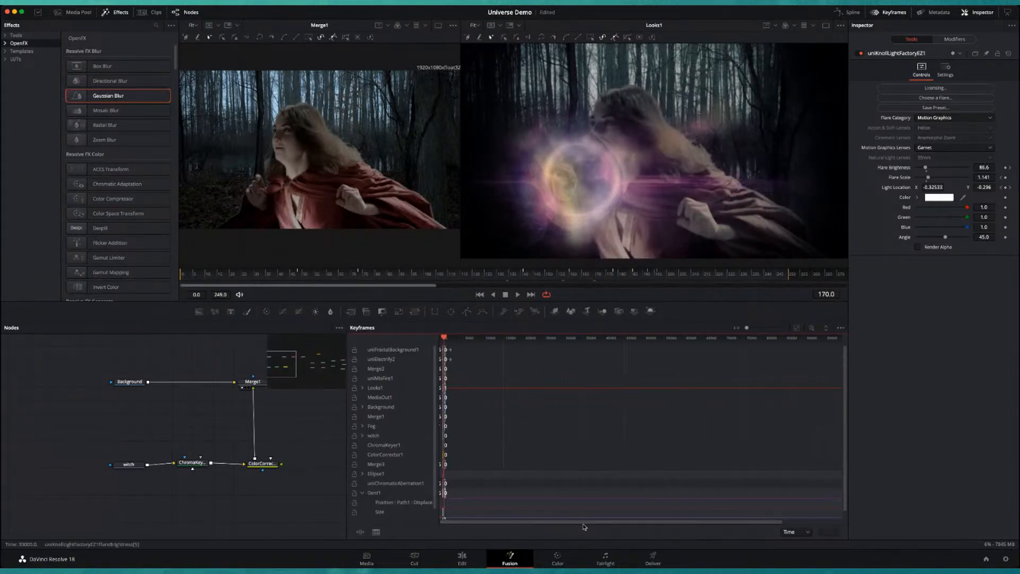
- Look through the keyframe timeline at different time positions and zoom levels, then narrow the Keyframes area to uncover the node graph
scroll(786, 526, right, 5)
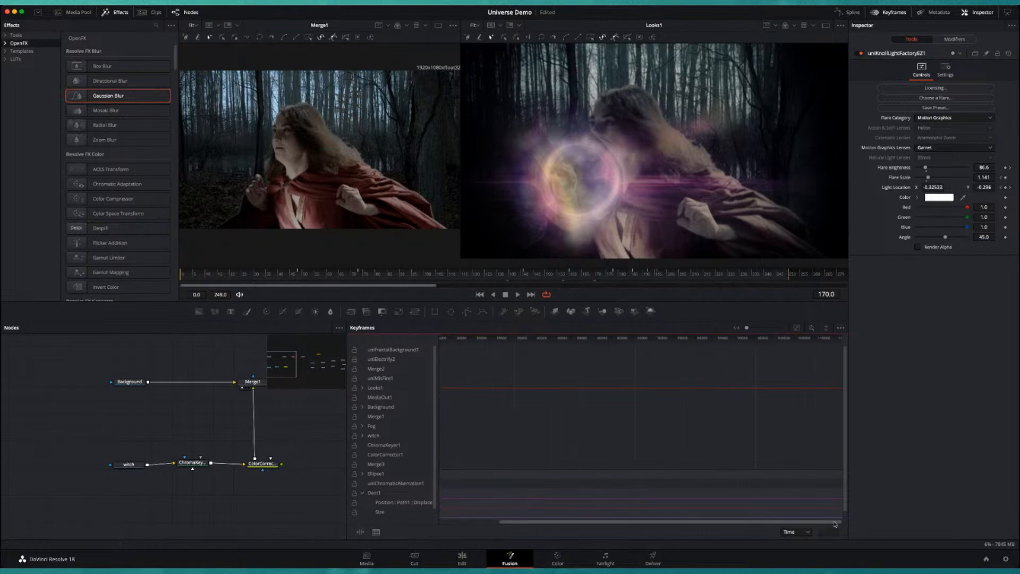
drag(792, 525, 663, 521)
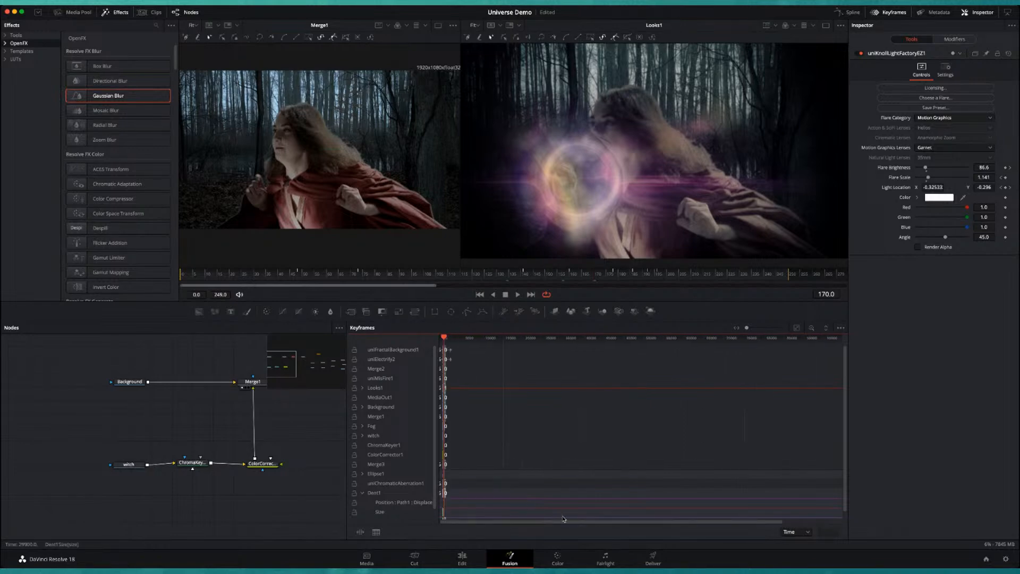
mouse_move(747, 328)
mouse_down()
mouse_move(771, 329)
mouse_move(761, 329)
mouse_up()
drag(614, 524, 845, 515)
drag(750, 327, 747, 327)
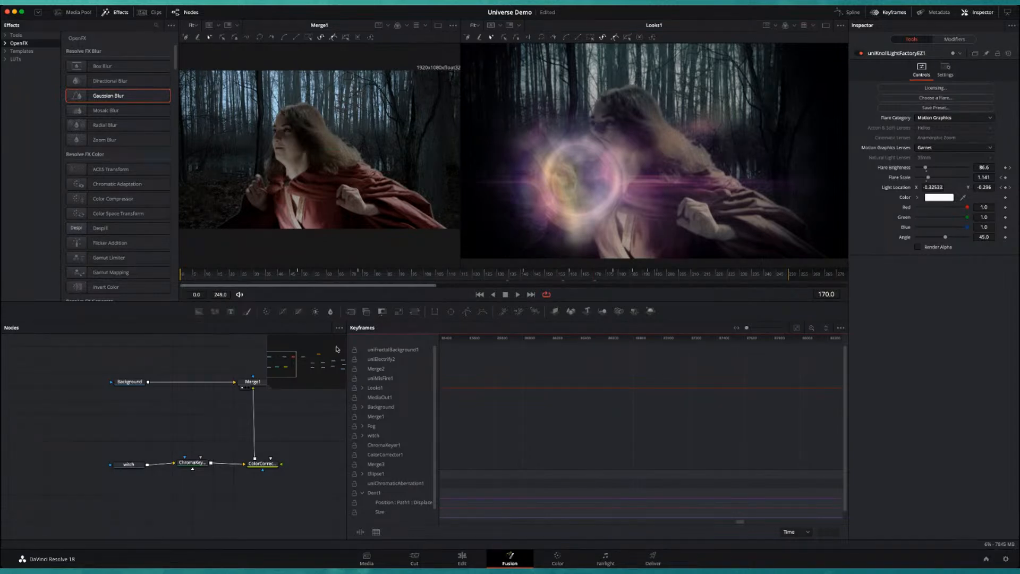
drag(346, 337, 795, 350)
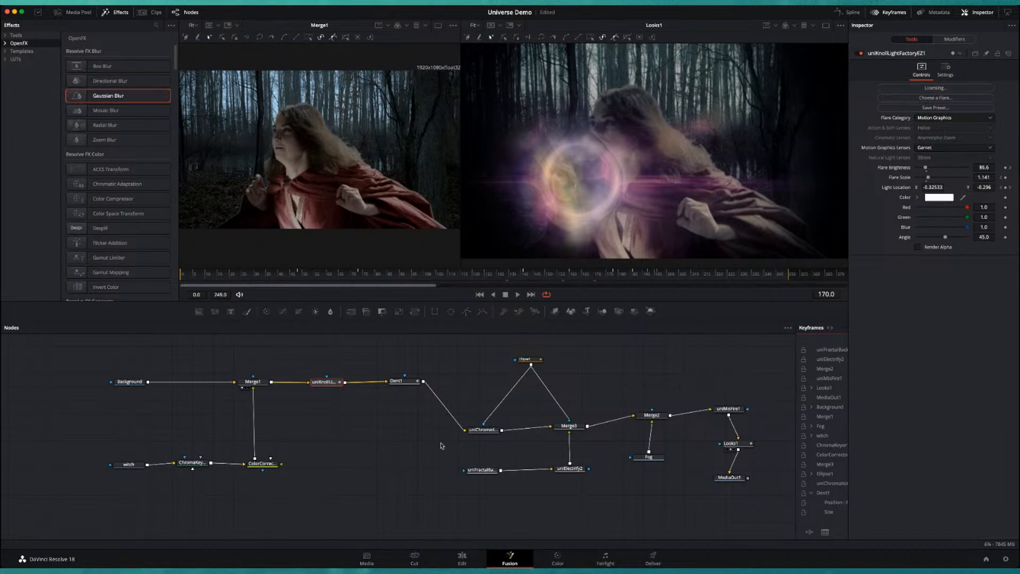
- Group the witch, ChromaKeyer1 and ColorCorrector1 nodes, place the group below Background, and rename it chromakey
drag(120, 440, 283, 498)
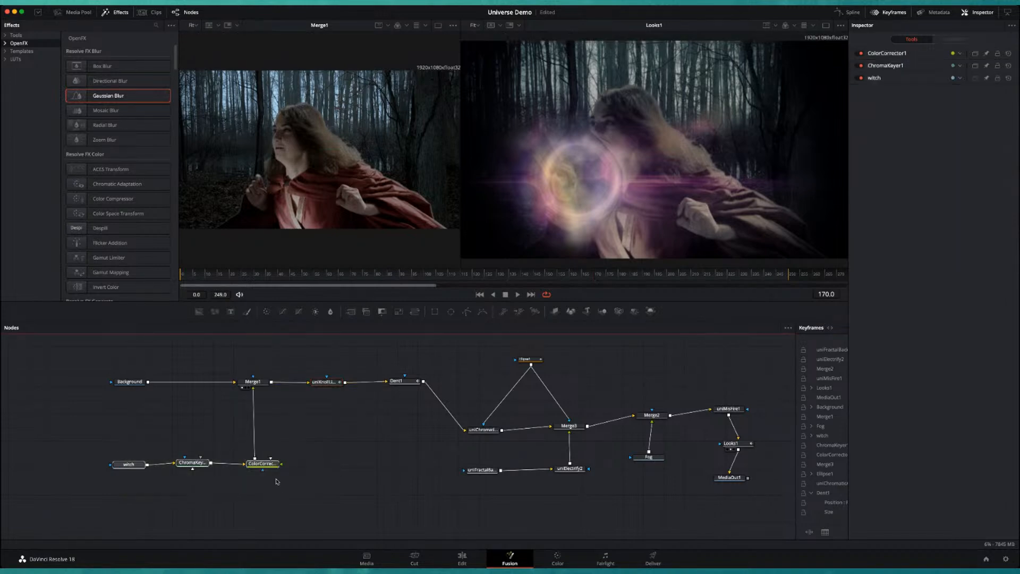
click(255, 467)
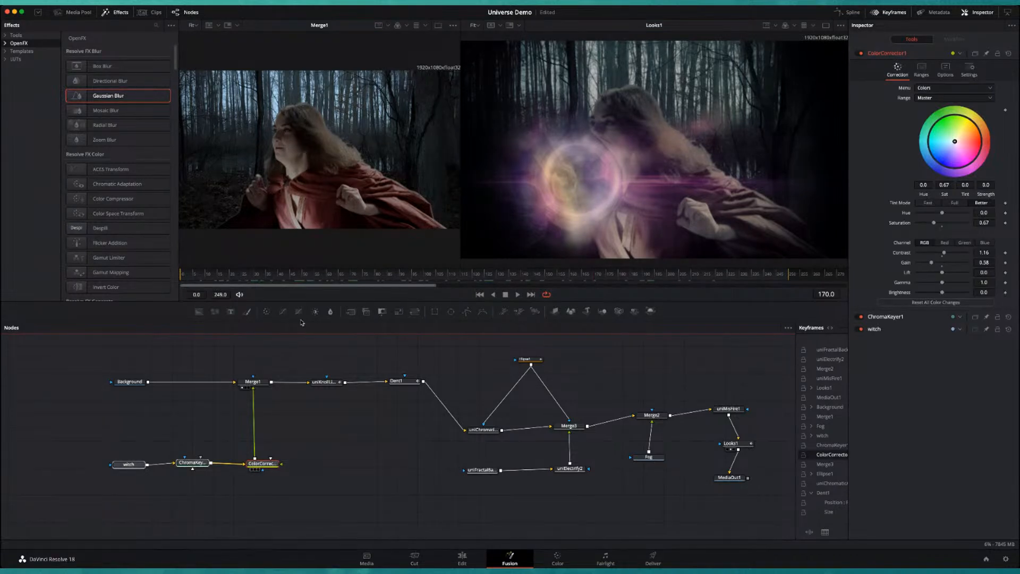
key(ctrl+g)
drag(192, 460, 113, 473)
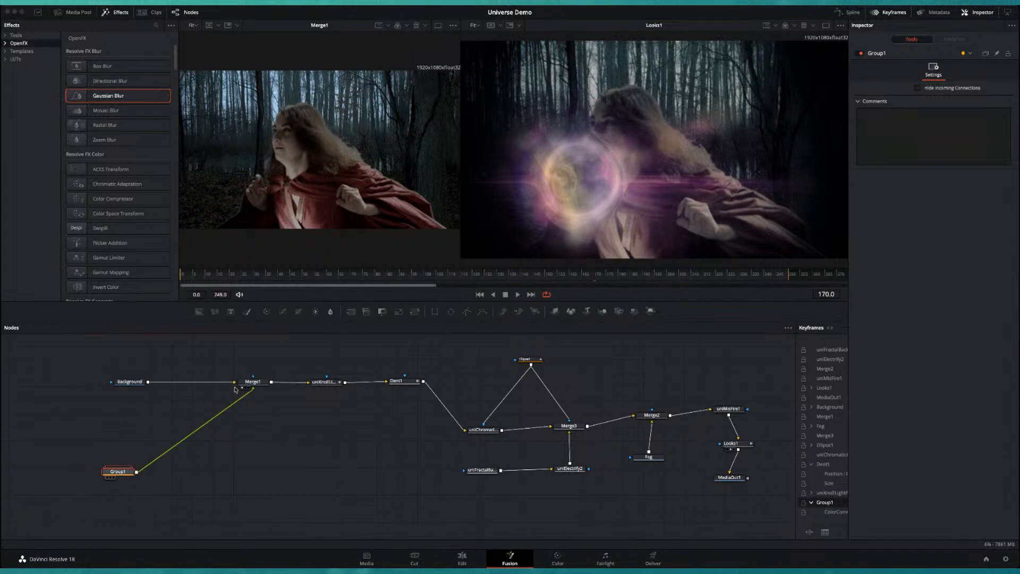
text(chromakey)
key(Return)
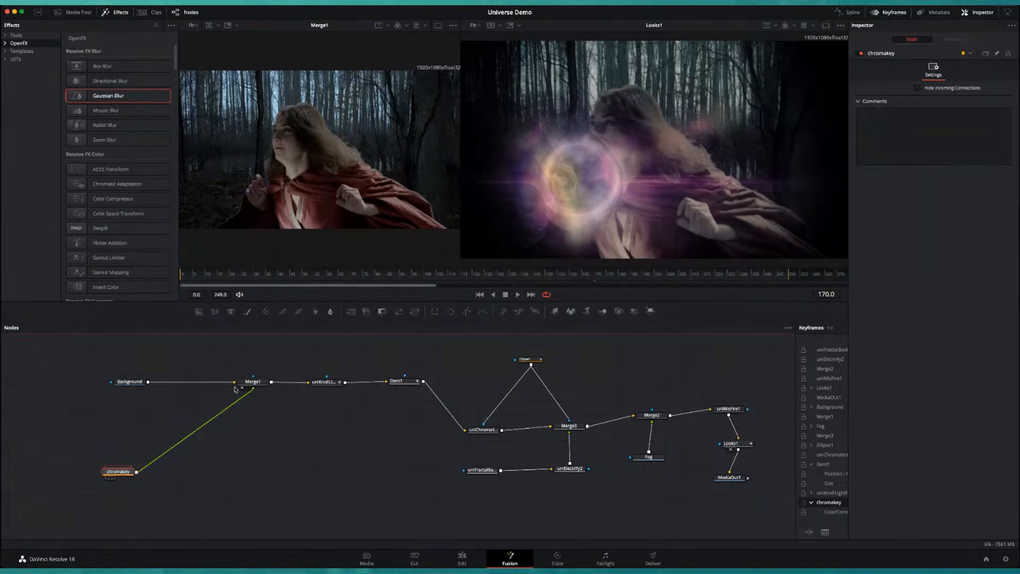
- Expand the chromakey group to show its nodes, reposition it, and enlarge its frame
drag(129, 476, 145, 478)
double_click(146, 477)
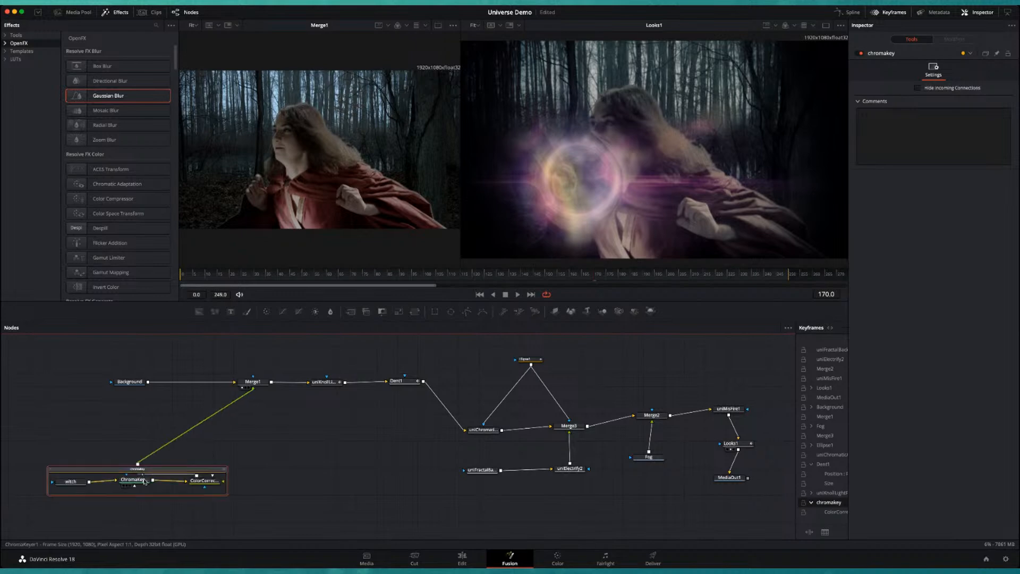
click(136, 480)
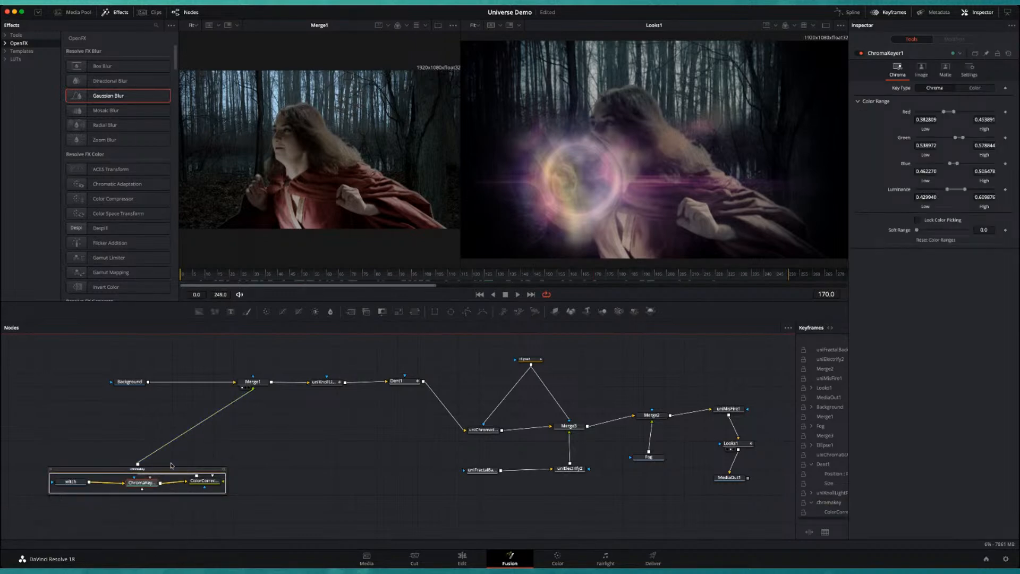
drag(123, 486, 131, 473)
drag(238, 483, 310, 505)
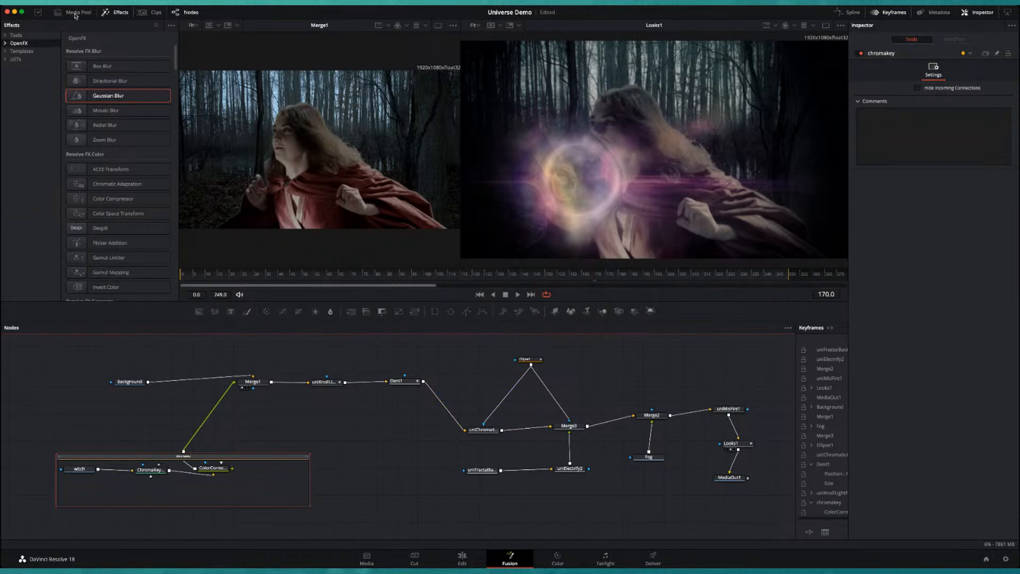
- Add uni.Glow from the Universe Glow effects between Dent1 and the chromatic aberration node
click(115, 13)
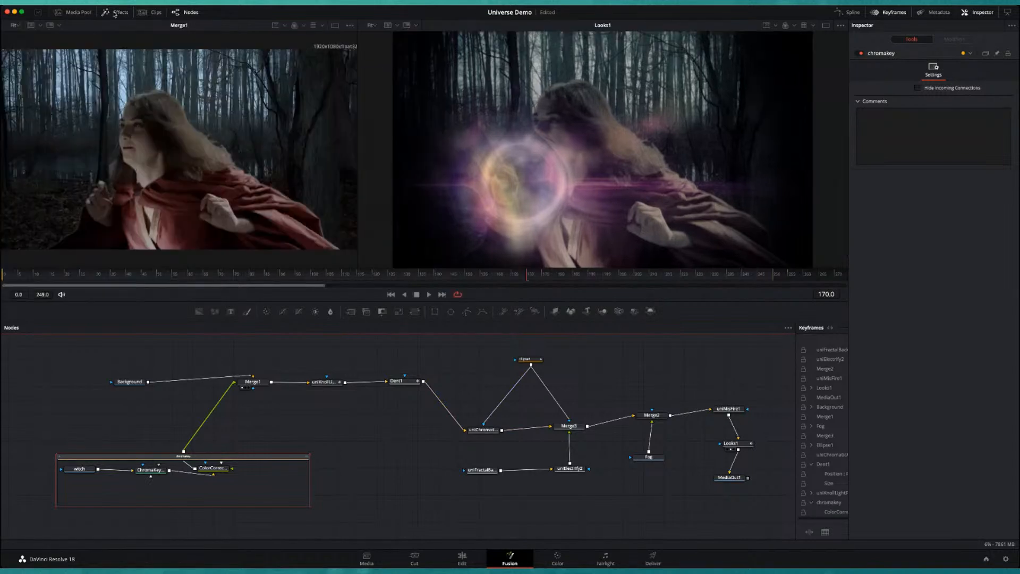
click(117, 14)
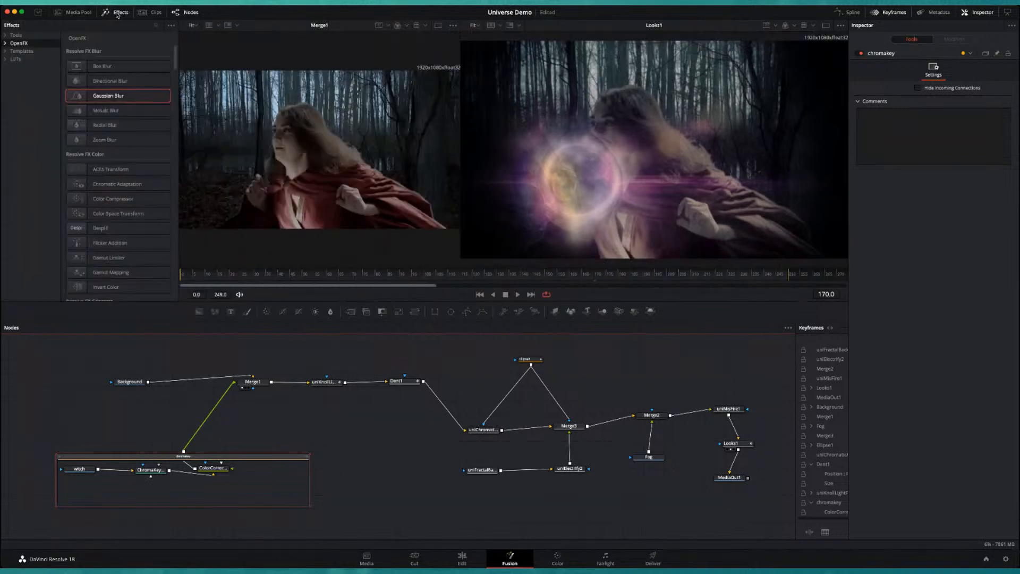
click(6, 45)
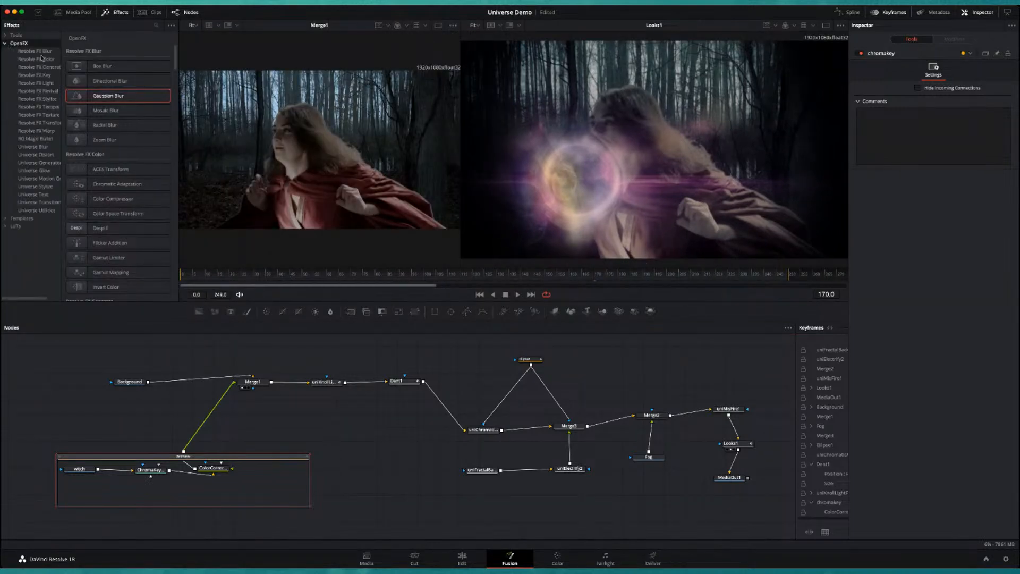
click(36, 171)
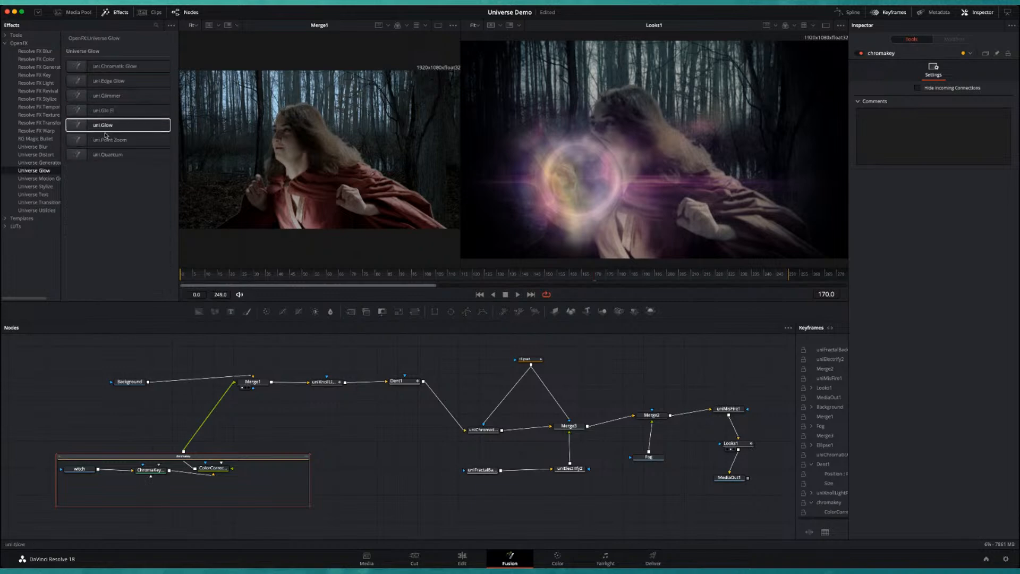
drag(75, 126, 444, 405)
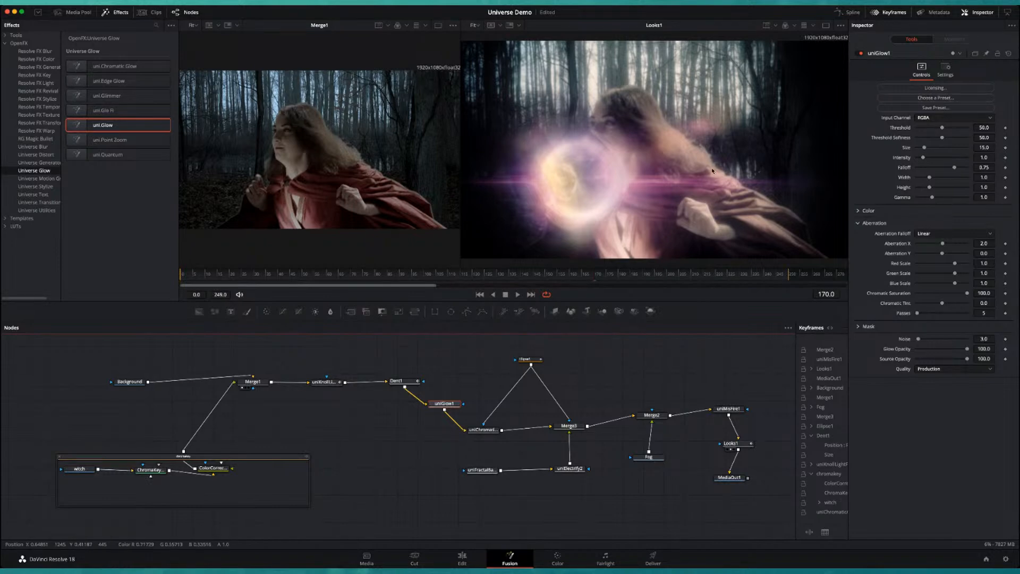
- Move Dent1, uniGlow1 and the chromakey group slightly up, and go to frame 48
drag(409, 381, 394, 369)
drag(447, 404, 441, 390)
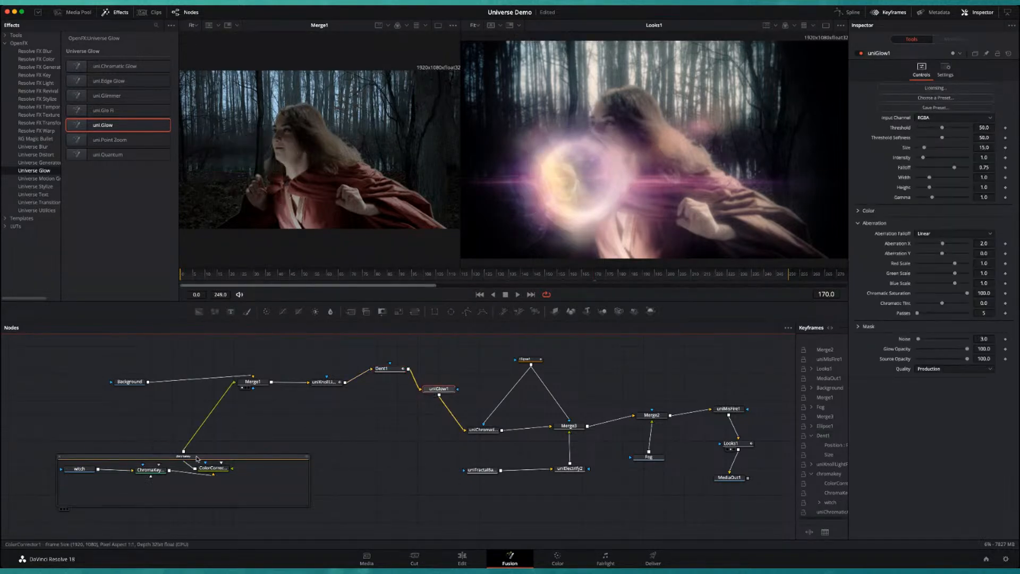
drag(196, 458, 199, 458)
drag(301, 460, 295, 452)
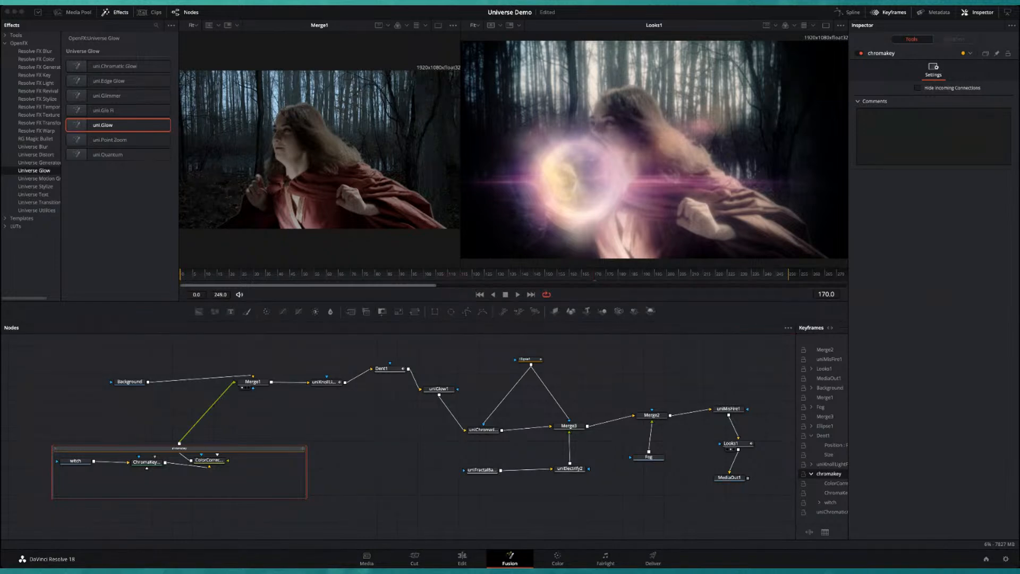
drag(630, 276, 488, 279)
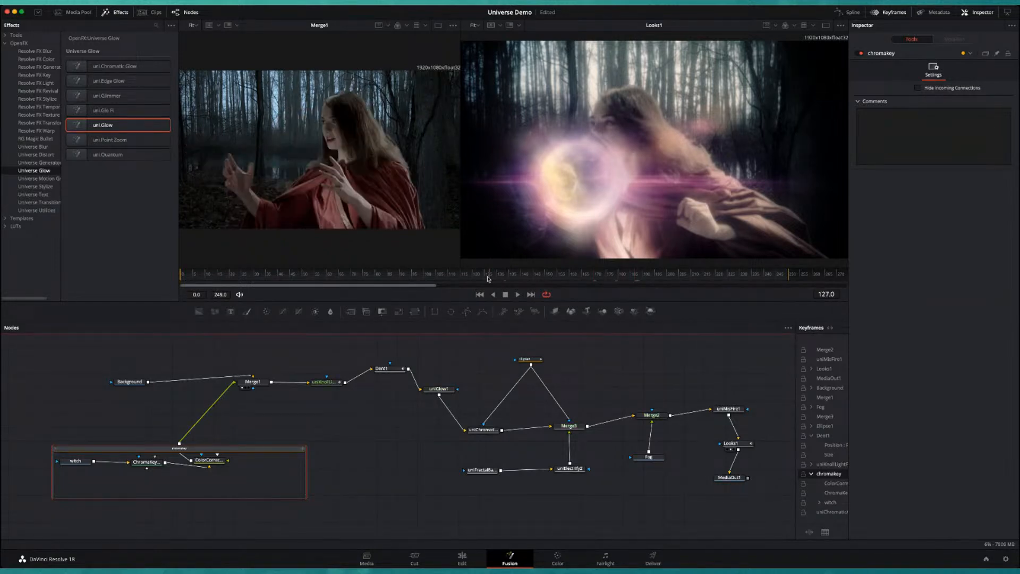
click(297, 277)
- Detach uniGlow1 from the node chain and delete it, then undo the deletion
drag(385, 369, 406, 493)
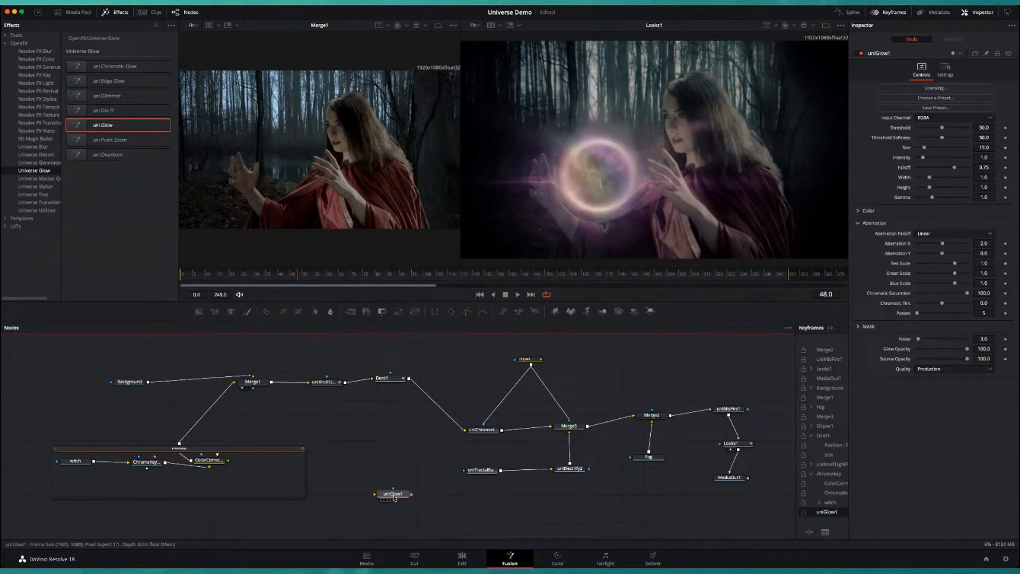
key(Delete)
click(395, 379)
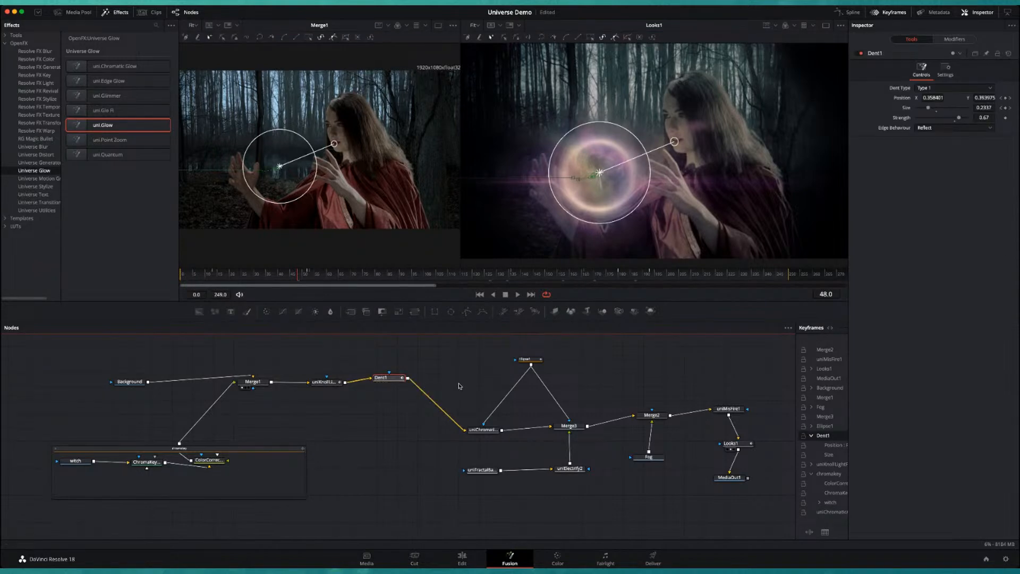
key(super+z)
key(super+z)
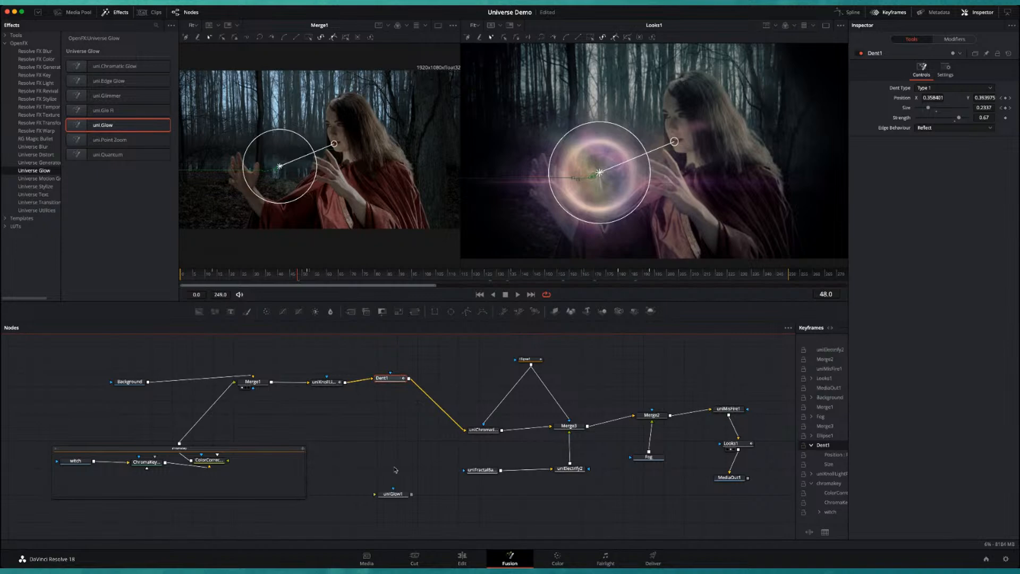
- Reinsert uniGlow1 between Dent1 and the chromatic aberration node, and show its output in the first viewer
drag(393, 494, 451, 389)
click(441, 408)
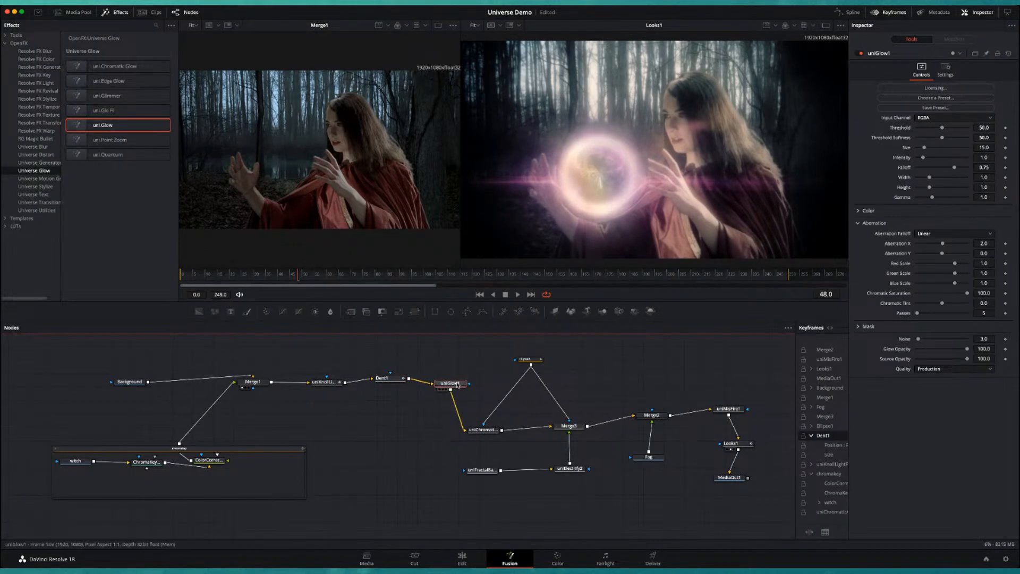
key(1)
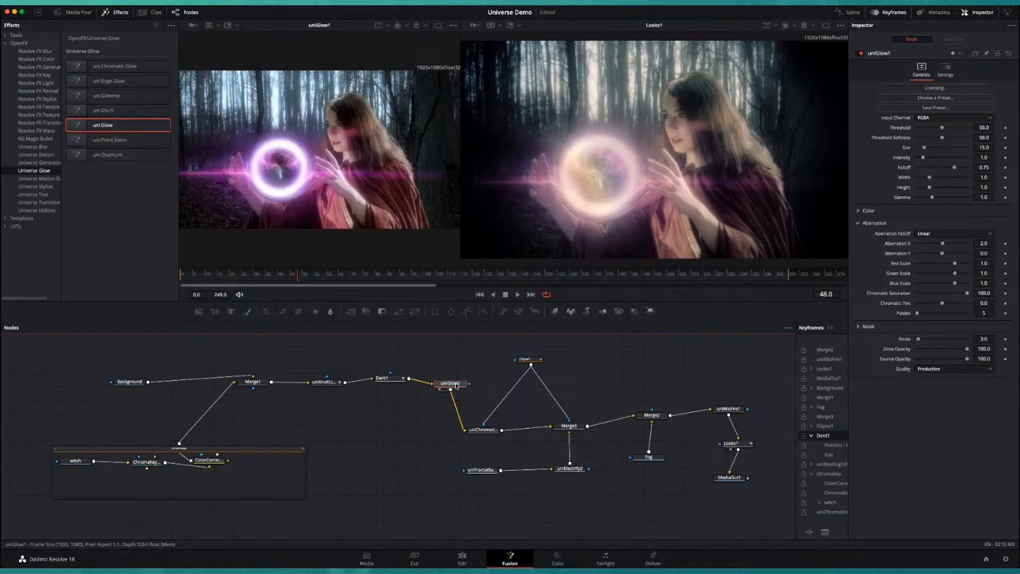
- Show uniGlow1 in the second viewer as well, then replace it there with the final MediaOut1 output
key(2)
key(2)
key(1)
key(1)
key(2)
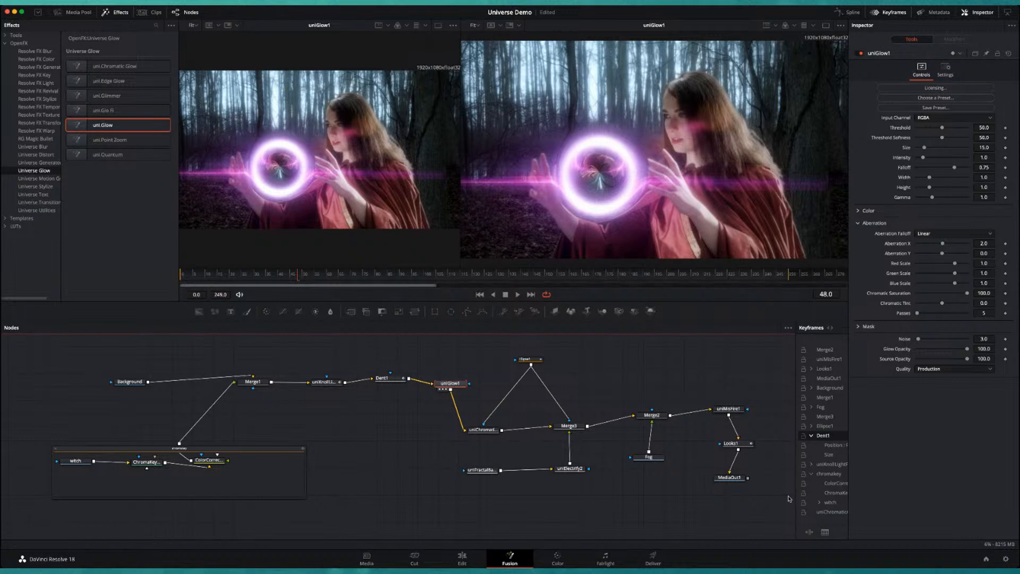
click(728, 477)
key(2)
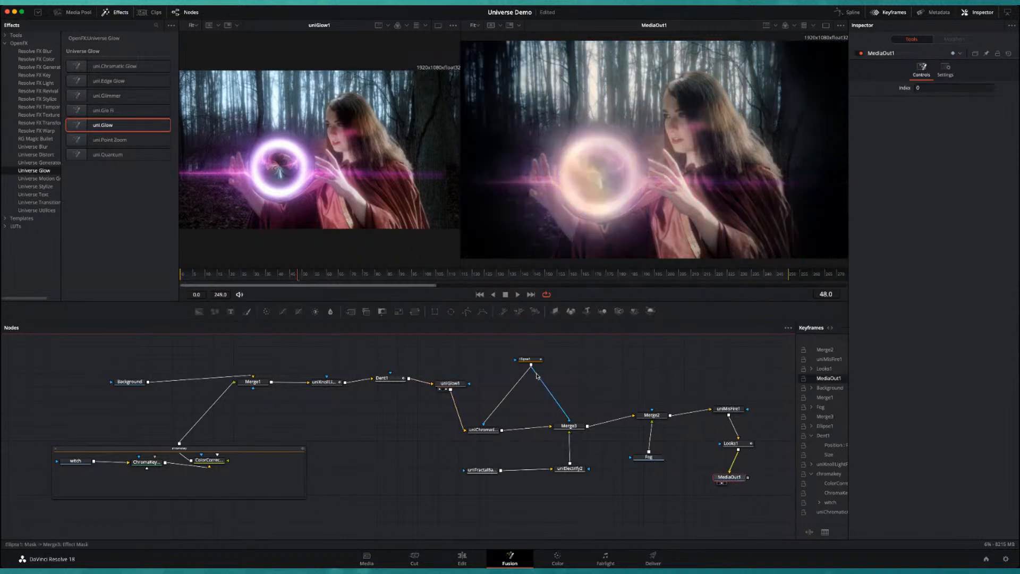